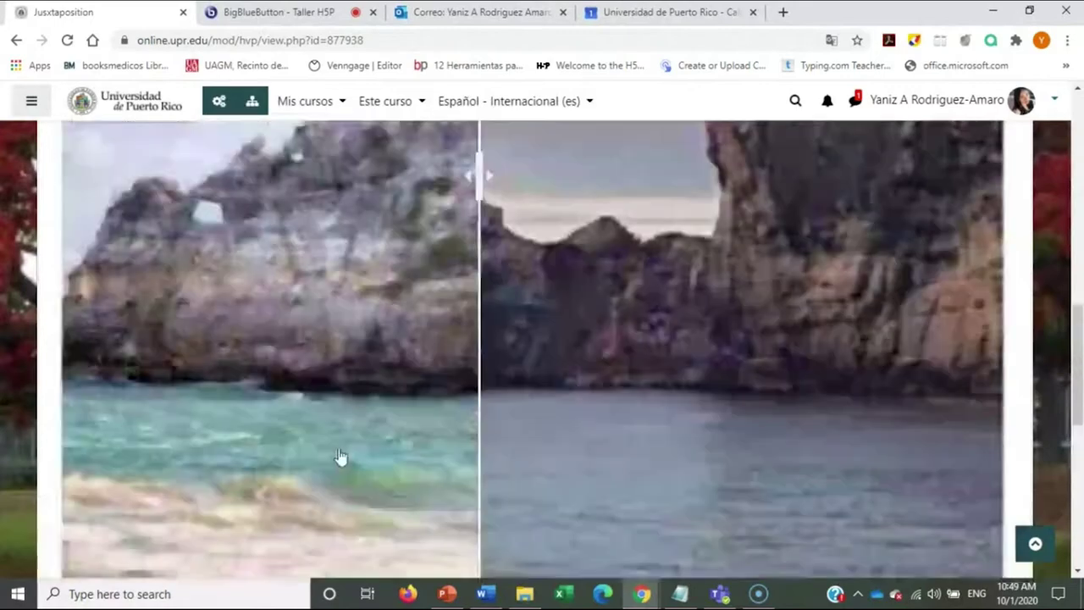
Compare the before and after images of Cueva la Ventana by moving the juxtaposition divider slightly toward the after image
scroll(339, 450, down, 4)
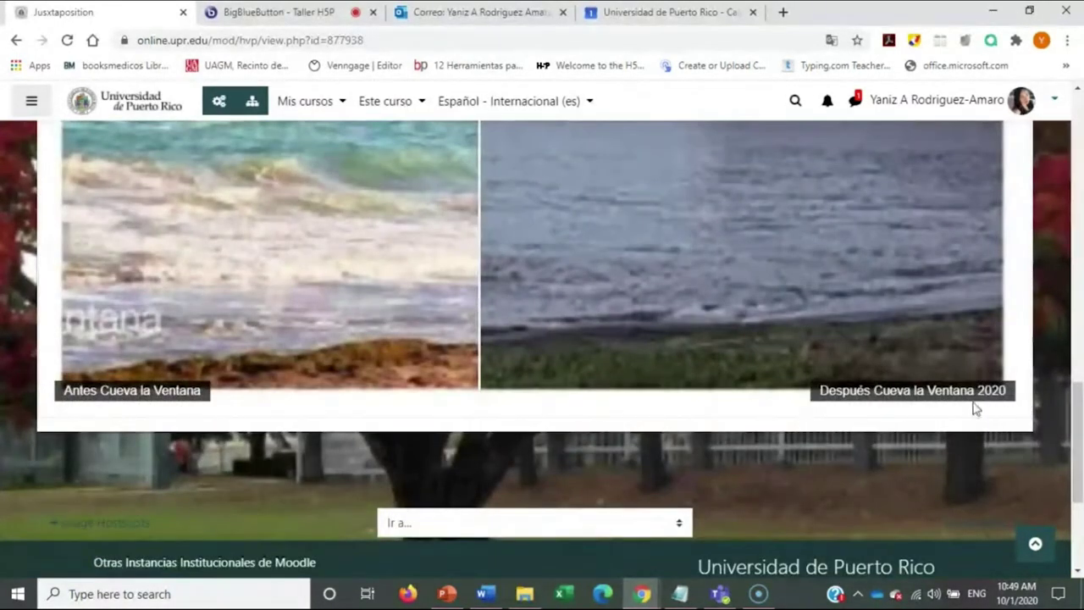
scroll(319, 369, up, 4)
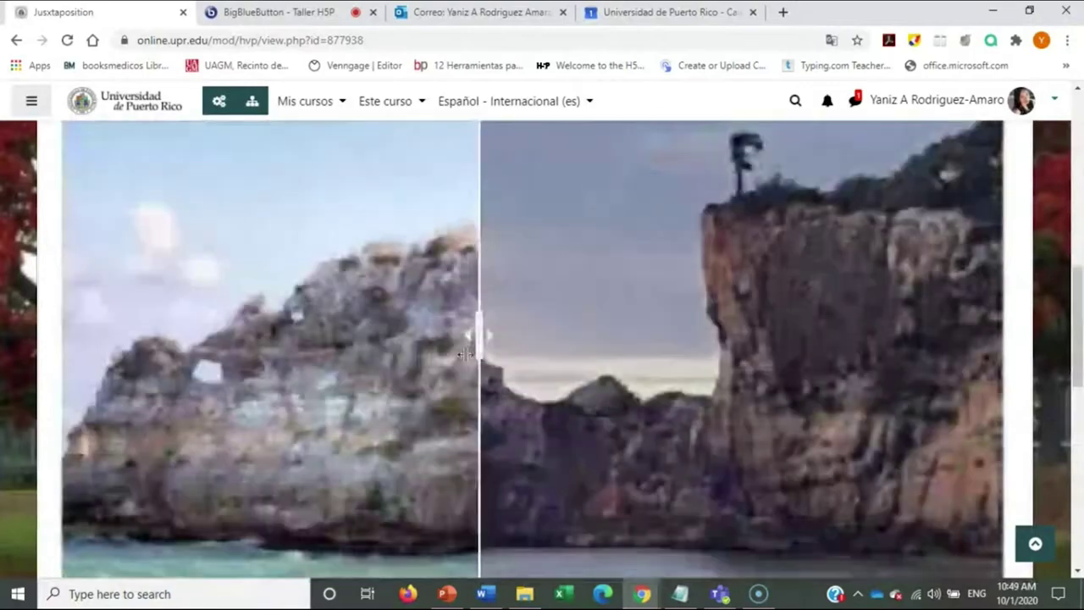
drag(479, 339, 506, 362)
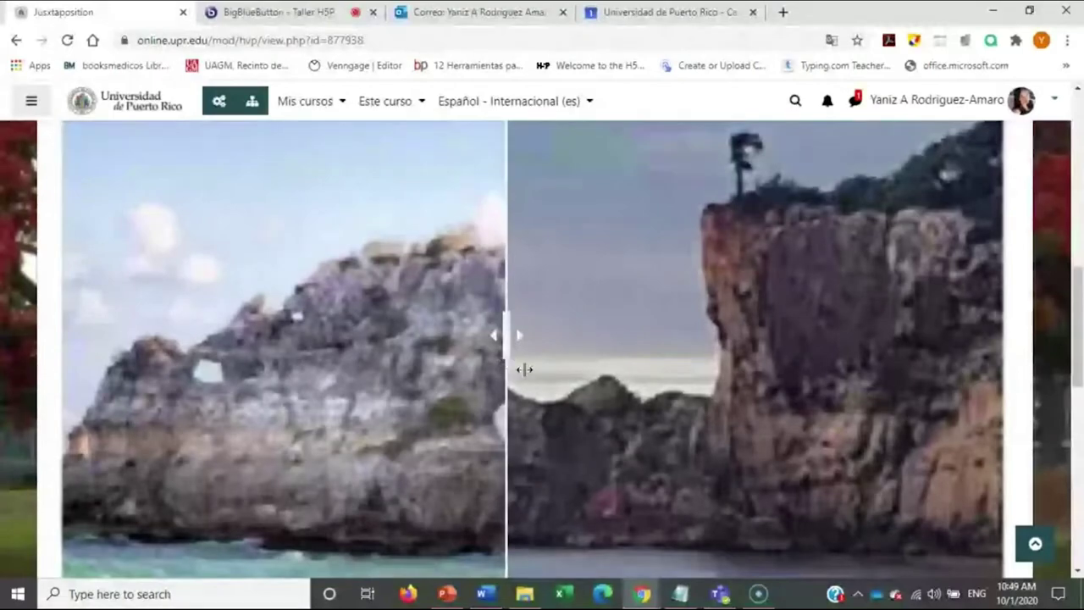
Return to the H5P course section and open the Image Slider activity
scroll(516, 369, up, 5)
click(447, 373)
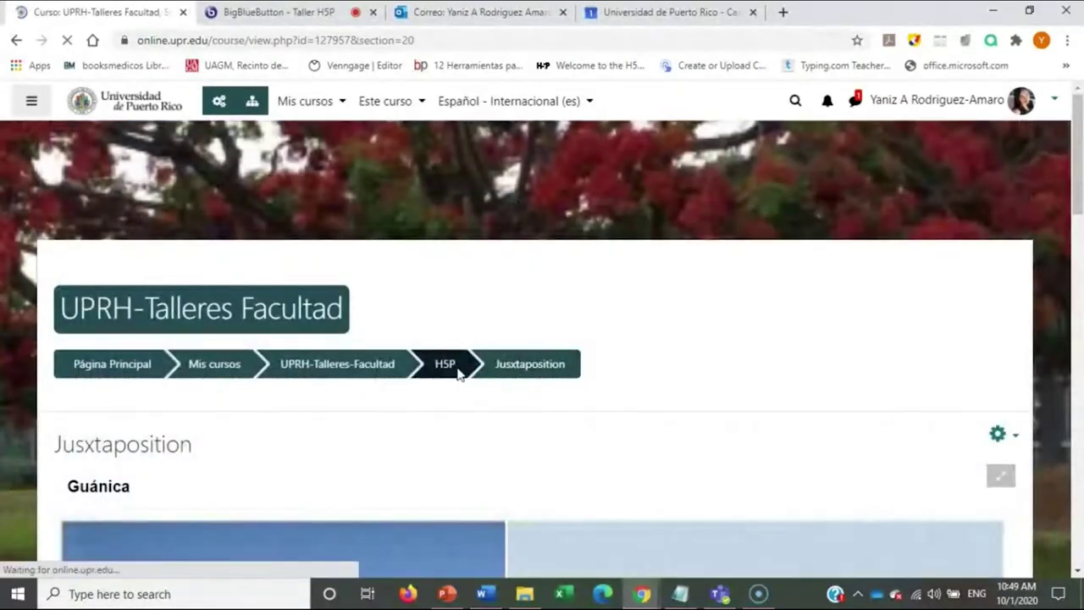
scroll(452, 382, down, 5)
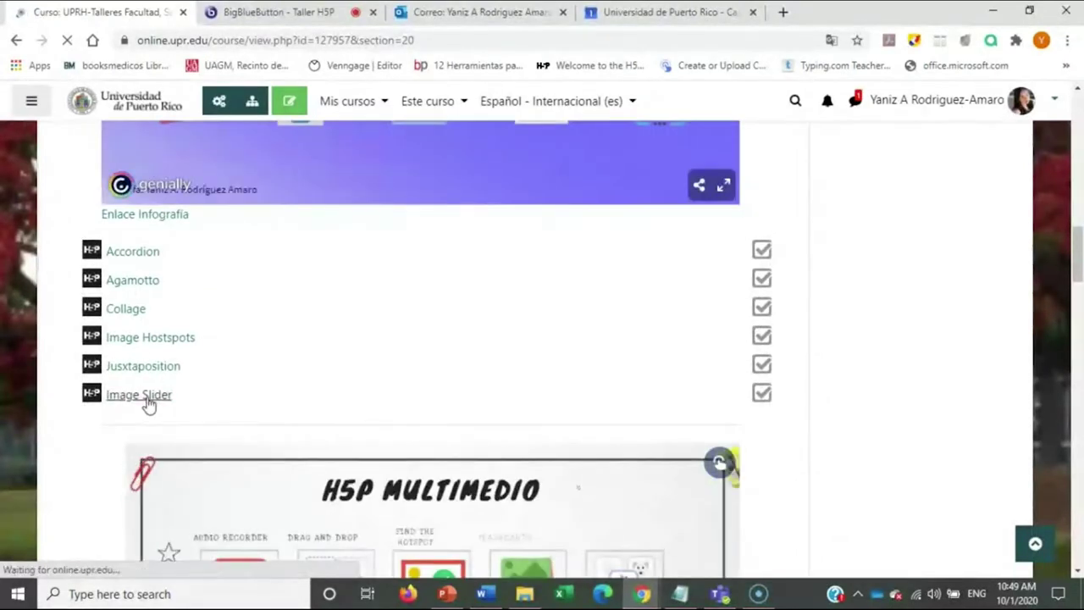
click(148, 405)
Page through the Image Slider's pictures from the hermit crab to the palm tree on the beach
scroll(415, 405, down, 3)
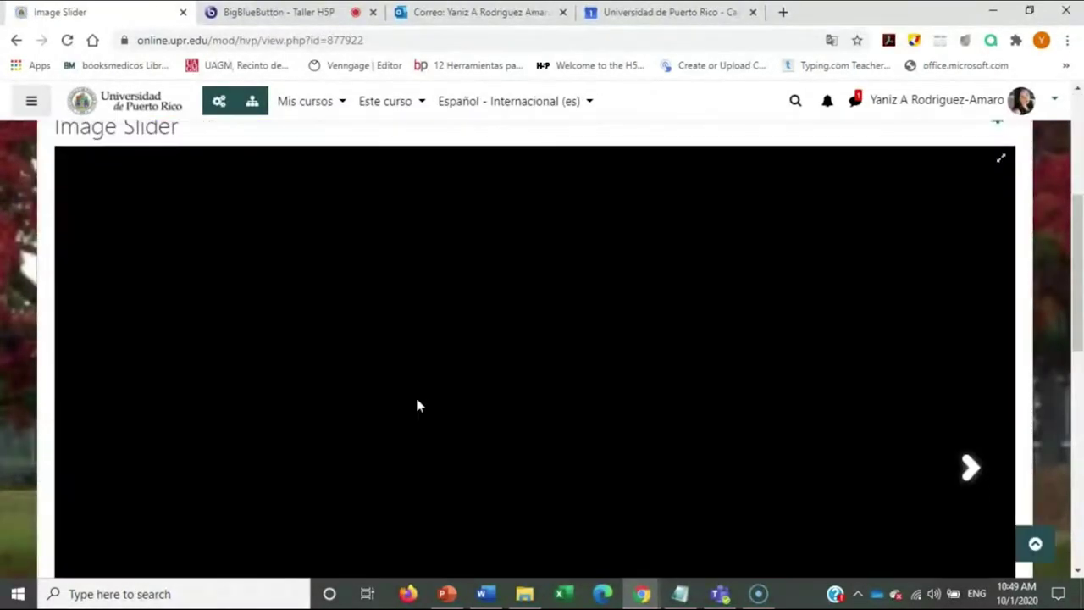
scroll(513, 407, down, 2)
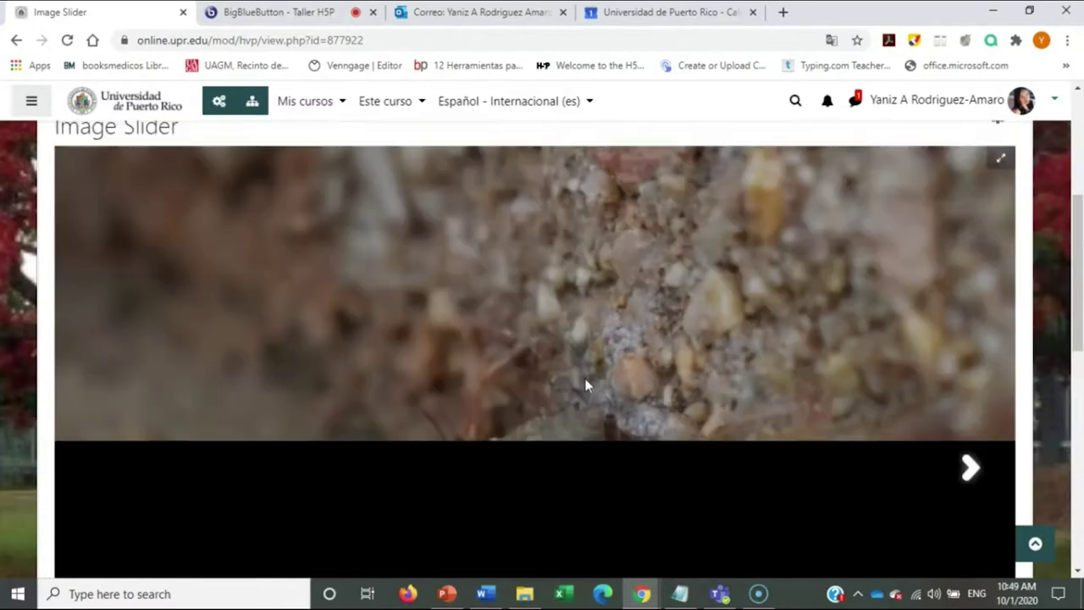
scroll(585, 379, down, 1)
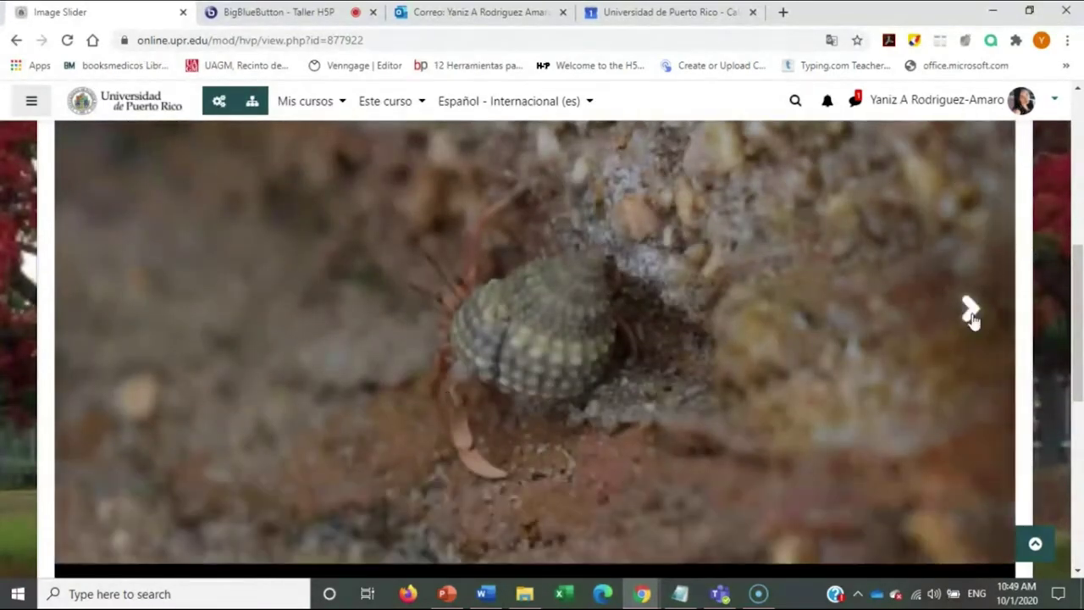
click(971, 313)
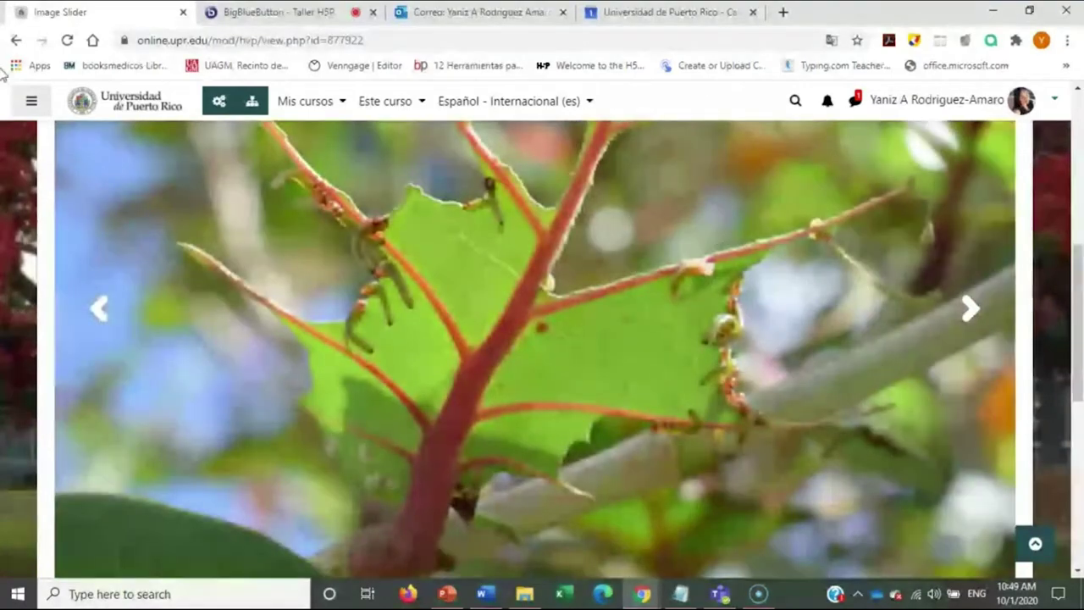
click(970, 309)
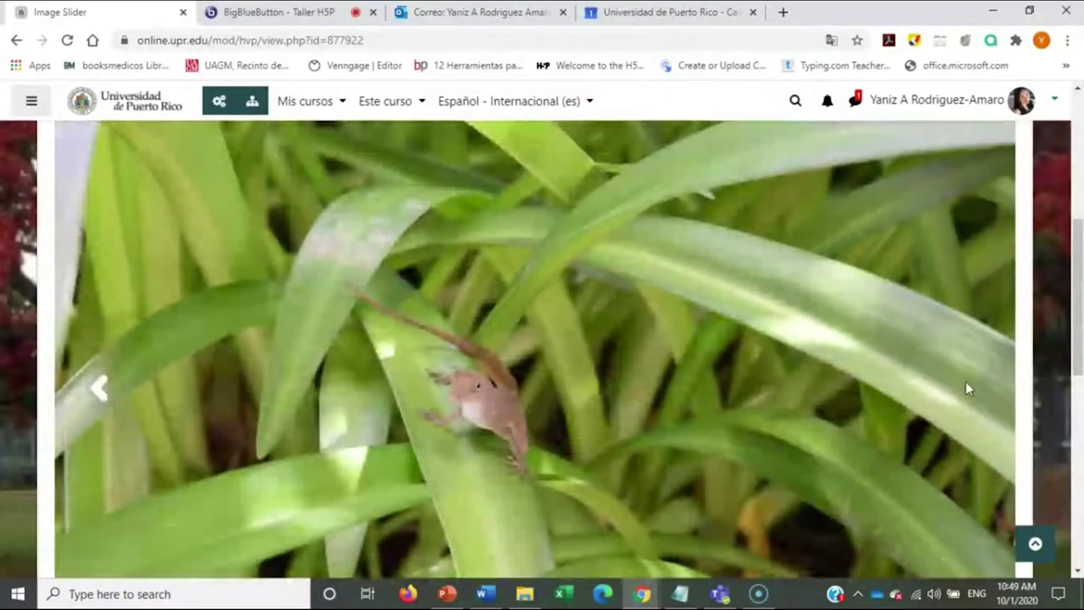
click(969, 387)
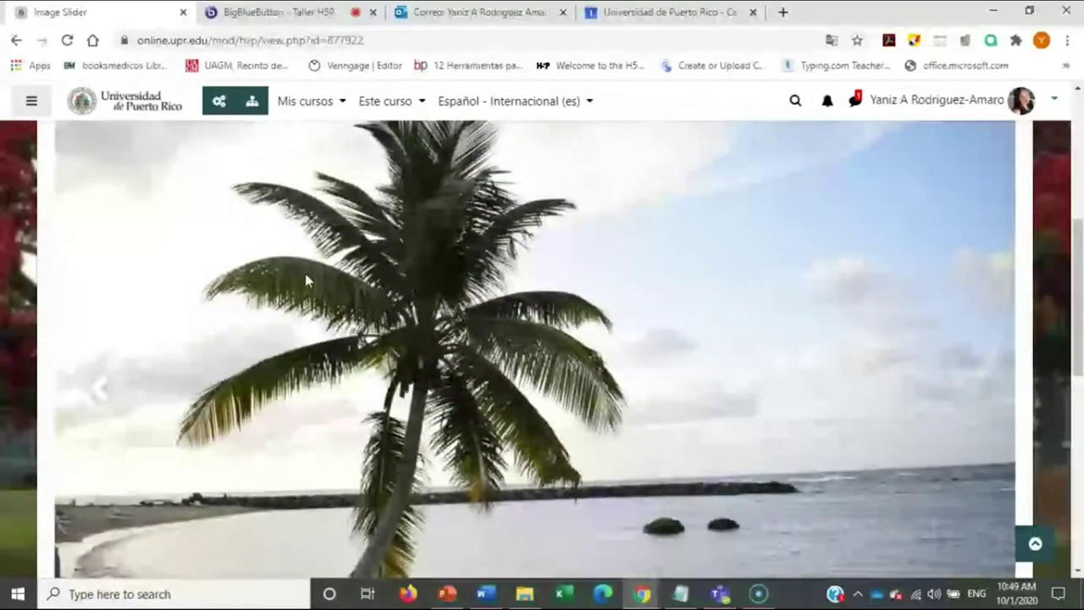
scroll(672, 319, down, 4)
scroll(775, 336, up, 4)
Go back to the H5P course section and turn on editing for it
scroll(775, 341, up, 2)
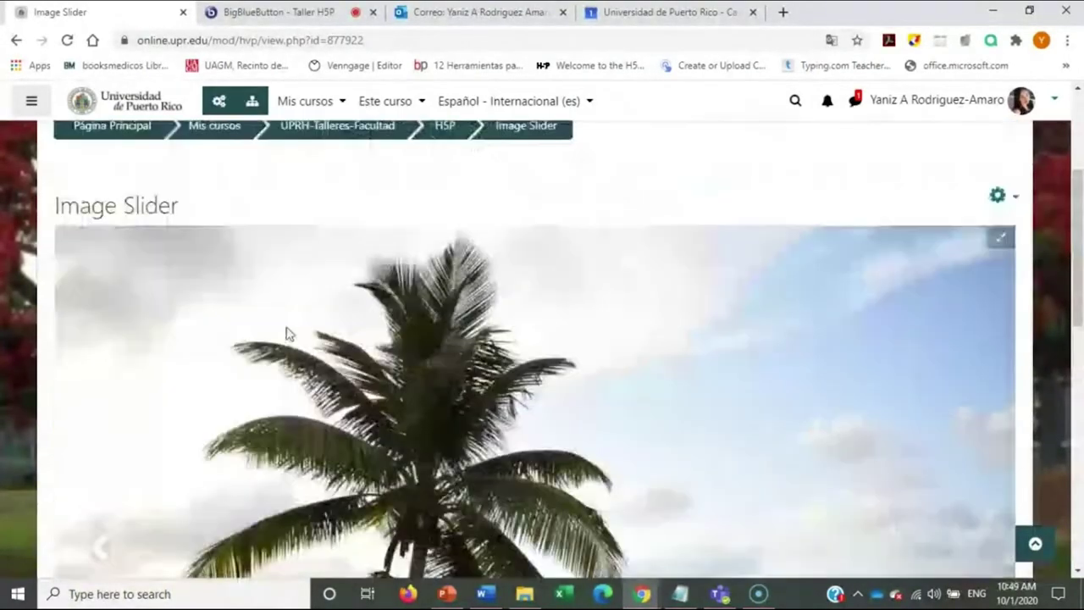
scroll(597, 260, up, 1)
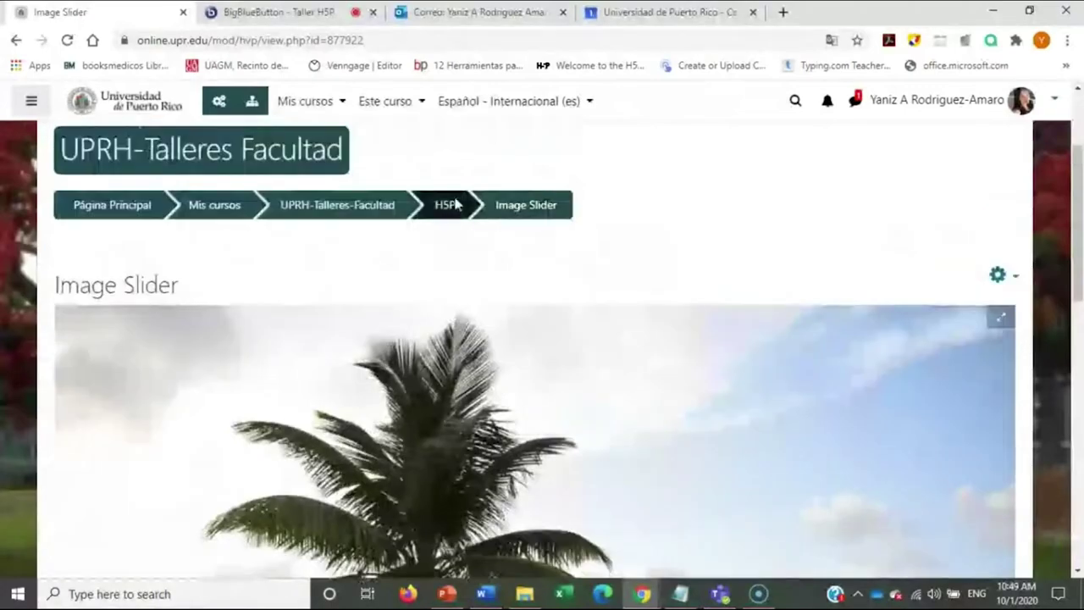
click(445, 206)
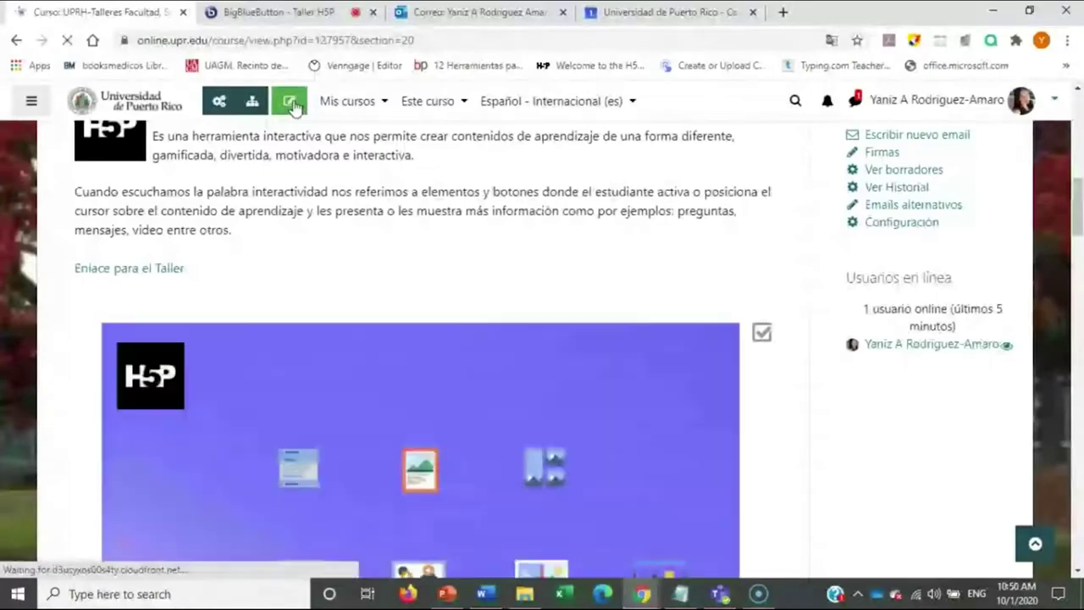
click(290, 101)
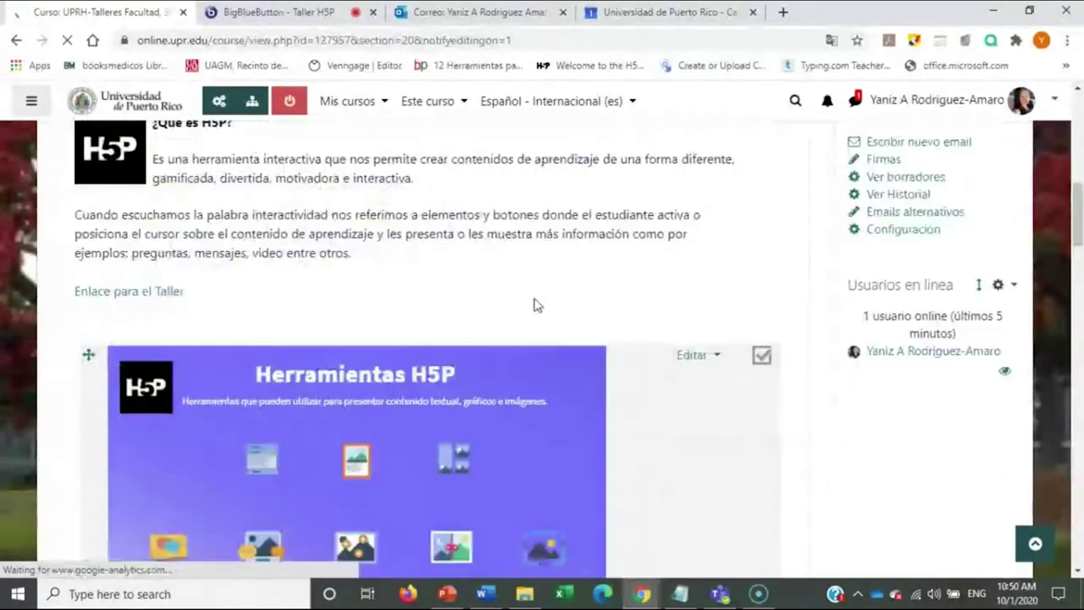
Add a new Contenido interactivo (H5P) activity at the end of the H5P section
scroll(534, 305, down, 15)
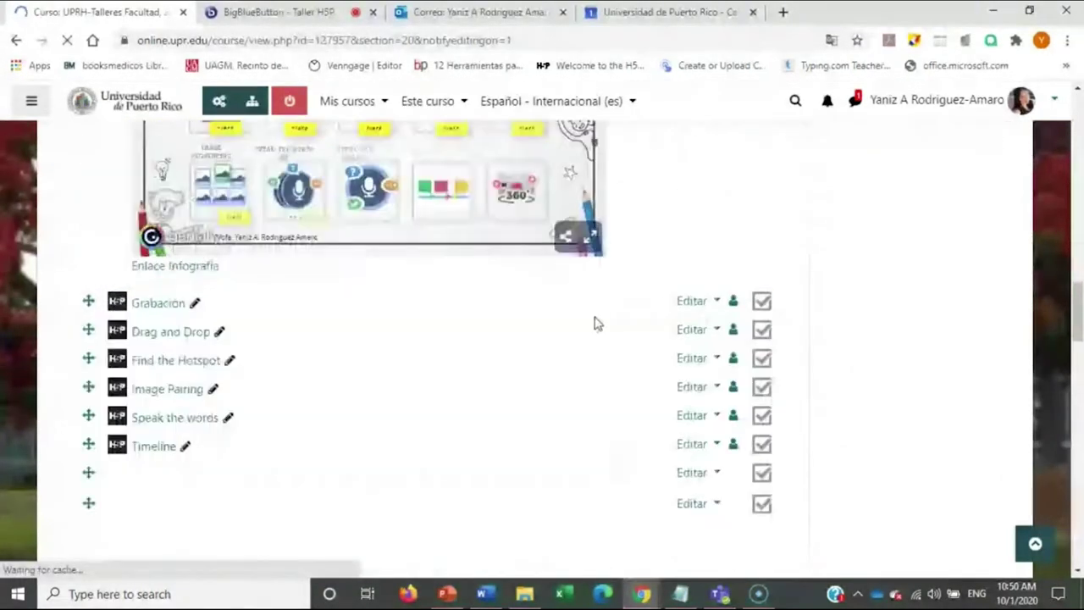
scroll(595, 322, down, 15)
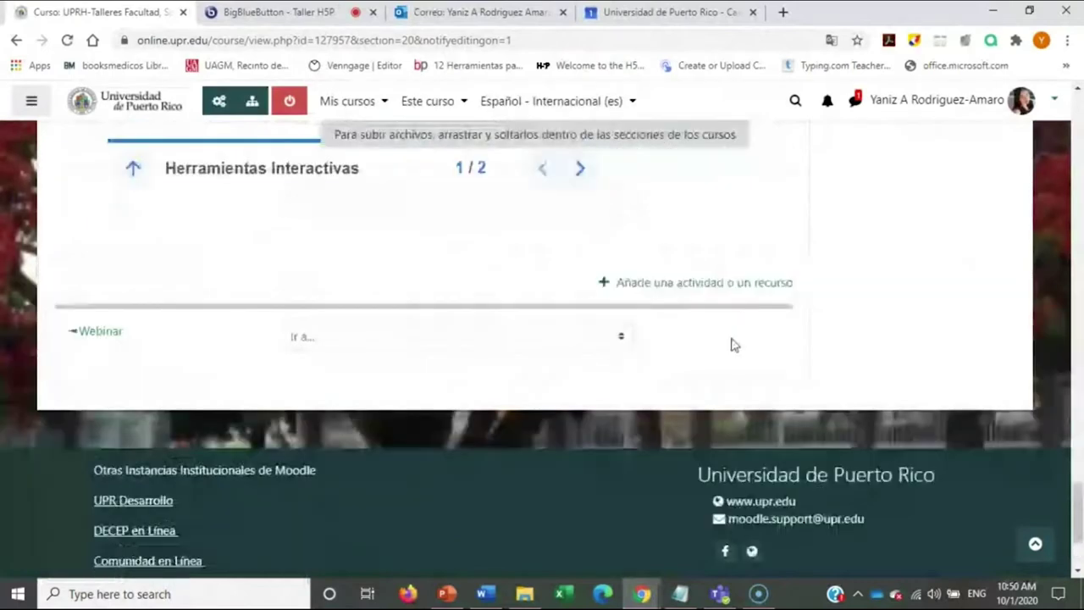
scroll(687, 347, up, 1)
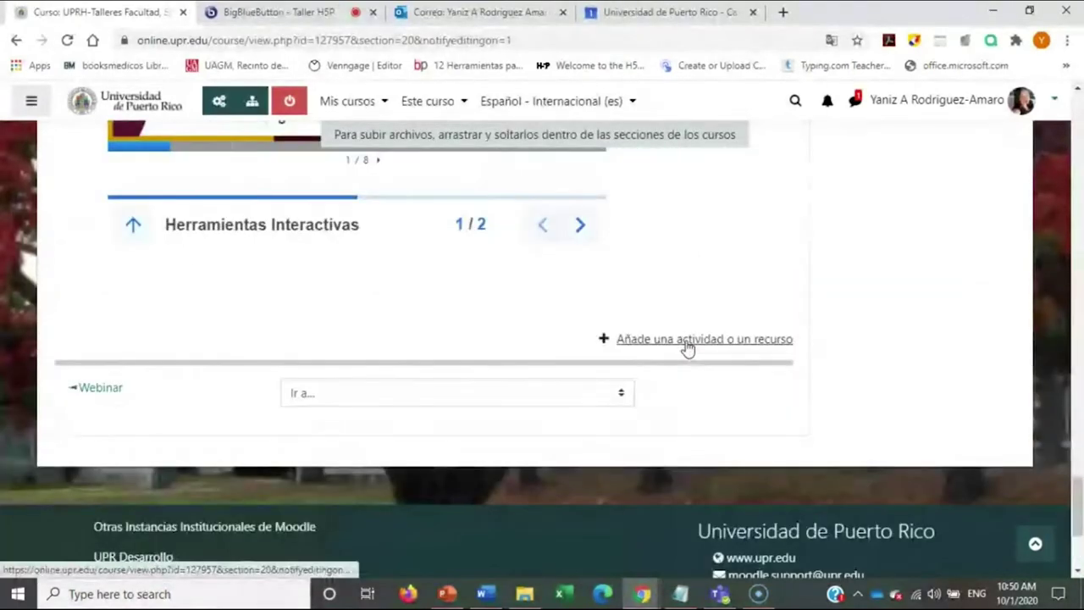
click(688, 340)
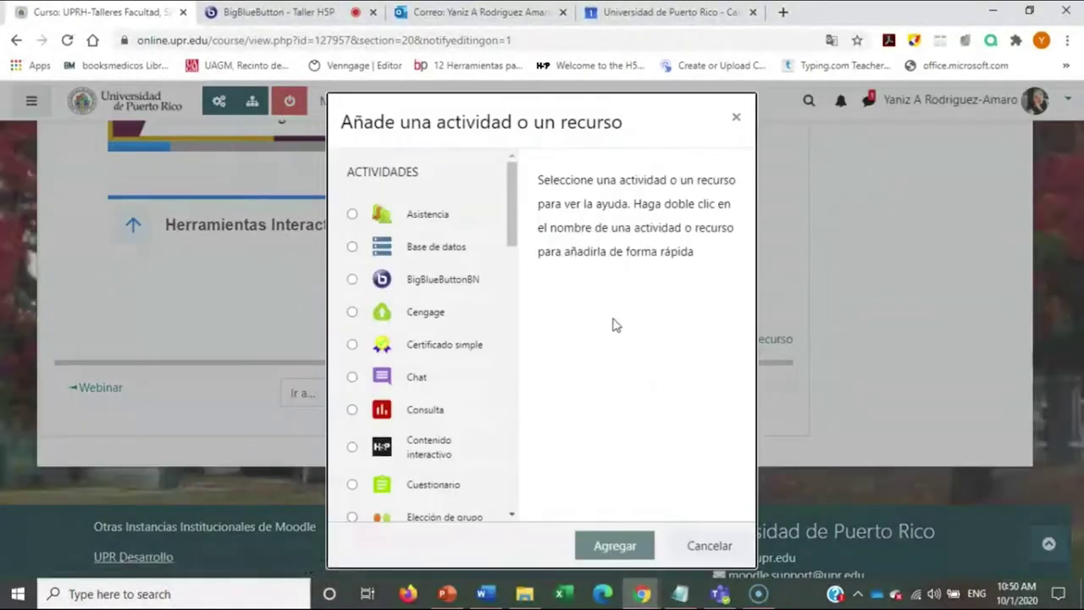
click(434, 454)
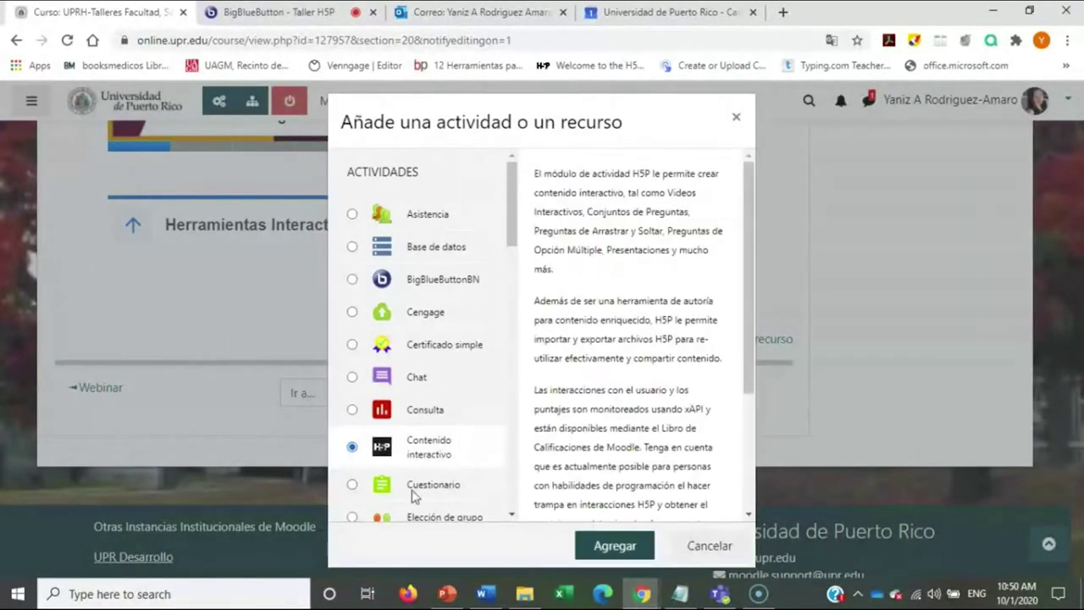
click(623, 549)
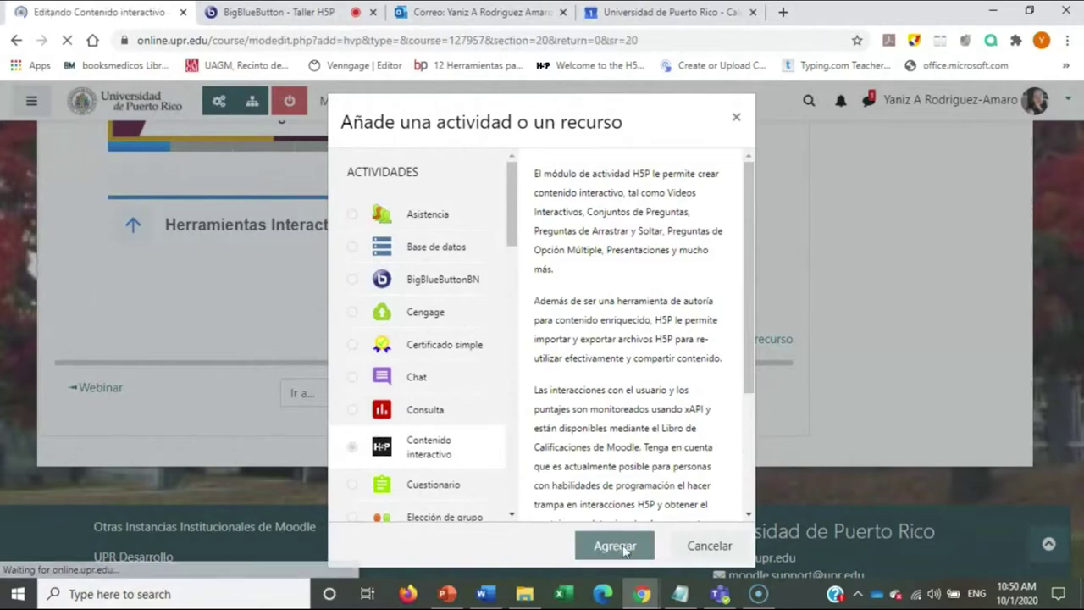
Look through the list of H5P content types offered in the new activity's editor
scroll(633, 324, down, 5)
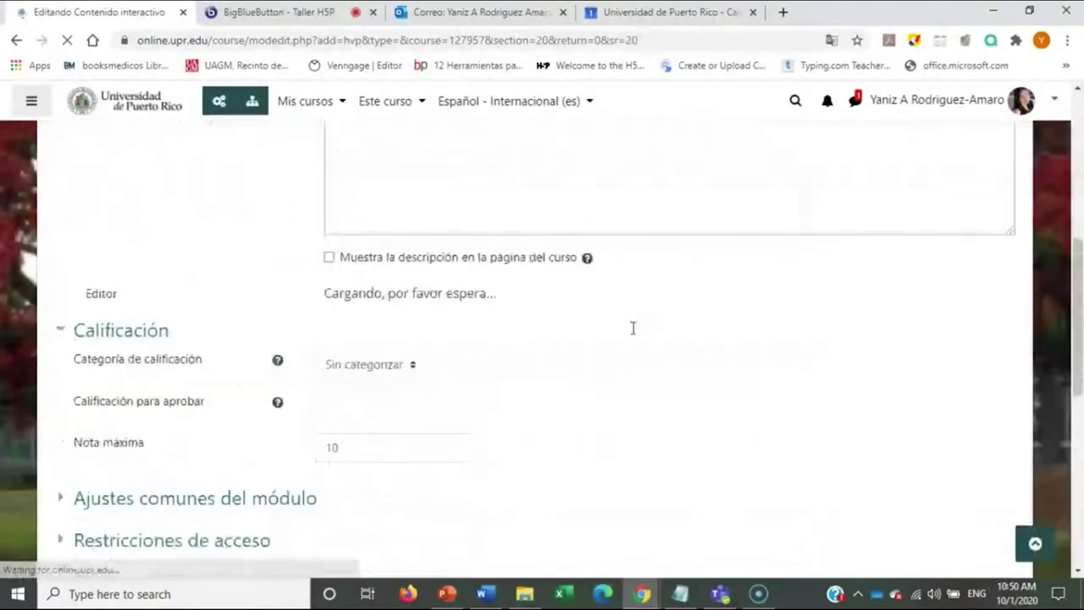
scroll(685, 381, down, 2)
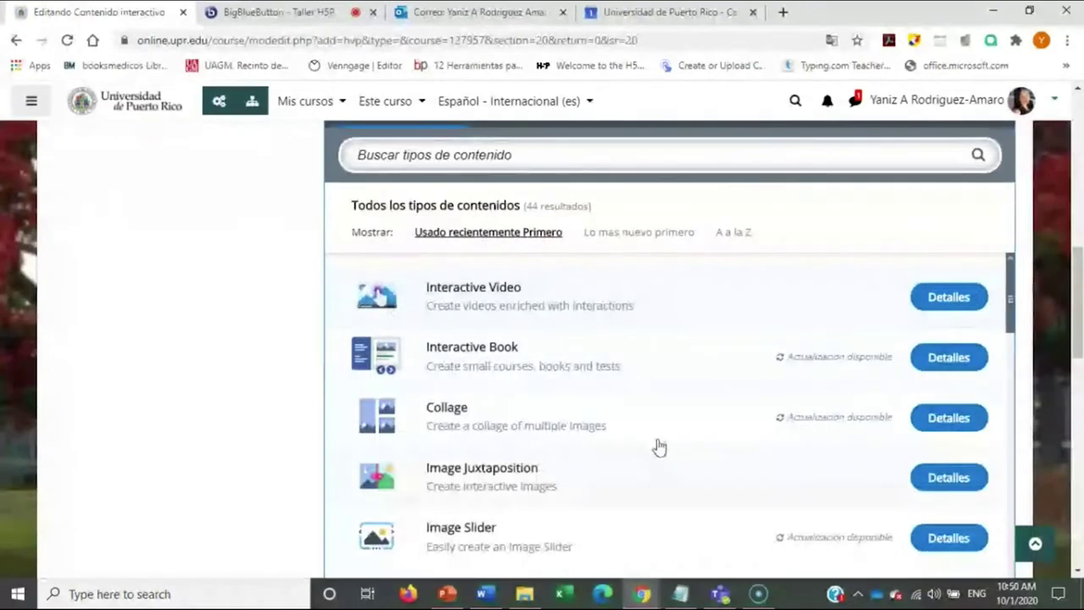
scroll(660, 381, down, 10)
scroll(660, 401, down, 15)
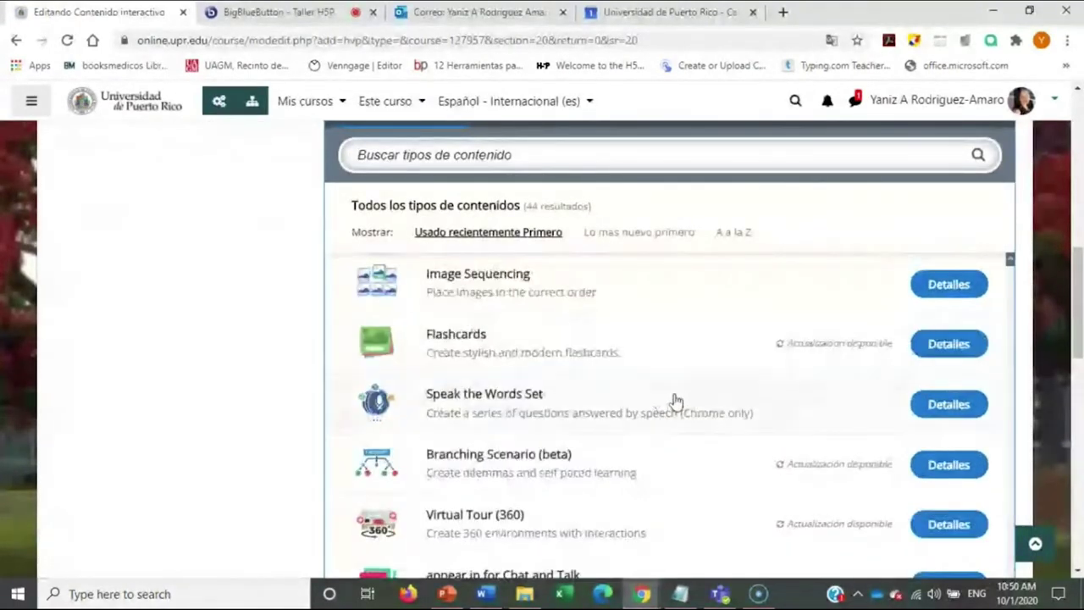
scroll(676, 400, down, 4)
scroll(803, 331, up, 12)
scroll(788, 330, down, 10)
scroll(786, 323, up, 3)
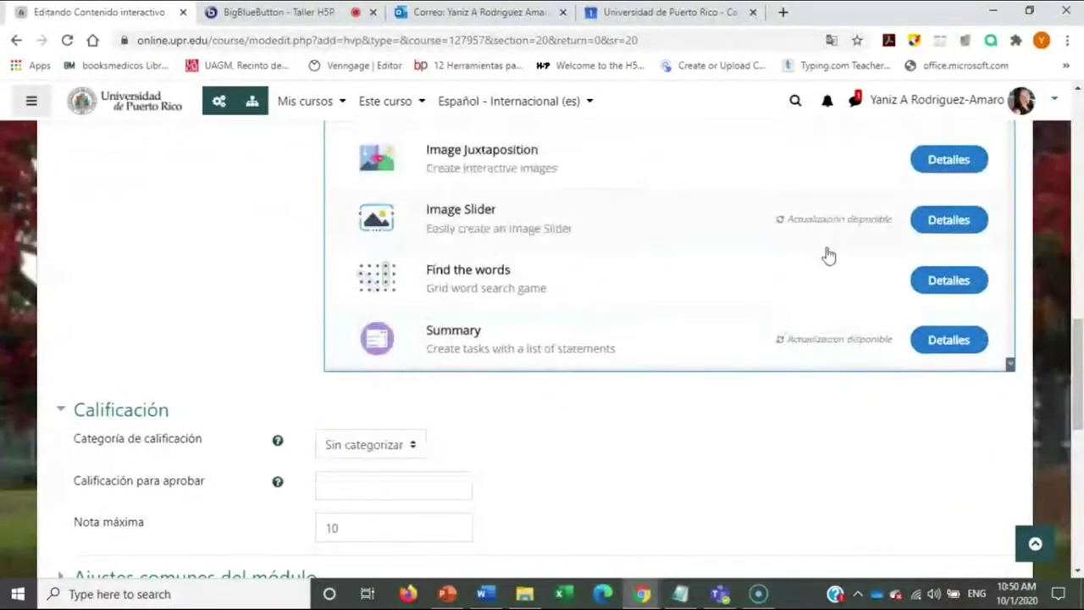
scroll(828, 255, up, 10)
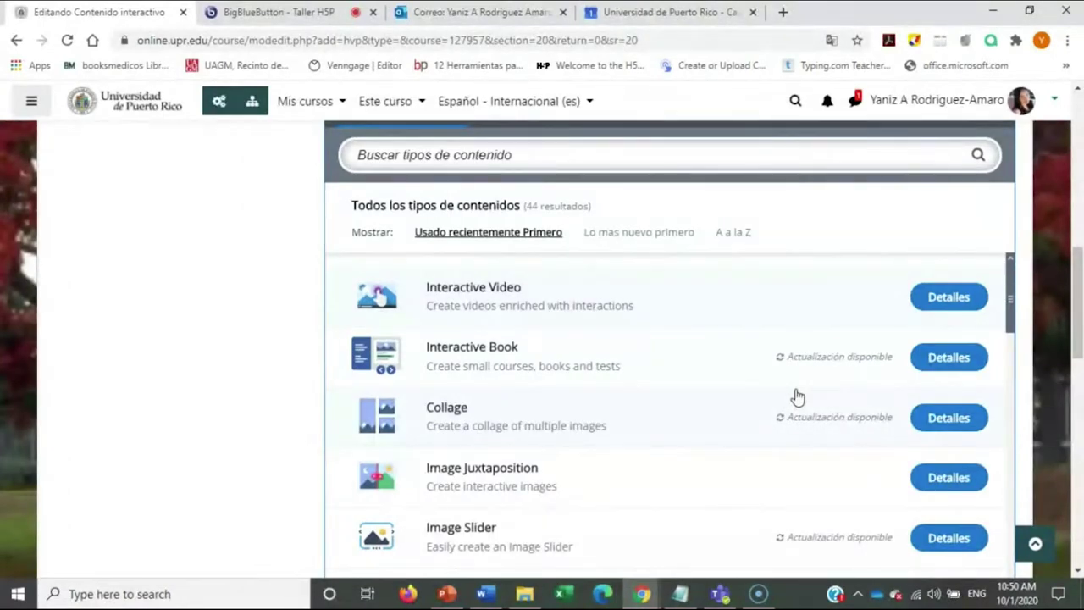
scroll(525, 372, down, 5)
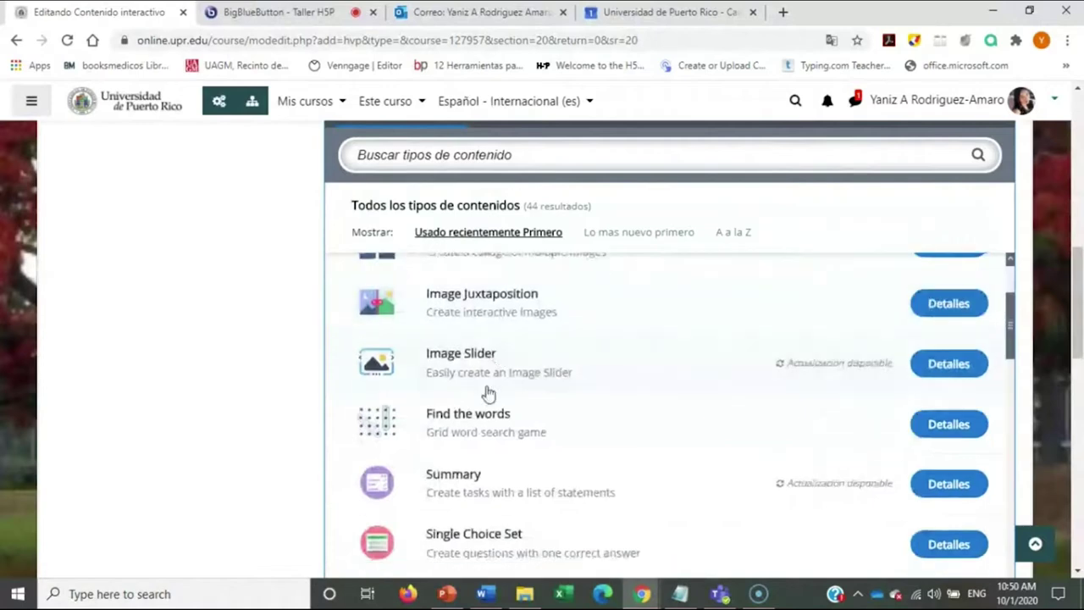
scroll(489, 394, down, 5)
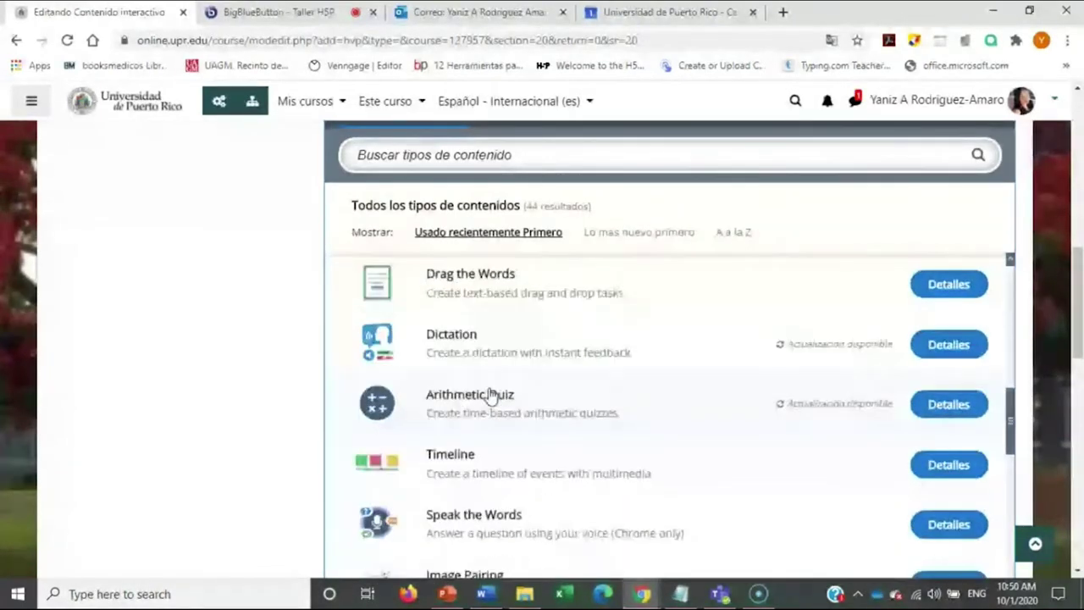
scroll(491, 392, up, 10)
Choose Accordion as the activity's content type and bring up its title and panel fields
scroll(466, 356, down, 2)
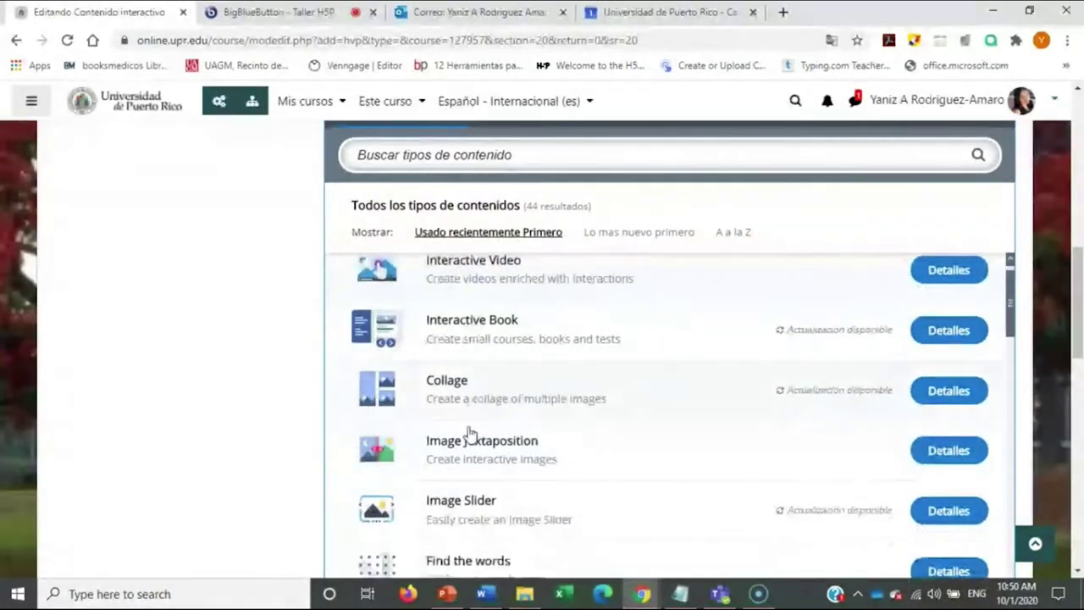
scroll(489, 436, down, 7)
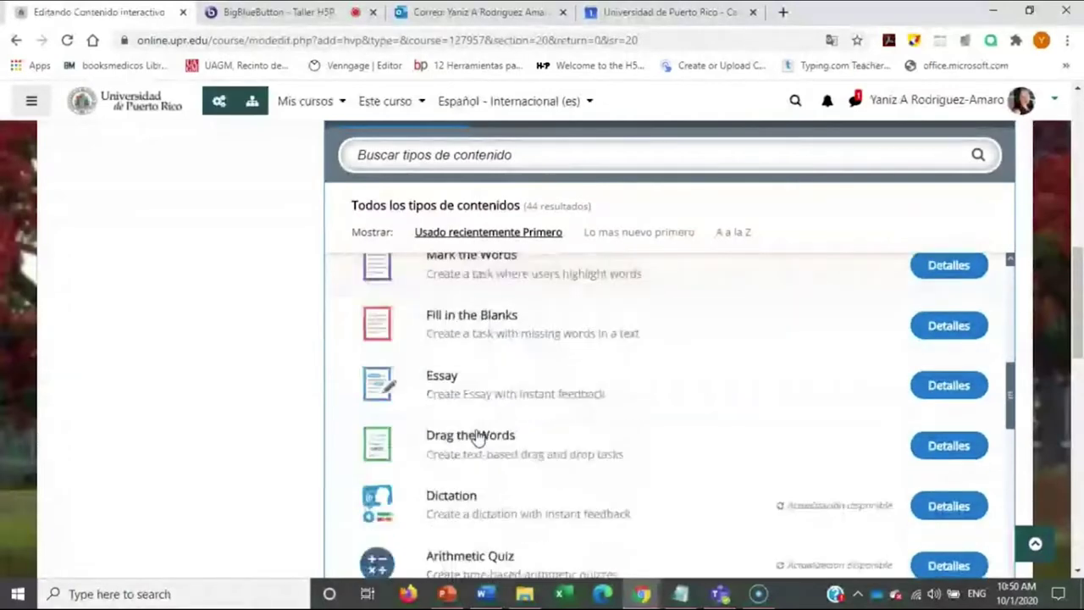
scroll(479, 435, down, 2)
scroll(484, 431, down, 4)
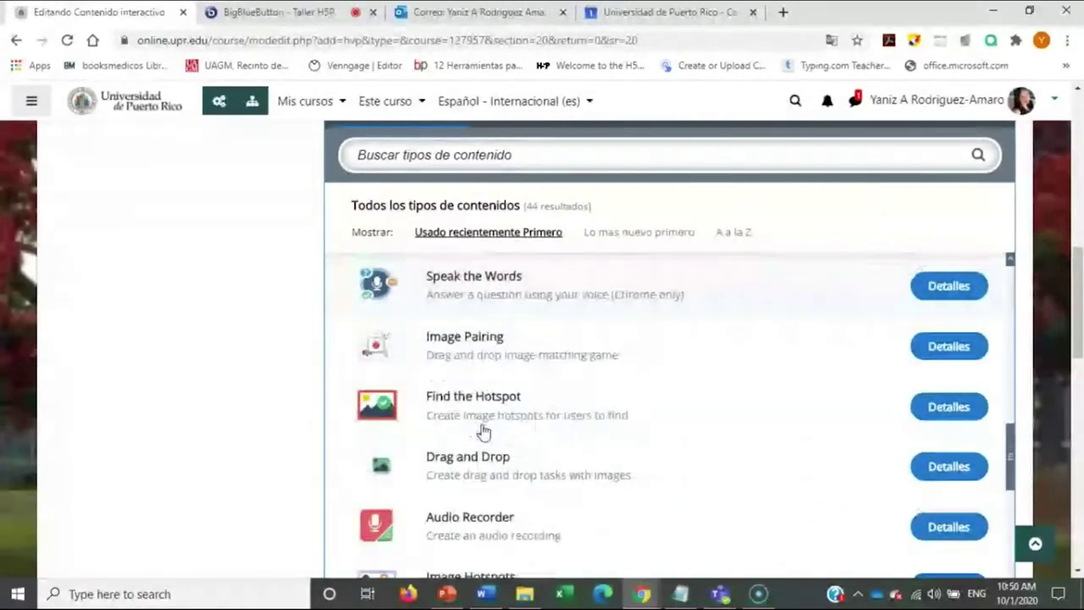
scroll(483, 432, down, 4)
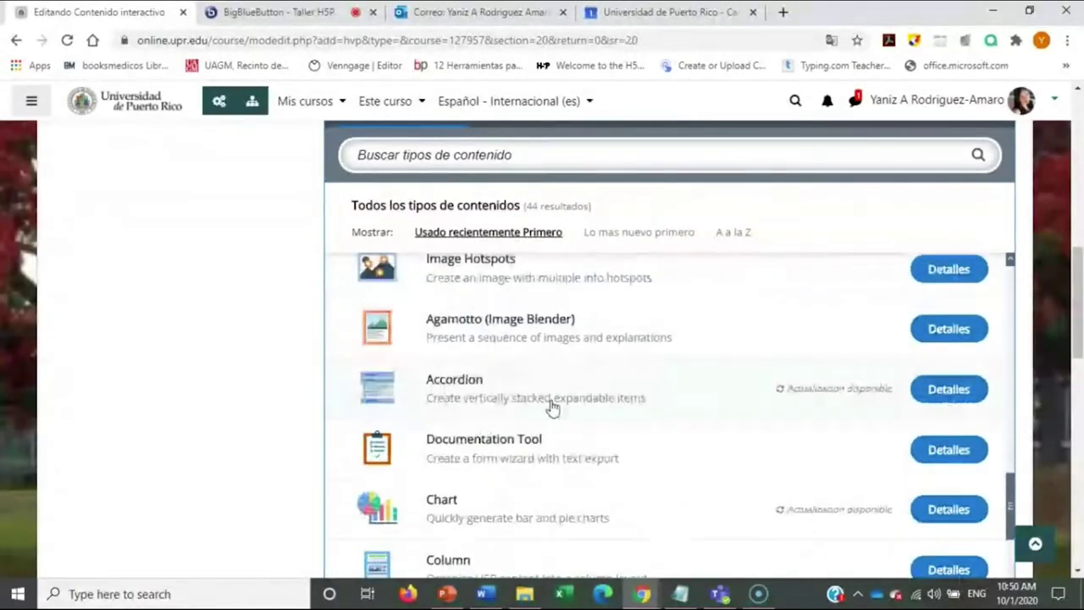
click(461, 387)
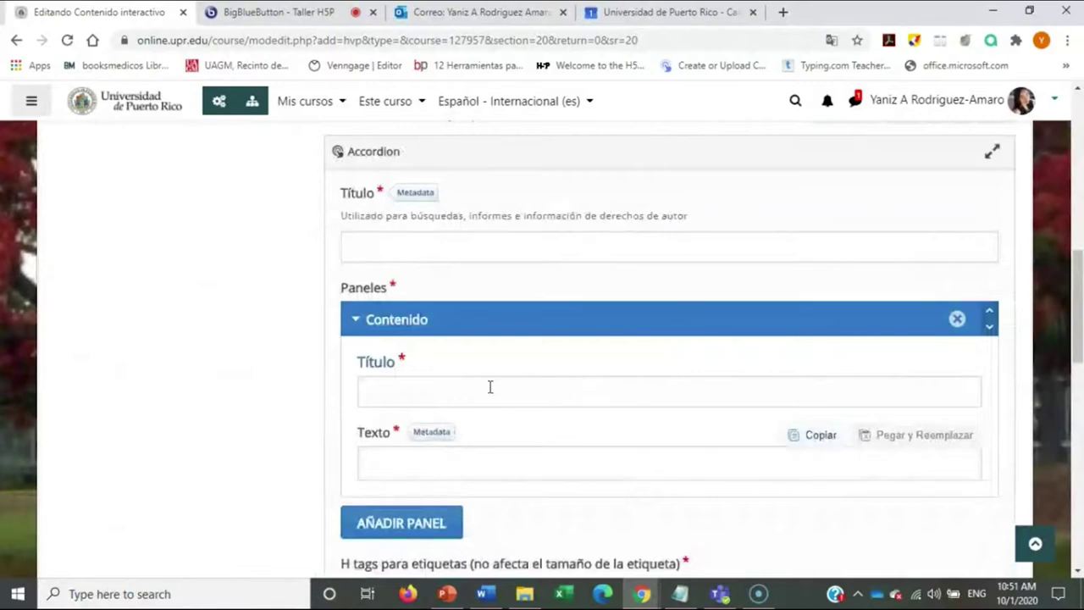
scroll(546, 387, up, 3)
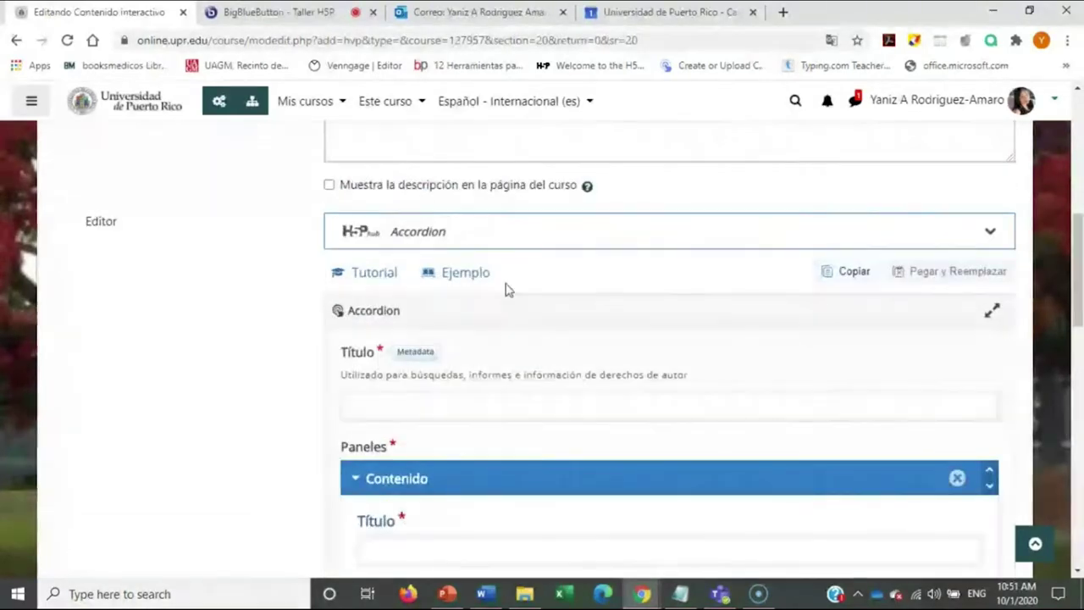
scroll(560, 291, down, 1)
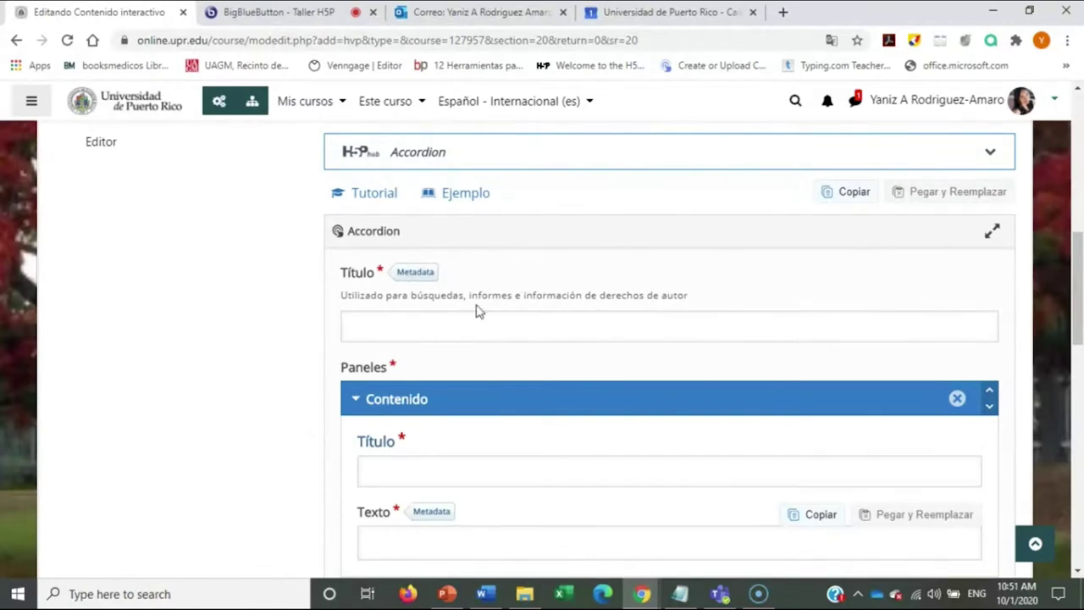
Enter "Terminología Médica" as both the Accordion activity's title and the first panel's title
scroll(557, 315, down, 1)
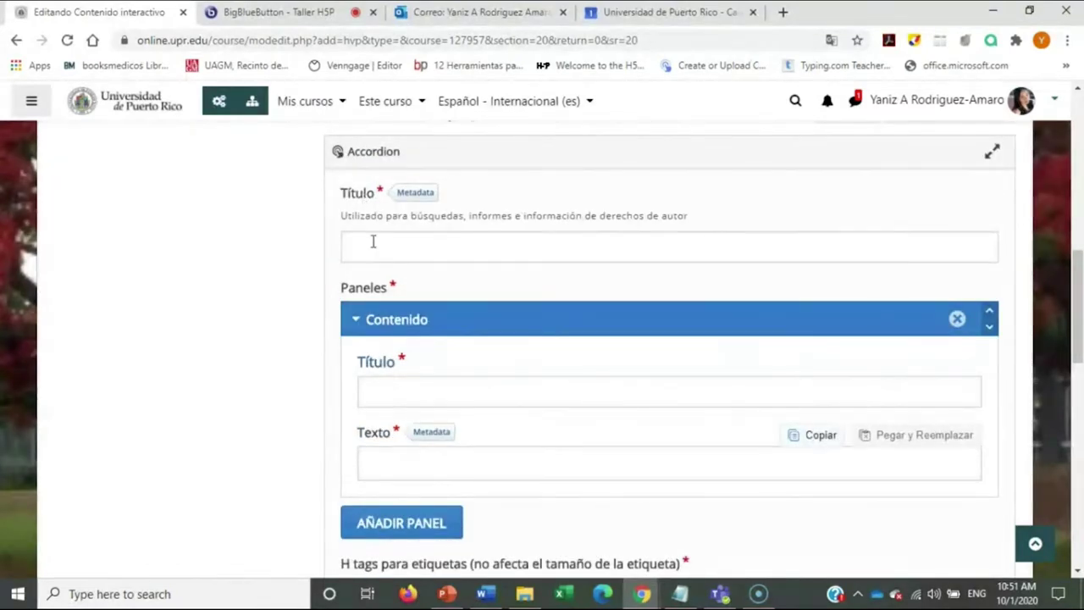
click(373, 245)
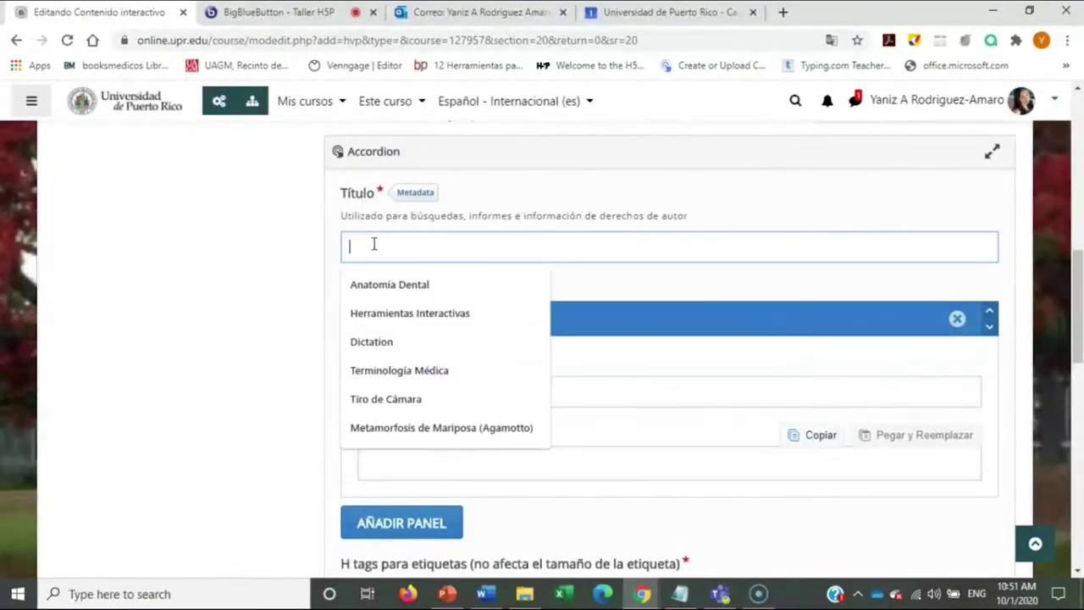
click(435, 370)
scroll(500, 302, down, 2)
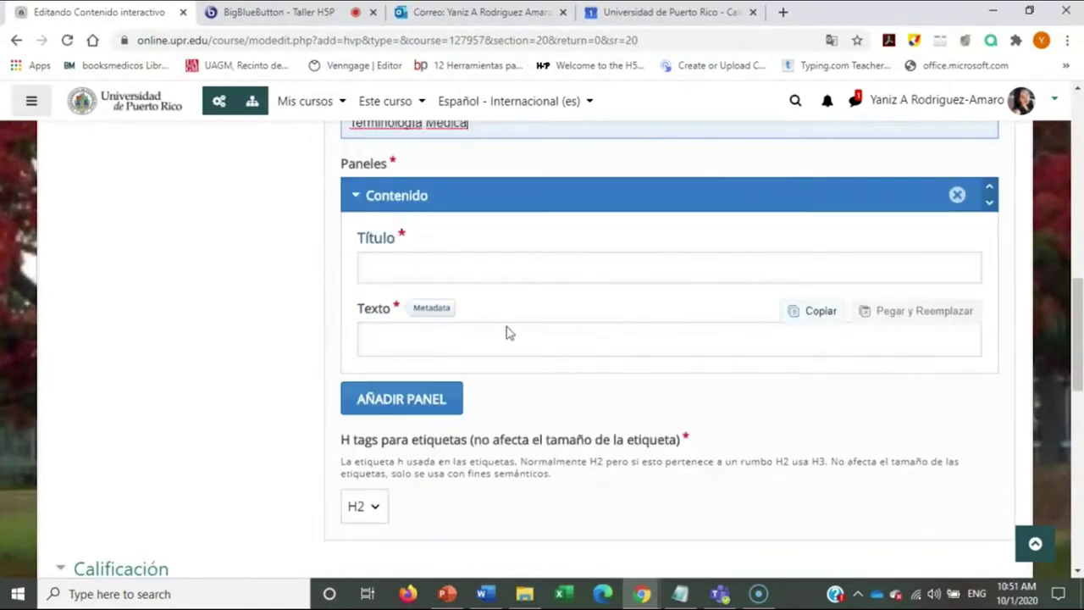
scroll(421, 233, up, 2)
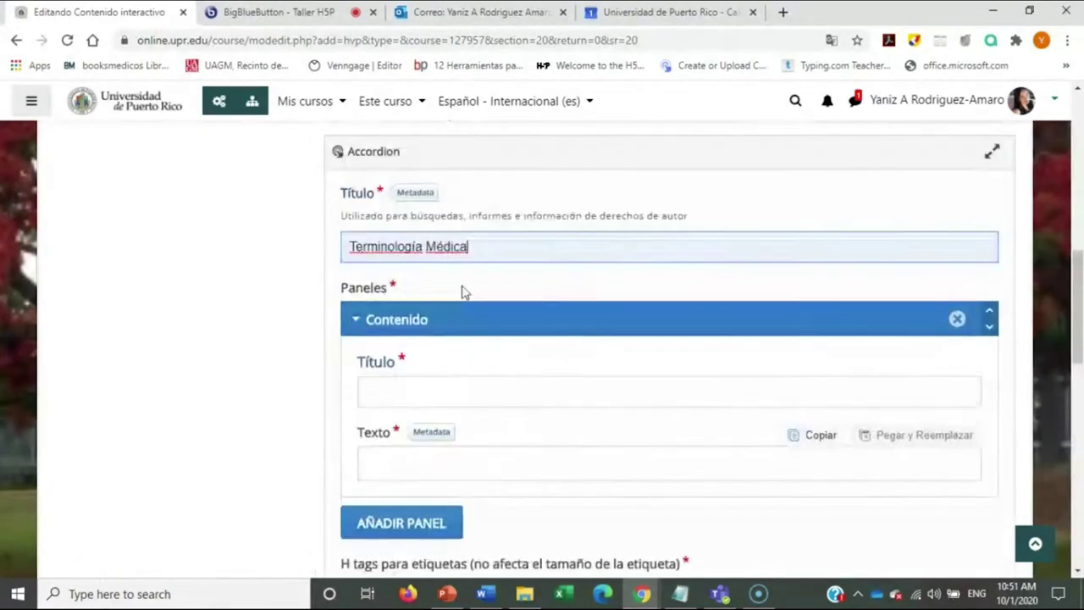
scroll(459, 290, down, 1)
click(440, 312)
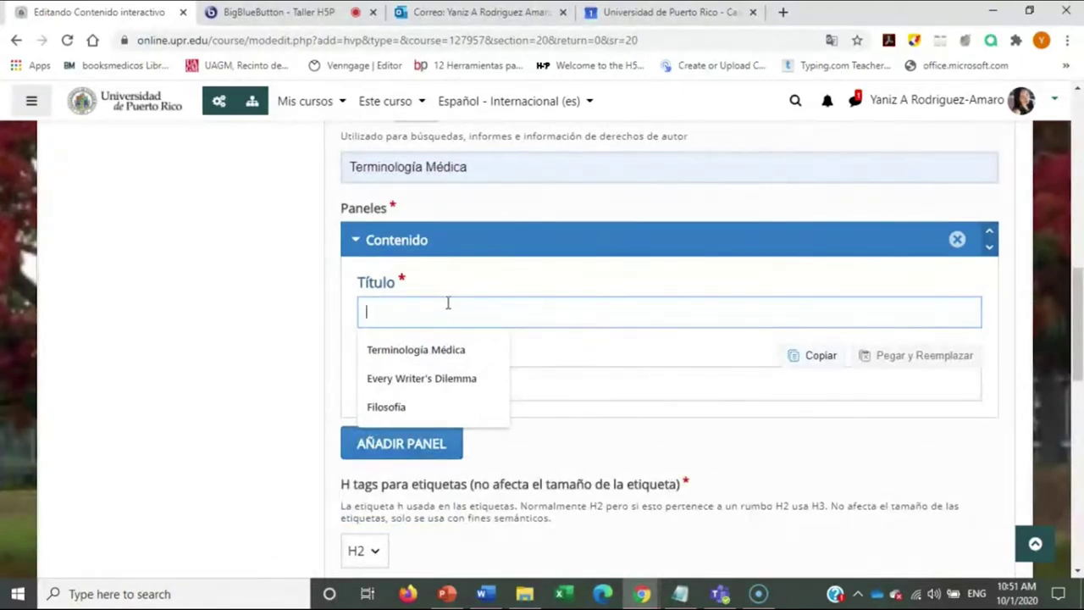
click(419, 348)
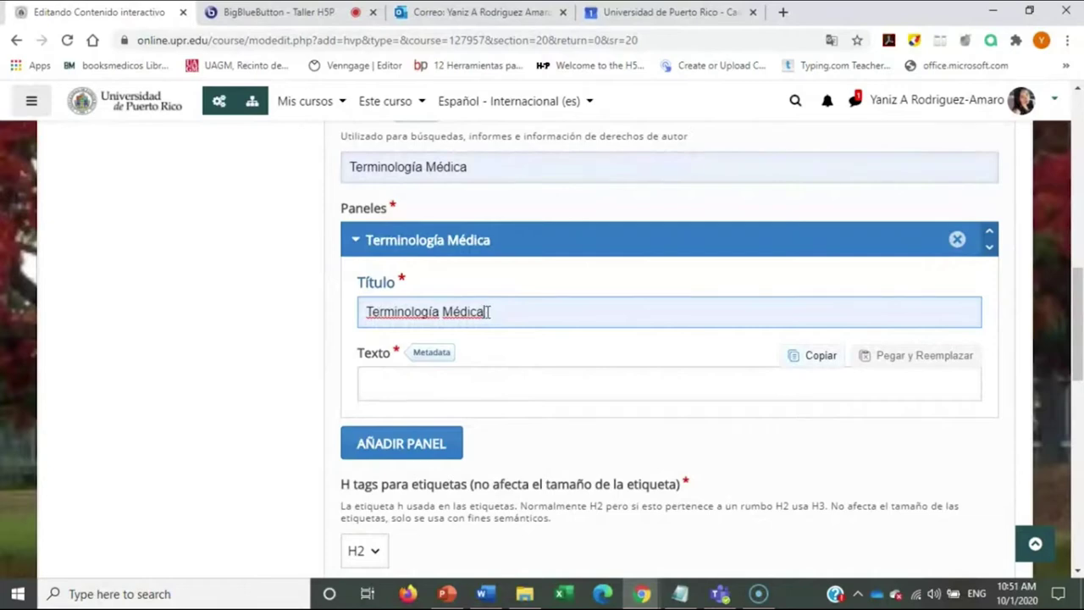
Fill the first panel's text with the prepared notes, from "El término proviene del griego y latín" through the address youtu.be/RTvxc8fVB-c
click(408, 392)
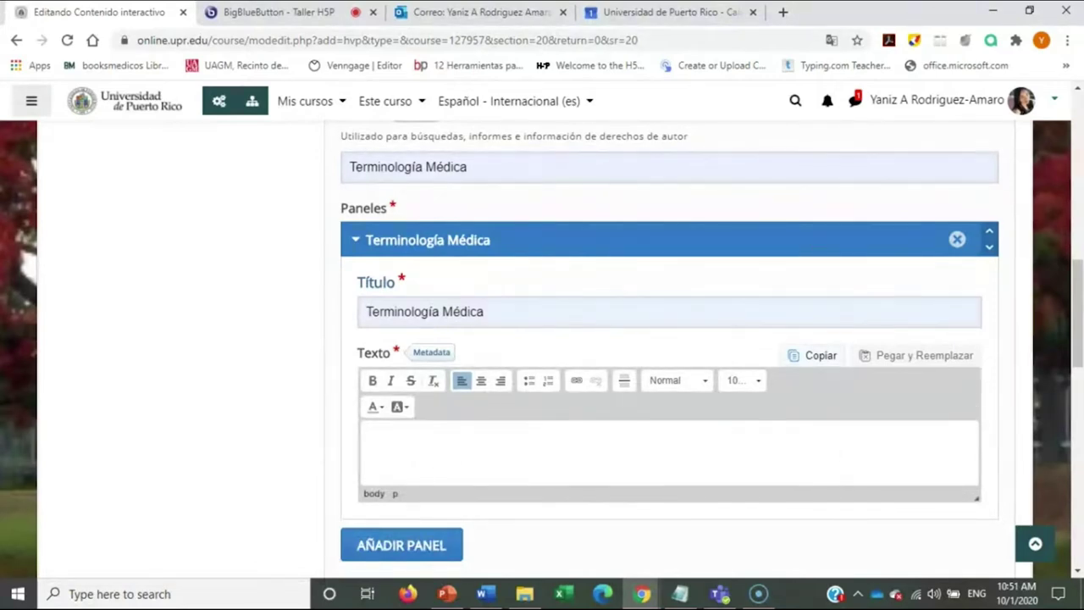
key(alt+Tab)
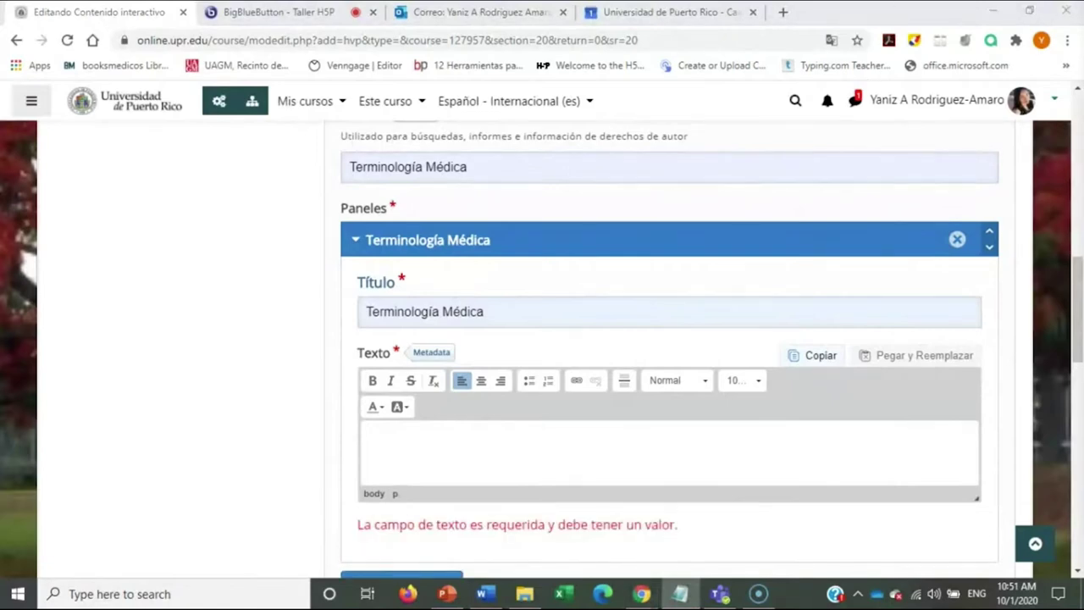
click(396, 454)
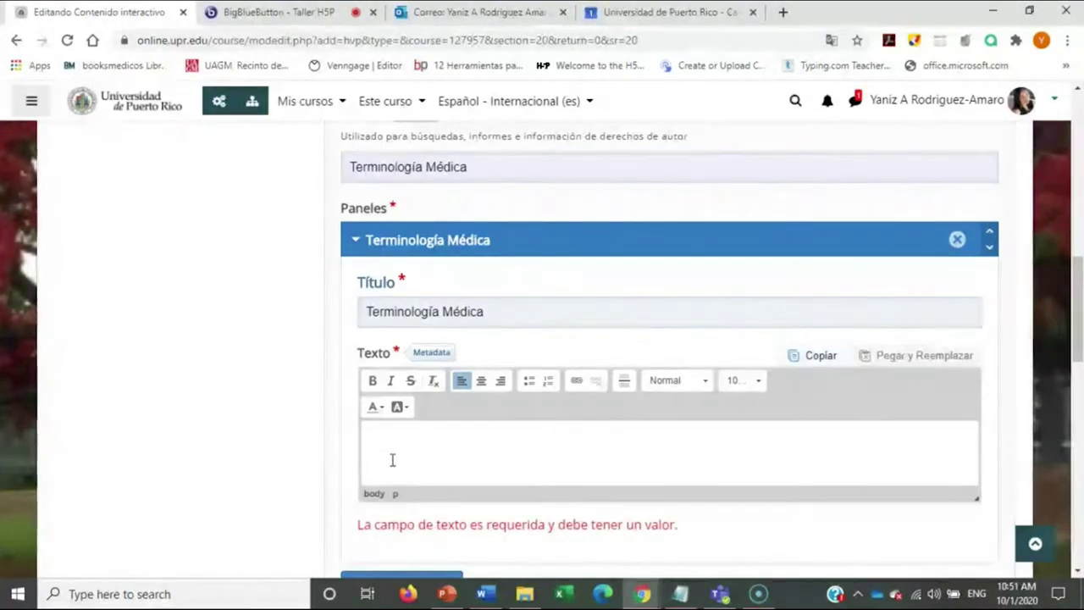
text(El término proviene del griego y latín, es como conocer un idioma nuevo. La mayoría de los términos son creados por combinaciones de términos, utilizando dos o más partes. Es requerido conocer las raíces, el prefijo y los sufijos, para la construcción de terminología médica. Acceda al siguiente enlace: Terminología Médica youtu.be/RTvxc8fVB-c)
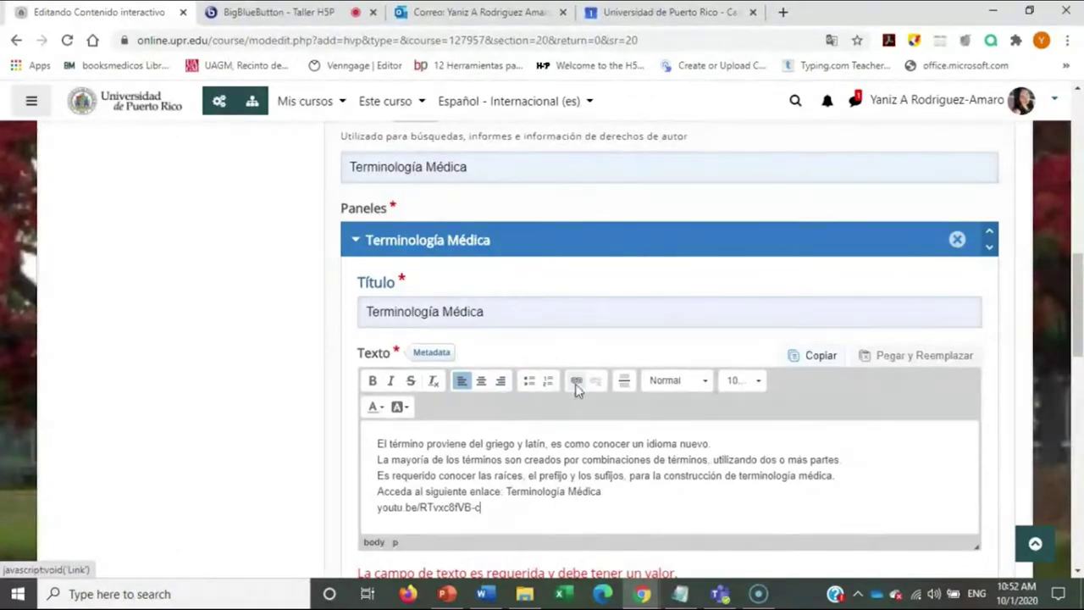
Remove the plain youtu.be/RTvxc8fVB-c line and link the words "Terminología Médica" in the first panel's text to that address
drag(490, 508, 368, 510)
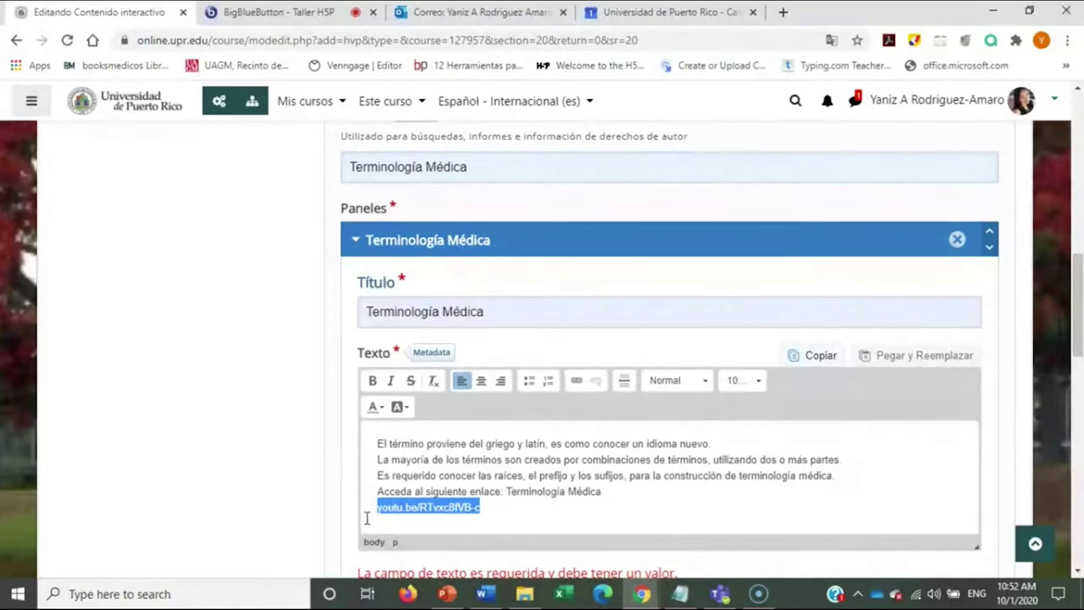
key(ctrl+x)
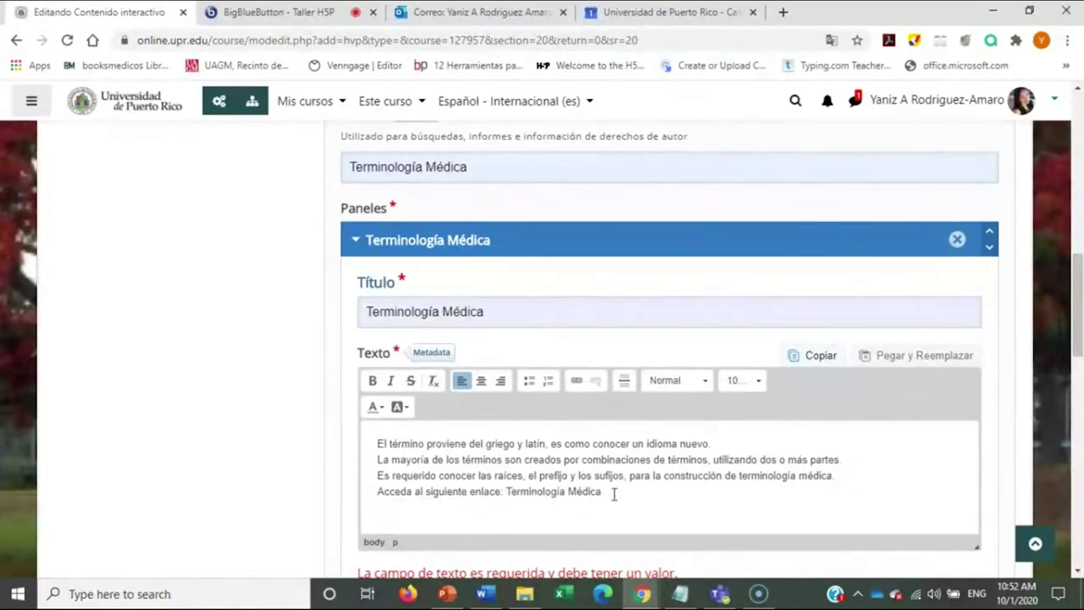
drag(614, 494, 536, 498)
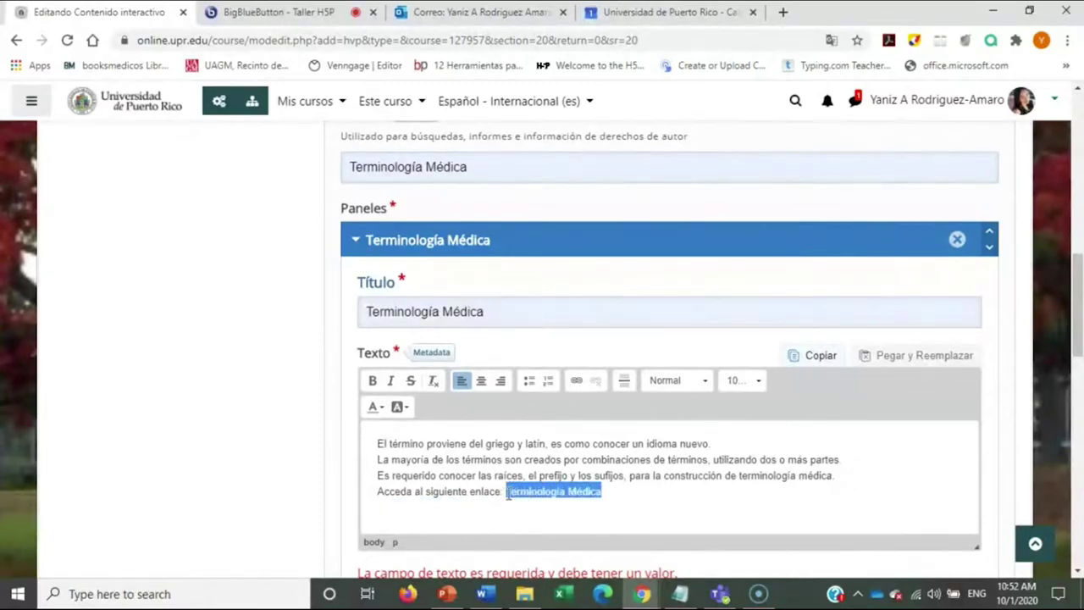
click(576, 382)
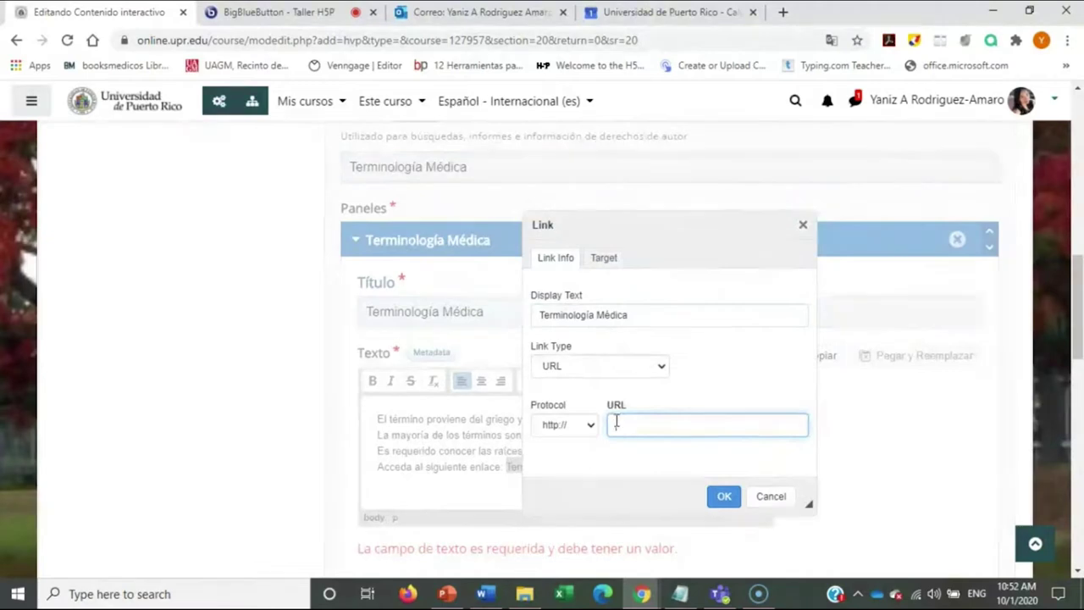
key(ctrl+v)
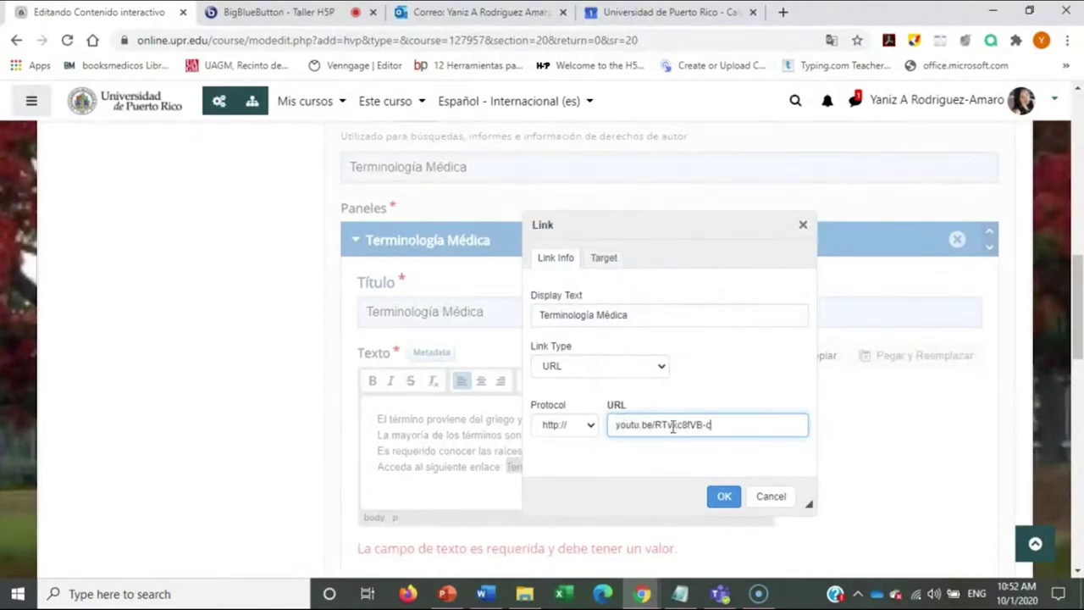
click(721, 496)
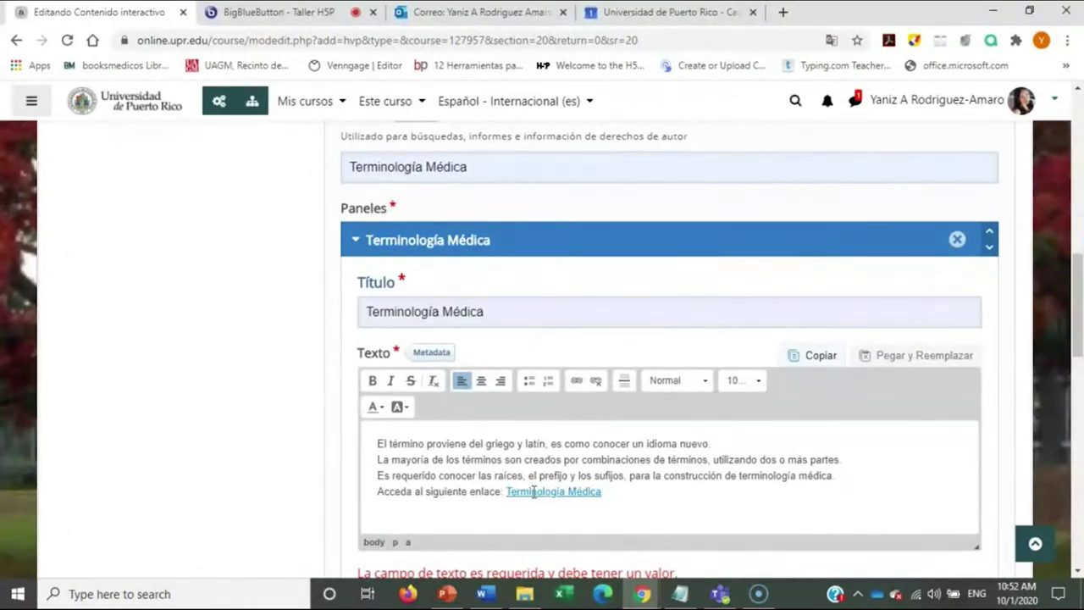
Add a second panel to the accordion and title it "Raíz"
scroll(622, 463, down, 4)
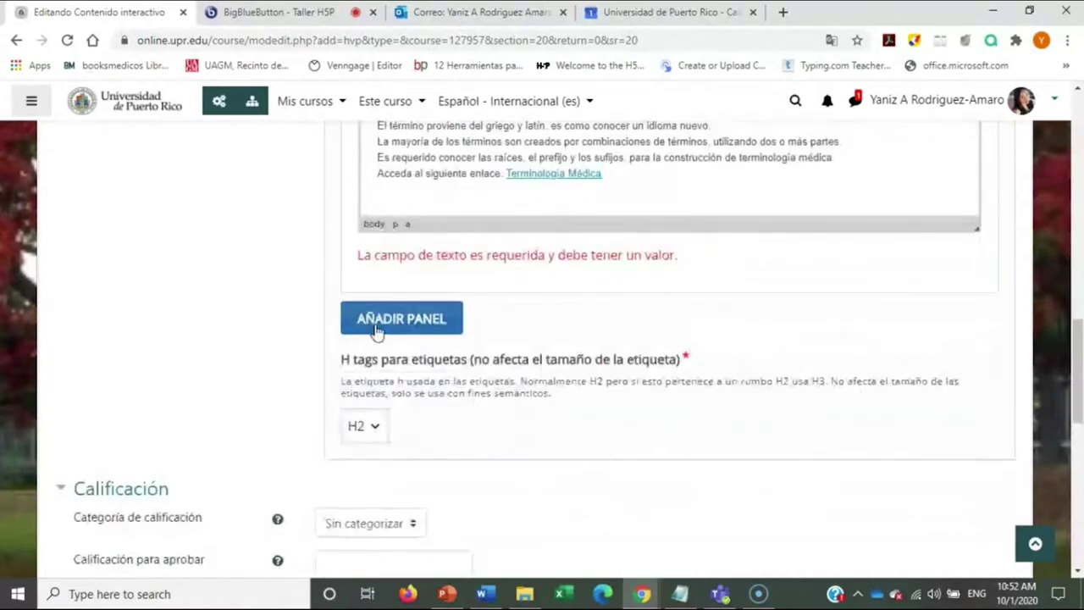
scroll(406, 336, up, 3)
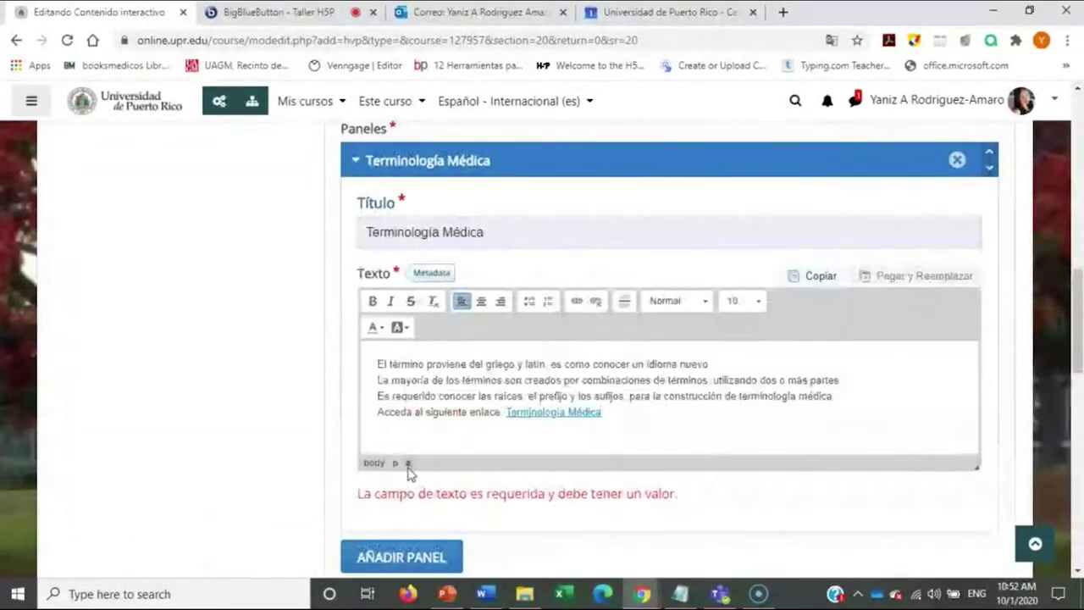
scroll(404, 430, down, 2)
click(402, 398)
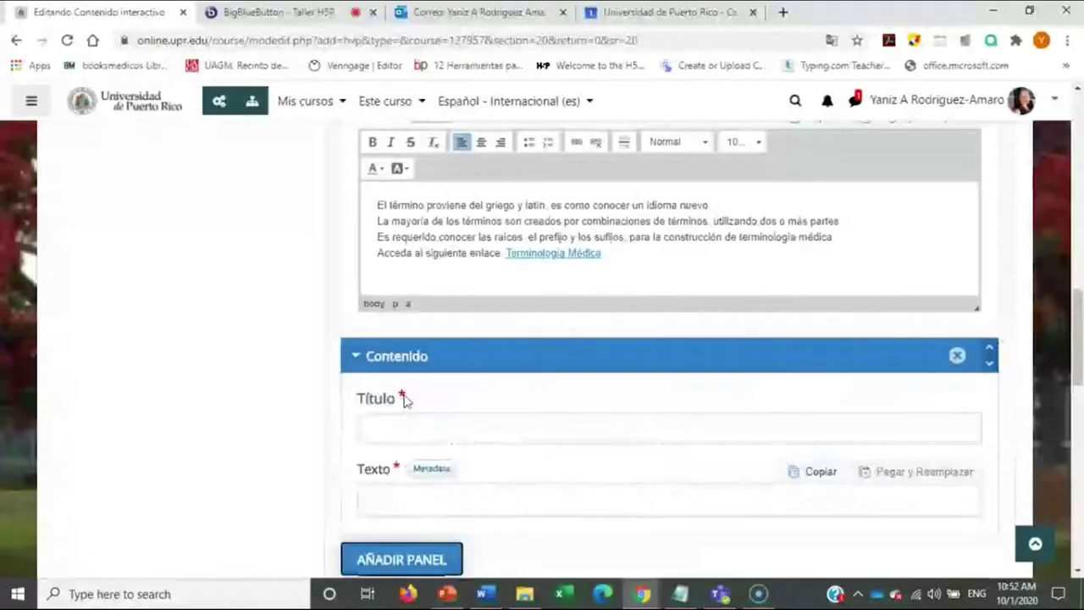
scroll(406, 398, up, 3)
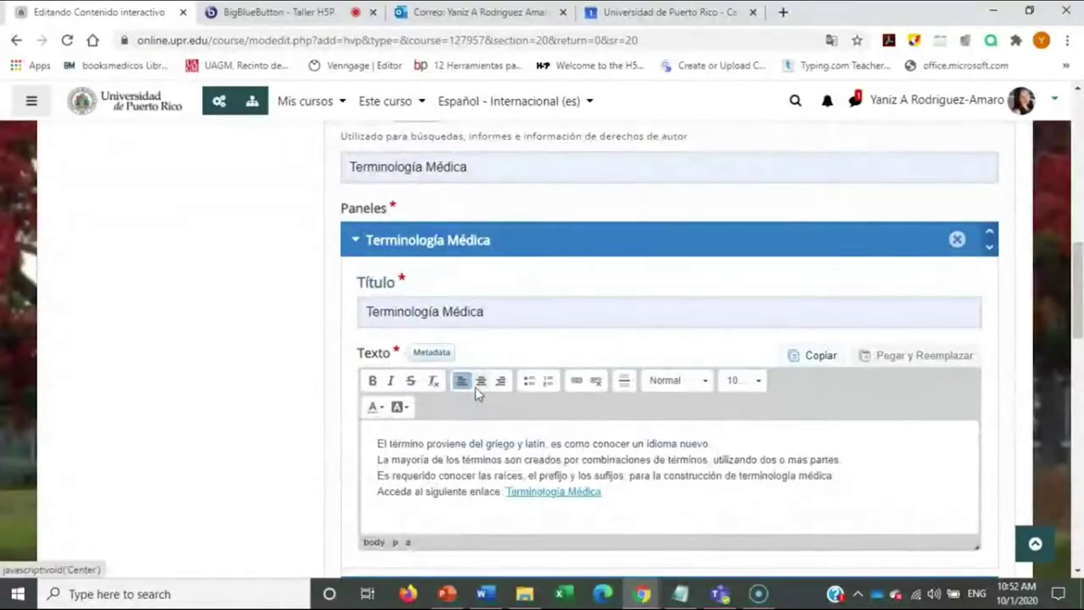
scroll(518, 446, down, 5)
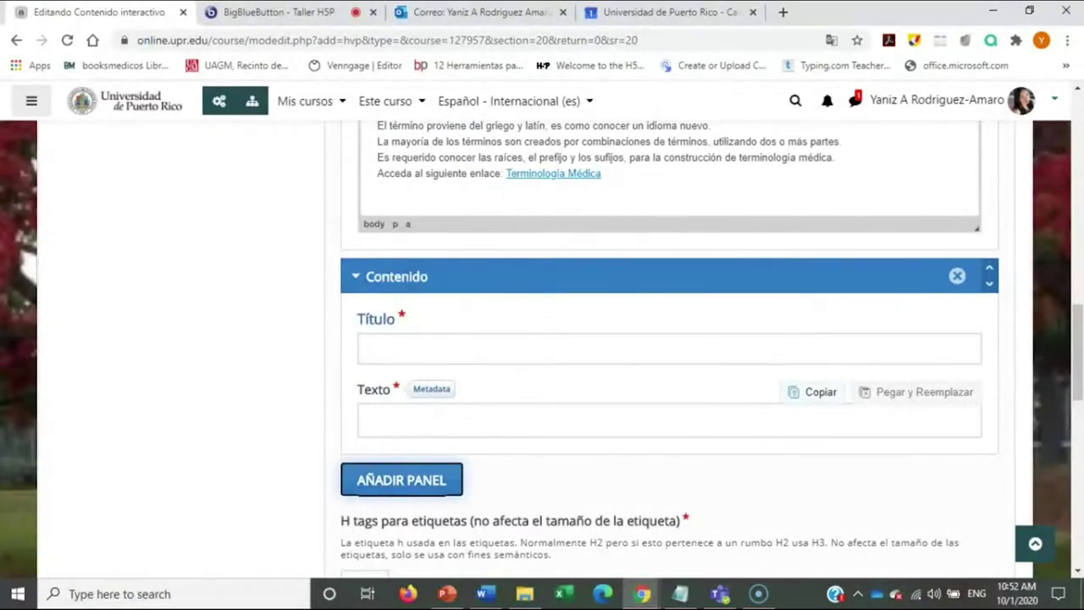
click(401, 340)
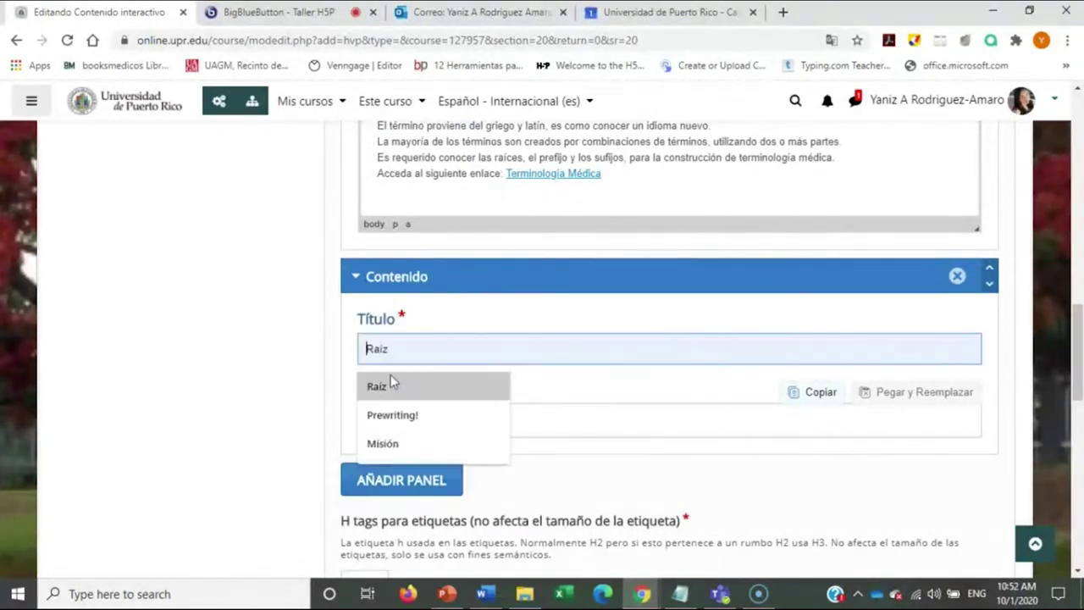
click(390, 374)
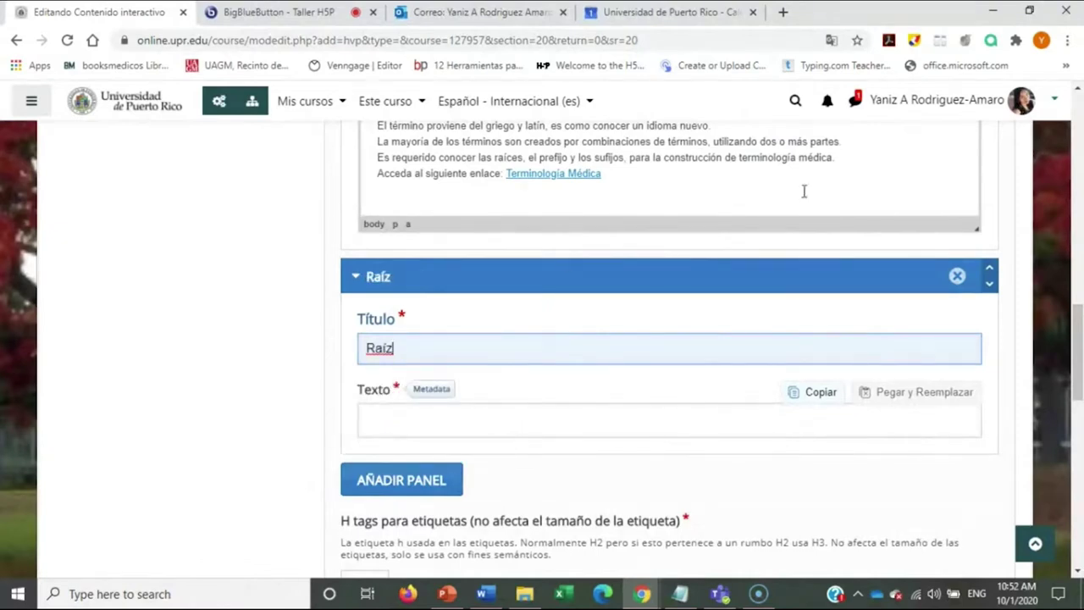
key(alt+Tab)
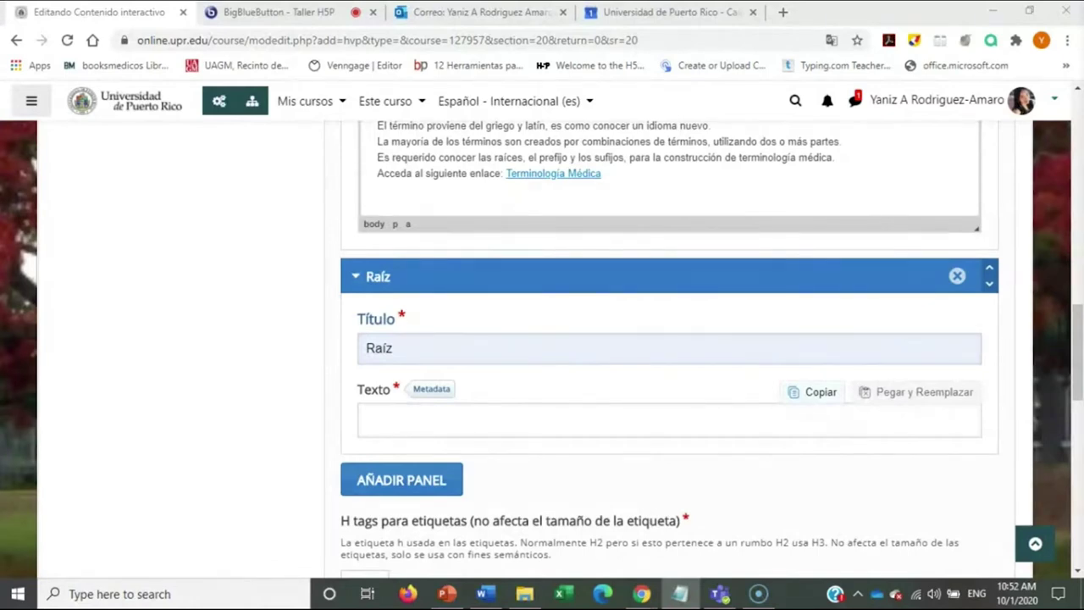
click(432, 415)
key(ctrl+v)
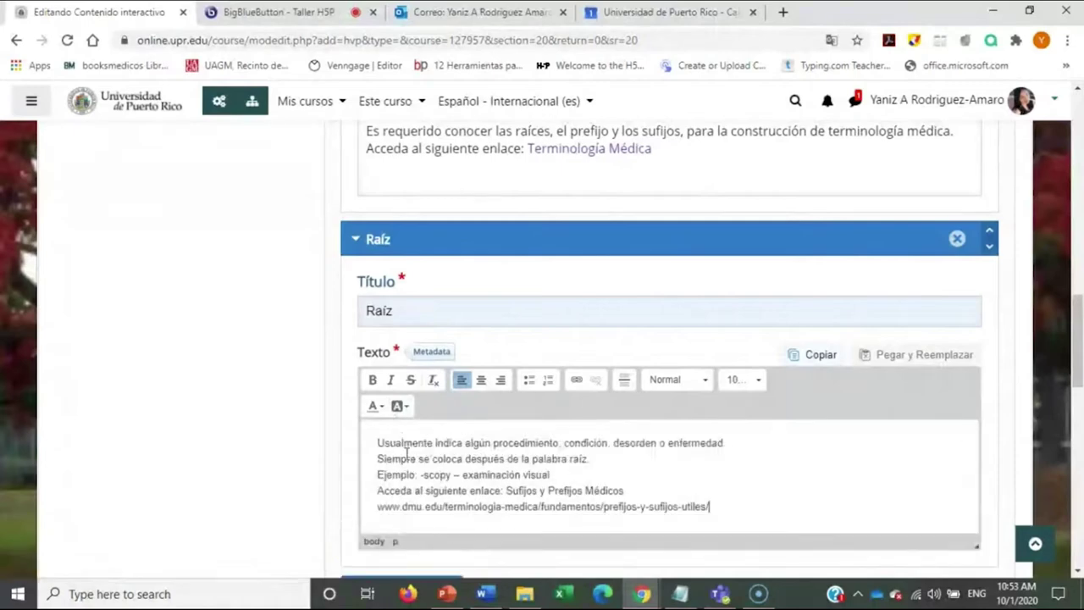
drag(713, 506, 373, 526)
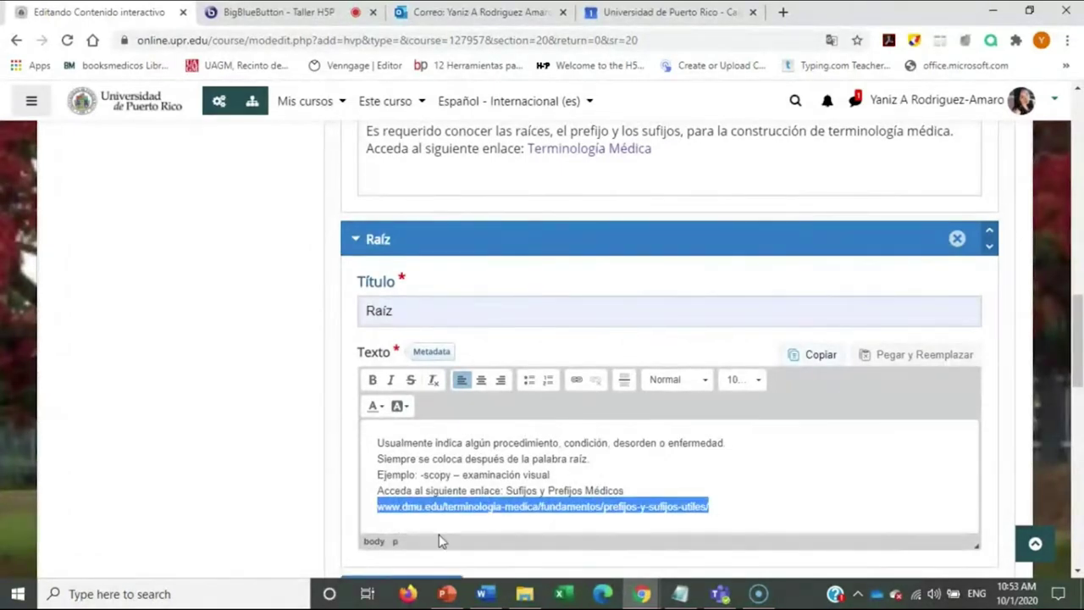
key(BackSpace)
drag(648, 490, 523, 493)
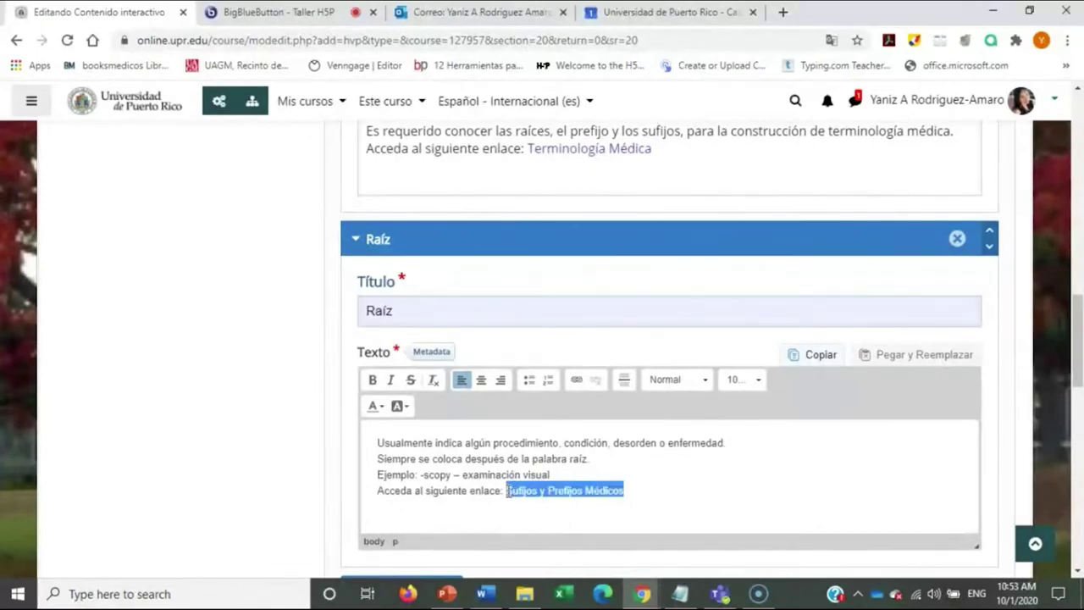
click(575, 380)
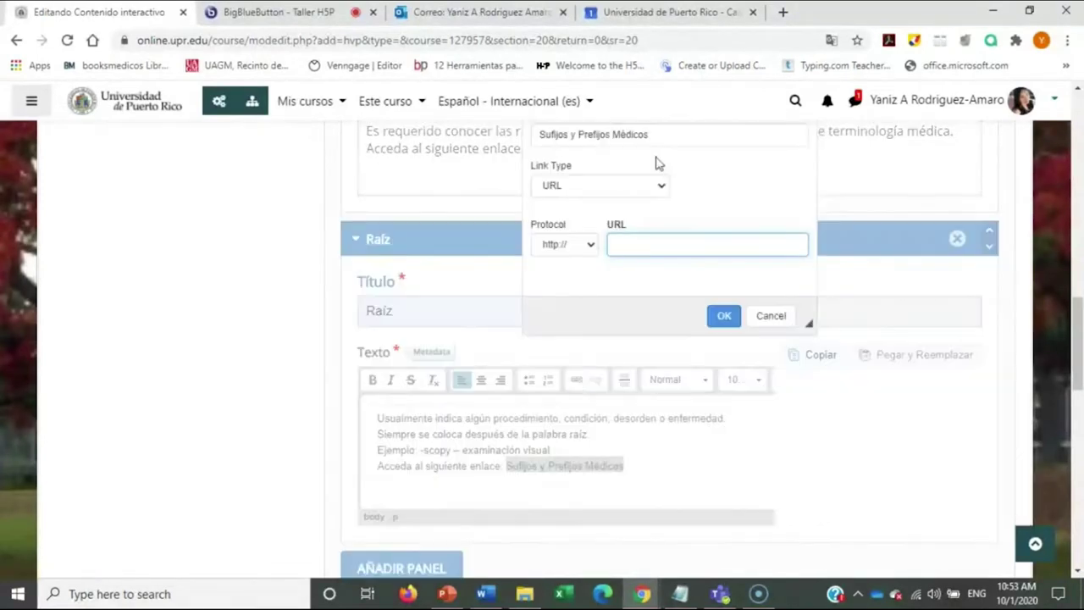
key(ctrl+v)
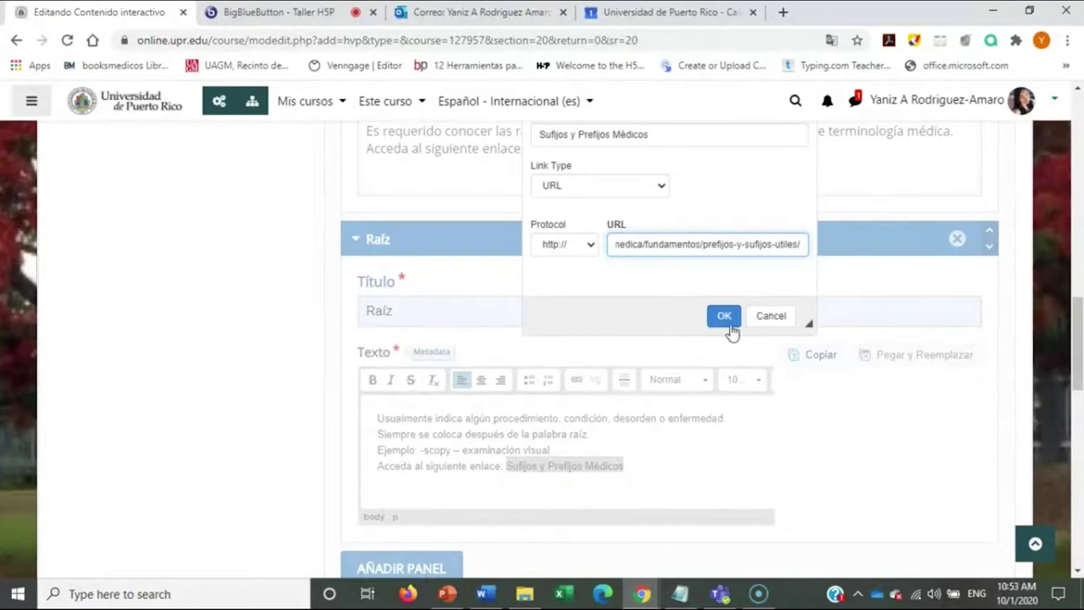
click(726, 317)
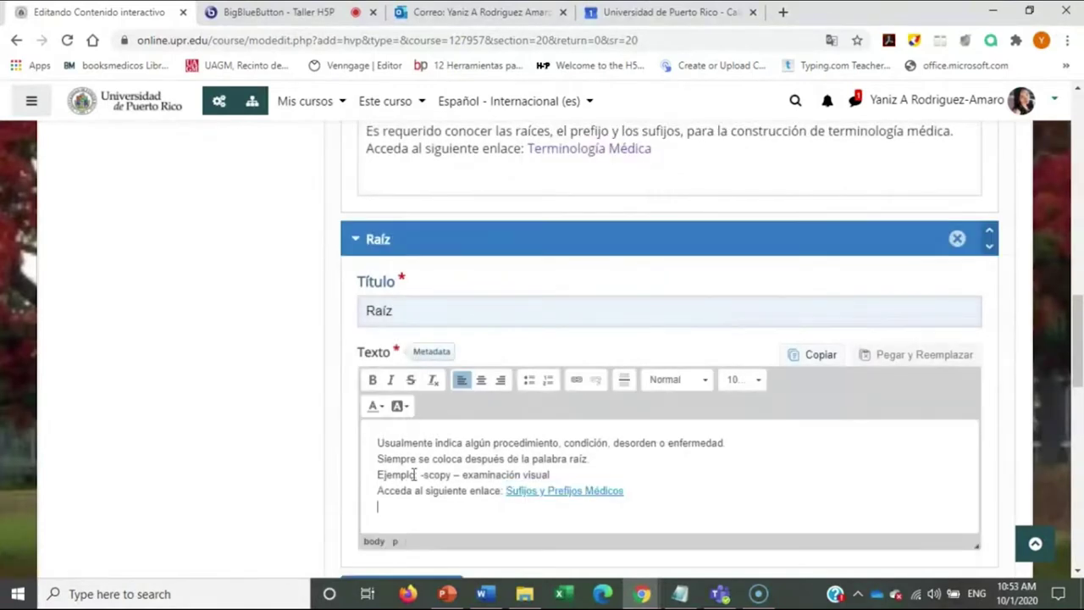
Make the word "Ejemplo:" bold in the Raíz panel's text
drag(415, 475, 377, 475)
click(372, 380)
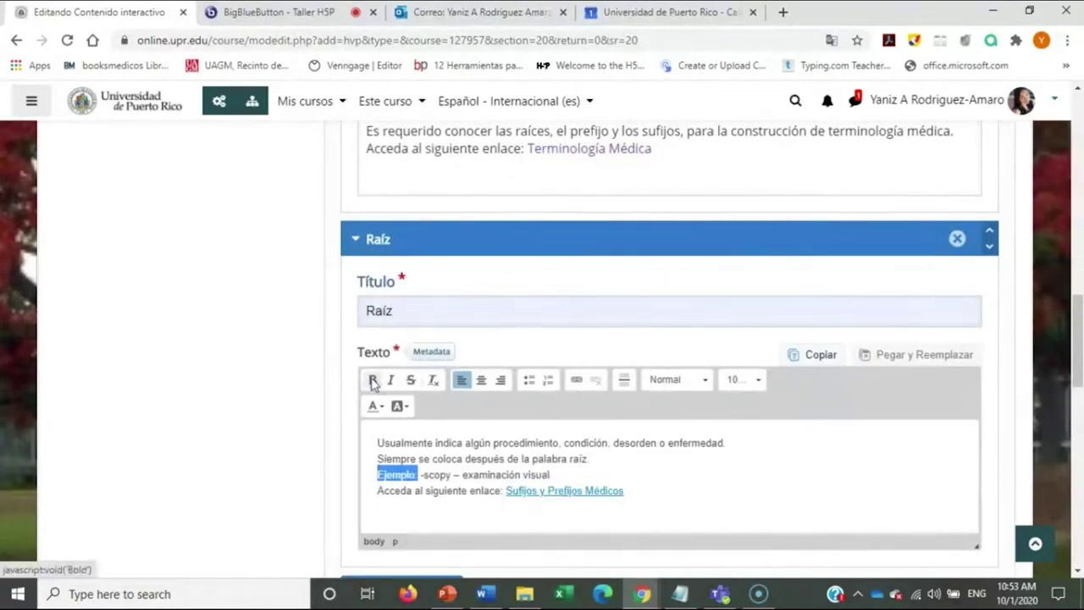
click(757, 487)
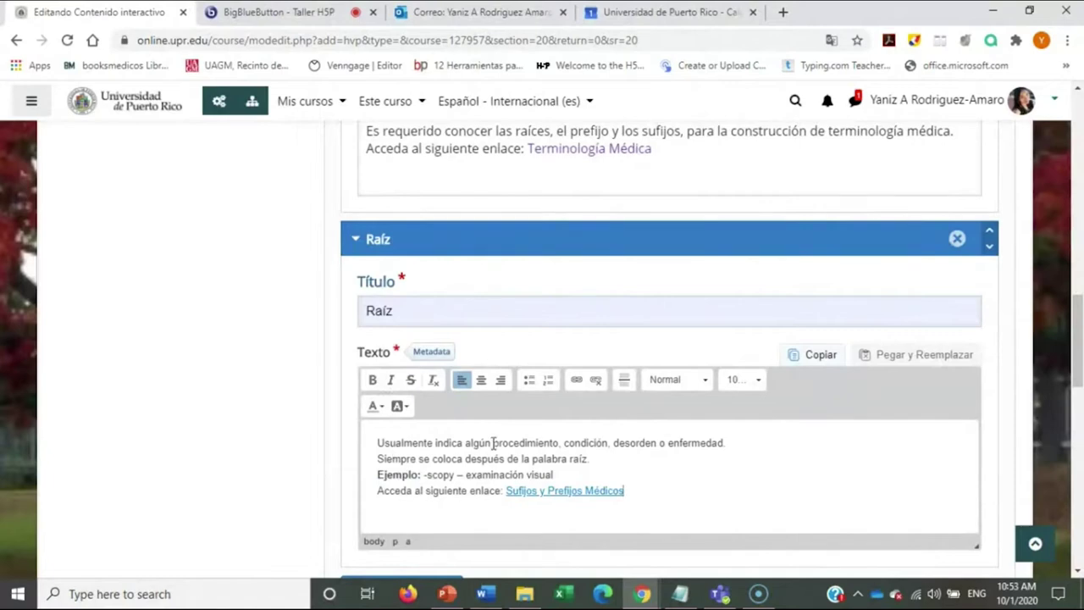
Choose H2 as the H tag for the accordion's labels
scroll(728, 452, down, 2)
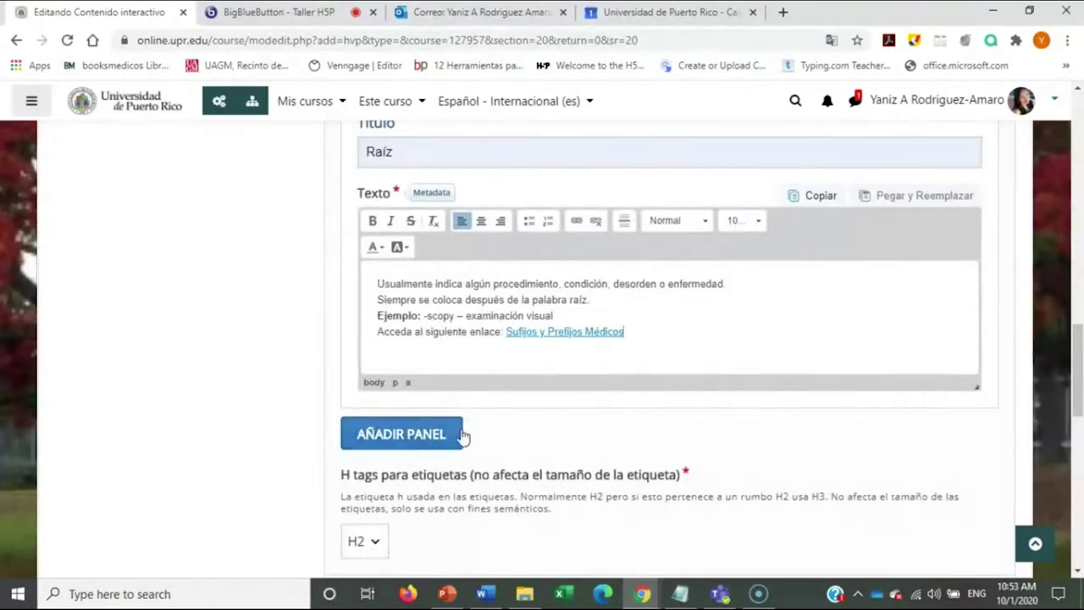
scroll(455, 428, down, 3)
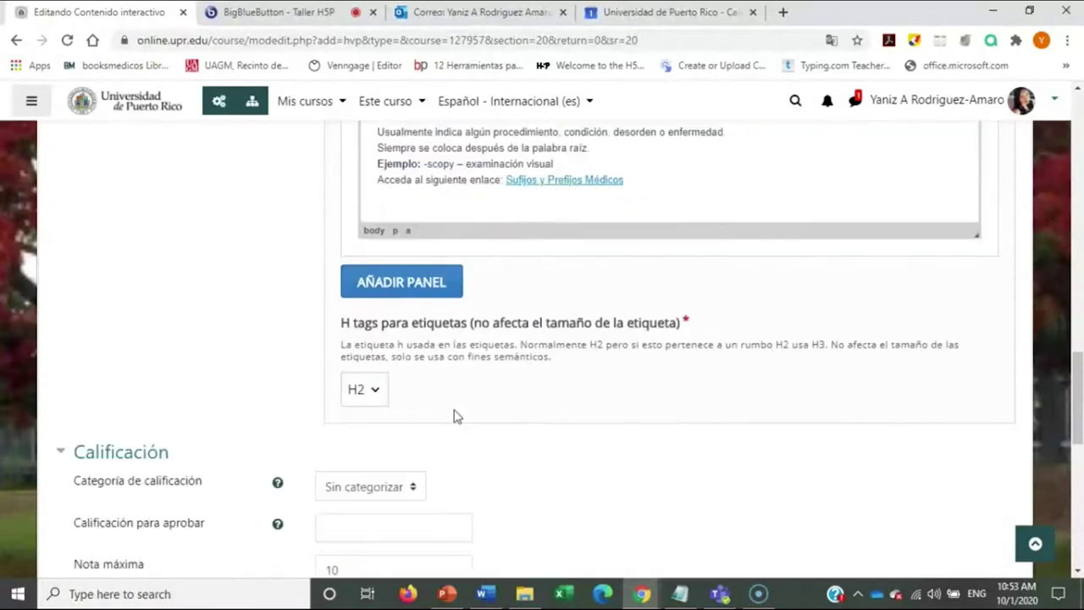
click(376, 310)
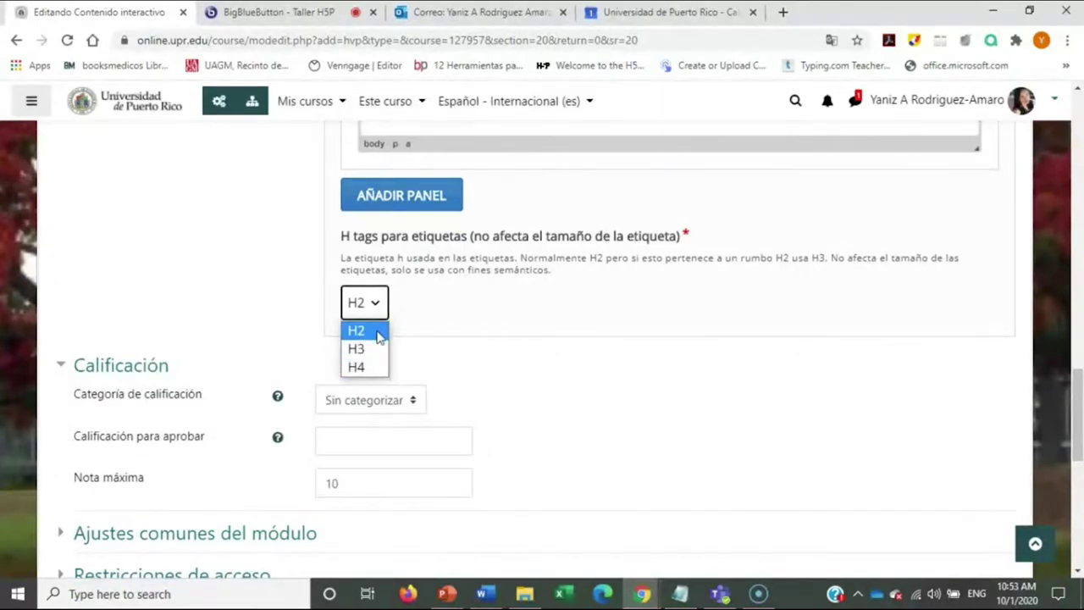
click(379, 337)
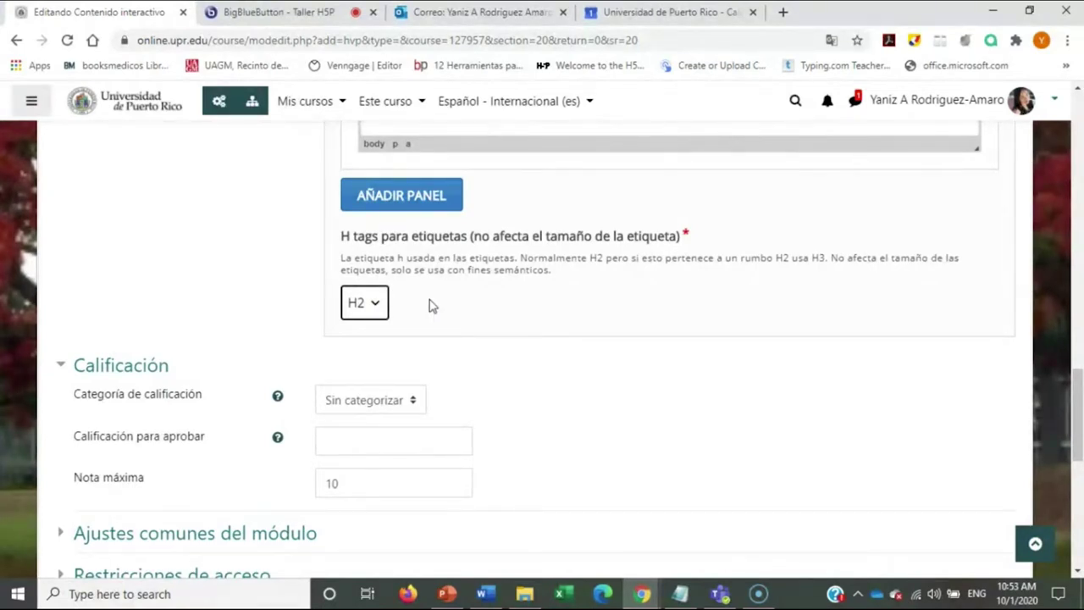
Set the activity's maximum grade to 0 and its grade category to Sin categorizar
scroll(473, 405, down, 1)
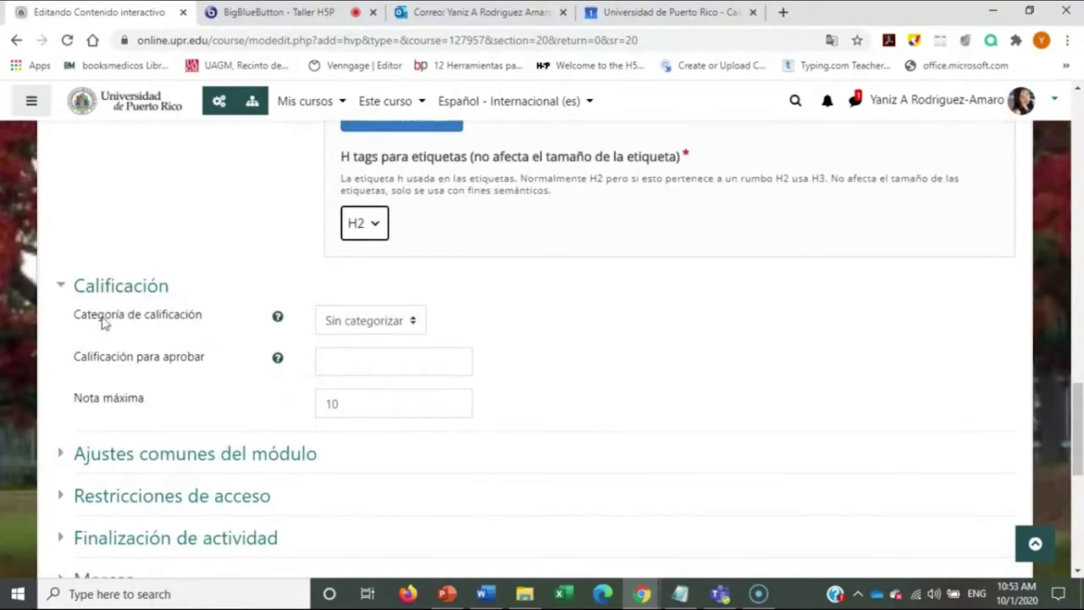
scroll(119, 406, down, 3)
scroll(149, 372, up, 3)
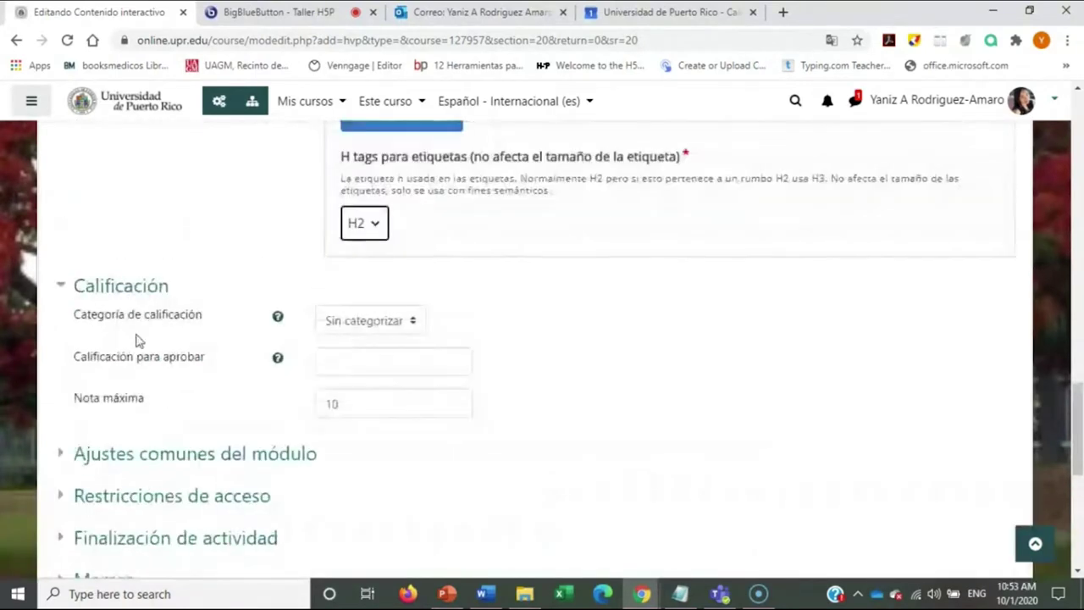
scroll(119, 423, down, 1)
scroll(106, 494, down, 1)
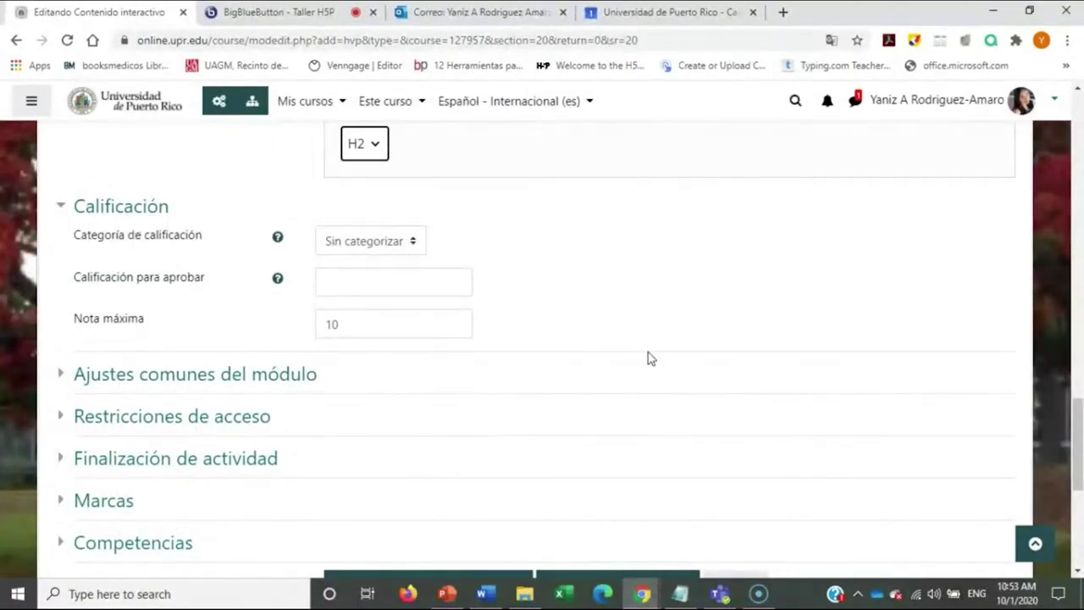
scroll(650, 358, up, 3)
scroll(593, 362, down, 2)
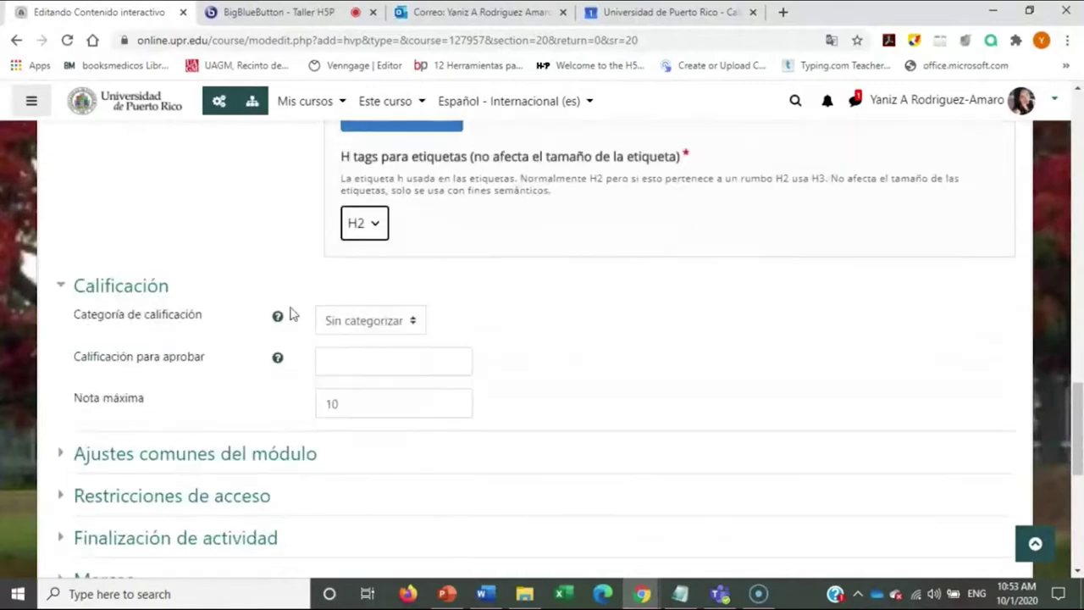
double_click(357, 404)
text(0)
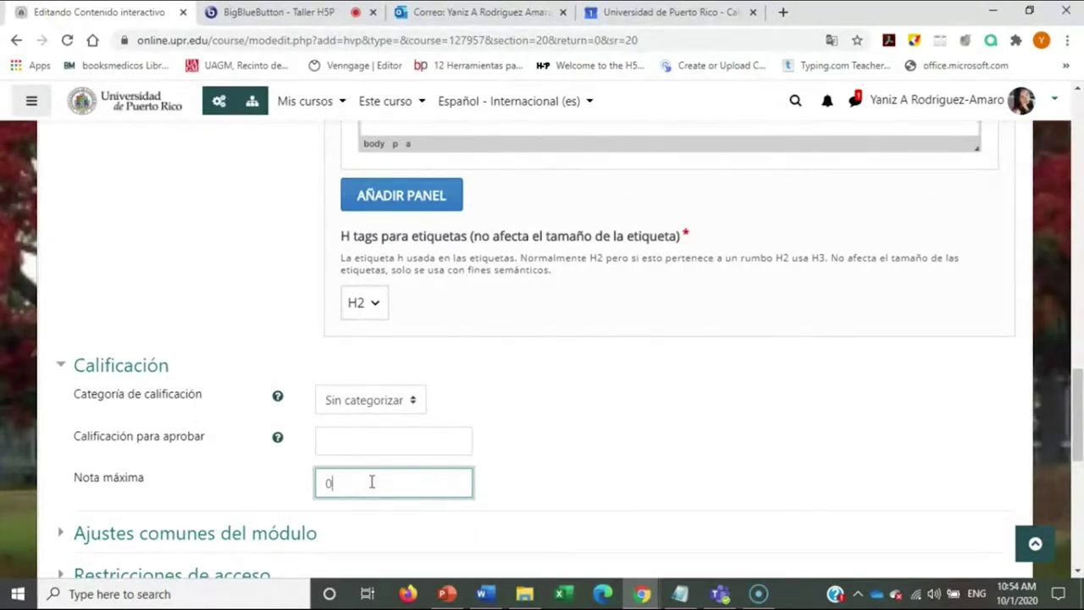
click(415, 402)
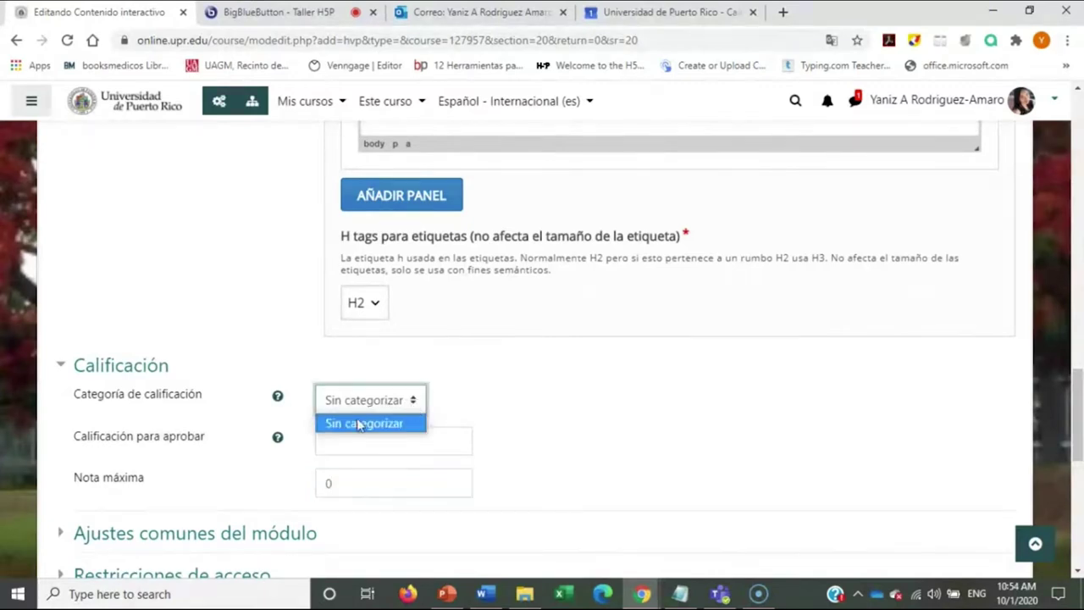
click(364, 422)
Examine the completion tracking options in the activity completion settings
scroll(389, 402, down, 4)
scroll(390, 402, down, 1)
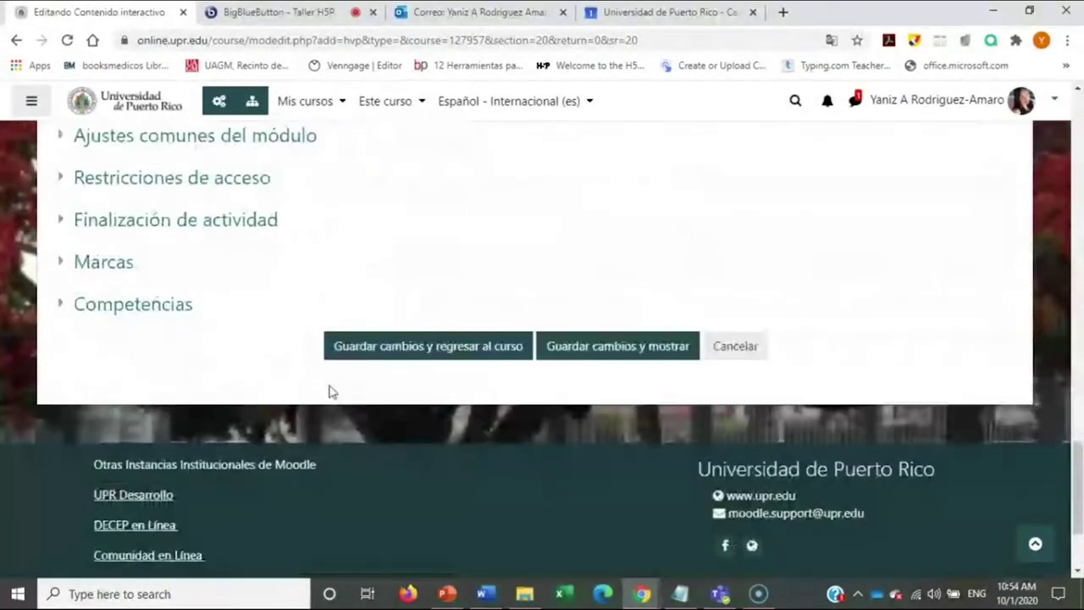
scroll(329, 387, up, 3)
click(138, 458)
scroll(605, 466, down, 2)
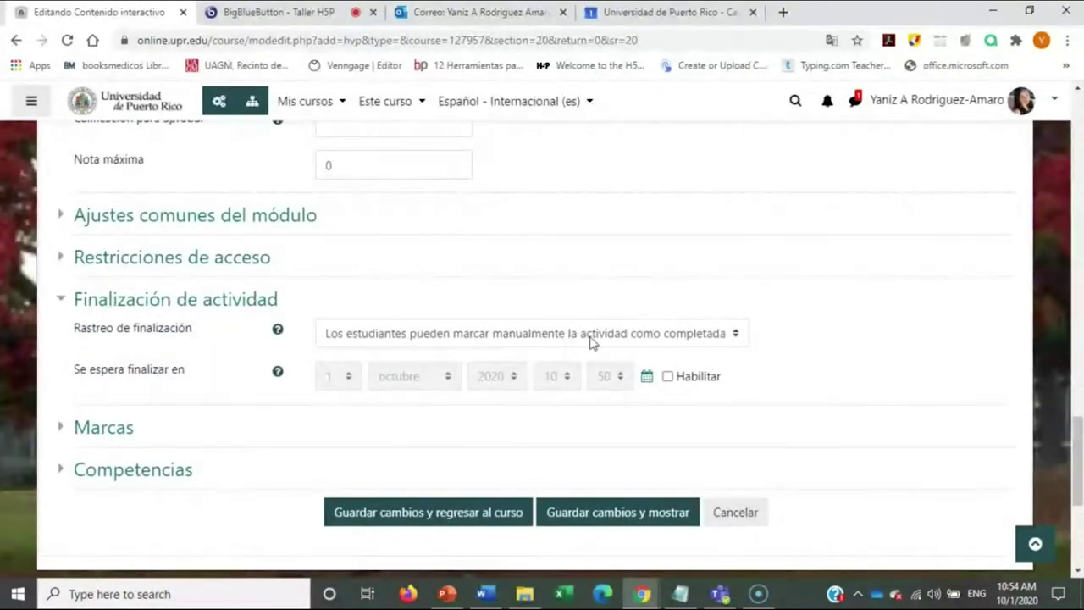
click(733, 336)
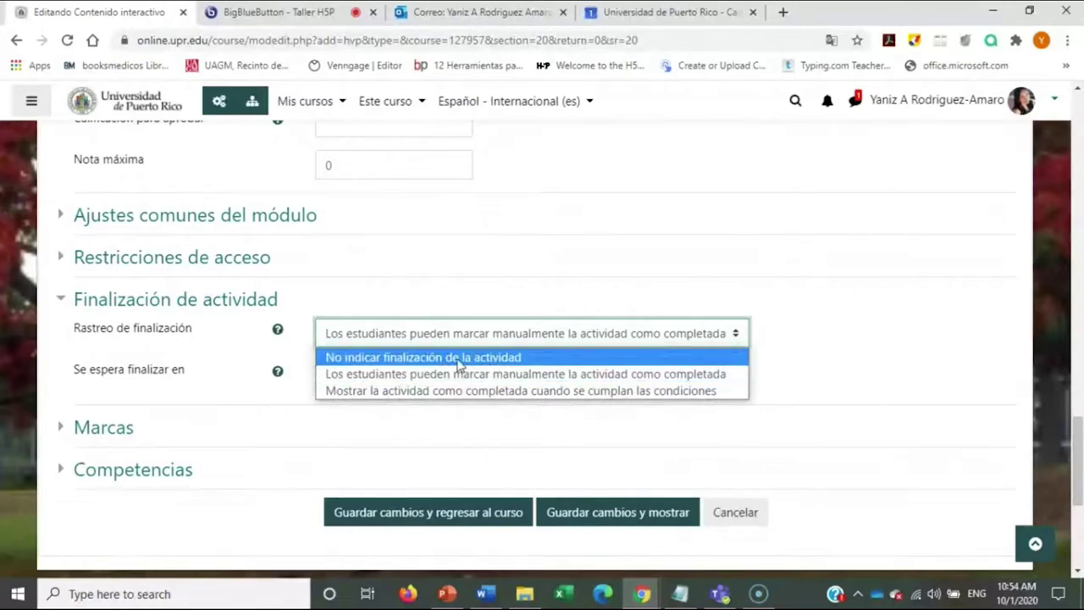
click(900, 325)
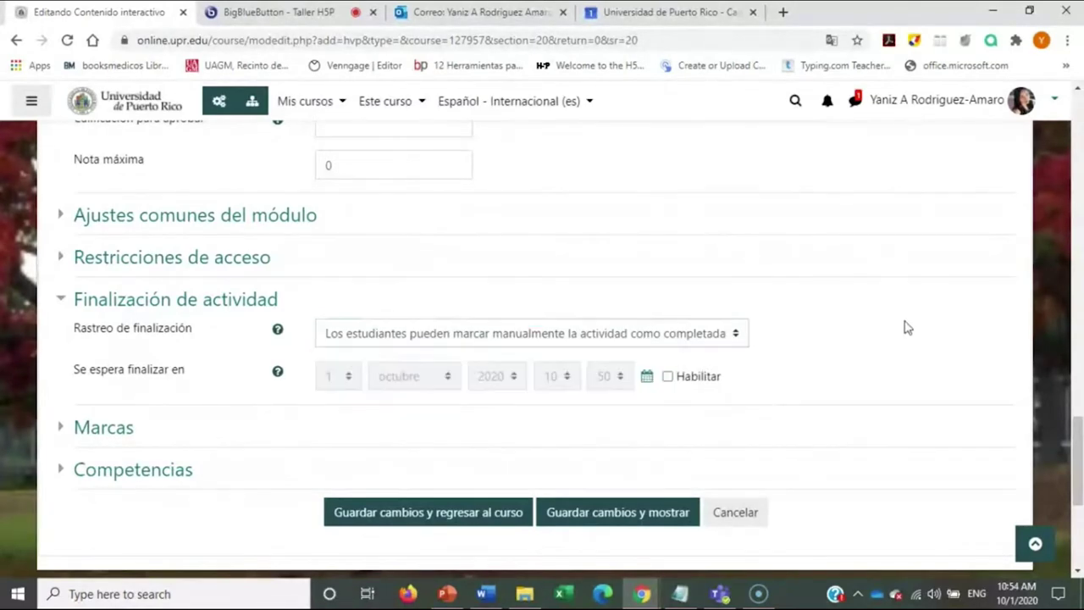
click(742, 338)
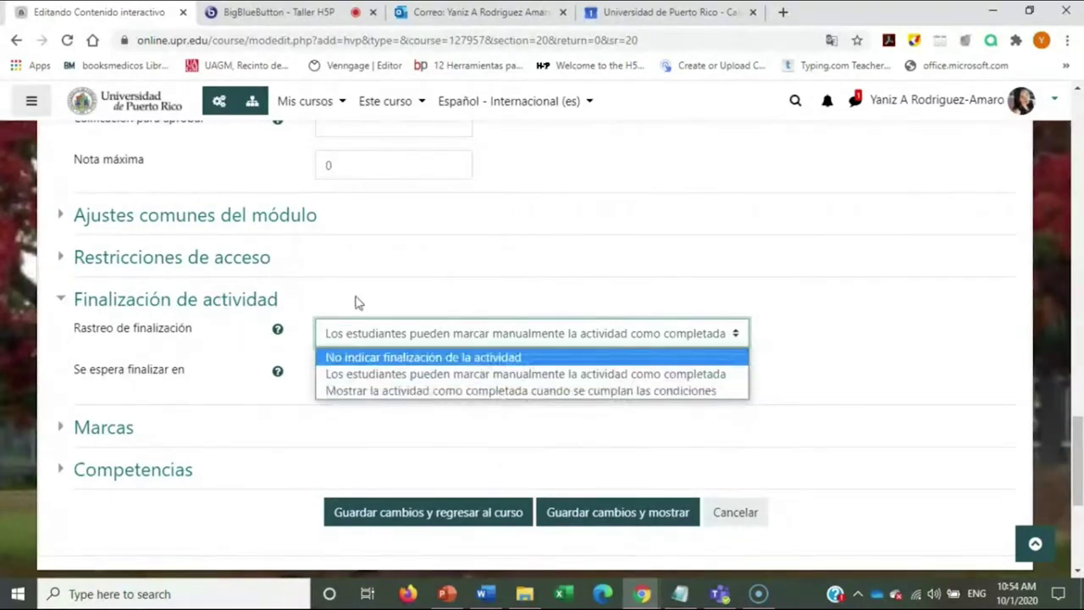
click(859, 349)
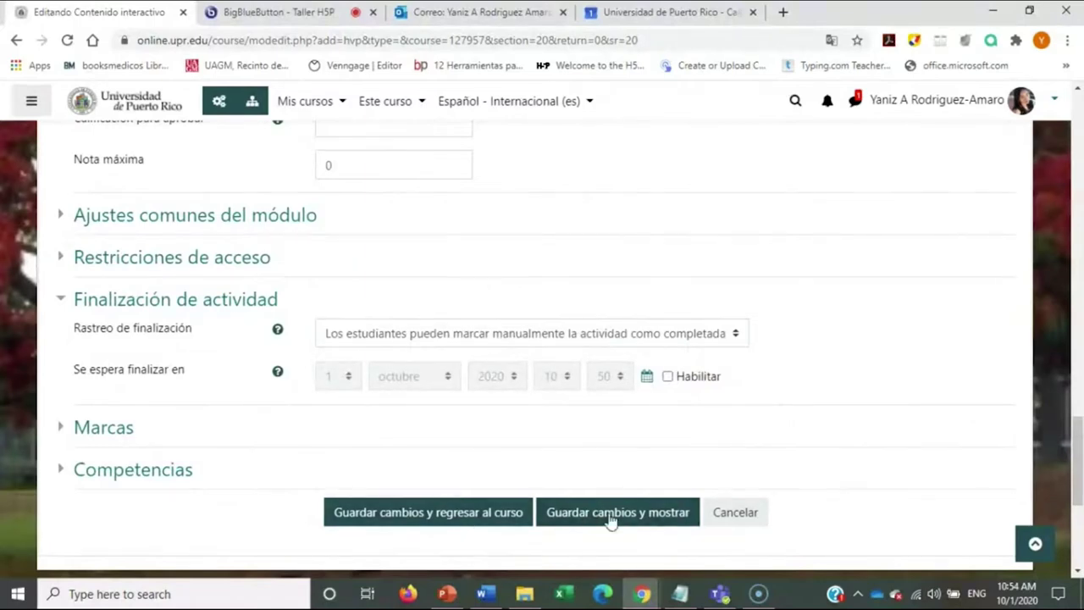
Review the accordion panels, then save the Terminología Médica activity and display it
scroll(476, 380, up, 10)
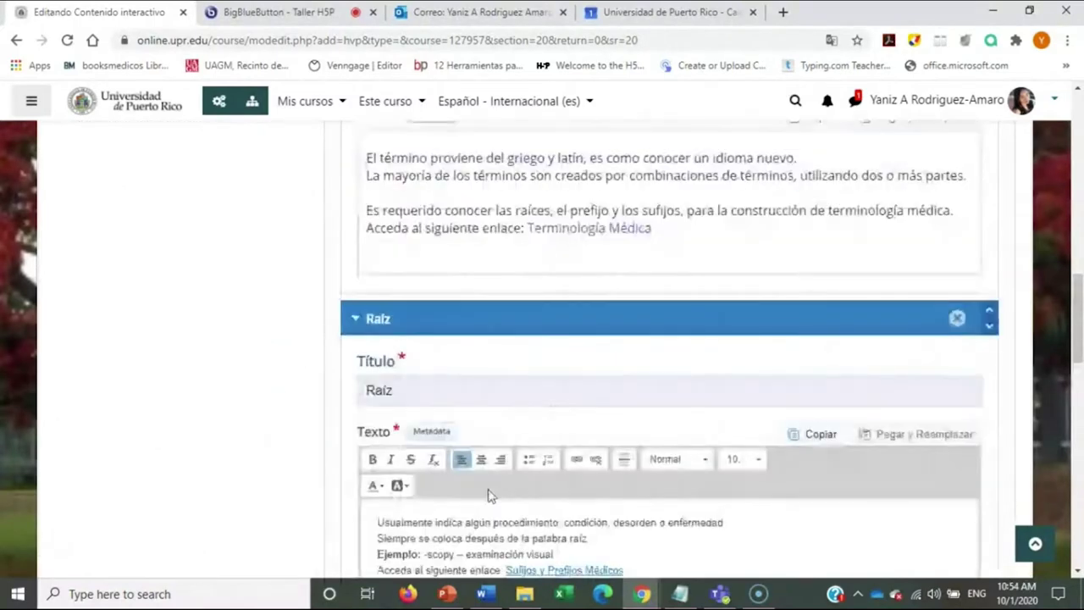
scroll(126, 280, up, 4)
scroll(461, 426, down, 3)
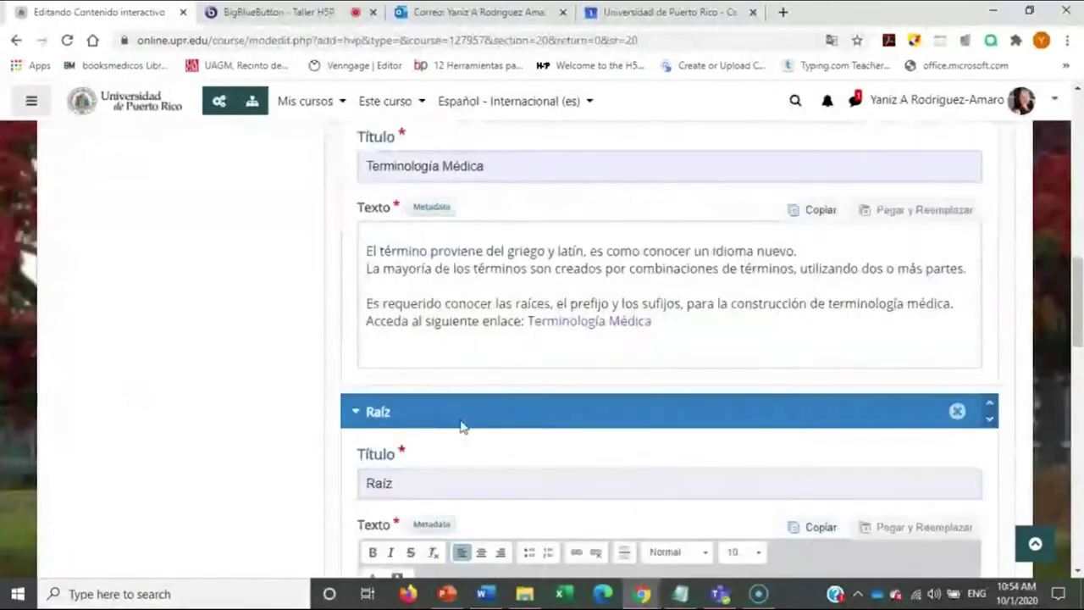
scroll(461, 426, down, 11)
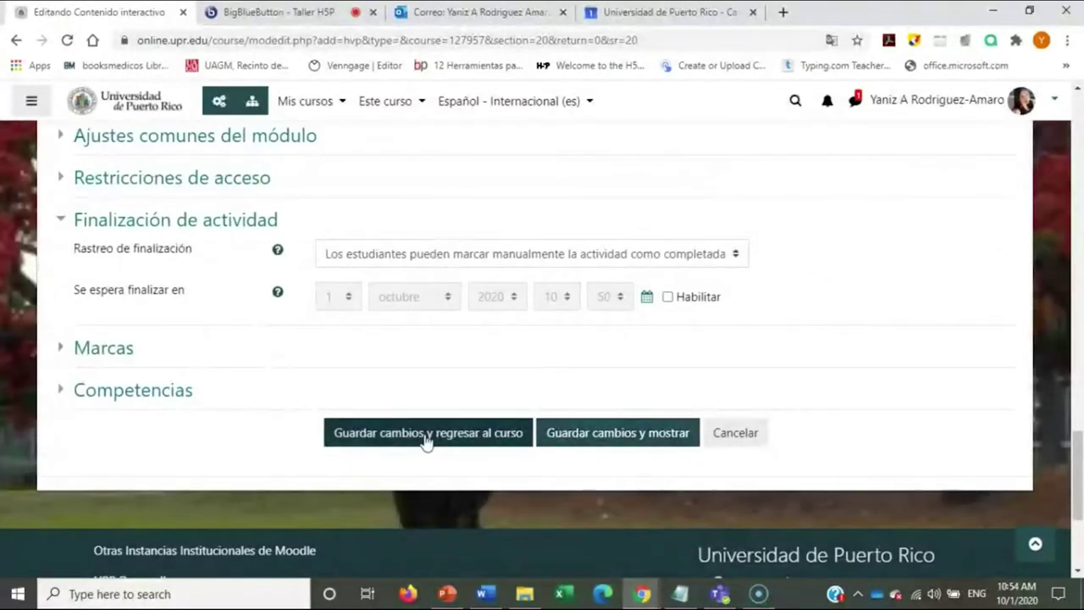
click(624, 435)
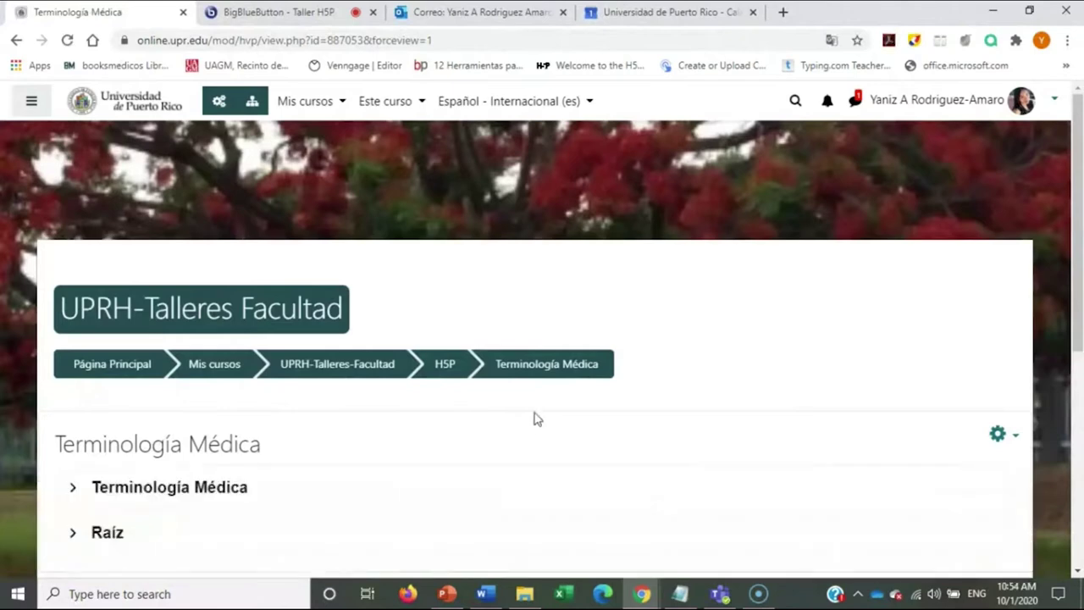
scroll(533, 419, down, 2)
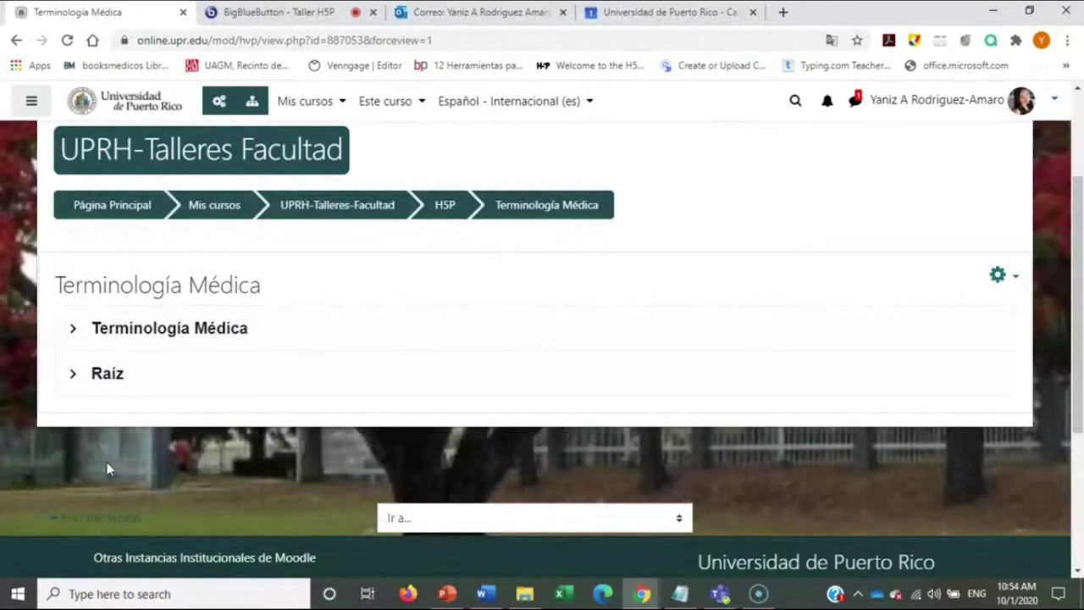
Return to the course's H5P section and add a new Contenido interactivo activity there
click(444, 205)
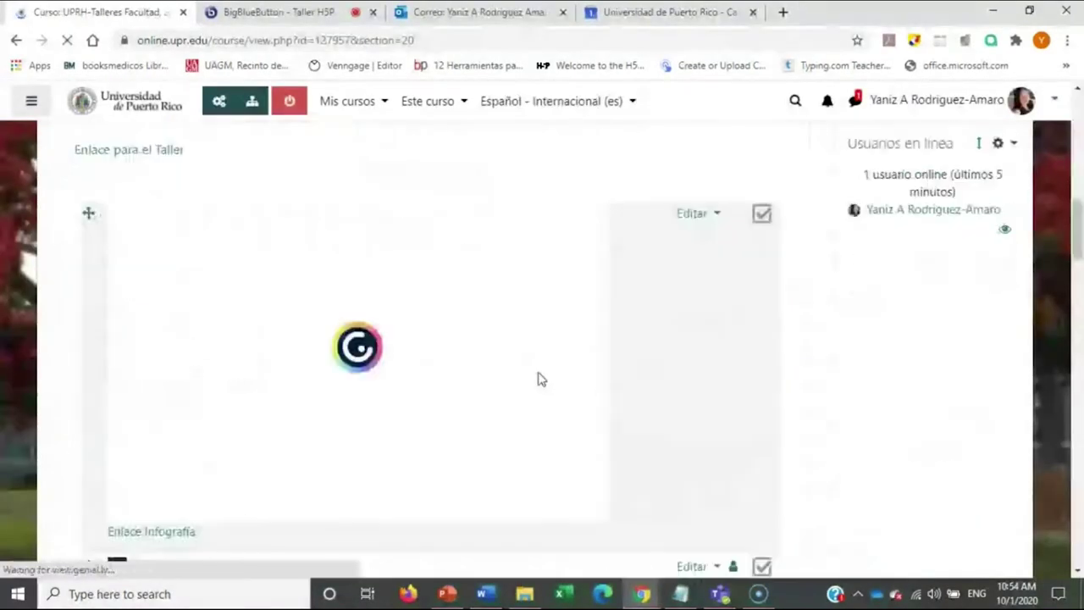
scroll(550, 383, down, 3)
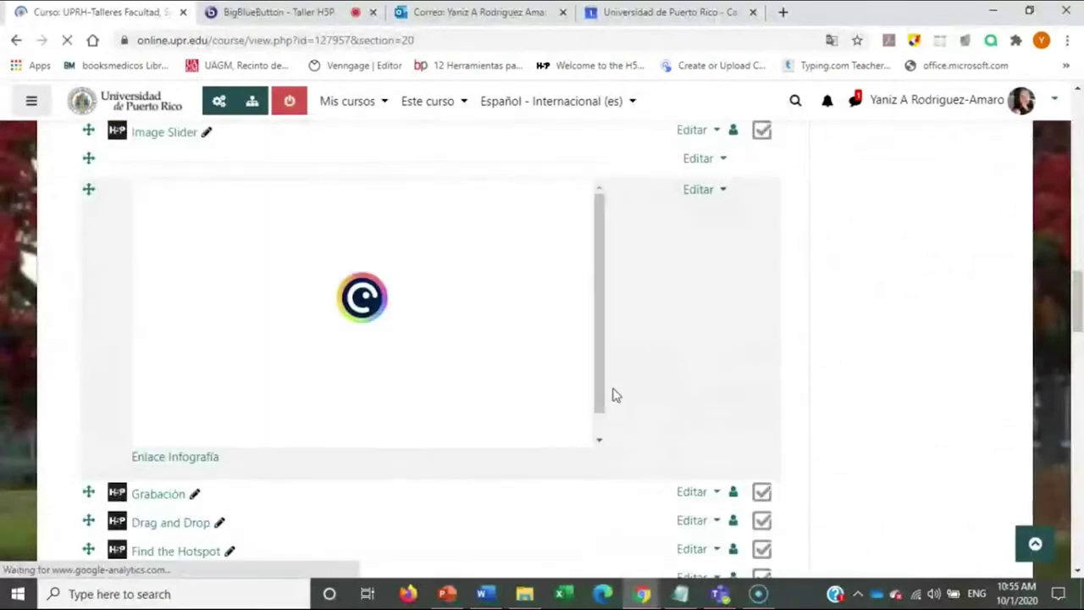
scroll(1021, 392, down, 1)
scroll(861, 414, down, 10)
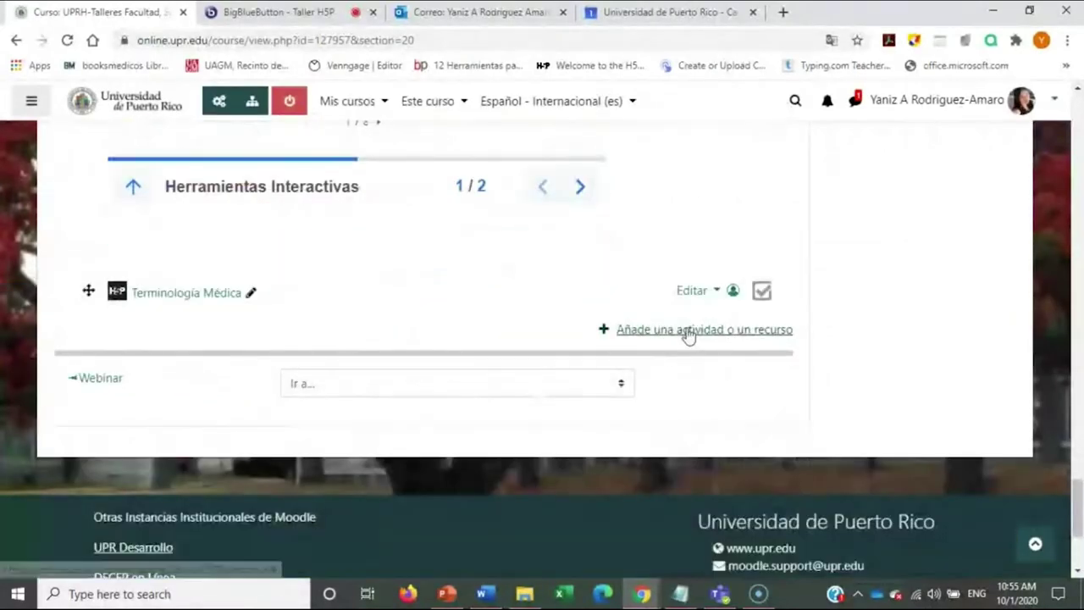
click(690, 333)
drag(515, 234, 520, 283)
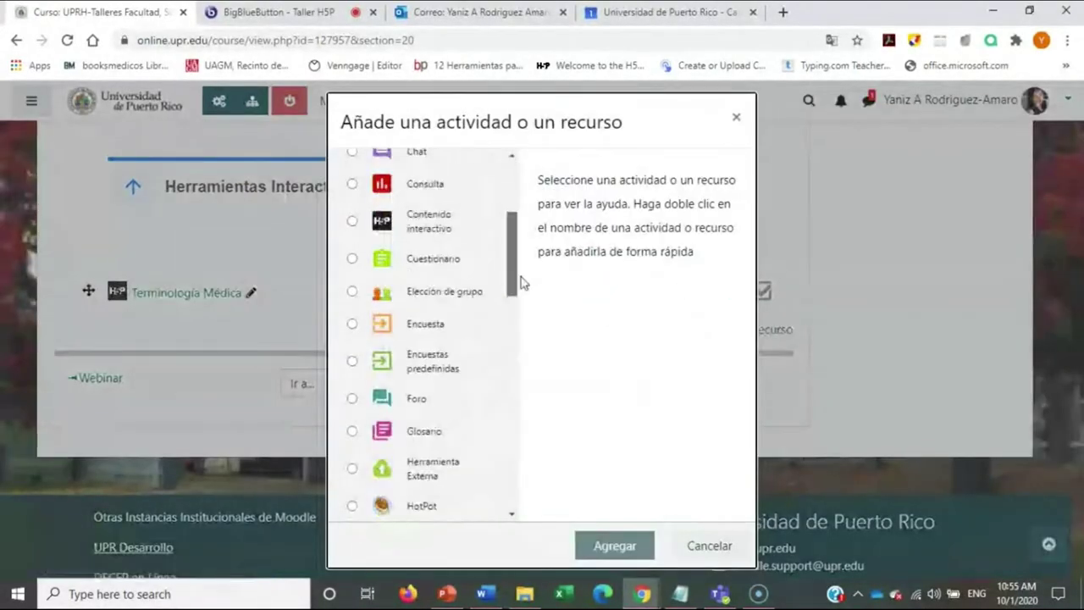
click(430, 227)
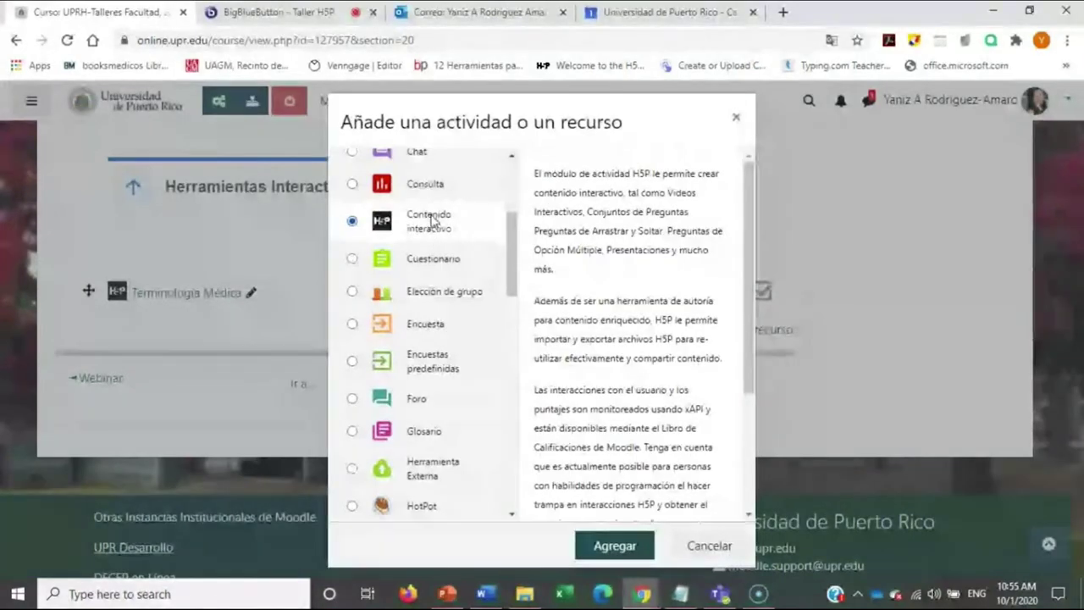
click(593, 541)
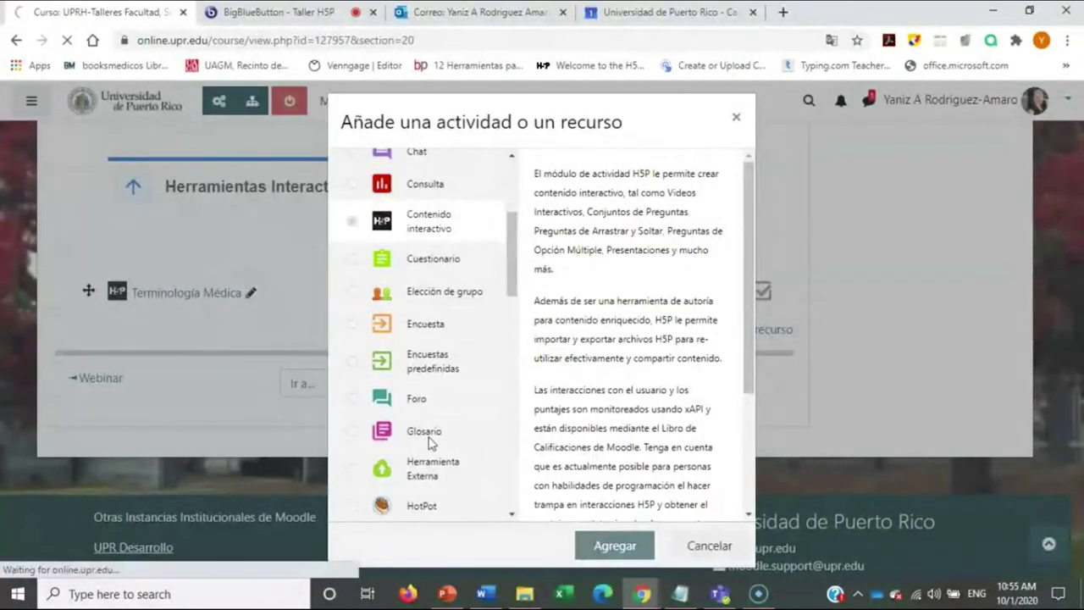
Select Image Hotspots as the content type of the new interactive content
scroll(476, 426, down, 4)
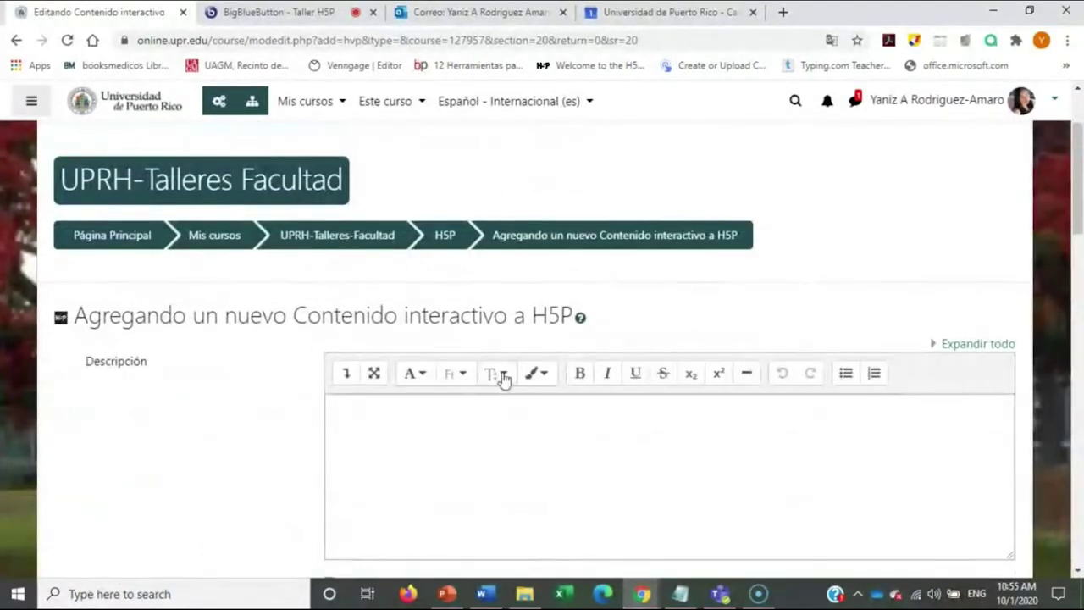
scroll(559, 416, down, 6)
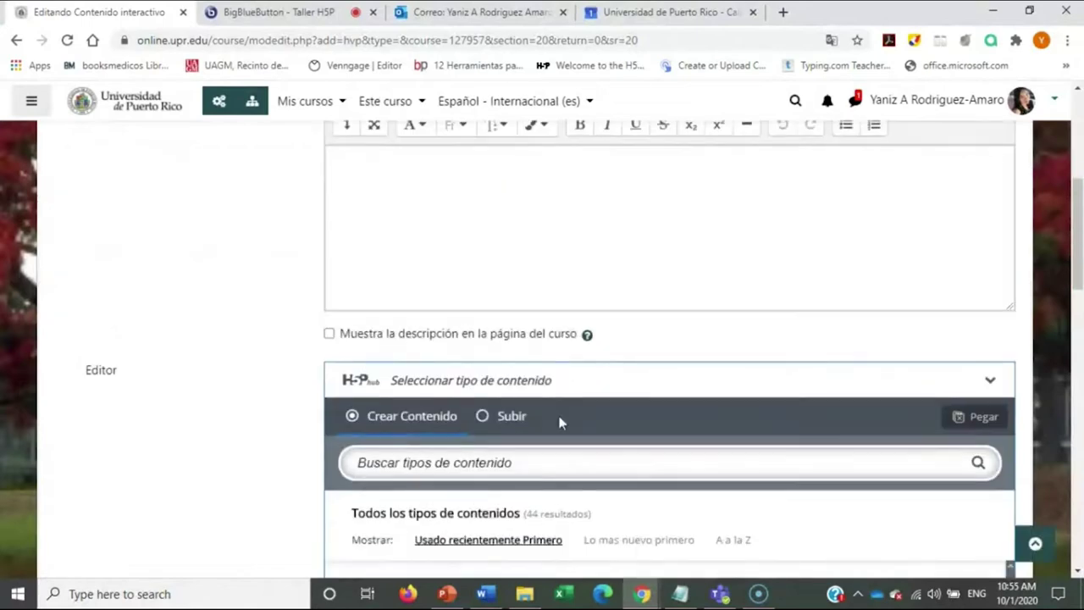
scroll(460, 352, down, 7)
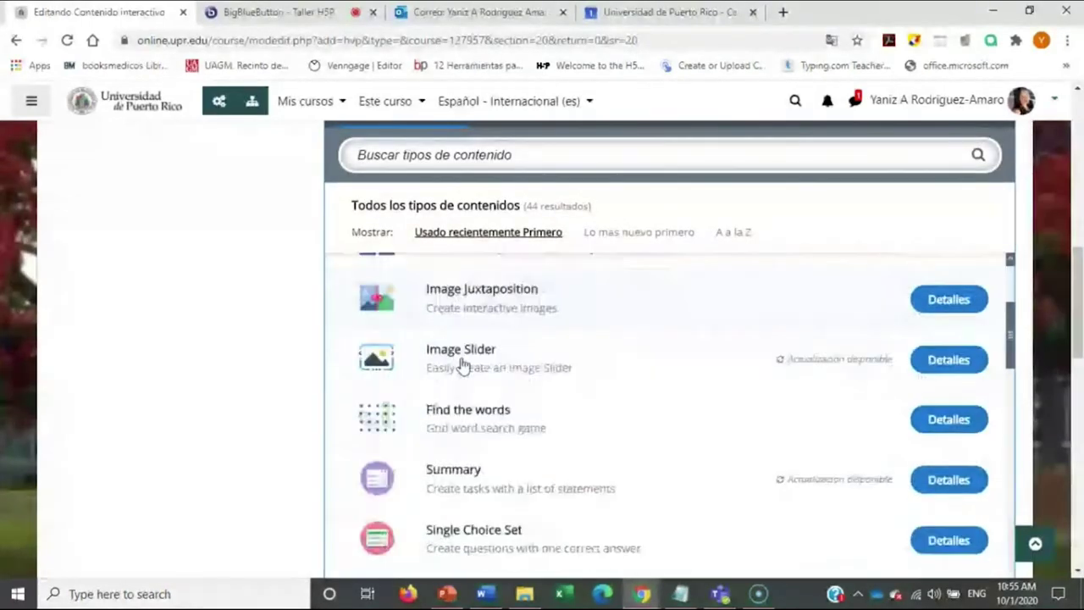
scroll(462, 381, down, 7)
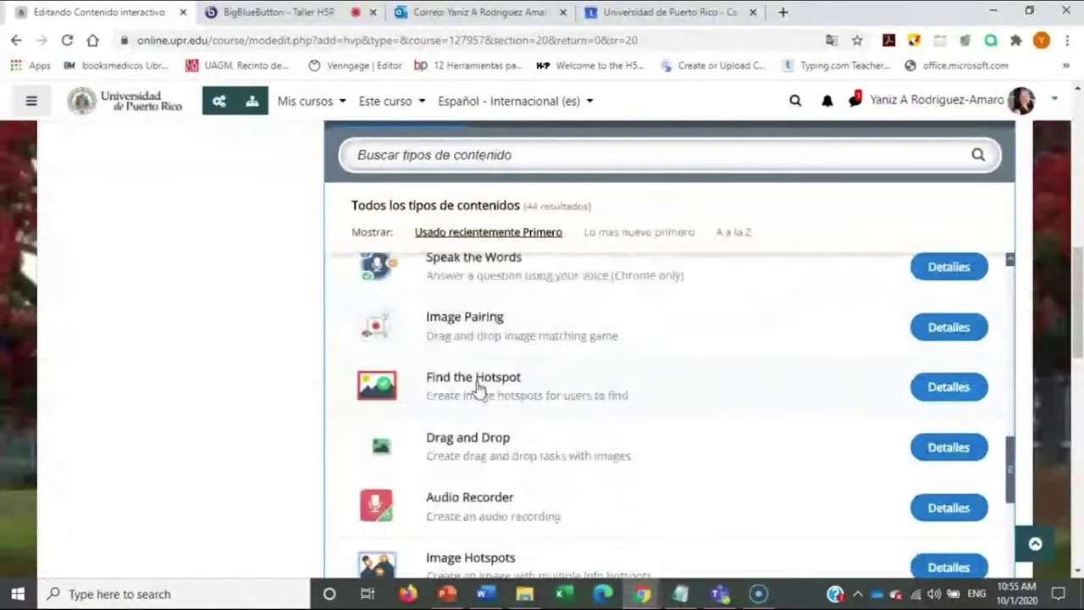
scroll(477, 399, down, 2)
click(476, 412)
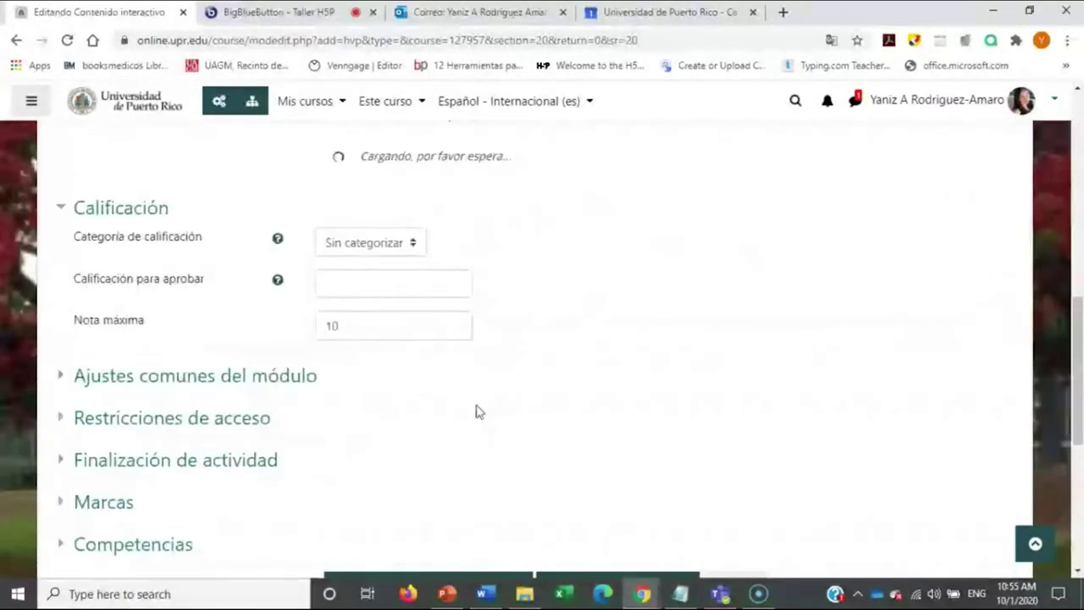
scroll(474, 410, up, 4)
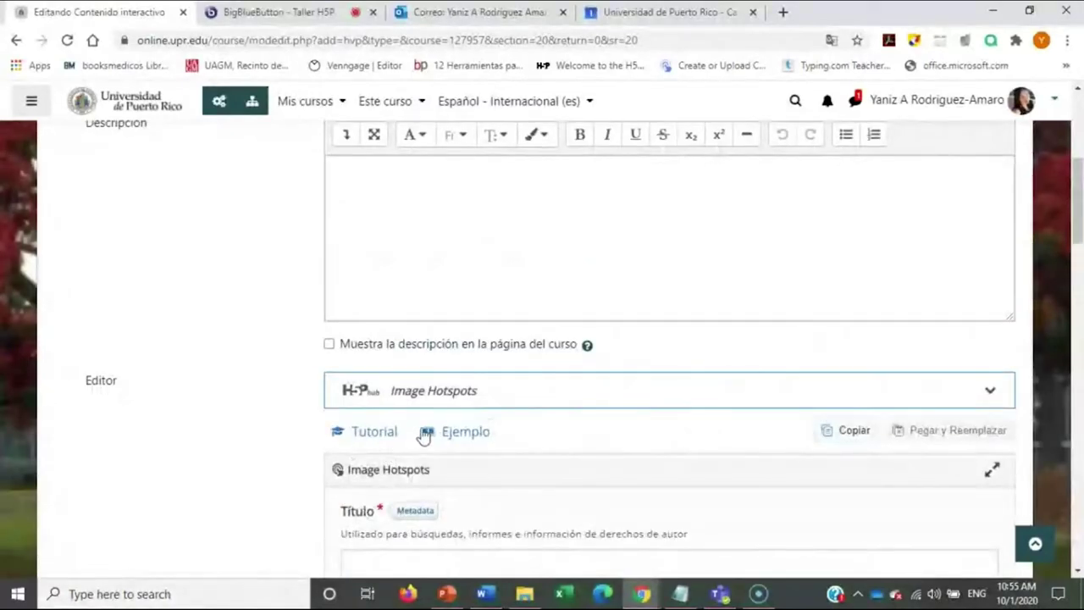
Title the Image Hotspots activity "Anatomía Dental"
scroll(463, 441, down, 3)
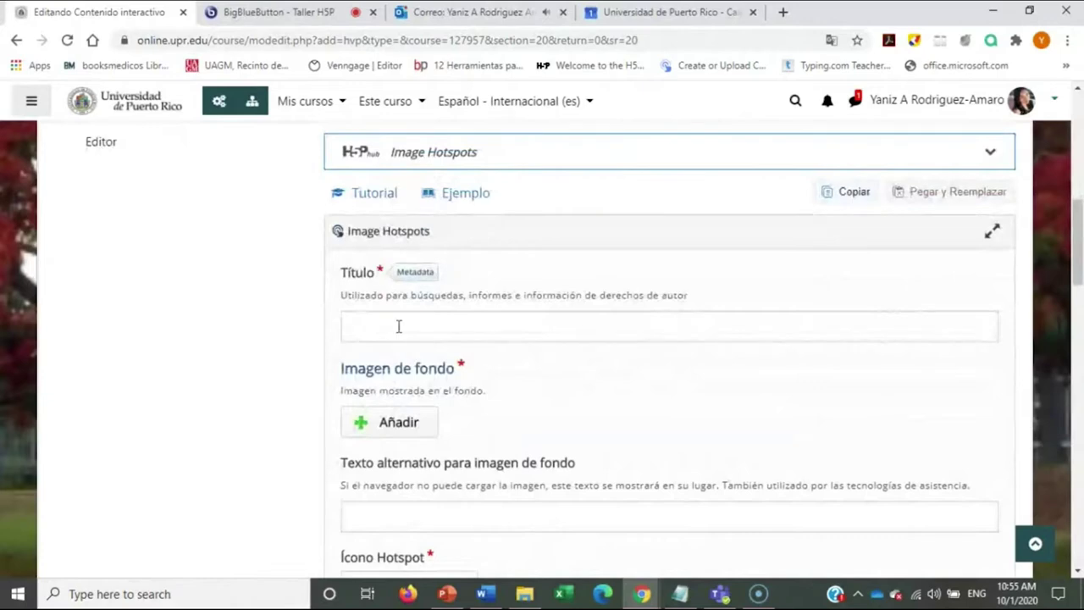
click(398, 327)
click(389, 364)
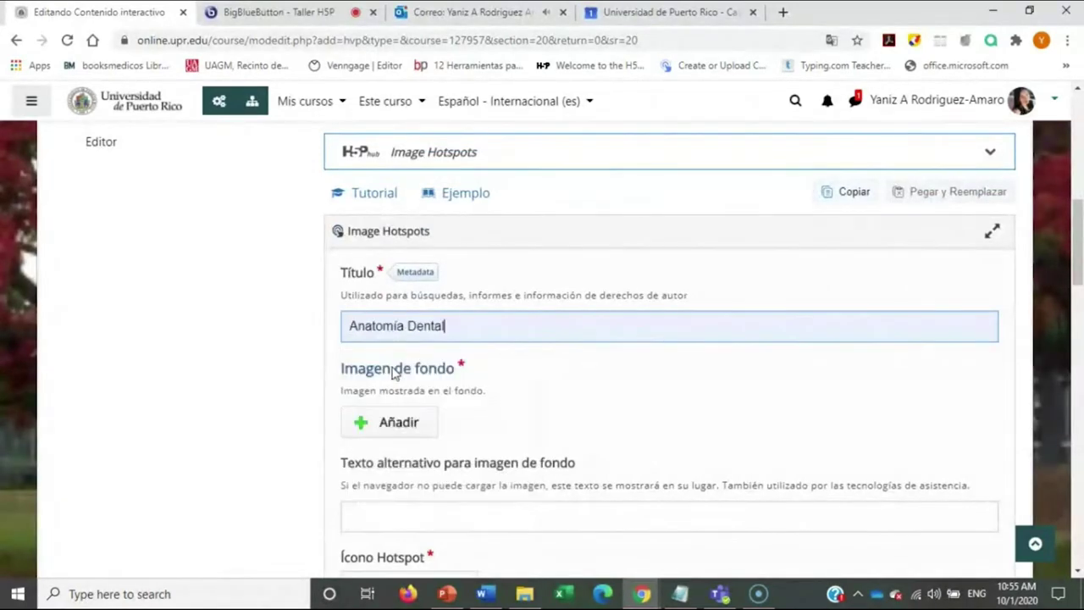
Add the Diente image from the taller h5p > Presentar información > Imagen dental folder as the background image
click(381, 430)
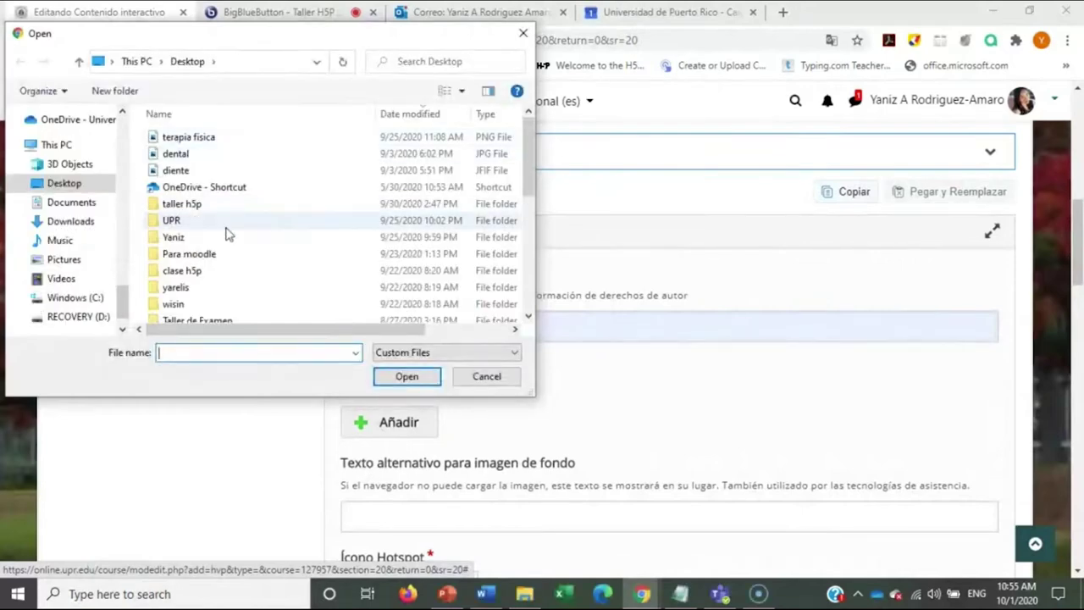
double_click(203, 205)
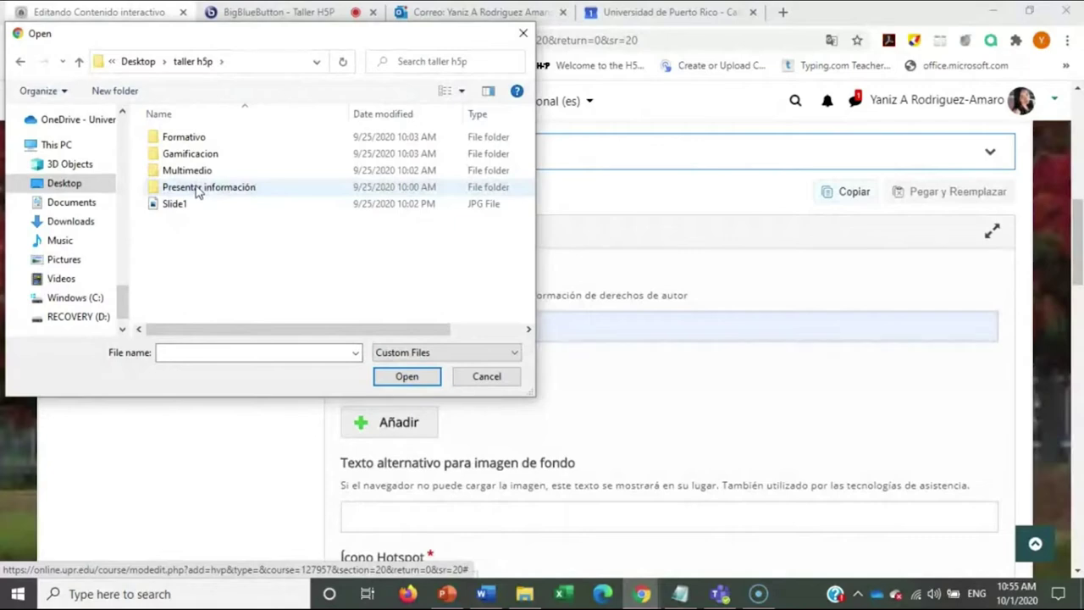
double_click(196, 188)
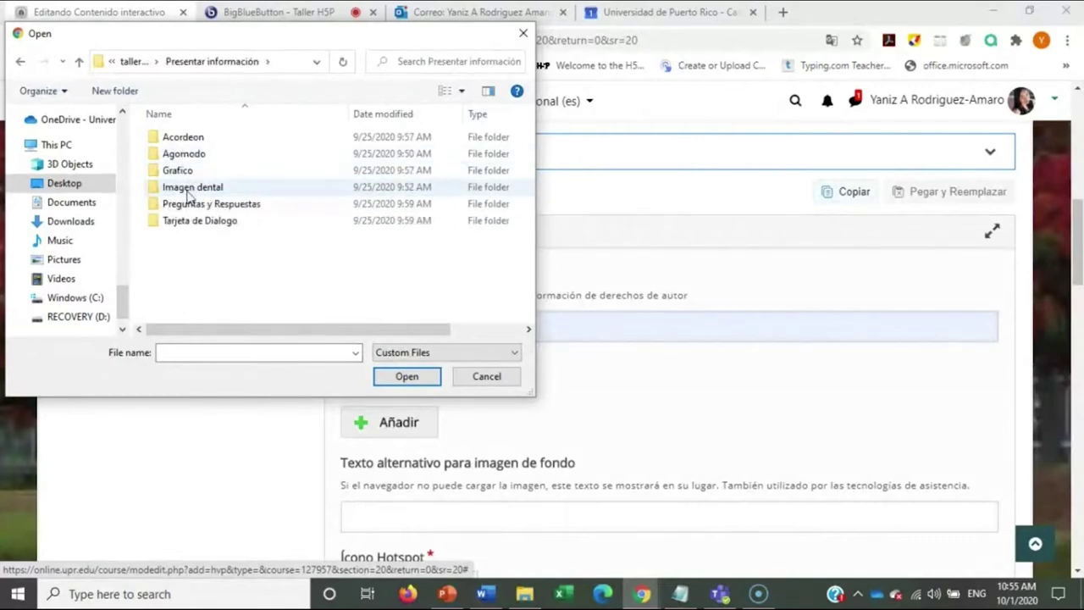
double_click(188, 191)
click(187, 156)
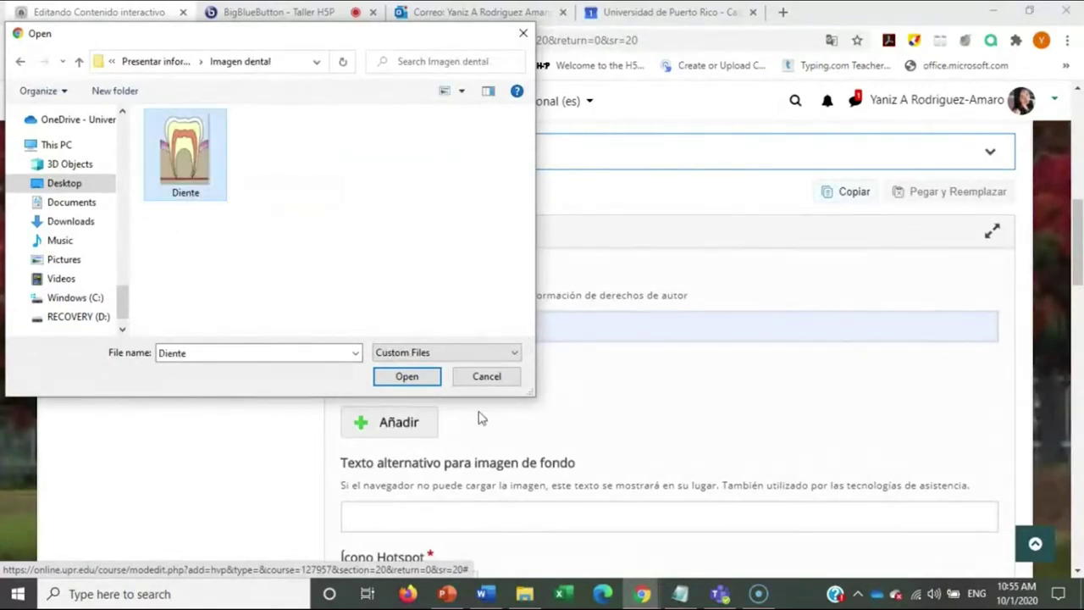
click(405, 376)
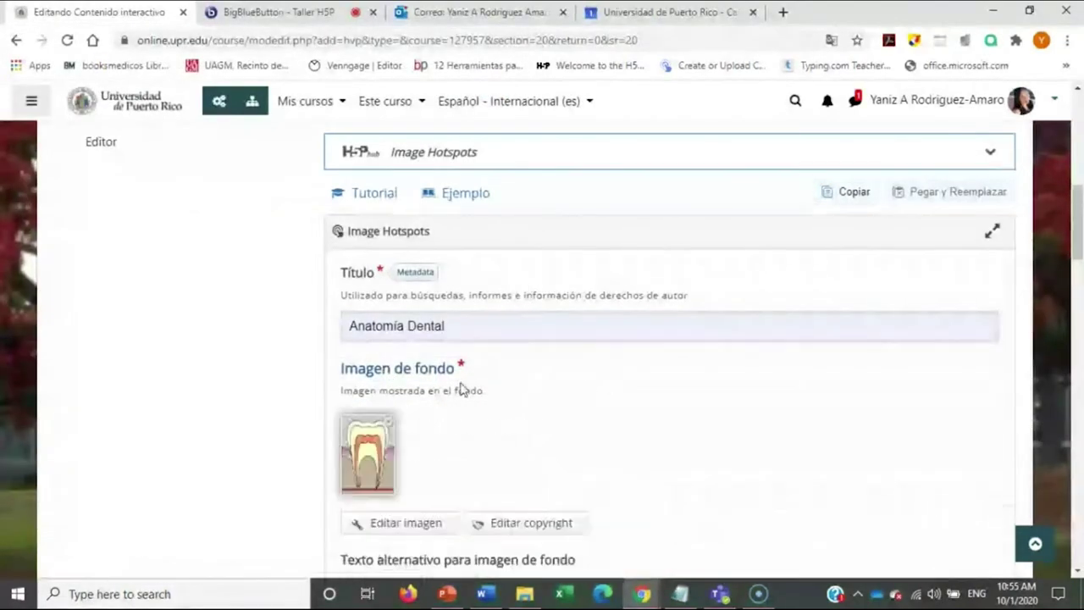
Review the available hotspot icon types and the hotspot color picker without changing the settings
scroll(508, 413, down, 5)
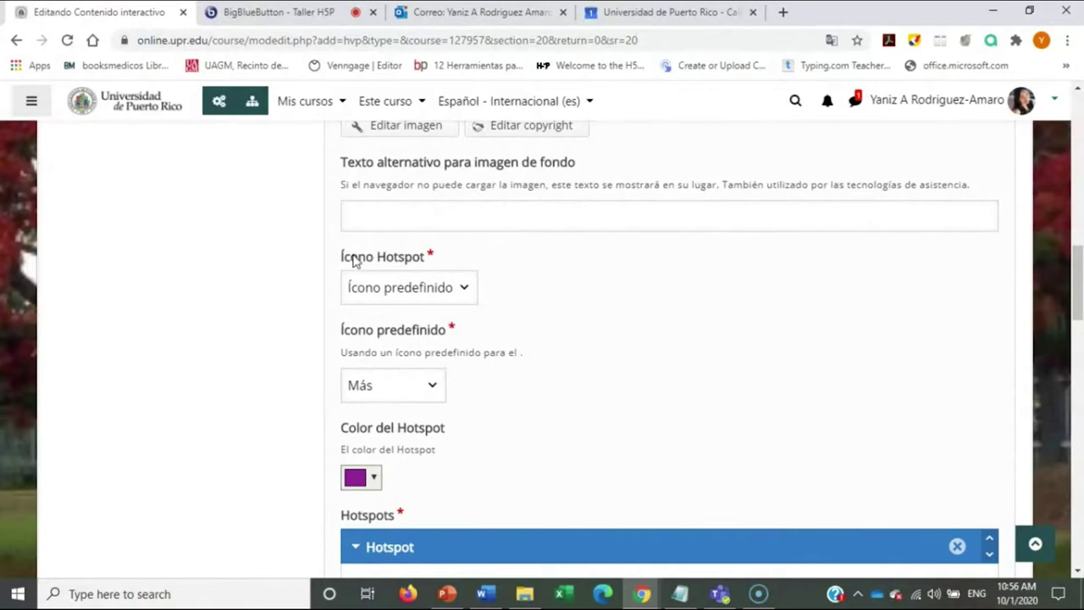
click(469, 289)
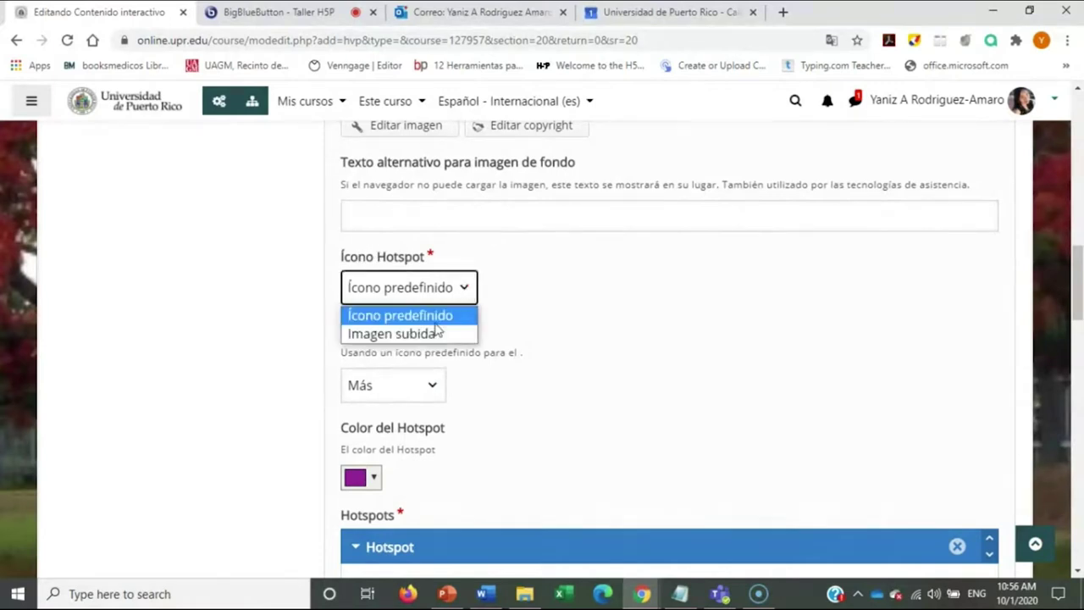
click(557, 284)
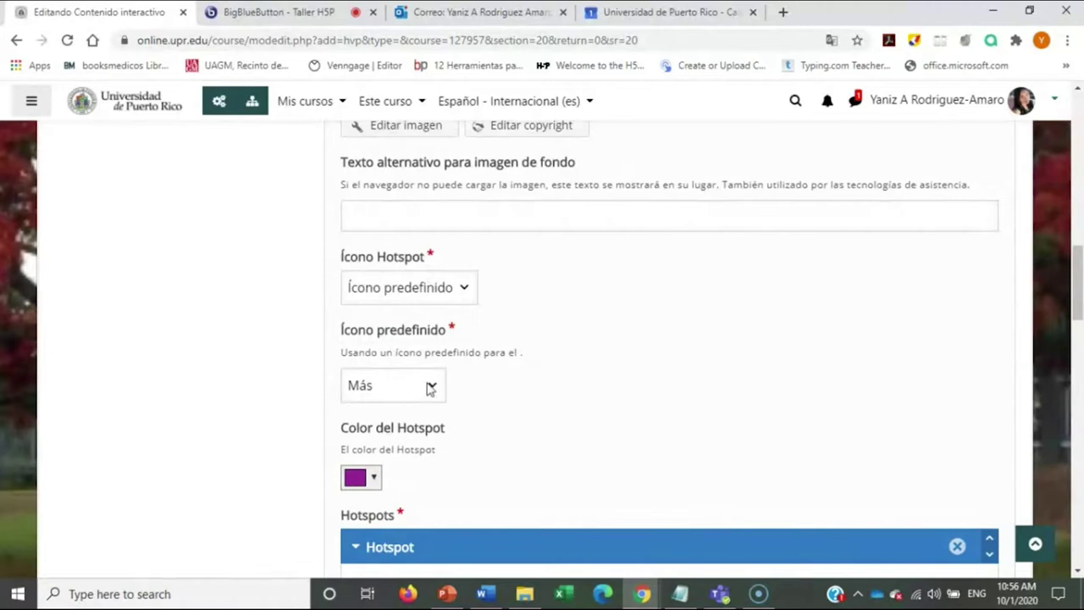
scroll(427, 455, down, 1)
click(373, 398)
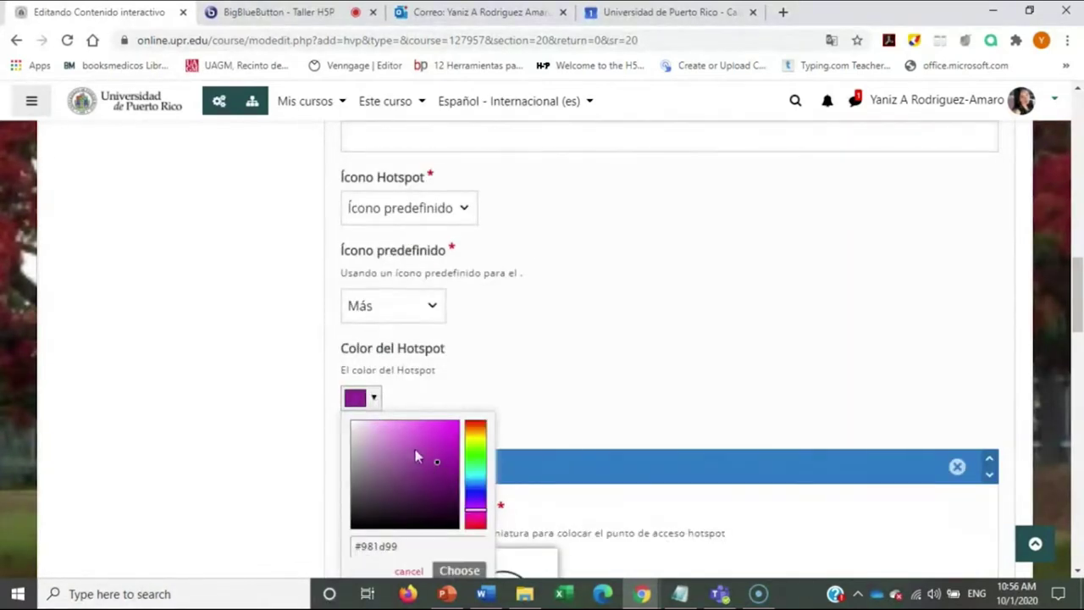
click(557, 372)
Position the first hotspot on the upper middle of the tooth's orange pulp and give its pop-up the heading "Pulpa"
scroll(461, 366, down, 4)
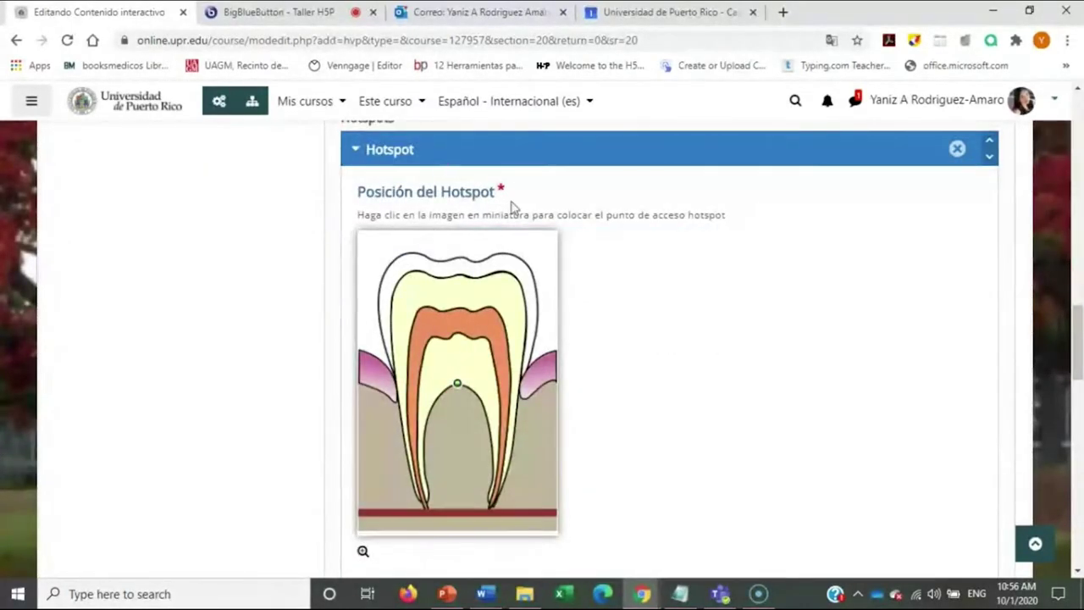
scroll(546, 413, down, 1)
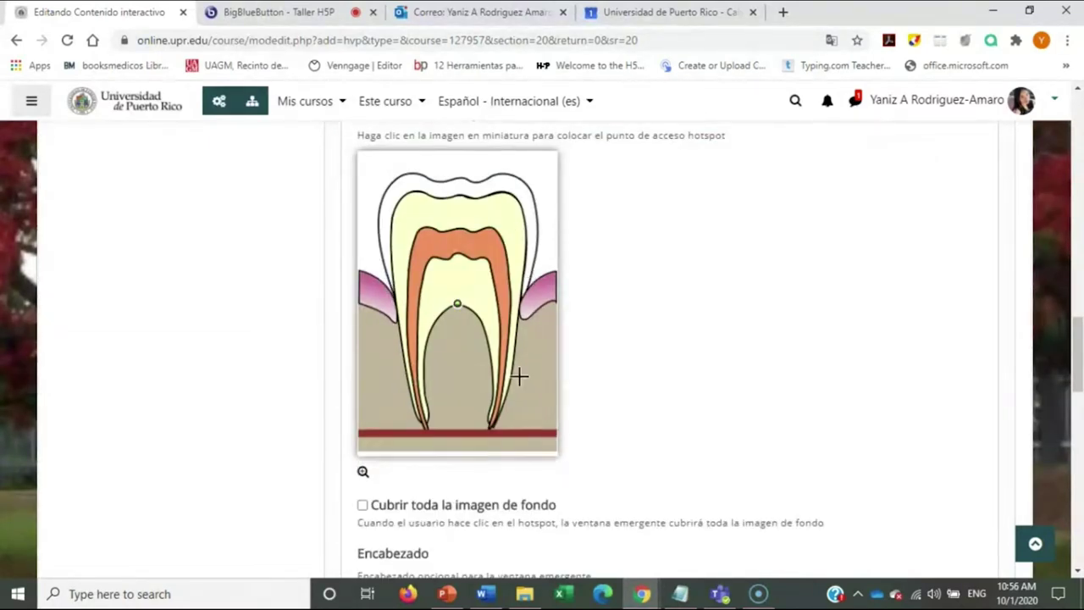
click(456, 241)
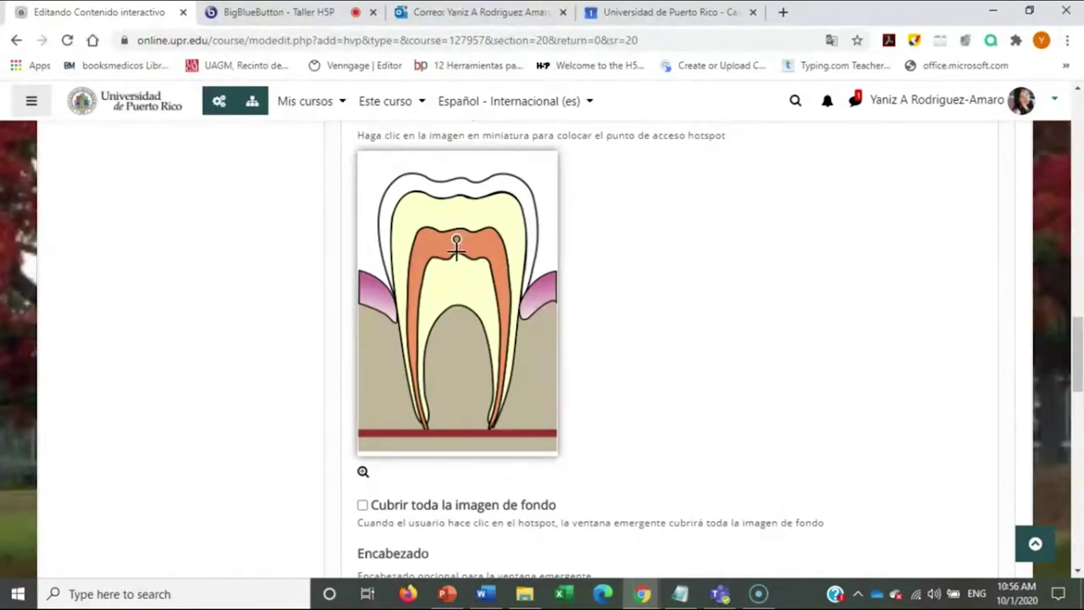
scroll(459, 356, down, 2)
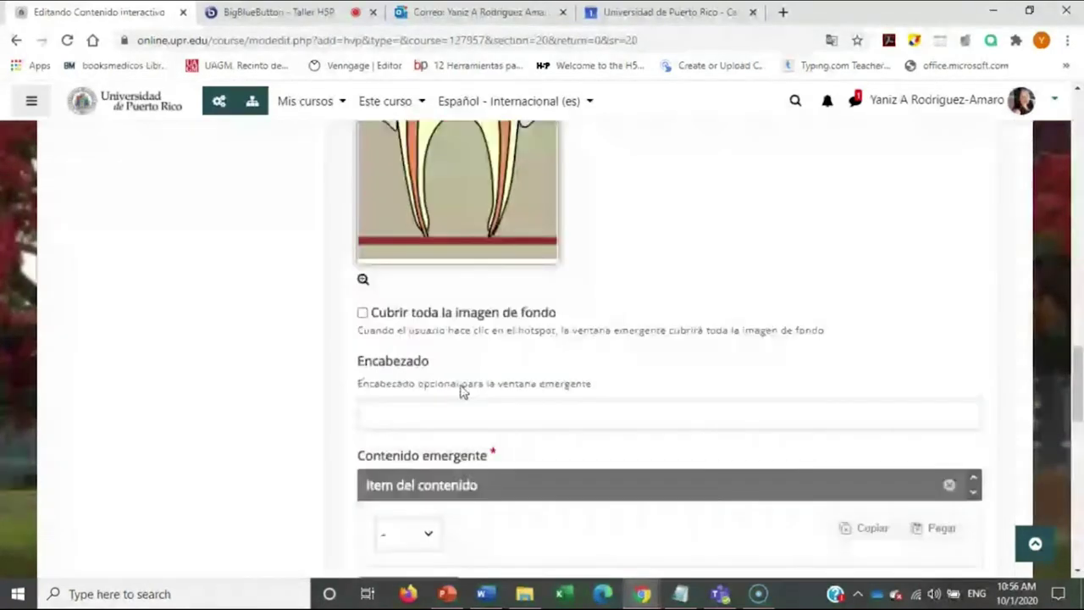
scroll(463, 390, down, 1)
click(400, 367)
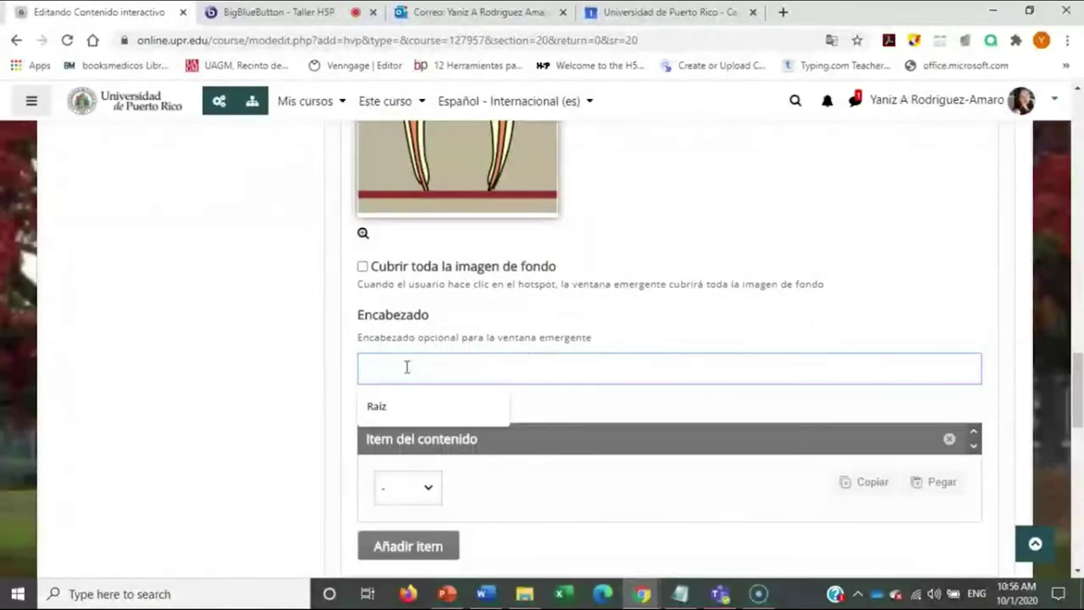
text(Pulpa)
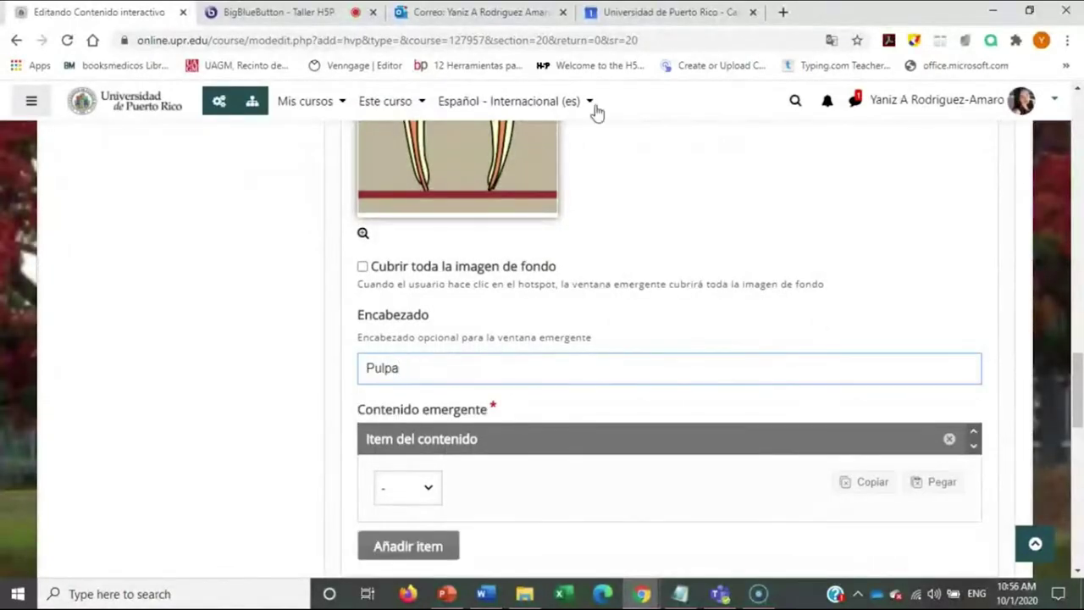
Set the Pulpa pop-up's content to Text and insert the pulp definition paragraph beginning "Es el tejido blando que se encuentra en el centro"
scroll(709, 376, up, 3)
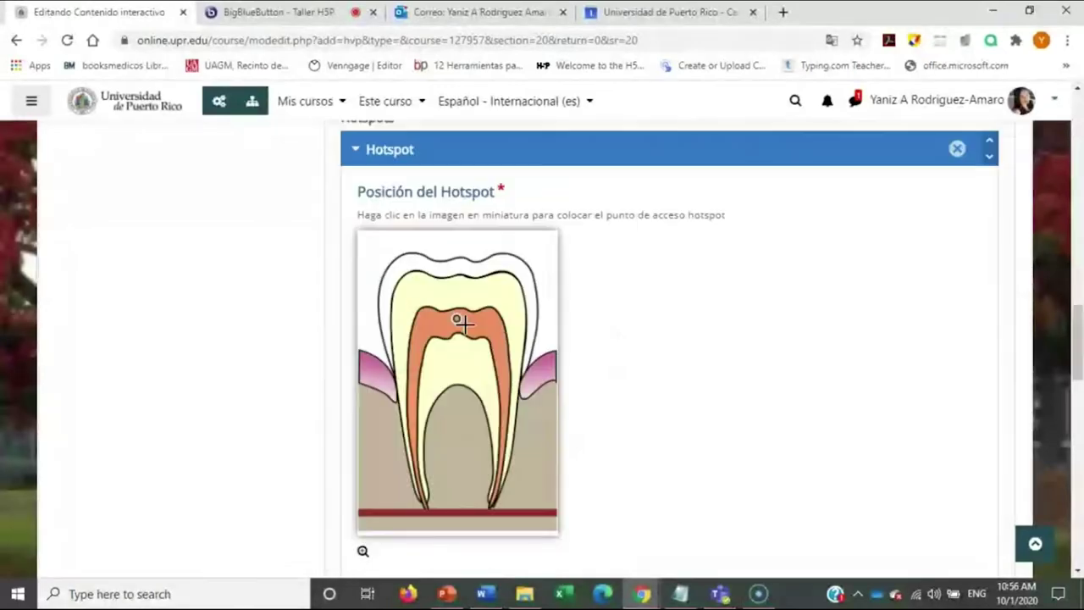
scroll(496, 480, down, 3)
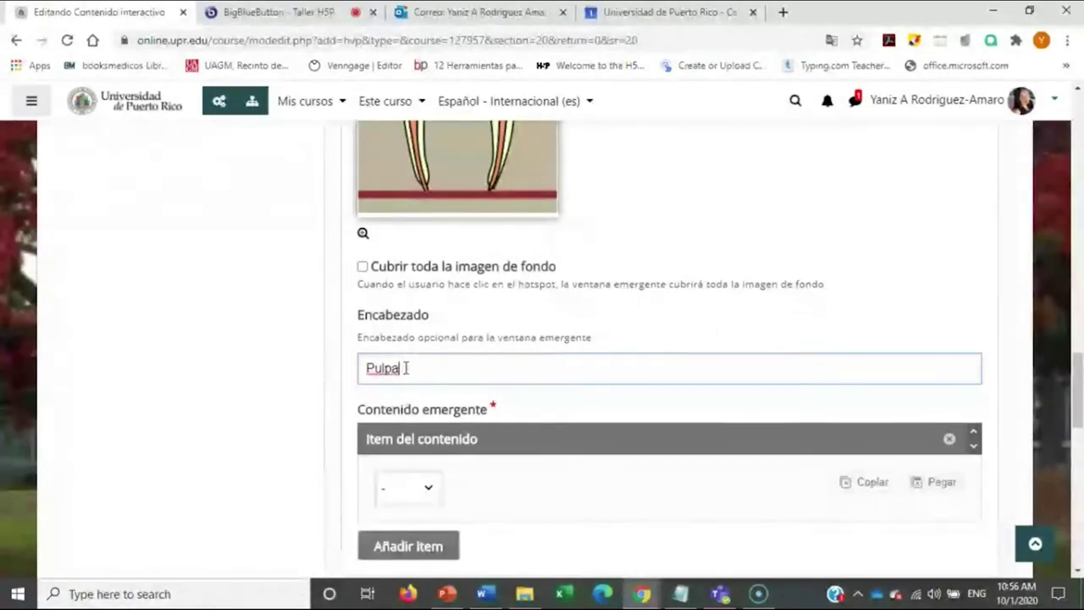
scroll(457, 296, up, 2)
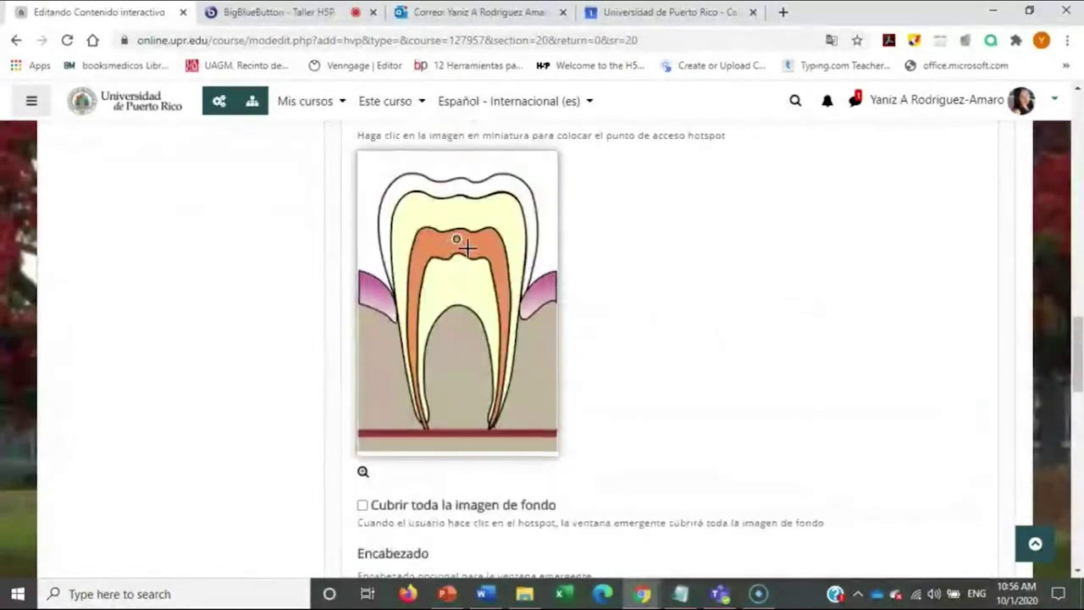
scroll(500, 307, down, 4)
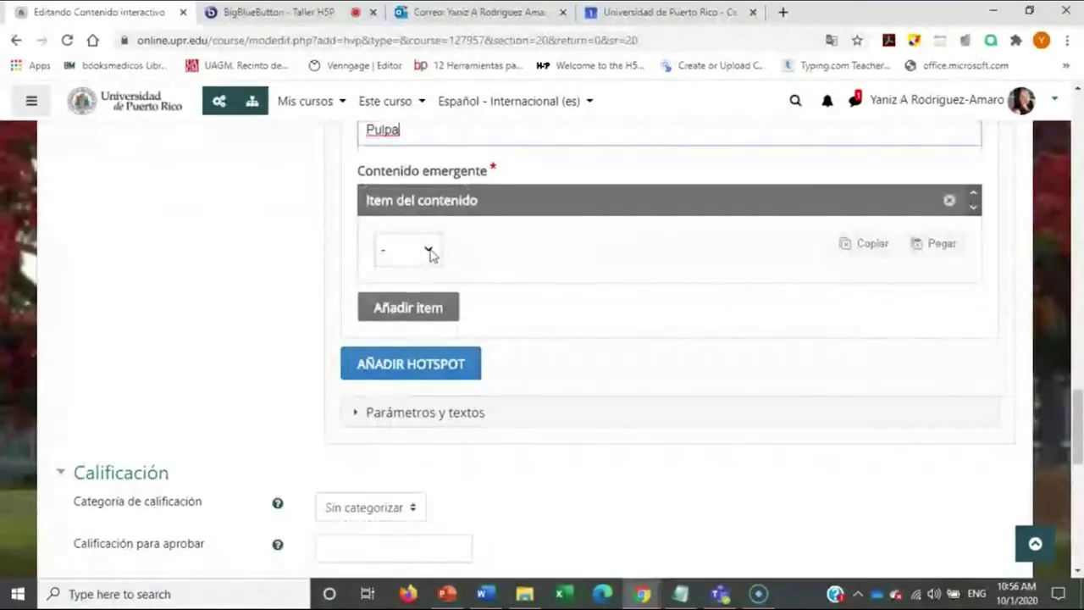
click(428, 250)
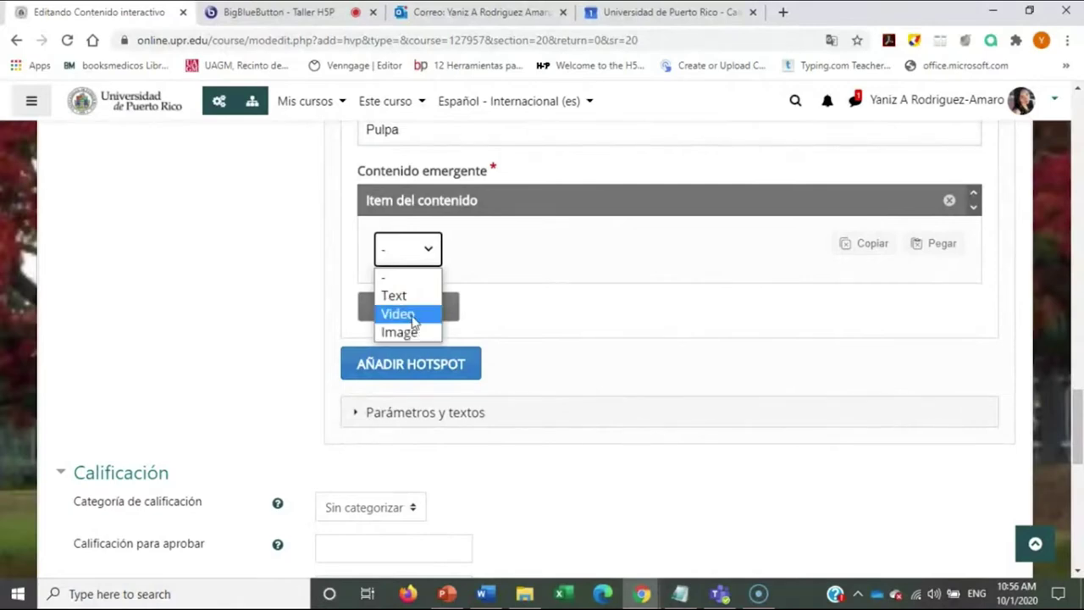
click(413, 294)
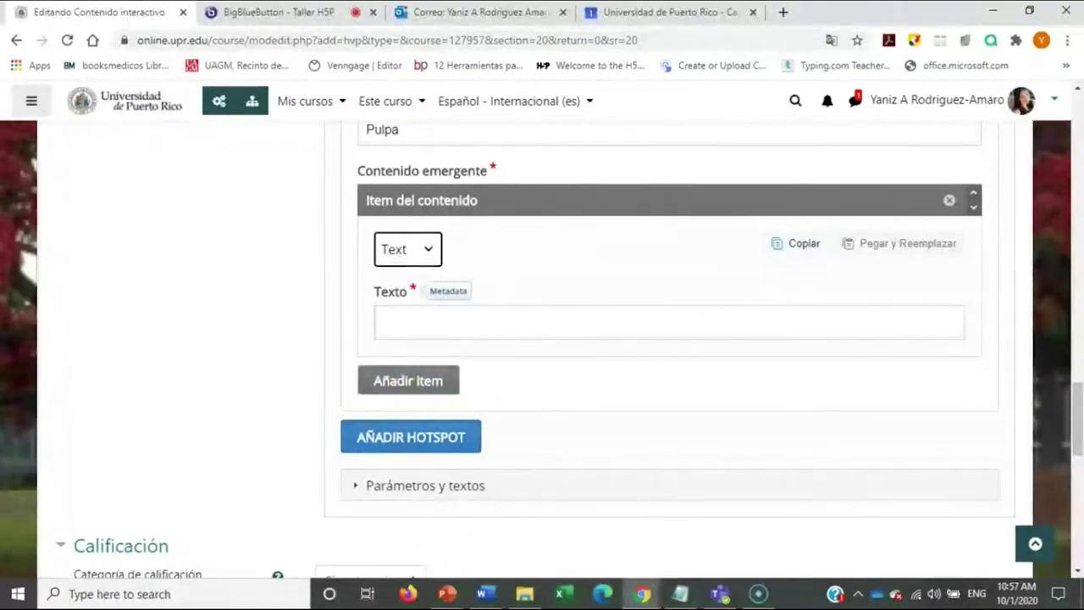
key(alt+Tab)
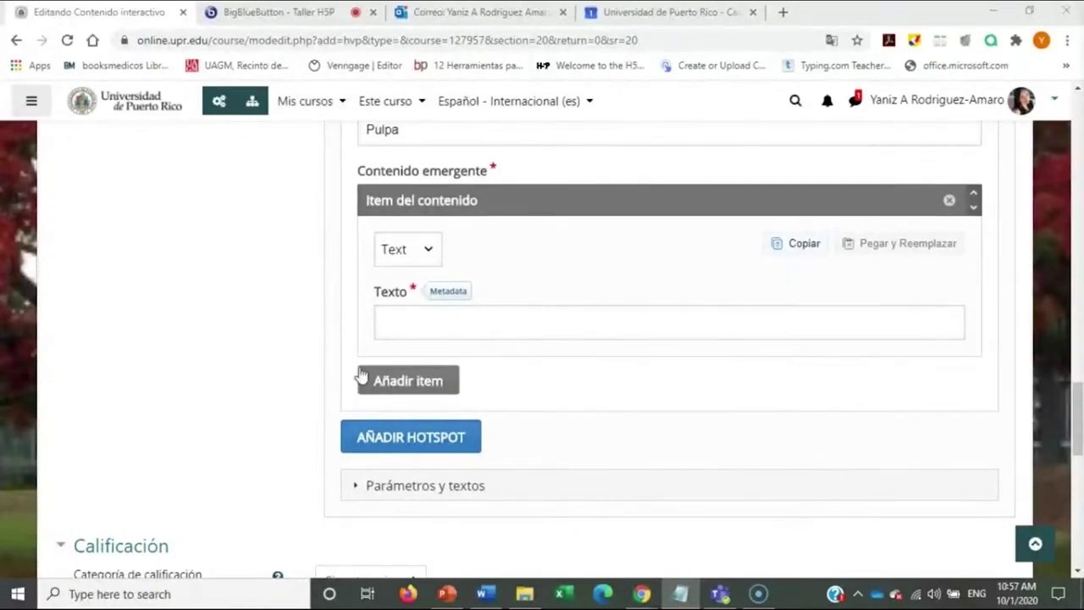
click(434, 332)
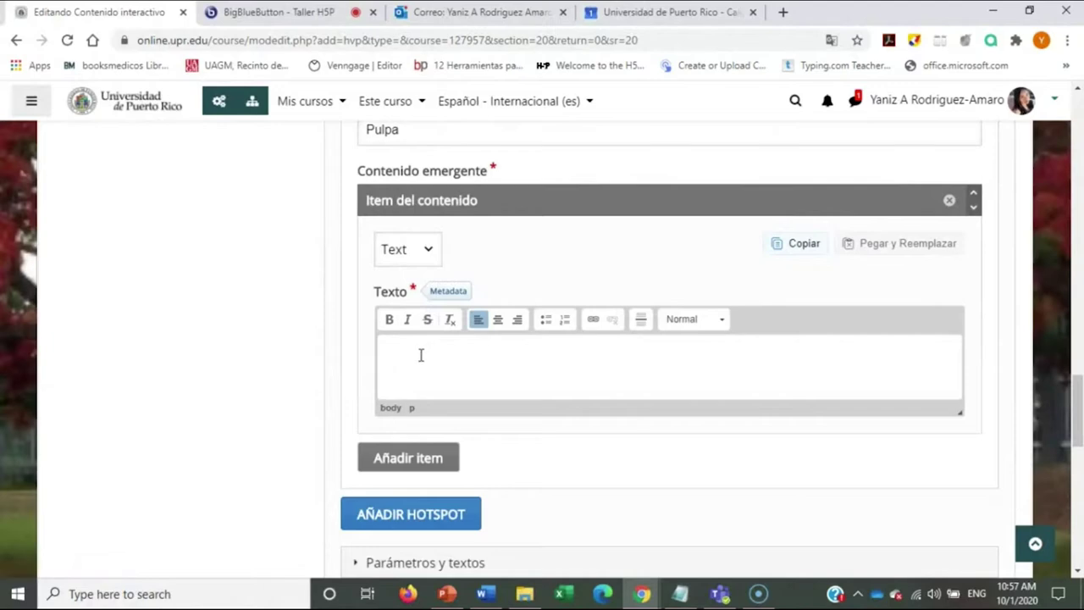
text(Es el tejido blando que se encuentra en el centro de todos los dientes, donde están el tejido nervioso y los vasos sanguíneos. Si la caries alcanza la pulpa, por lo general, se siente dolor.)
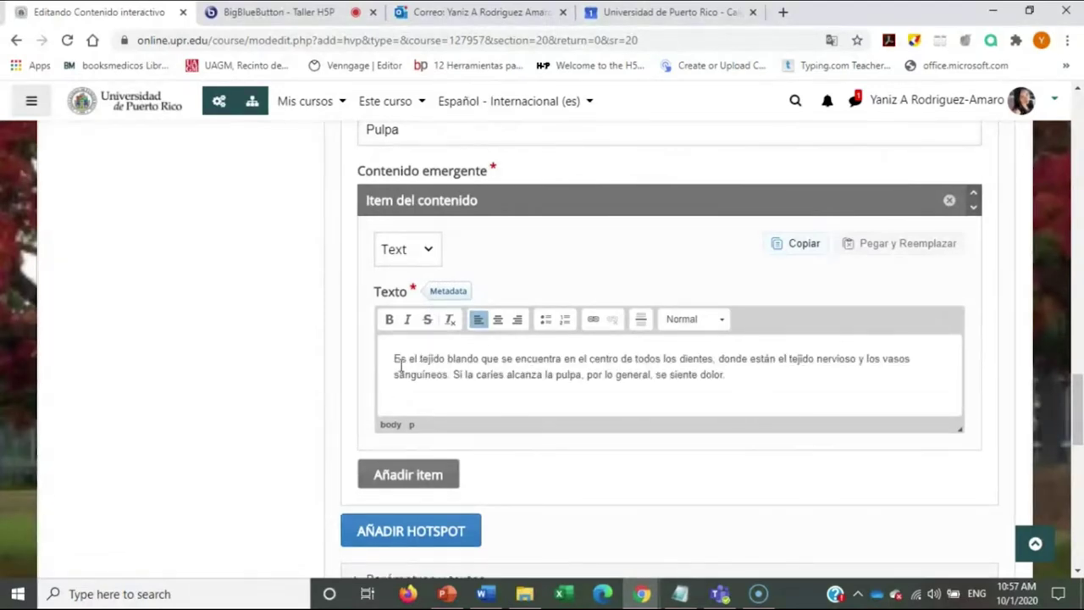
Add a second hotspot and position it on the yellow dentin layer just above the orange pulp
scroll(432, 349, up, 4)
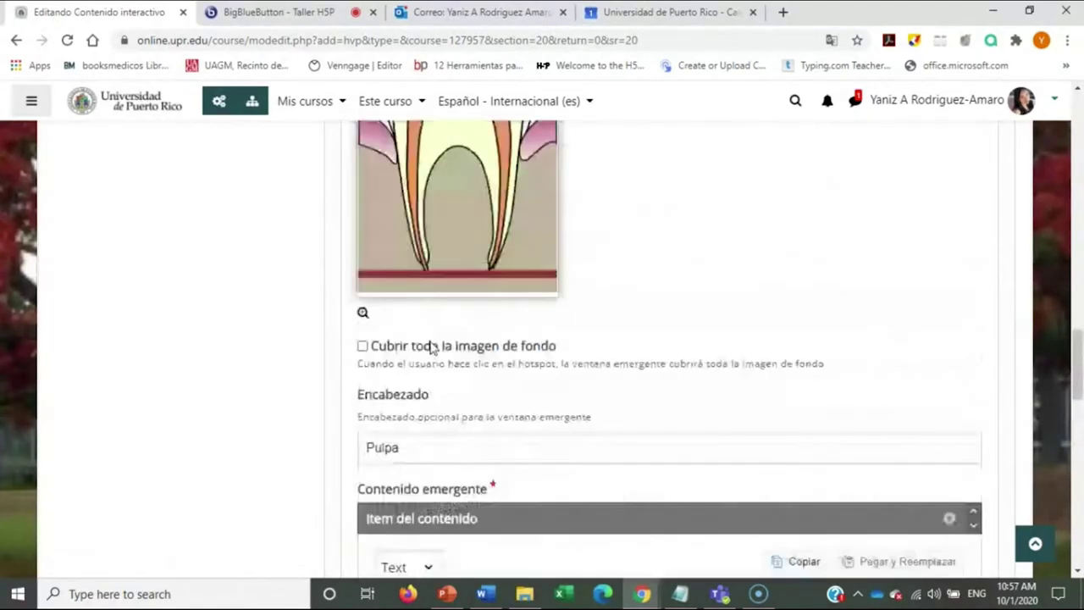
scroll(432, 349, up, 2)
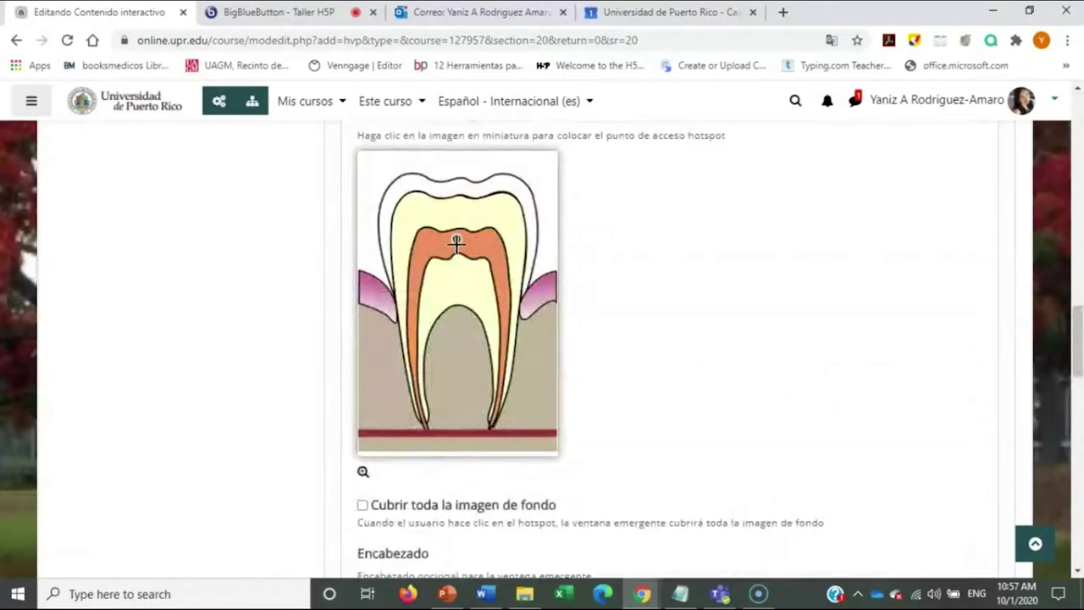
scroll(474, 347, down, 2)
scroll(481, 362, down, 5)
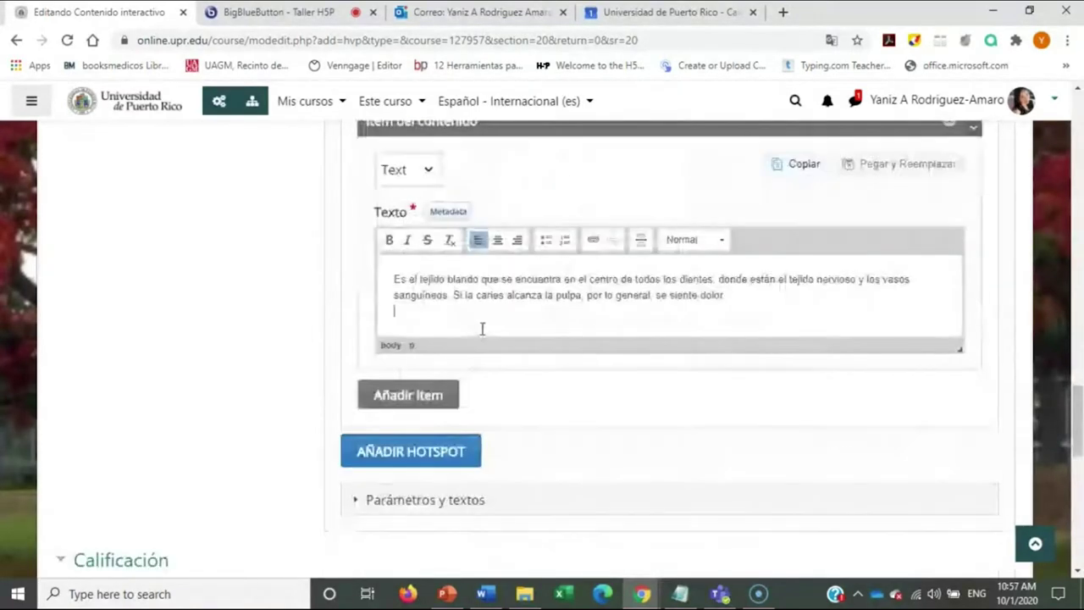
scroll(517, 400, down, 2)
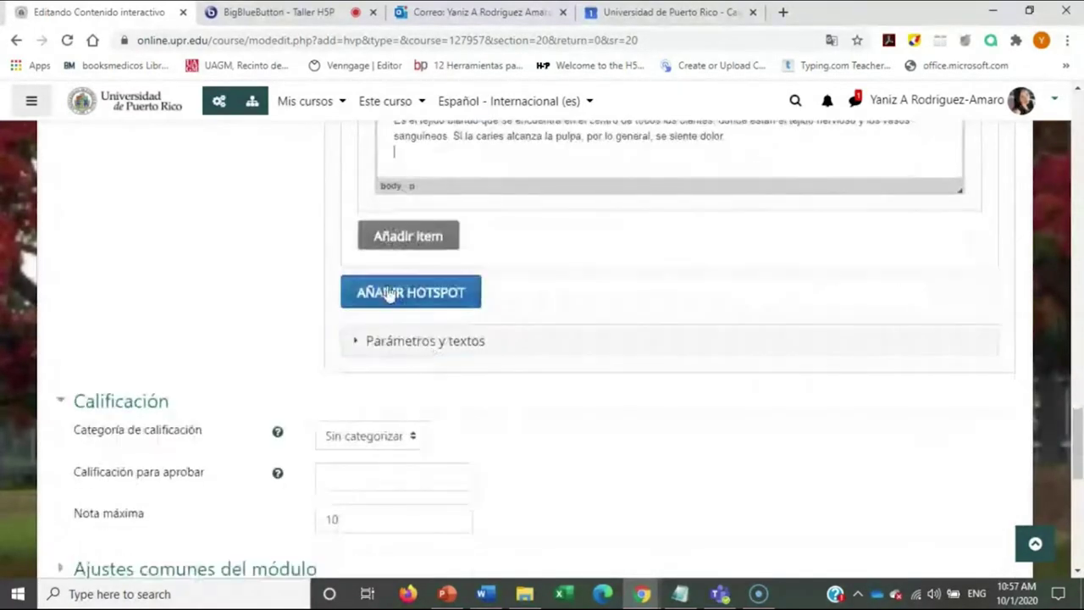
click(435, 303)
scroll(582, 443, down, 2)
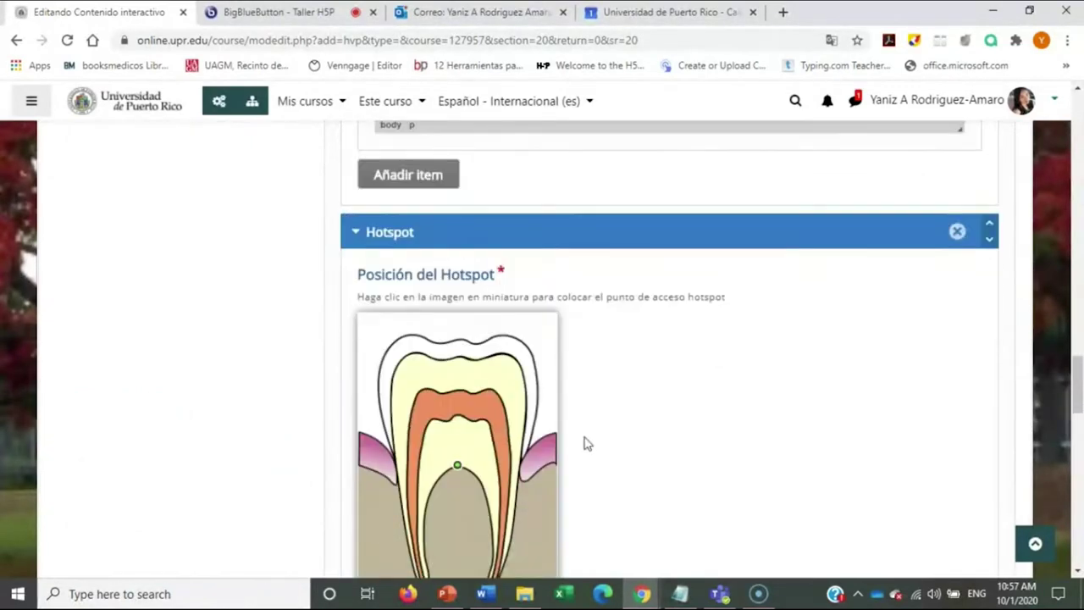
click(458, 277)
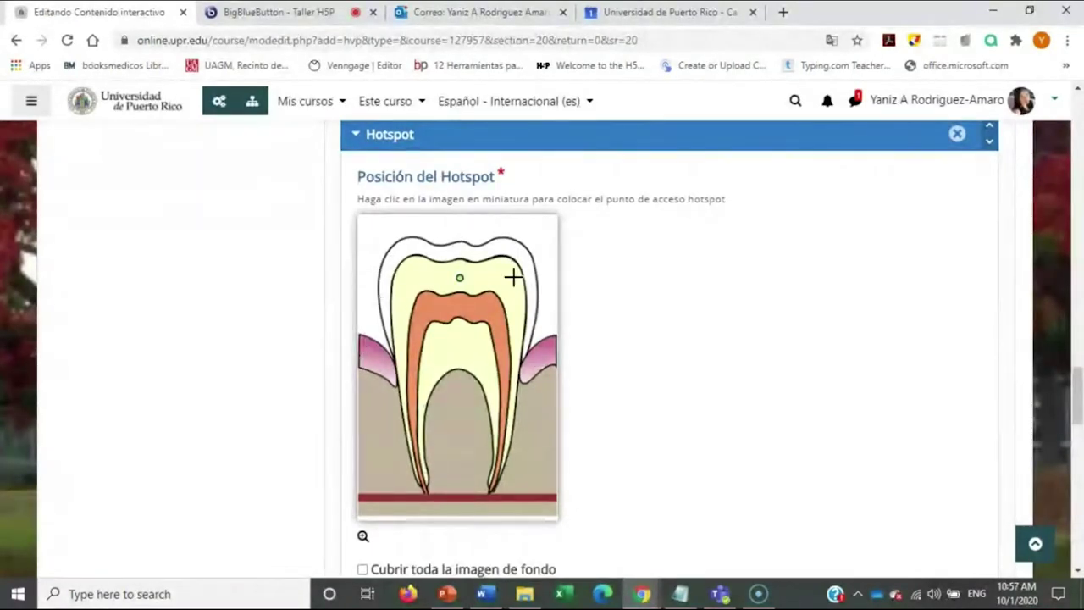
Give the second hotspot's pop-up the heading "Dentina", with a capital D
scroll(476, 384, down, 2)
scroll(477, 411, down, 2)
click(440, 352)
scroll(525, 343, up, 2)
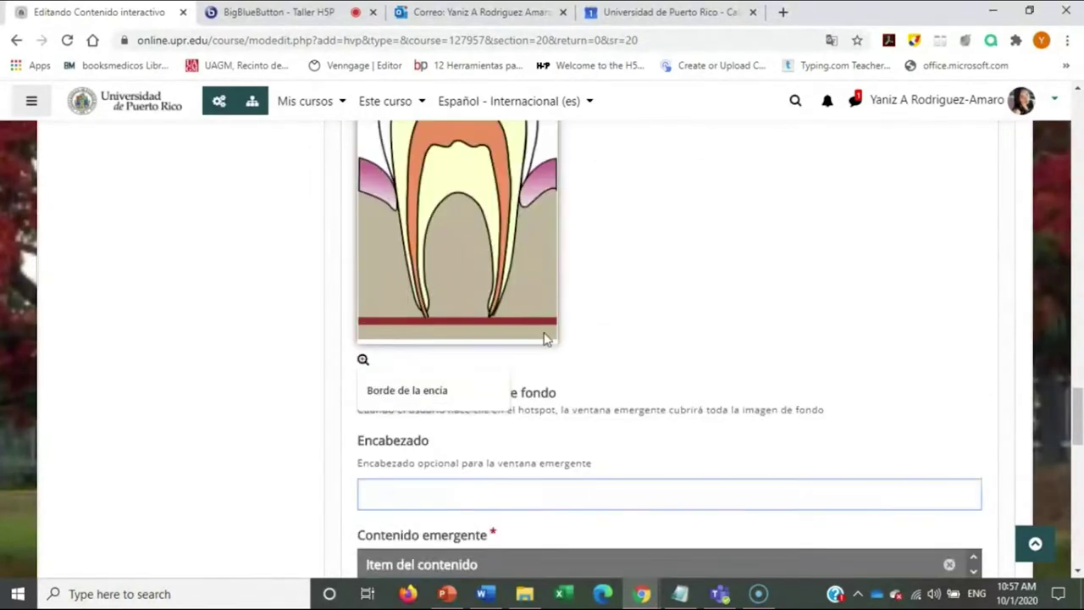
scroll(536, 349, down, 2)
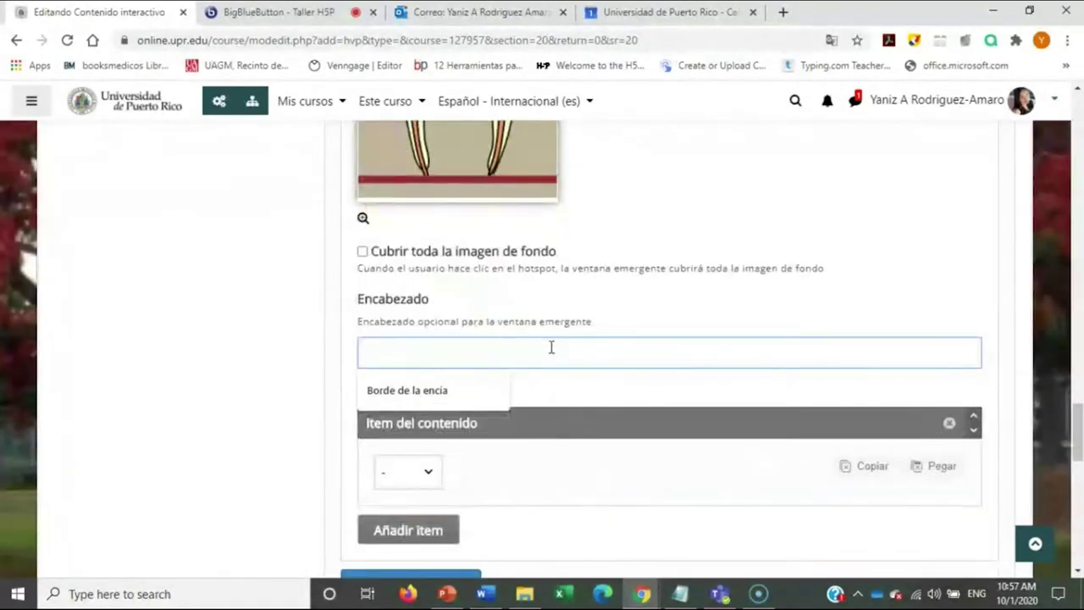
text(dentina)
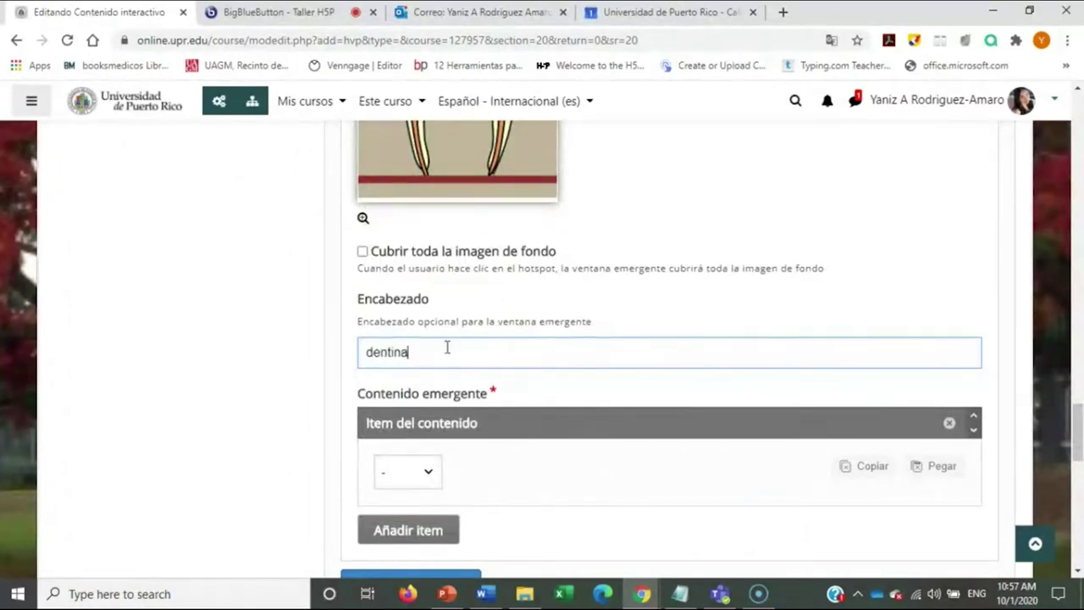
key(Home)
key(Delete)
text(D)
Choose Text as the content type of the Dentina hotspot's pop-up item
scroll(394, 375, down, 2)
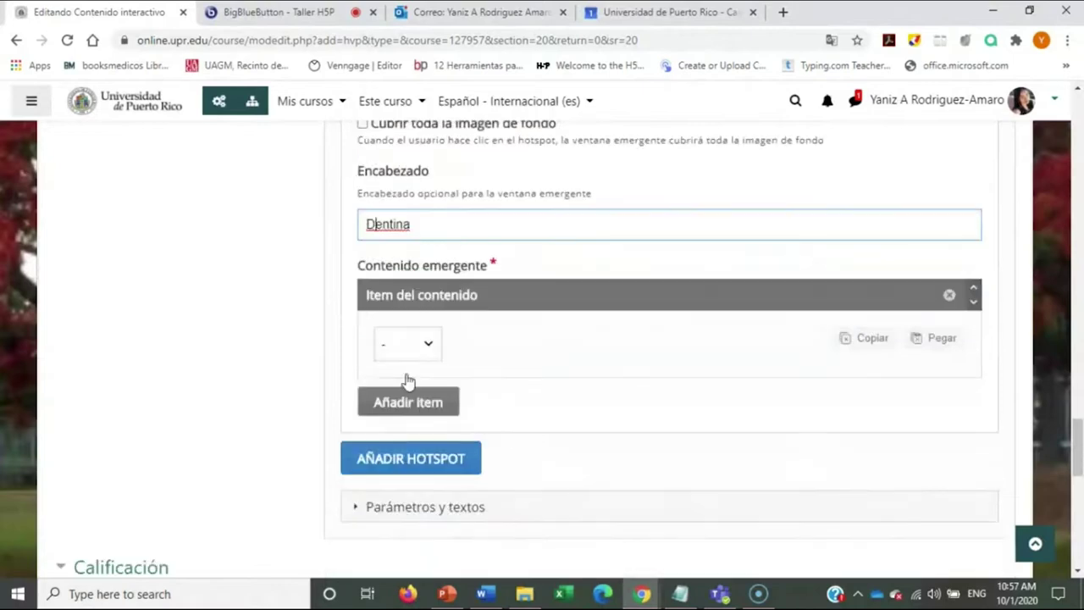
click(429, 316)
click(405, 360)
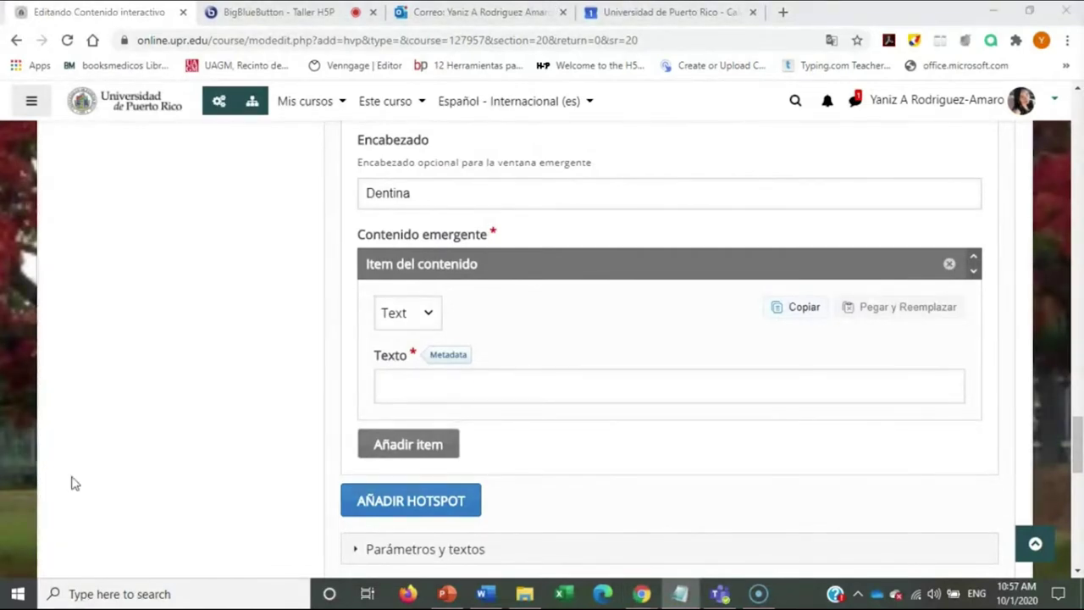
Enter "Es la capa del diente que está debajo del esmalte." as the text of the Dentina hotspot's pop-up
click(426, 385)
text(Es la capa del diente que está debajo del esmalte)
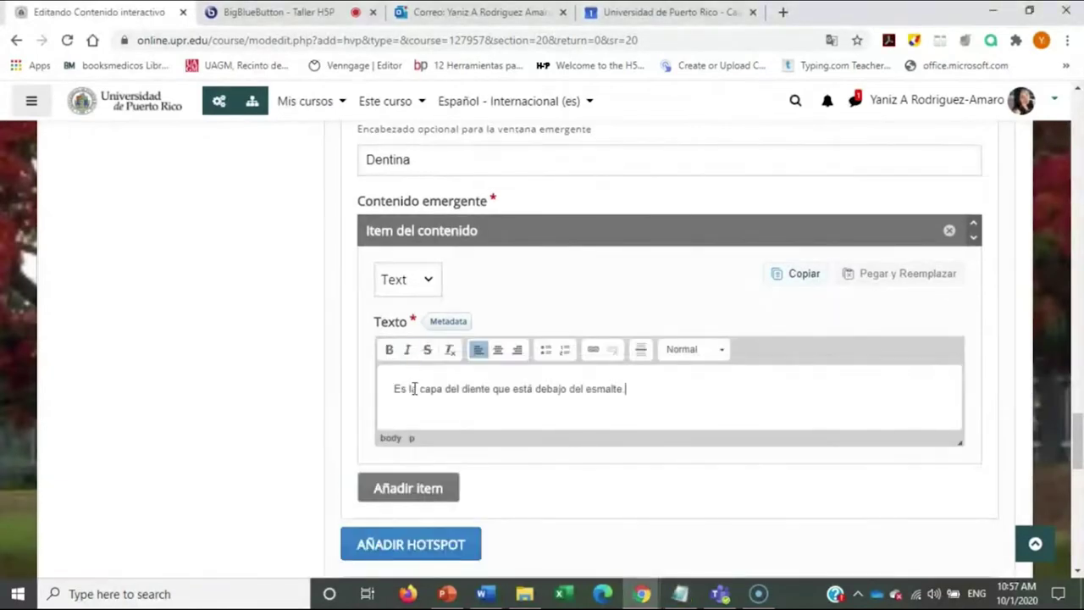
scroll(576, 464, down, 1)
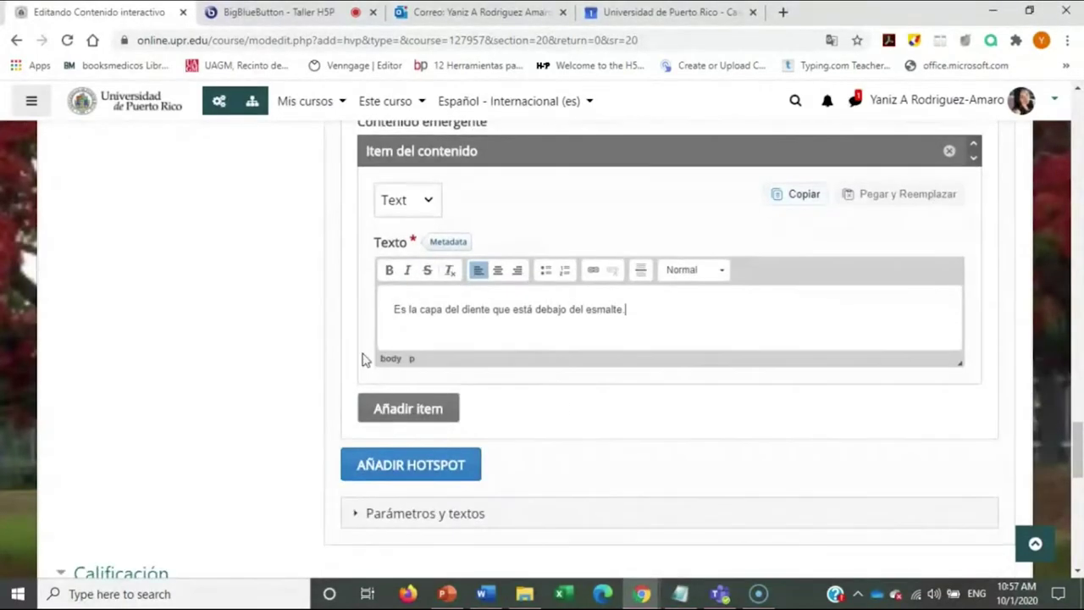
Set the activity's maximum grade (Nota máxima) to 0
scroll(415, 372, down, 2)
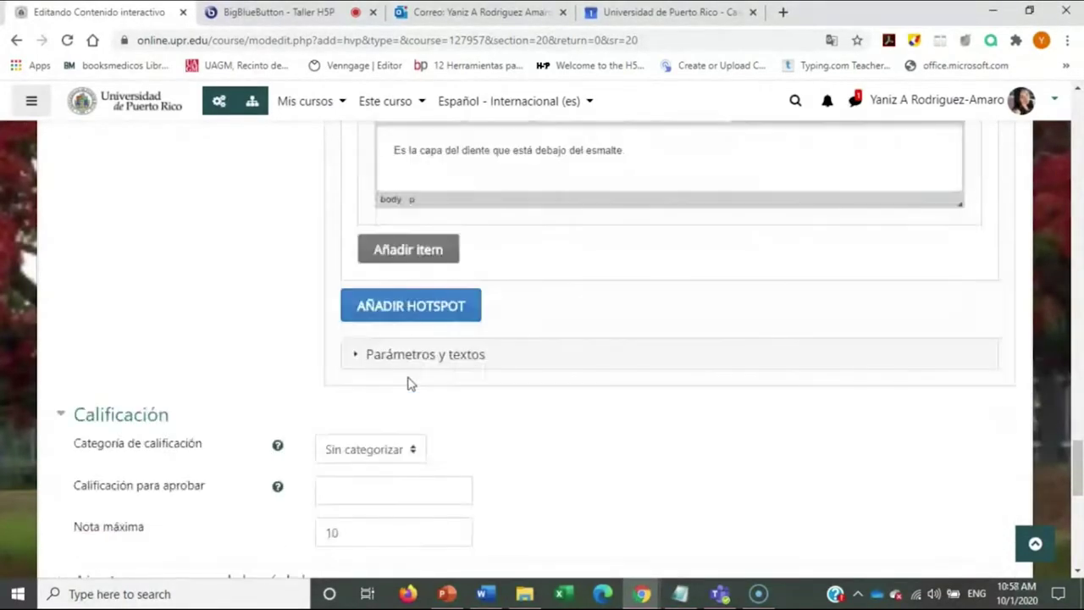
click(423, 310)
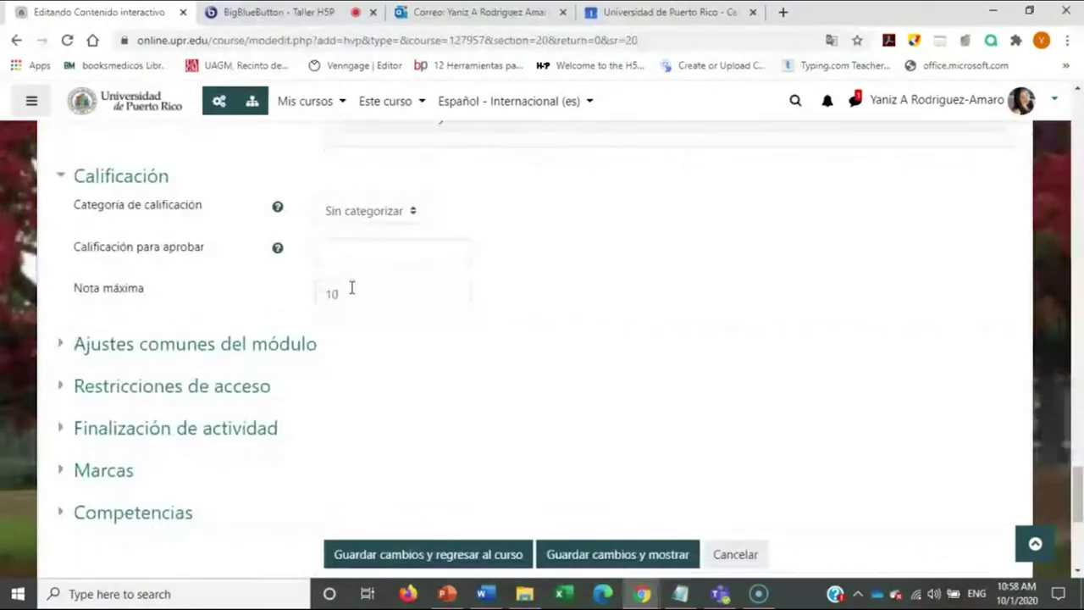
drag(356, 299, 294, 304)
text(0)
Save the Anatomía Dental activity and display it
scroll(601, 374, up, 10)
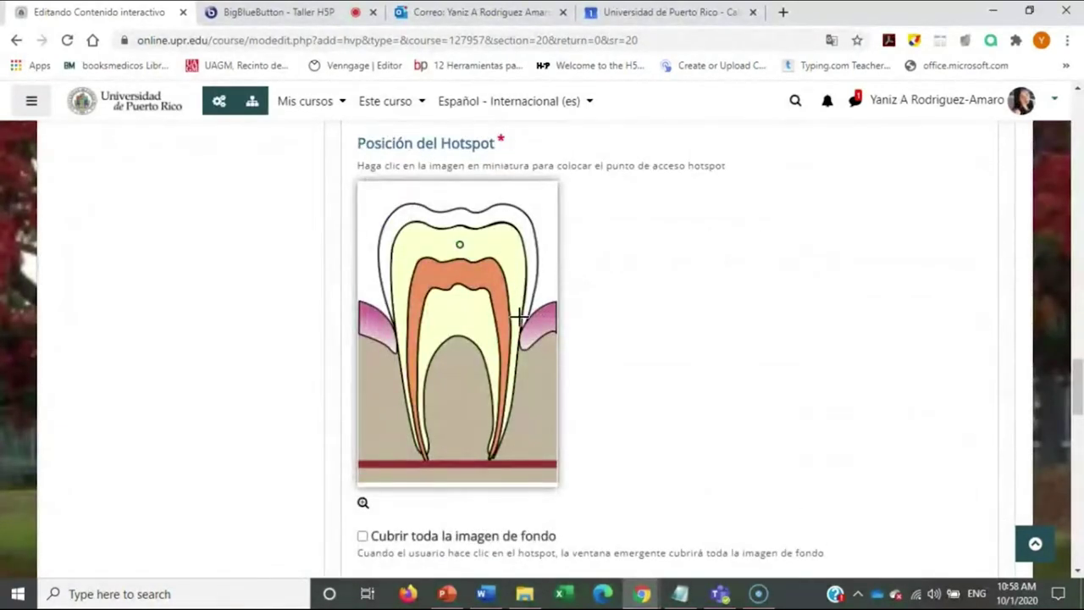
scroll(491, 288, down, 12)
scroll(481, 400, down, 3)
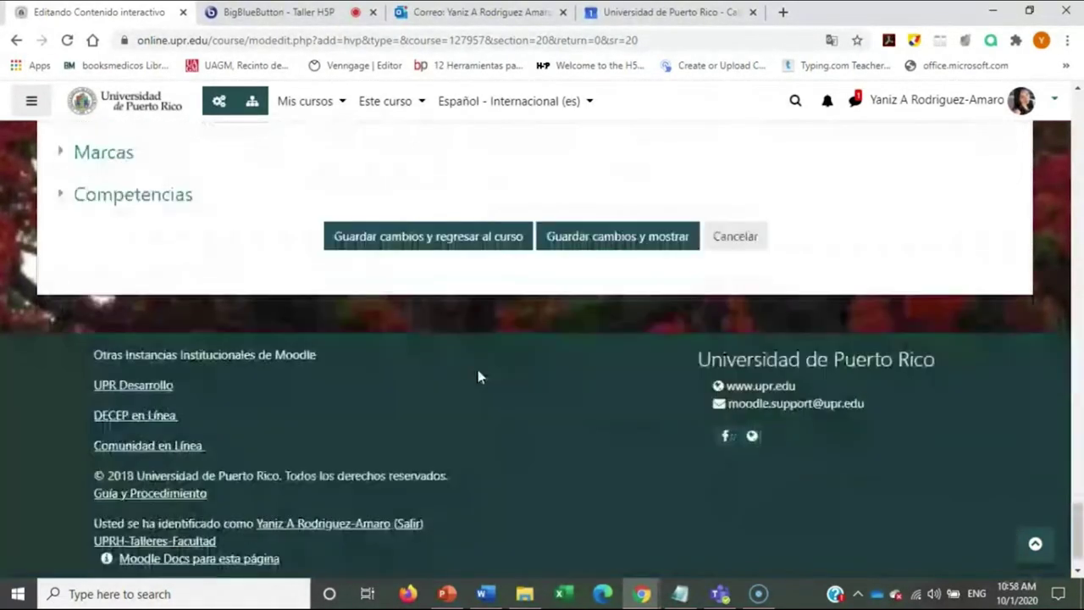
click(613, 244)
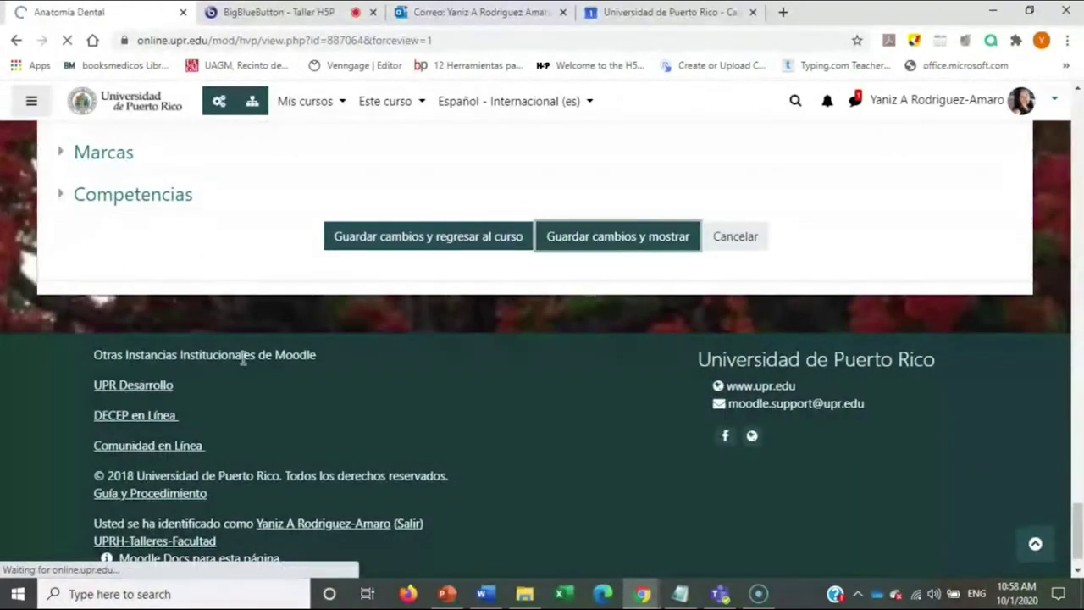
Preview the Dentina and Pulpa hotspots on the tooth image by opening their pop-ups, and look over the rest of the image
scroll(533, 417, down, 4)
scroll(533, 417, down, 1)
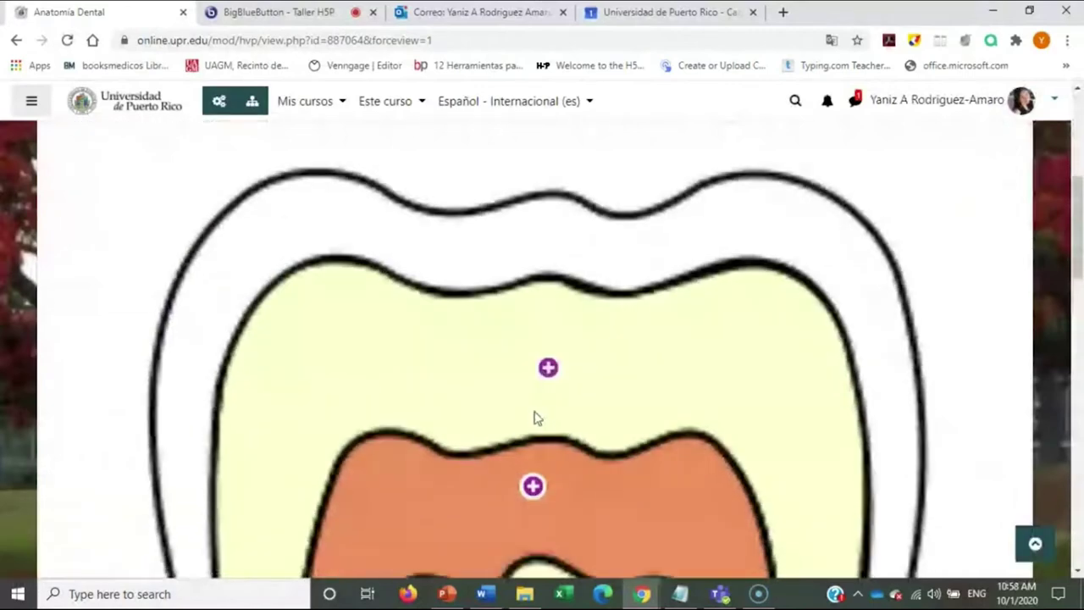
click(548, 367)
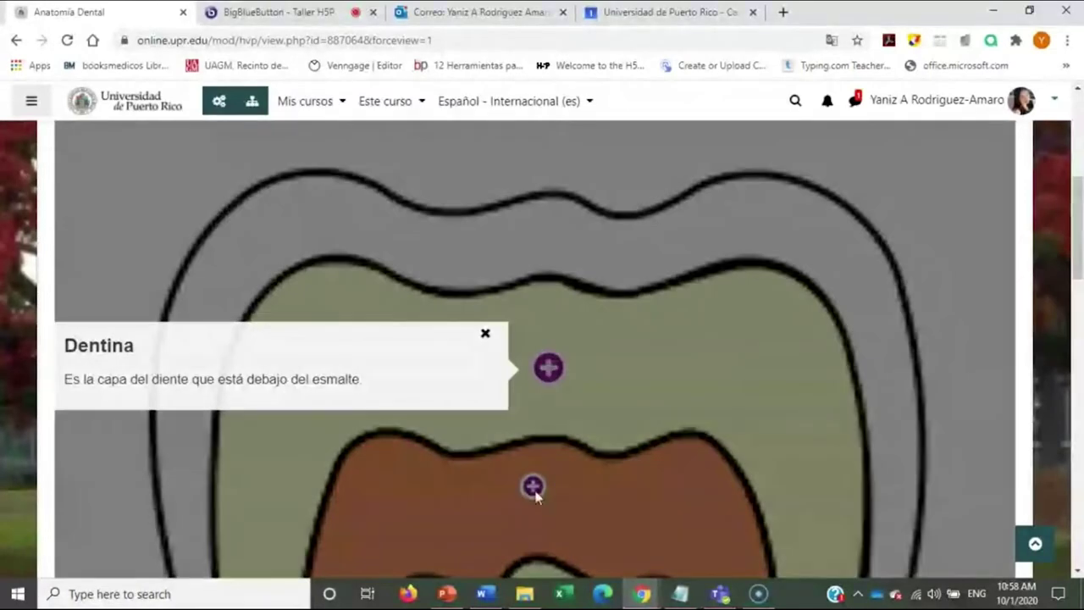
click(533, 489)
click(533, 490)
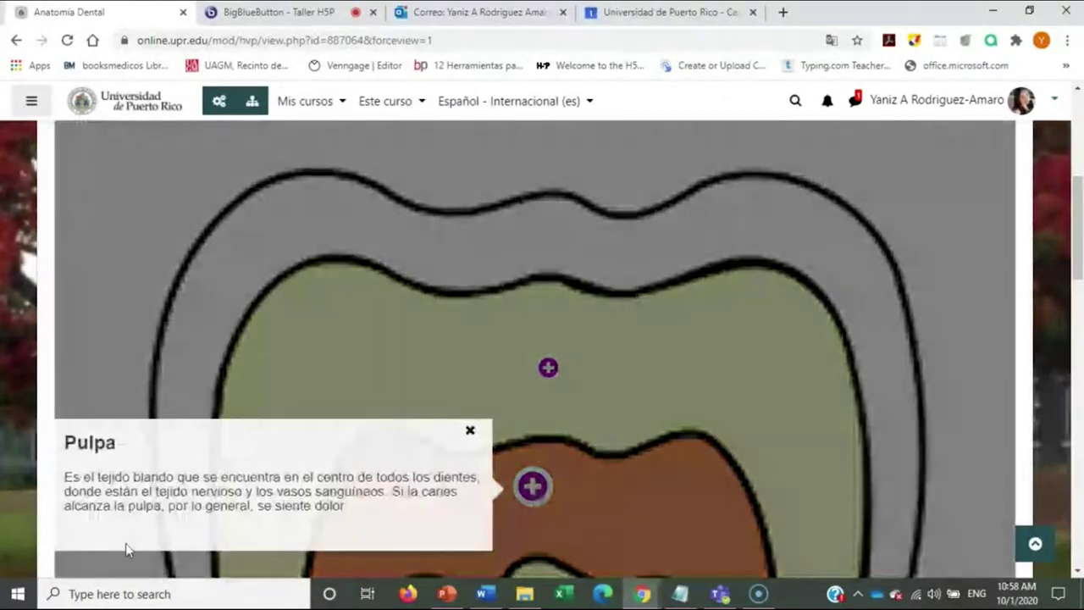
click(613, 527)
scroll(641, 520, down, 2)
scroll(637, 435, down, 3)
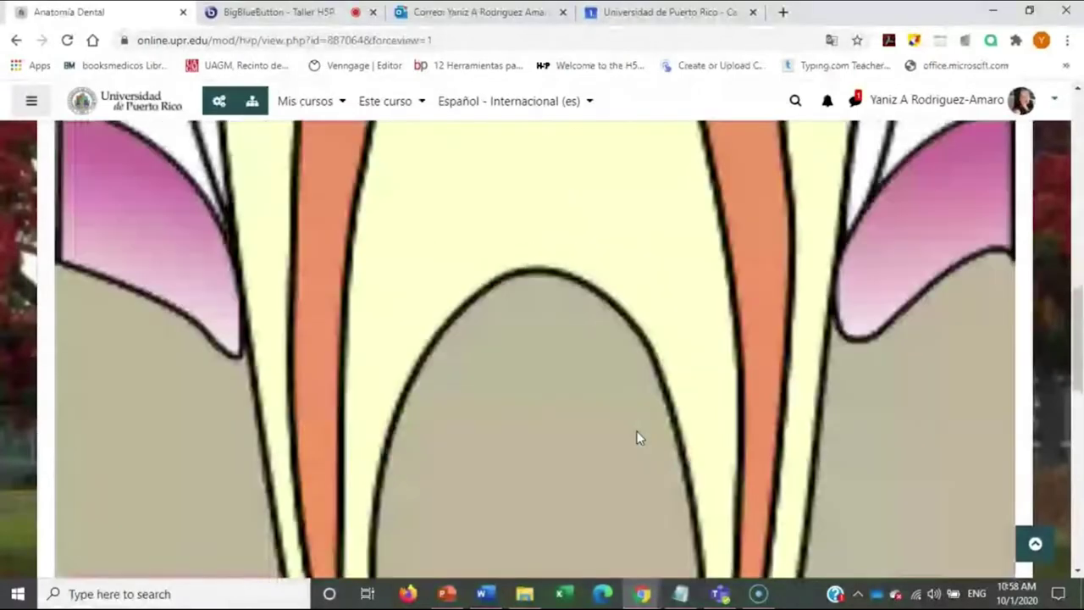
Return to the course's H5P section and show the H5P Multimedio infographic in full screen
scroll(637, 435, up, 8)
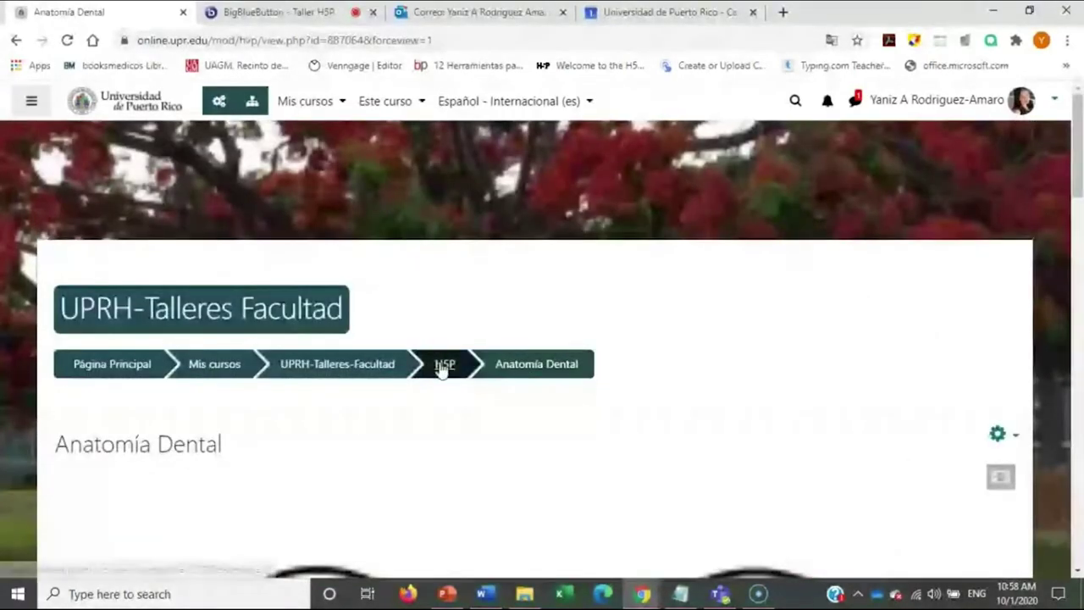
click(442, 369)
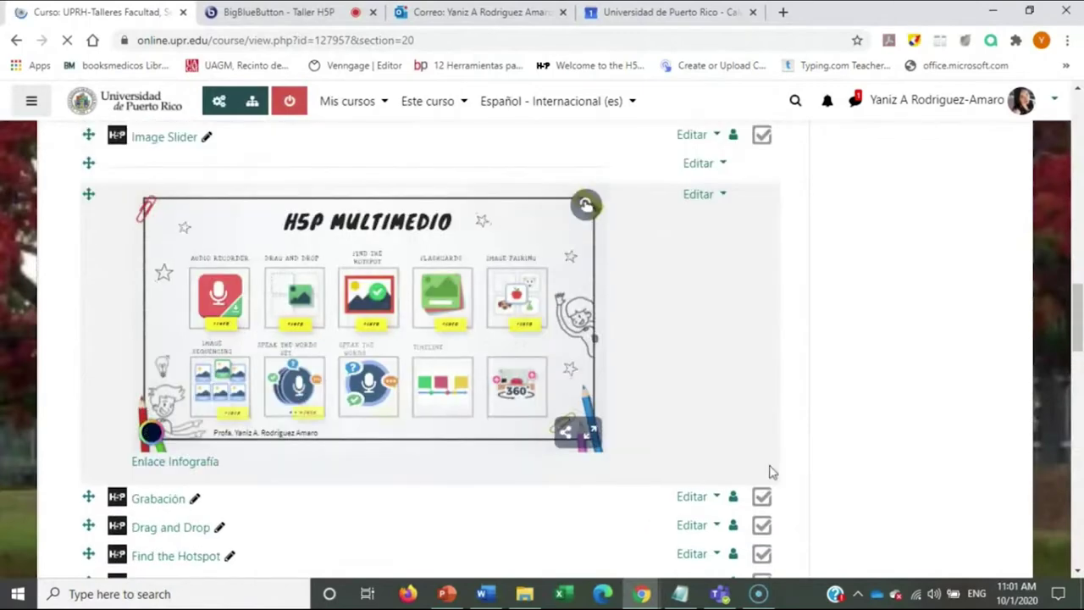
click(590, 435)
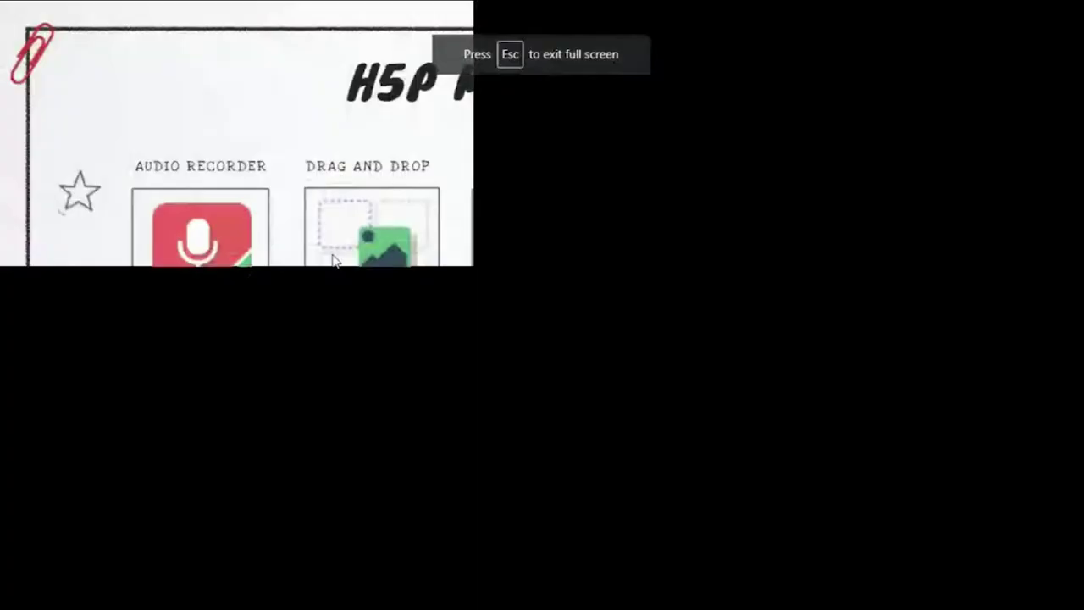
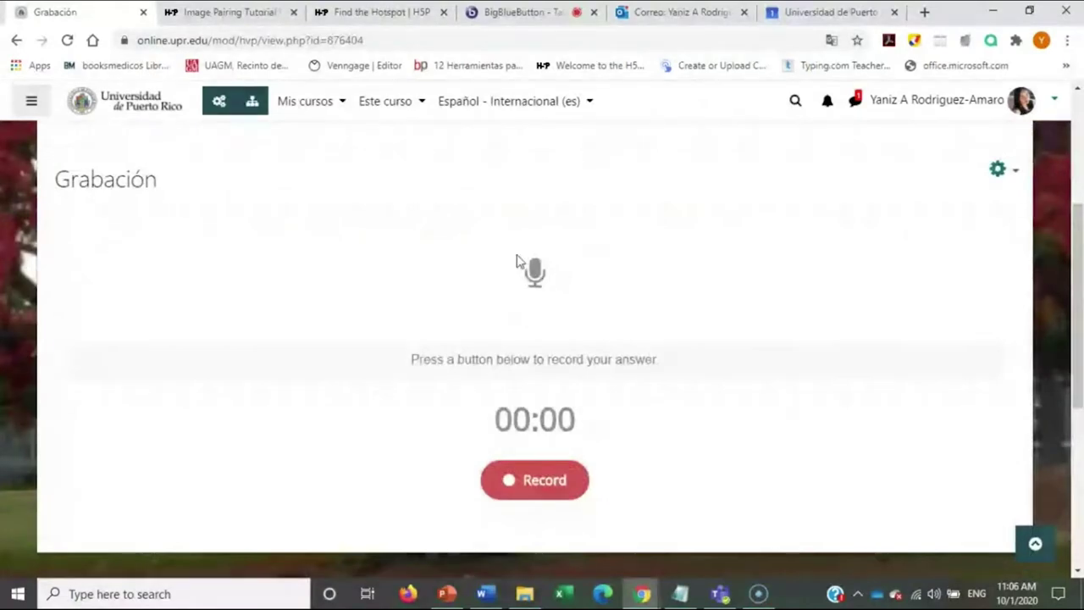
Record a short audio answer of about 5 seconds in the Grabación activity, pausing and resuming once before finishing it
click(536, 496)
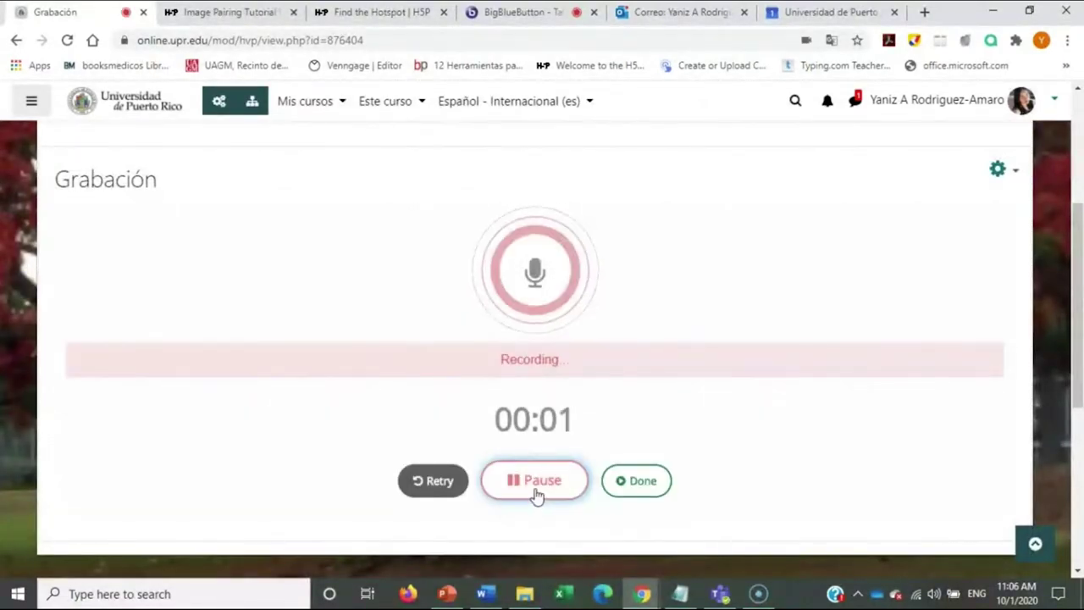
click(536, 497)
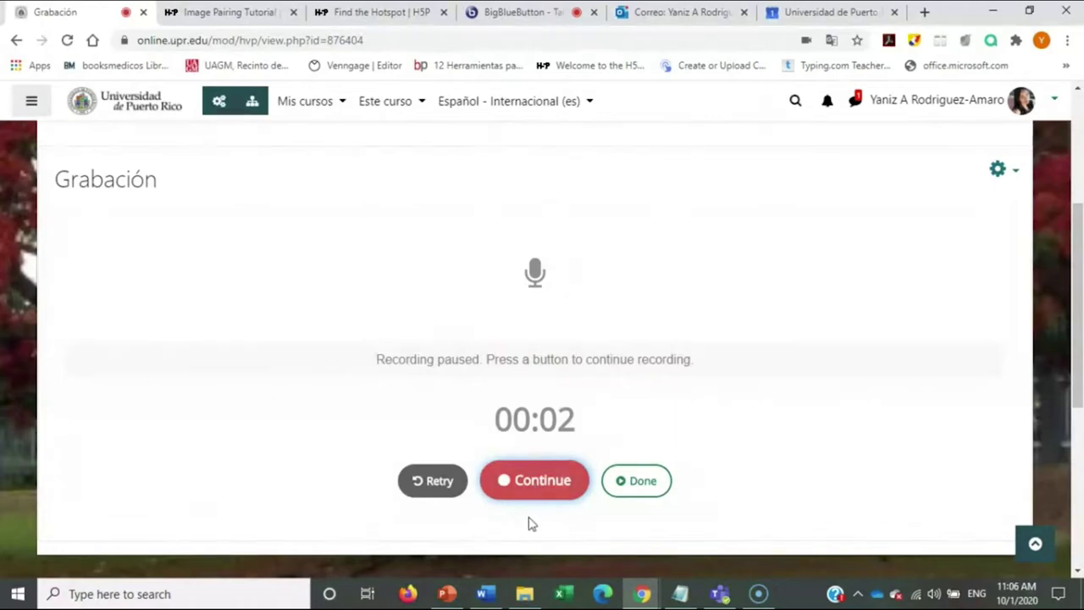
click(531, 494)
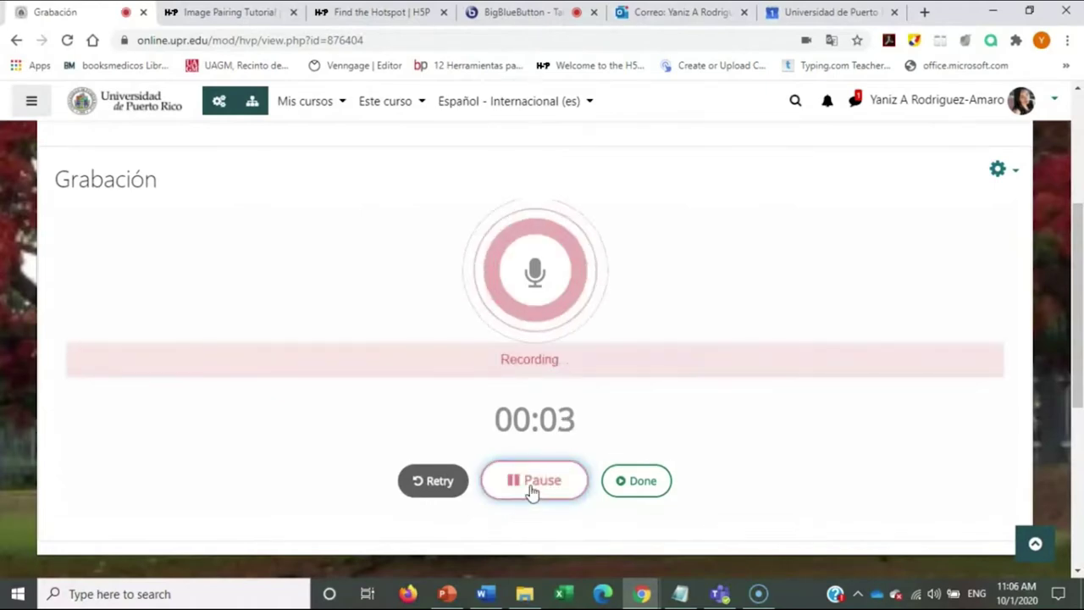
click(541, 488)
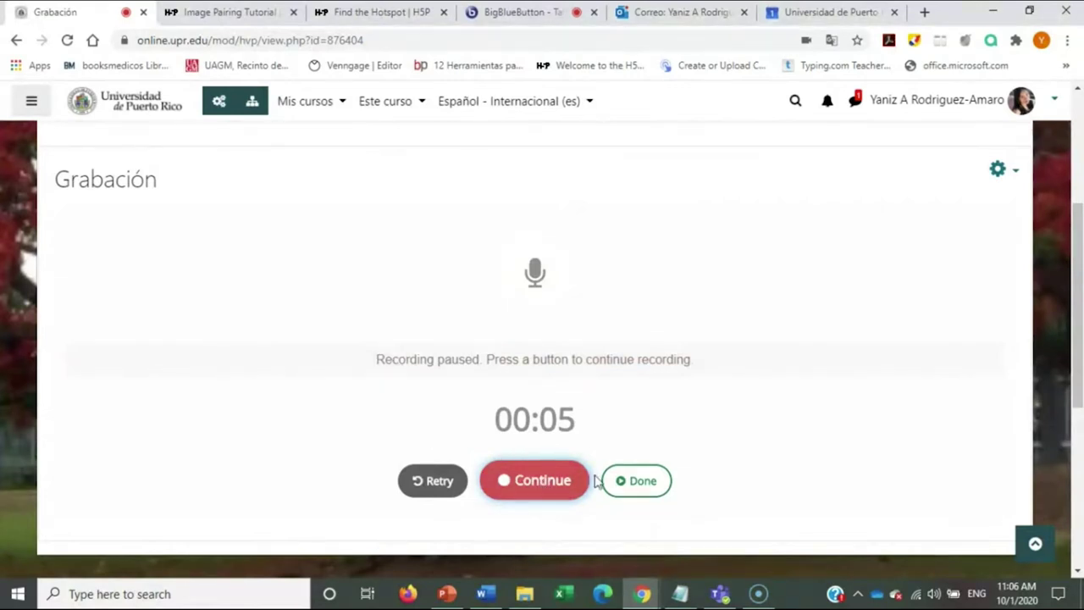
click(641, 481)
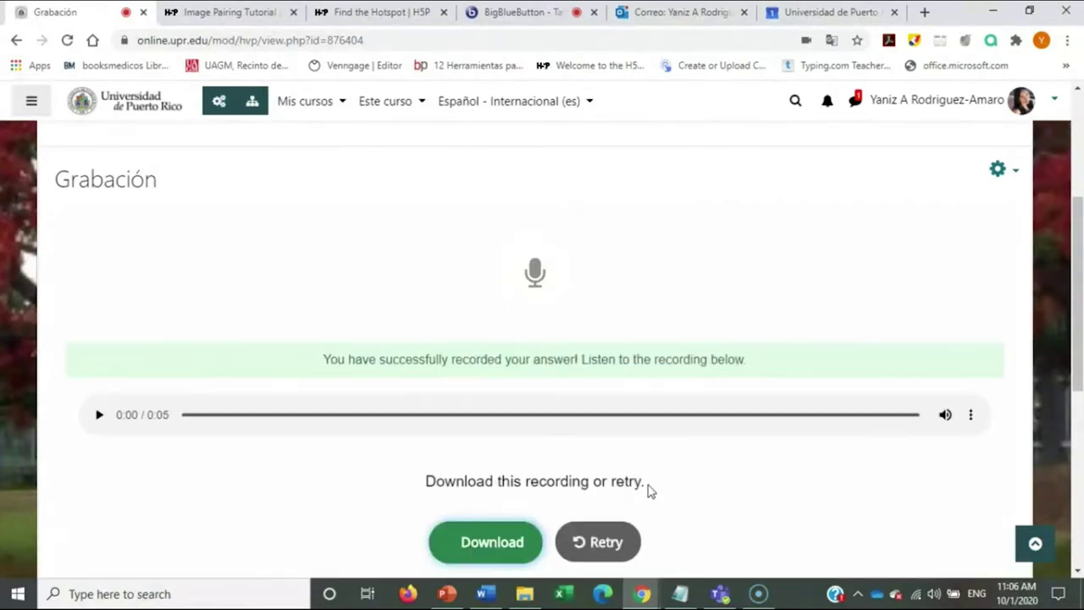
Play back the recorded answer and download it as an audio file
click(99, 416)
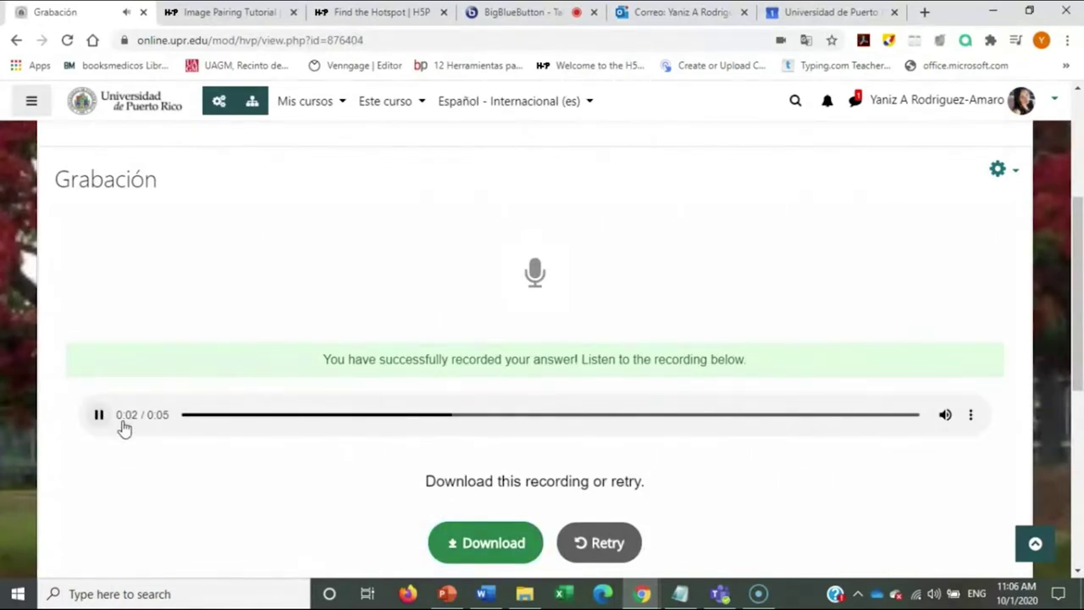
scroll(571, 508, down, 3)
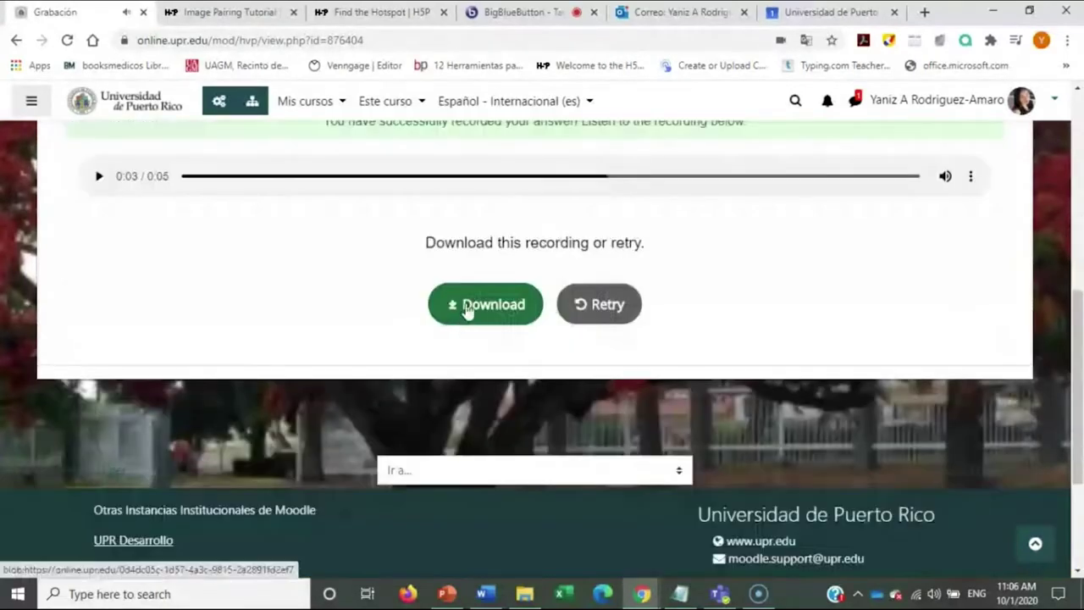
click(467, 309)
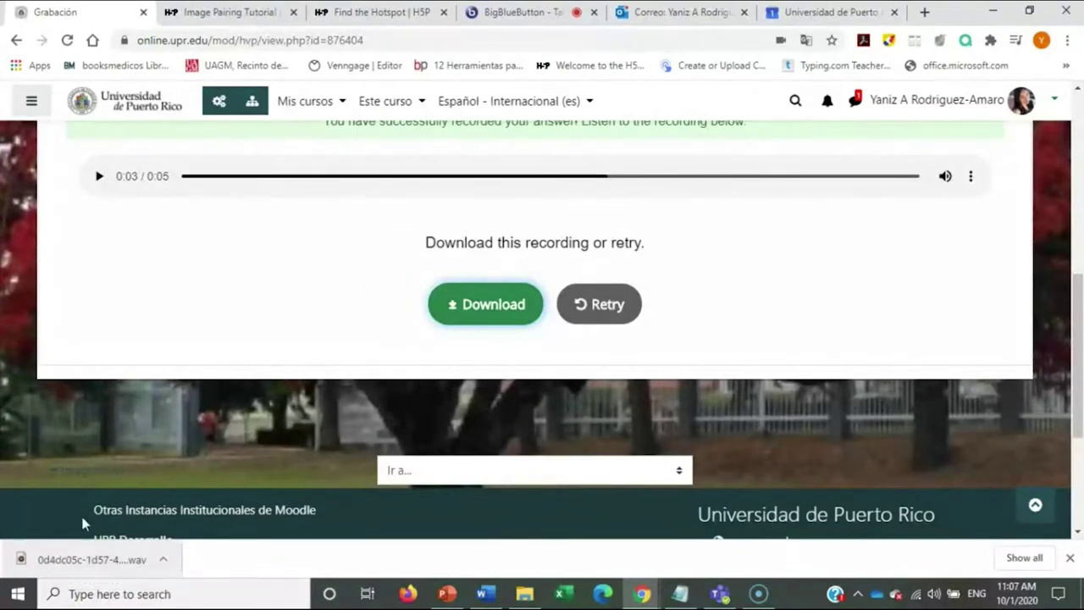
Reset the Grabación recorder for a new attempt
scroll(542, 503, up, 3)
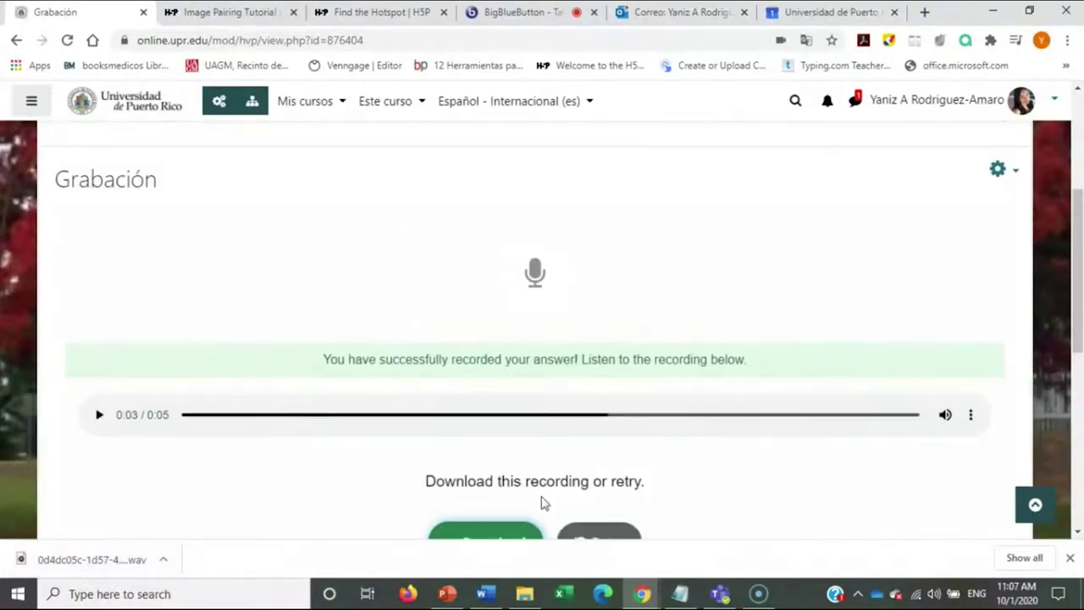
click(603, 525)
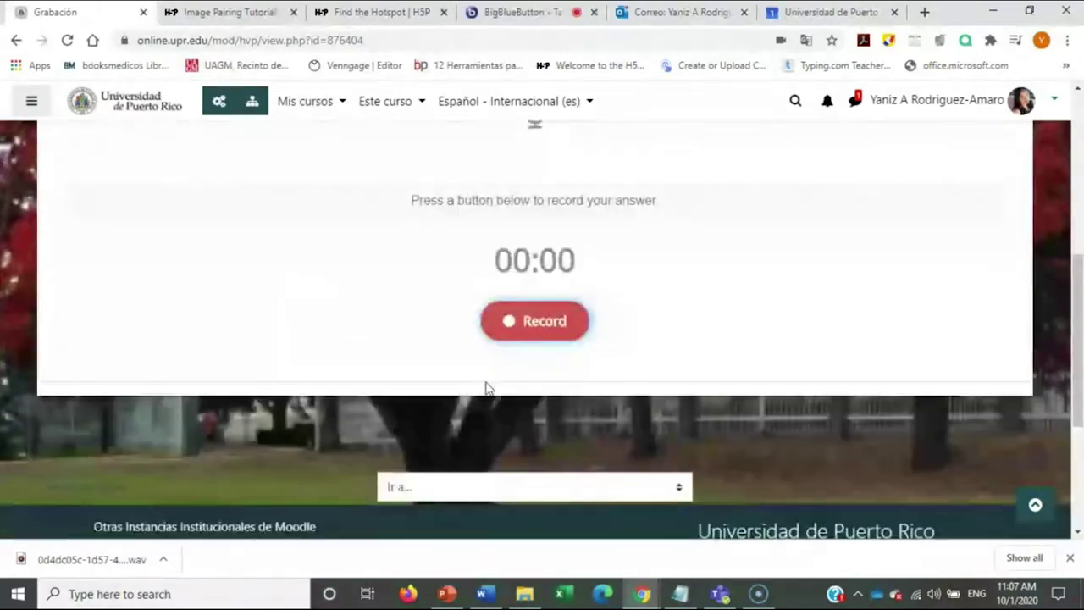
scroll(609, 387, up, 3)
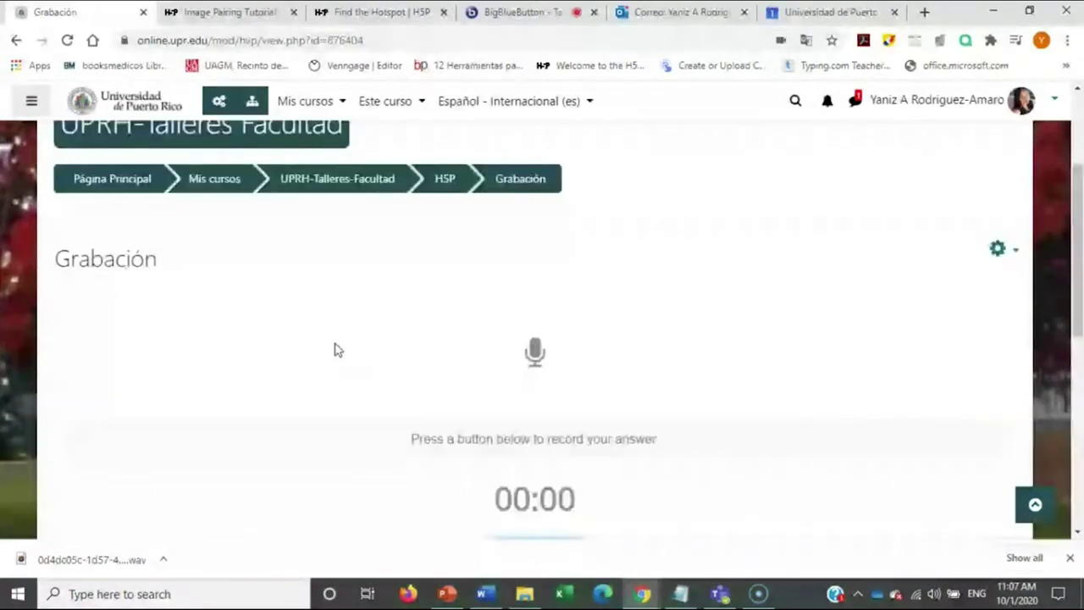
scroll(487, 430, down, 1)
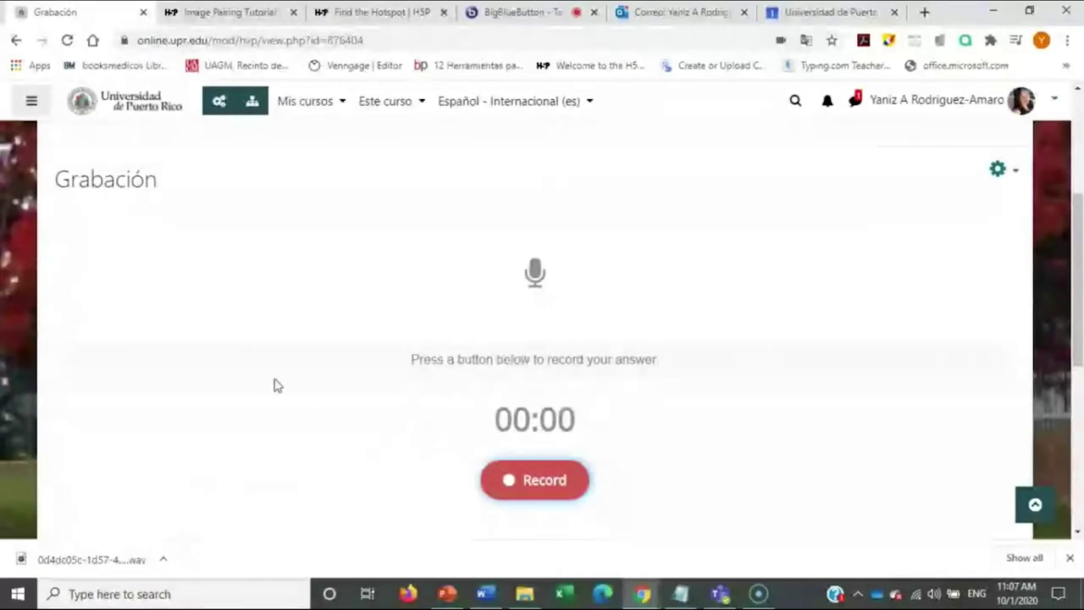
Return to the course's H5P section and open the Drag and Drop activity
scroll(548, 407, down, 2)
scroll(474, 360, up, 5)
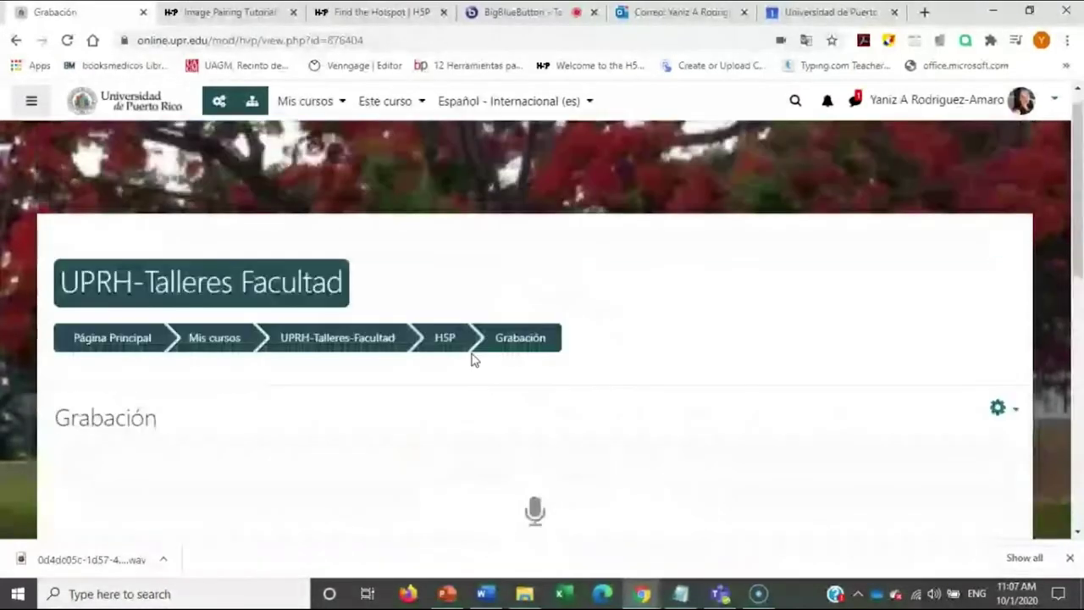
click(448, 341)
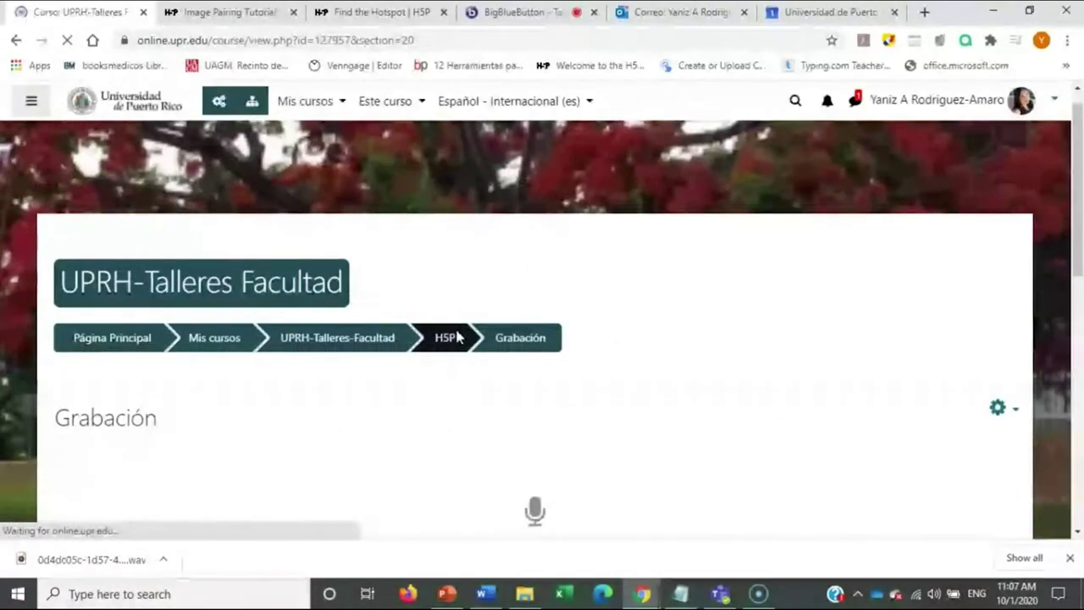
scroll(356, 400, down, 4)
scroll(356, 400, down, 8)
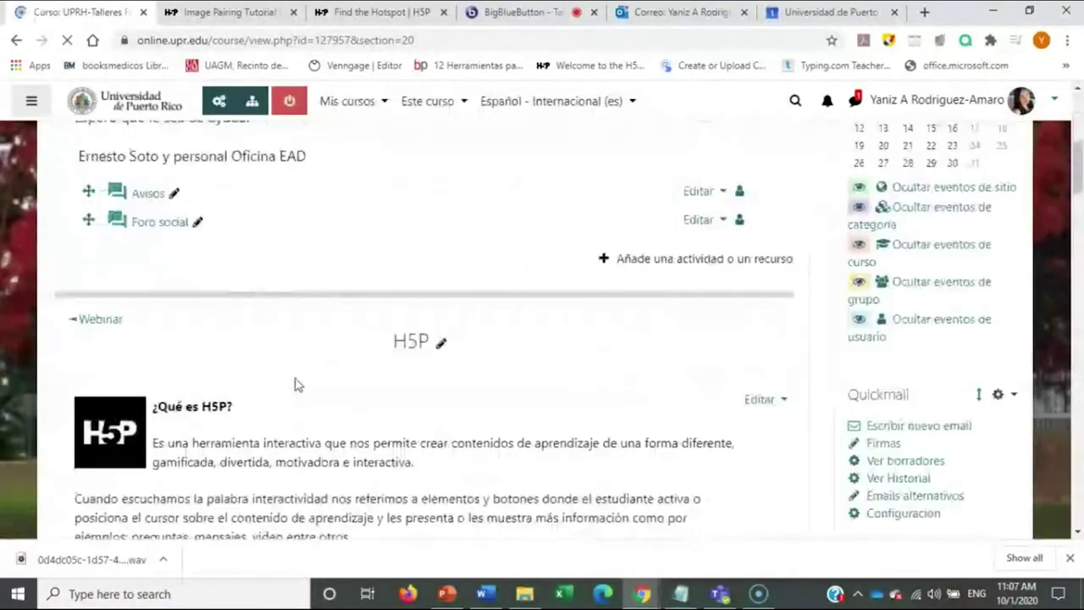
scroll(200, 383, down, 2)
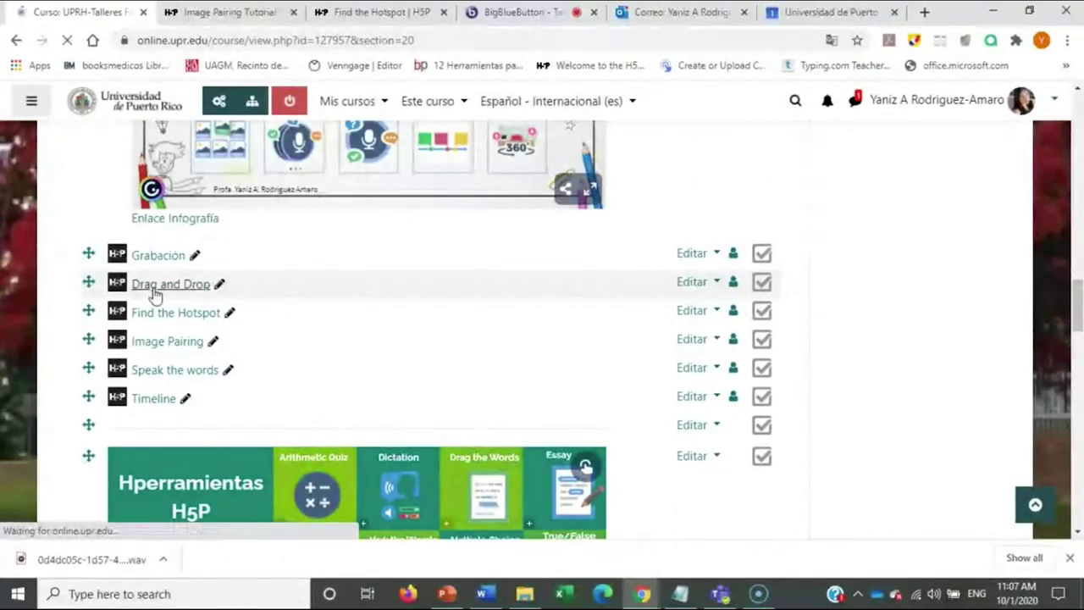
scroll(590, 391, down, 2)
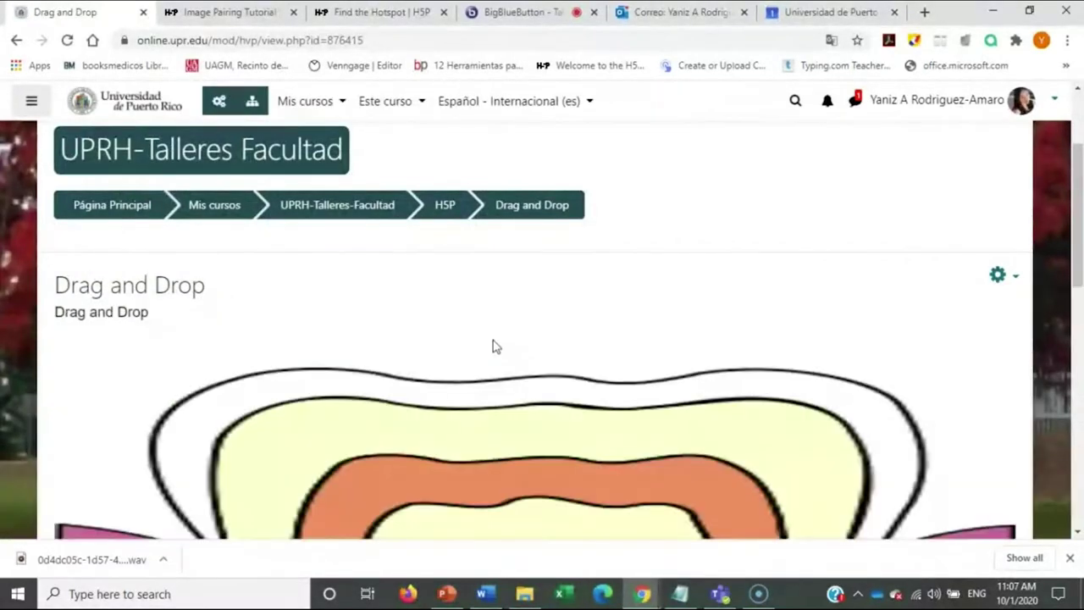
Examine the Drag and Drop activity's tooth diagram and its draggable labels
scroll(503, 362, down, 2)
scroll(503, 363, up, 2)
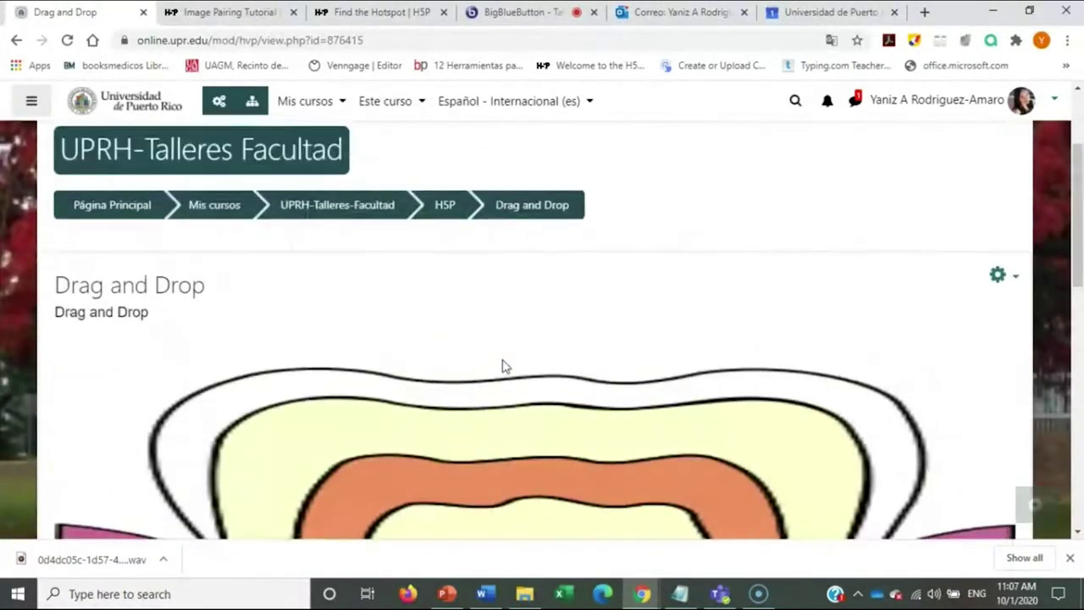
scroll(503, 364, down, 2)
scroll(430, 368, down, 3)
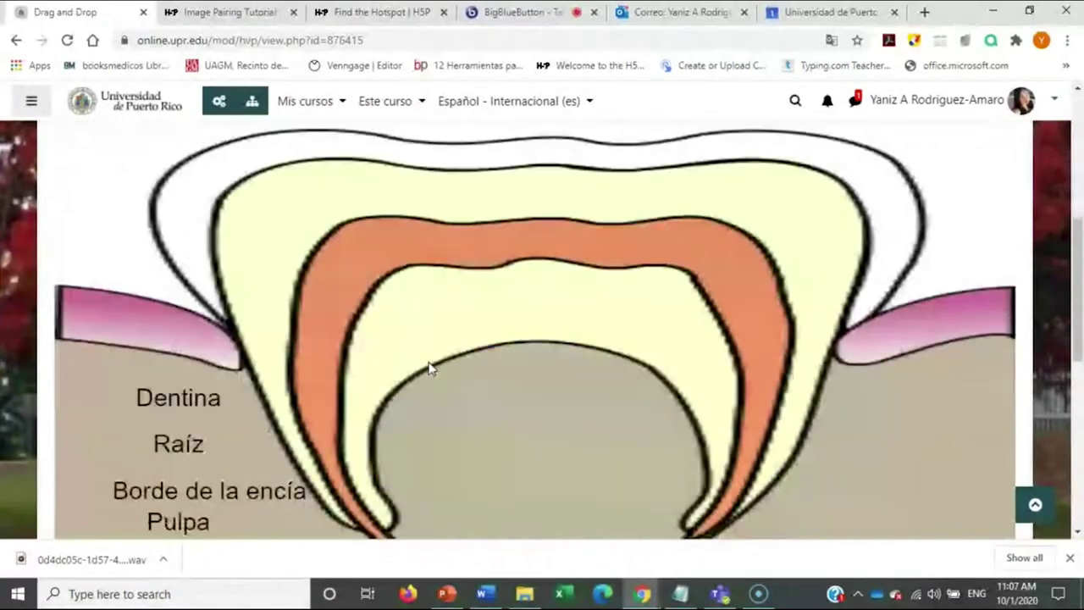
scroll(449, 377, up, 3)
scroll(461, 385, down, 1)
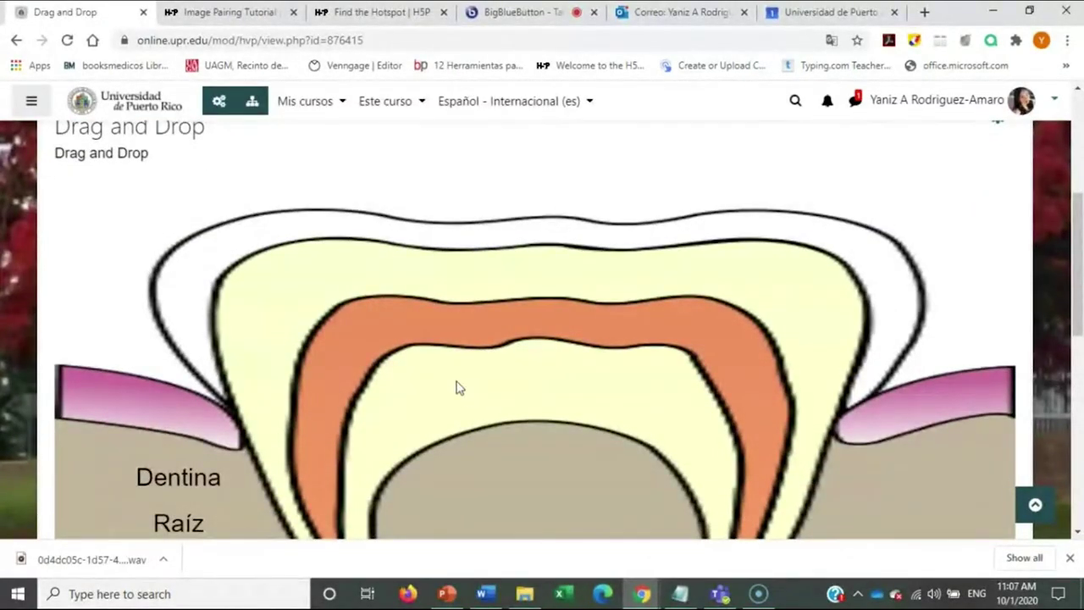
Place Pulpa on the pink gum, Dentina on the orange layer, Raíz beside the right root and Borde de la encía on the outer yellow layer
scroll(455, 386, down, 2)
scroll(646, 370, up, 2)
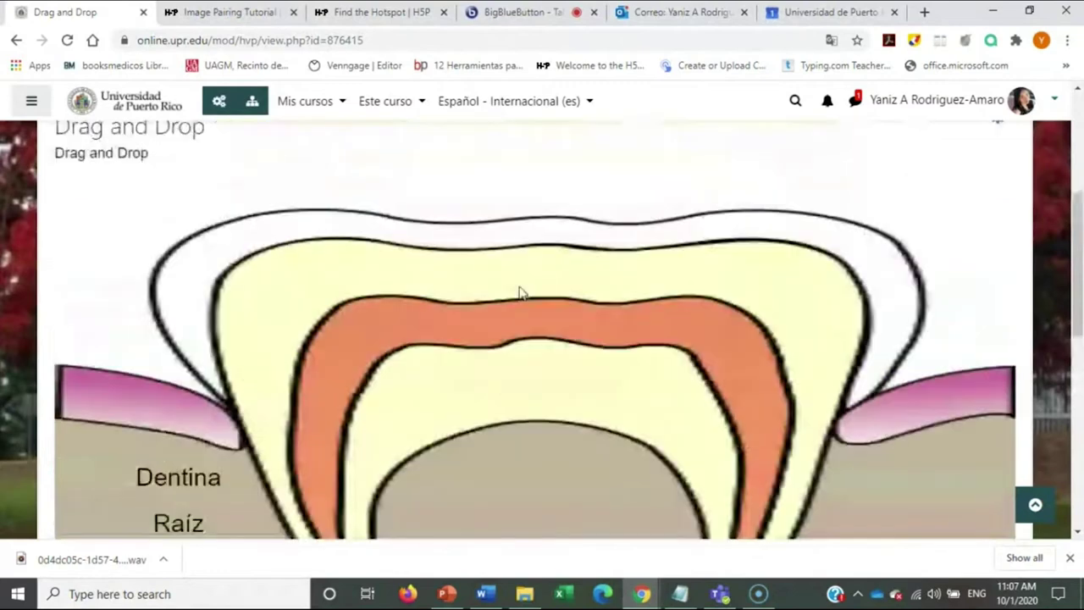
scroll(538, 292, down, 1)
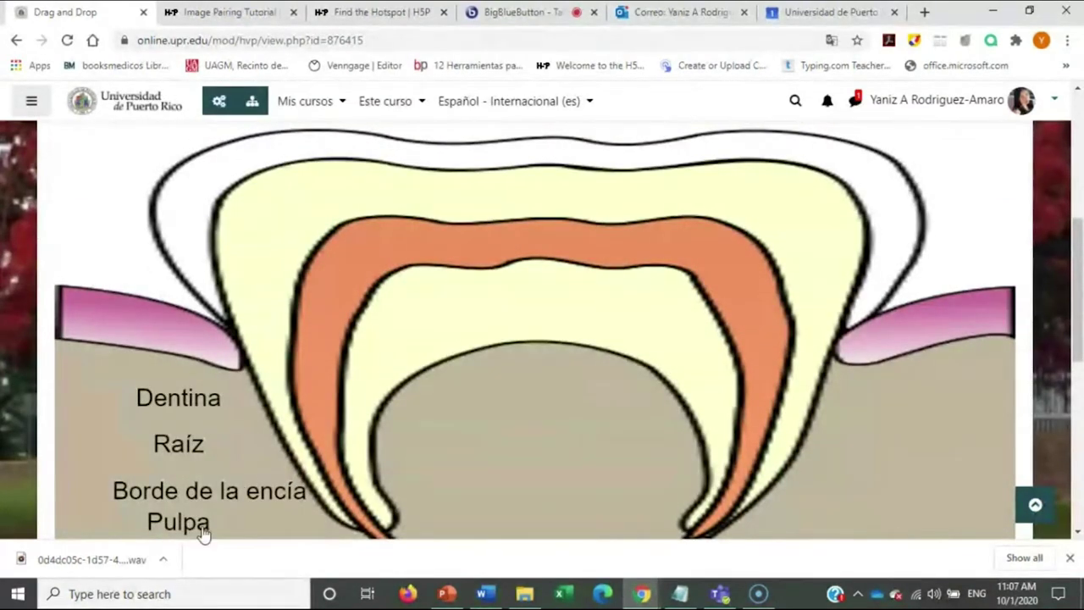
drag(203, 531, 175, 313)
drag(203, 362, 530, 237)
drag(179, 422, 813, 427)
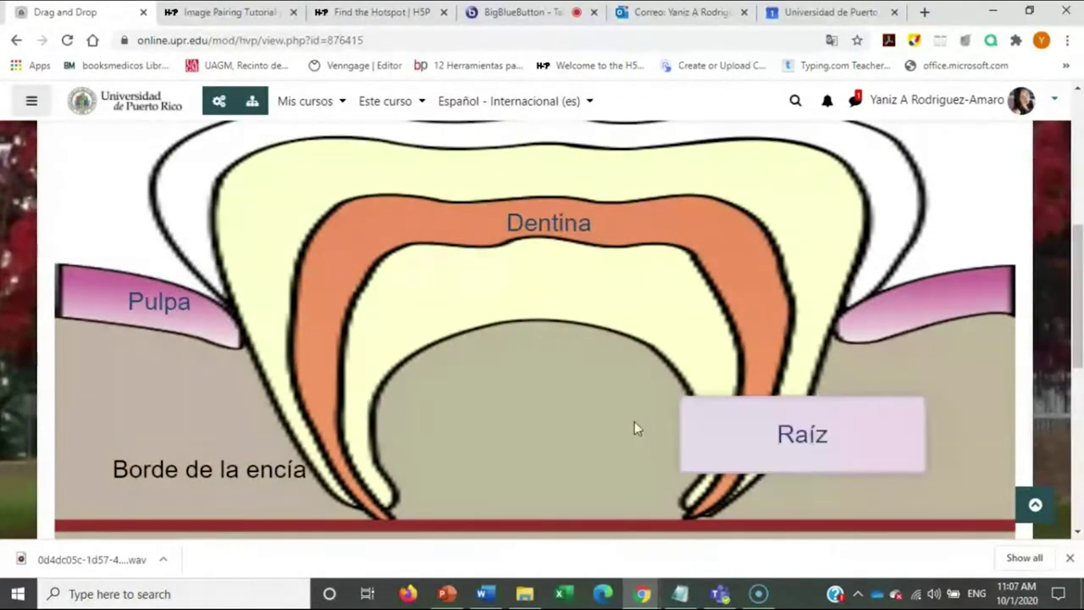
drag(212, 474, 369, 164)
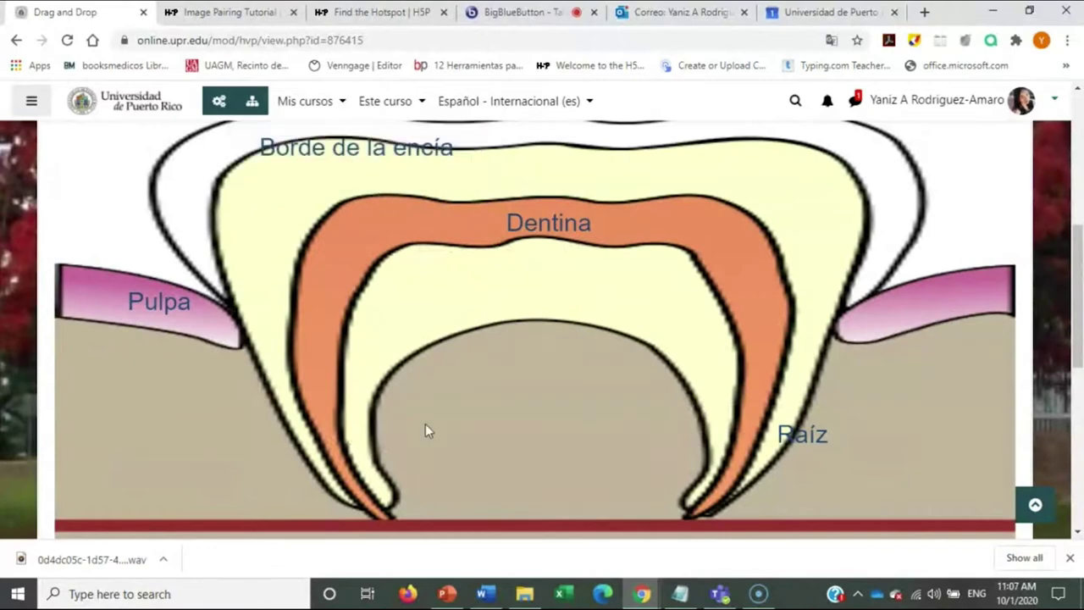
Check the placed labels, review their marks on the tooth diagram and restart the activity
scroll(425, 431, up, 3)
scroll(331, 200, down, 2)
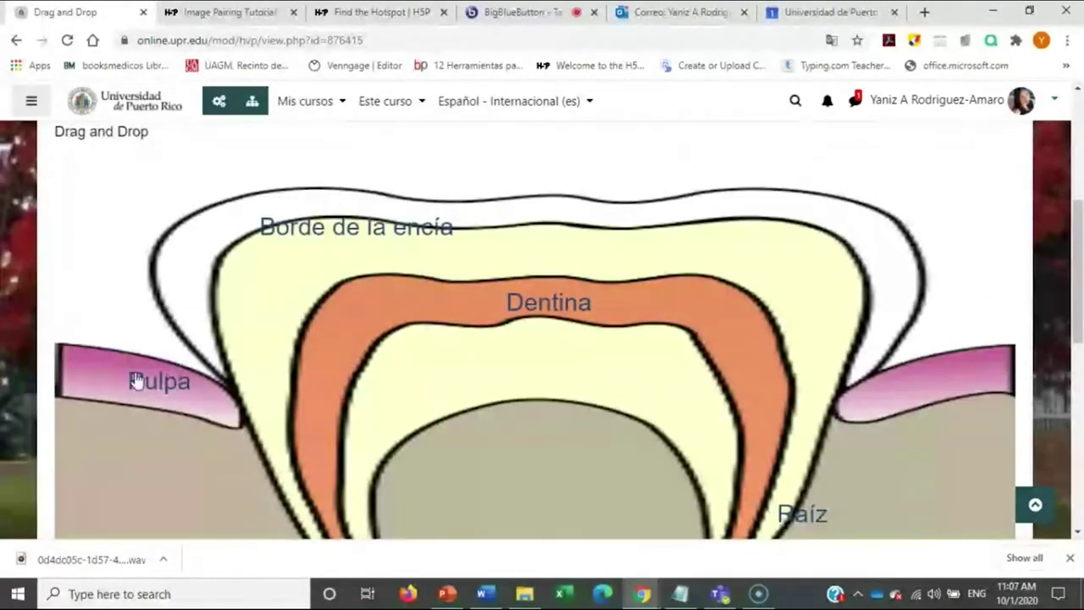
scroll(690, 323, down, 3)
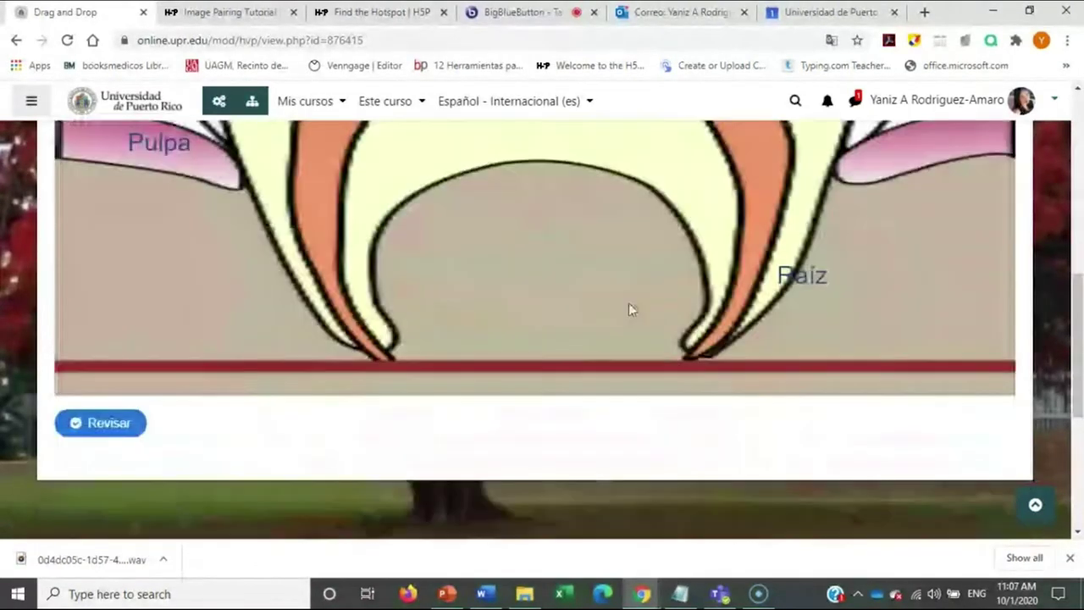
click(87, 427)
scroll(345, 424, up, 3)
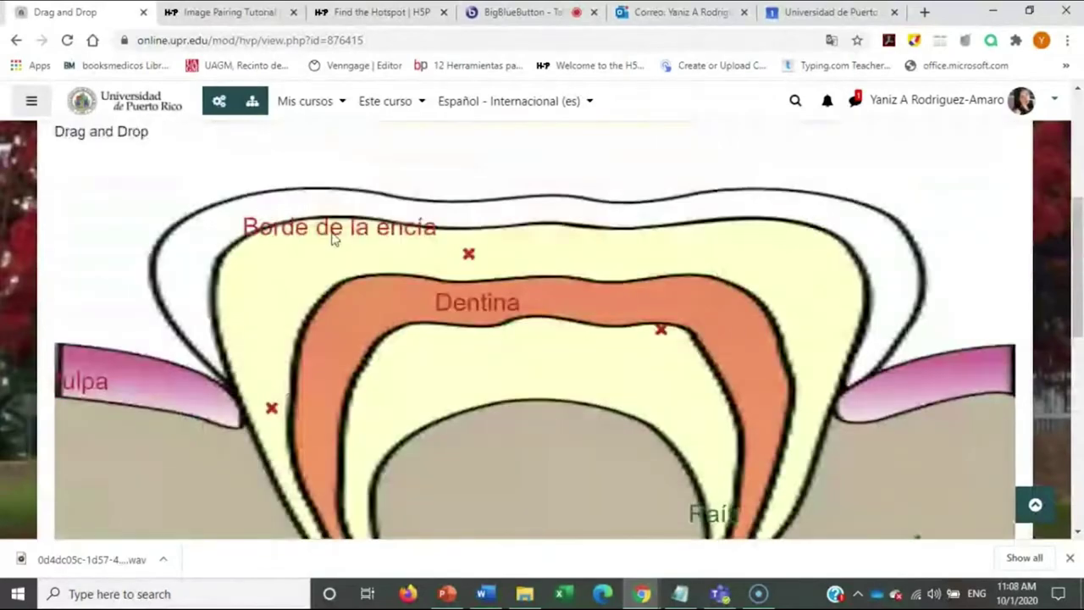
scroll(334, 239, down, 3)
scroll(505, 304, up, 3)
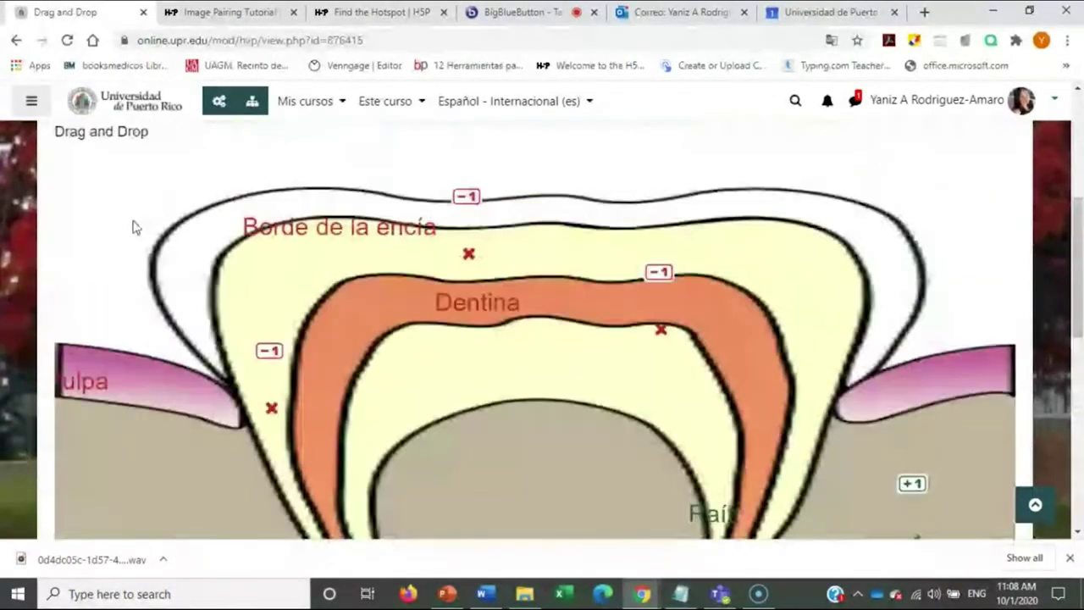
scroll(398, 298, down, 4)
click(295, 383)
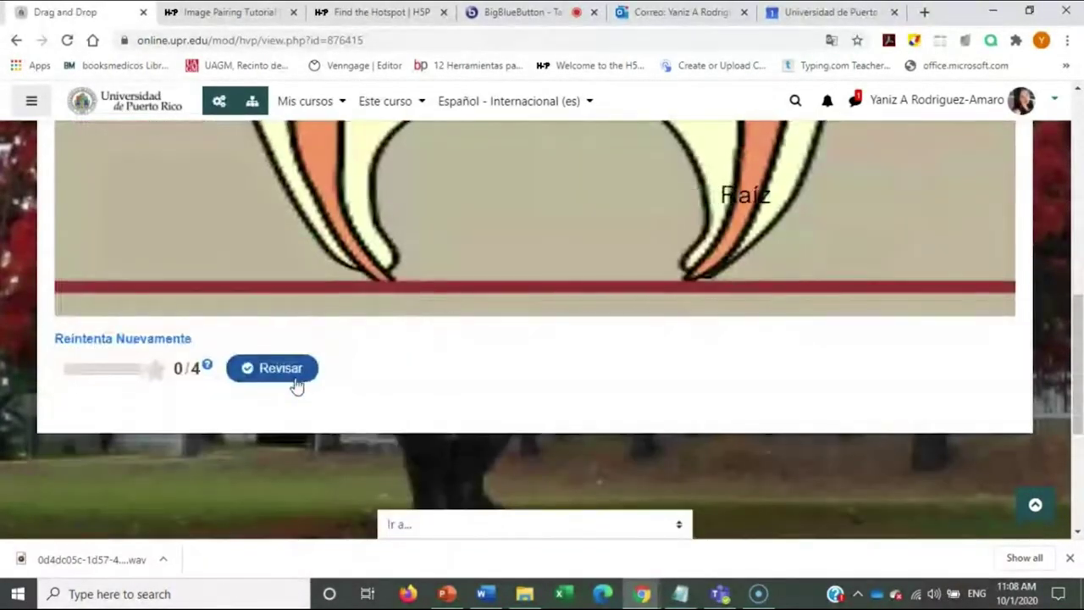
Place Dentina on the outer yellow layer, Borde de la encía on the pink gum, Pulpa on the orange layer and Raíz beside the right root
scroll(411, 350, up, 5)
scroll(206, 385, down, 1)
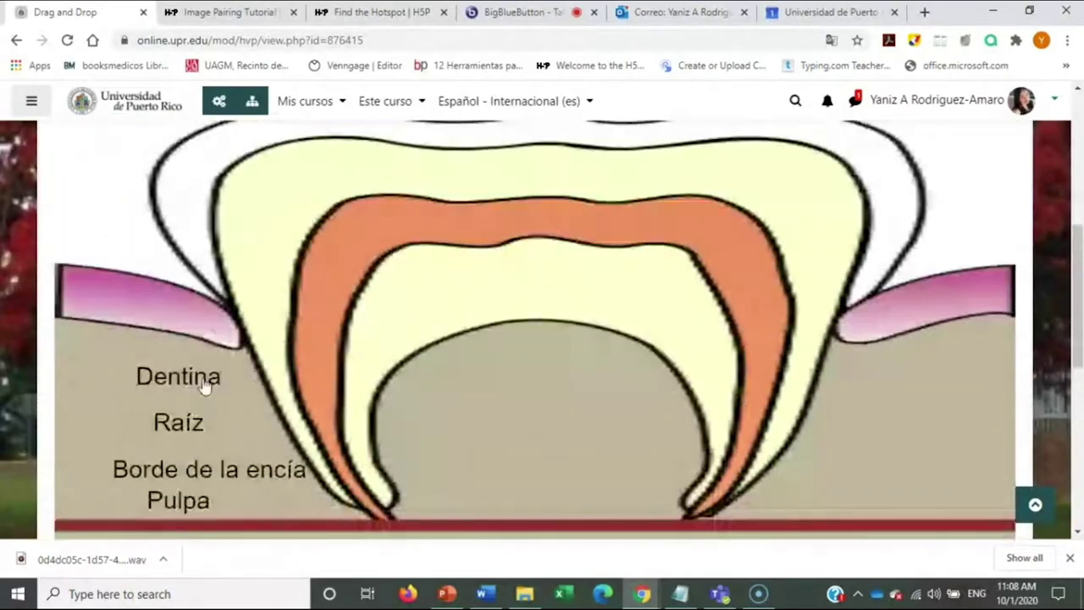
drag(193, 386, 363, 183)
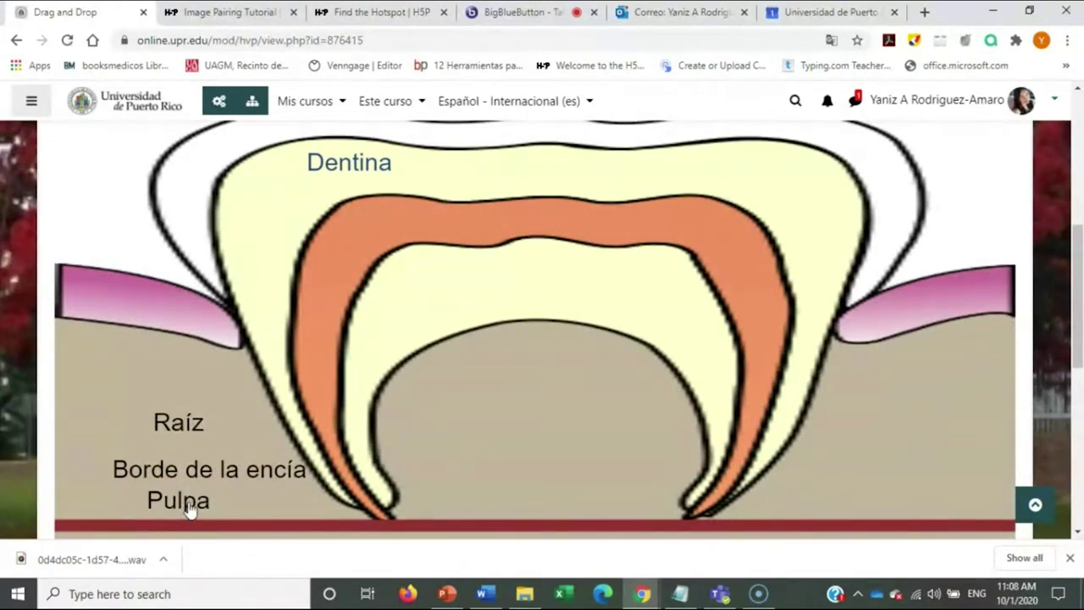
drag(189, 507, 121, 341)
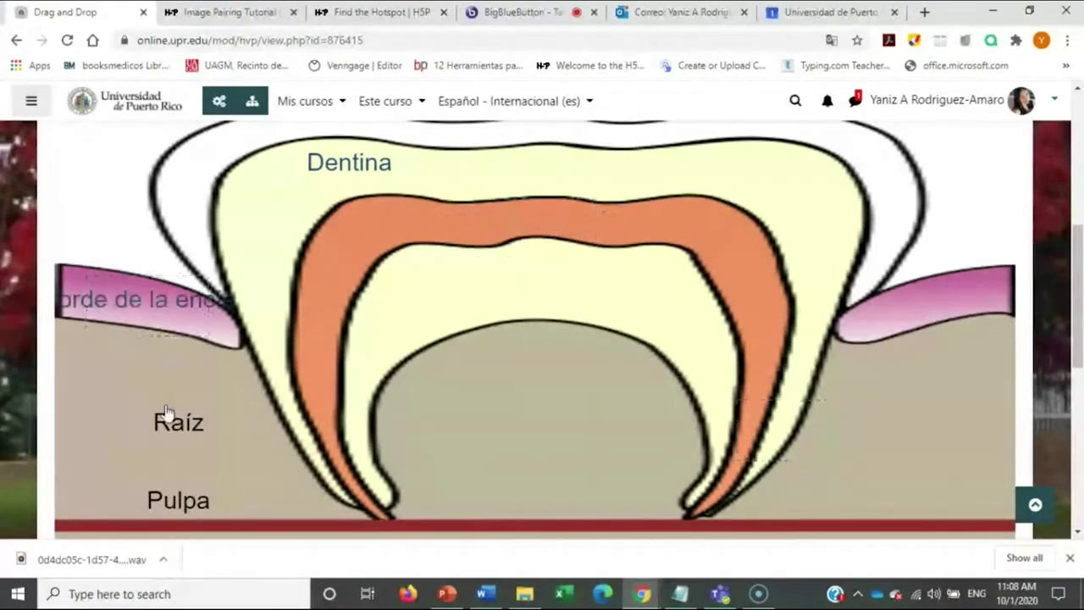
drag(182, 501, 554, 226)
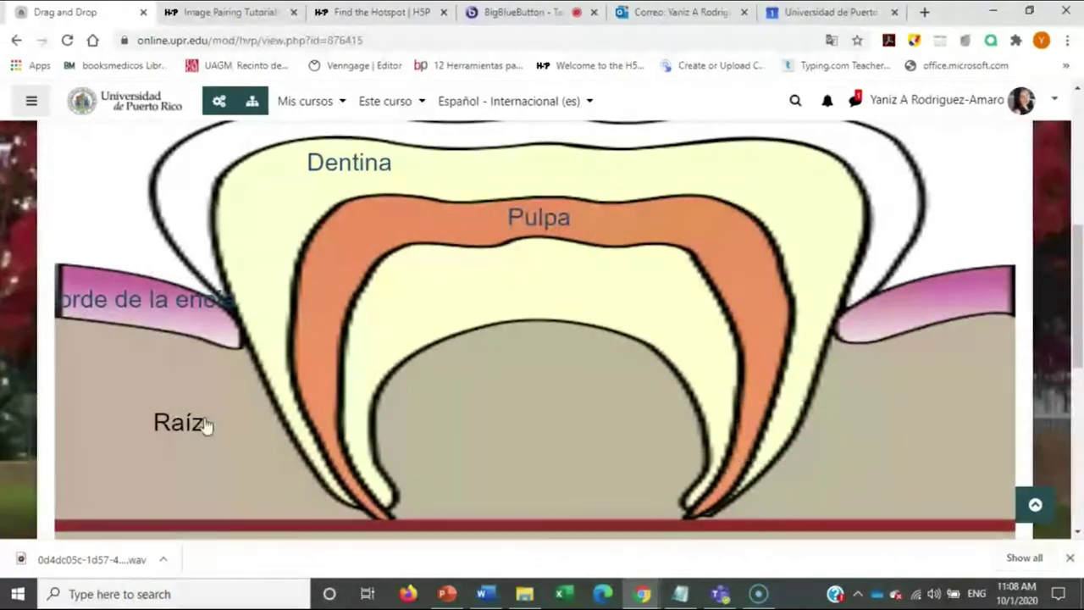
drag(181, 434, 813, 426)
Submit the new label placement for checking and review the feedback across the tooth diagram
scroll(385, 358, down, 3)
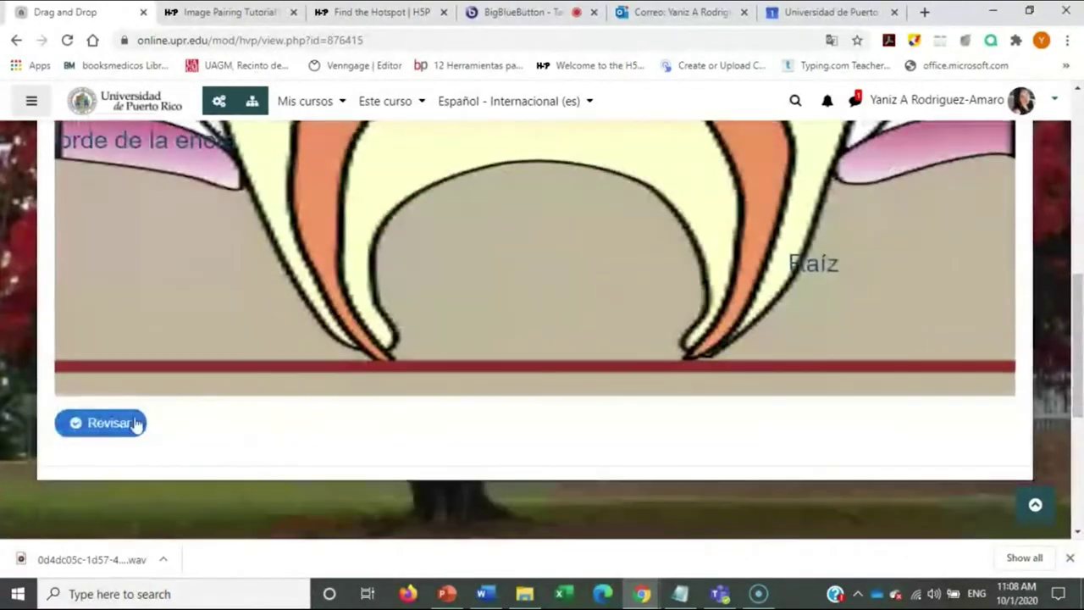
click(121, 430)
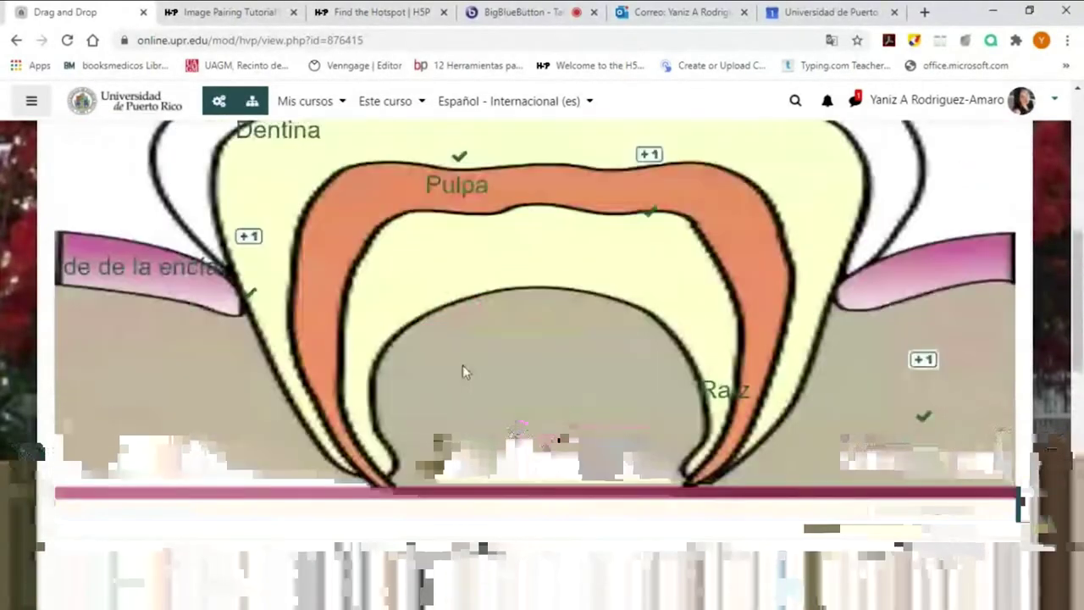
scroll(761, 391, up, 3)
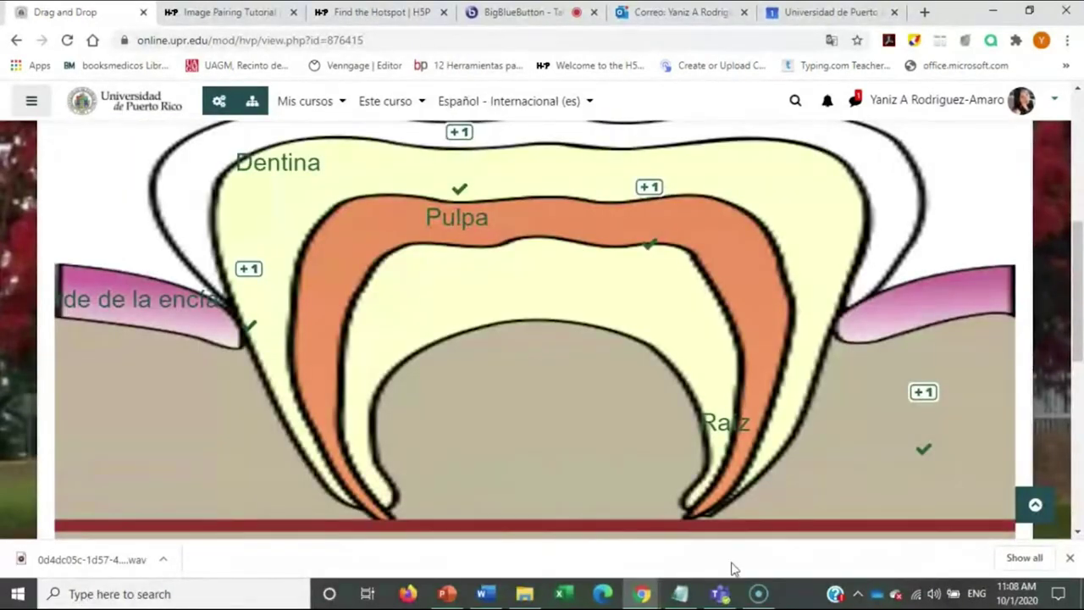
scroll(559, 499, down, 1)
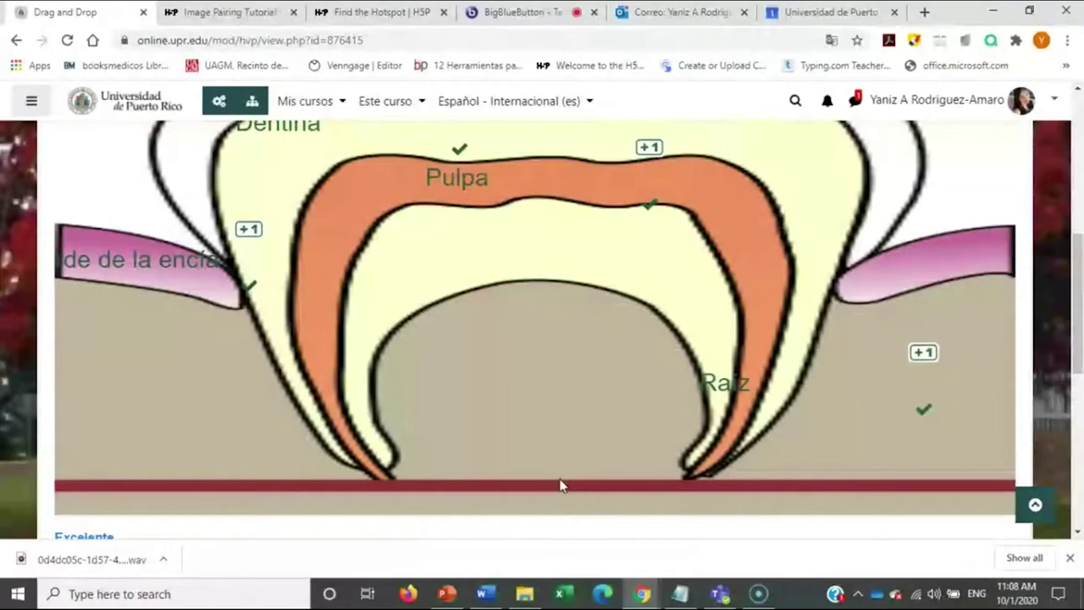
scroll(559, 485, up, 5)
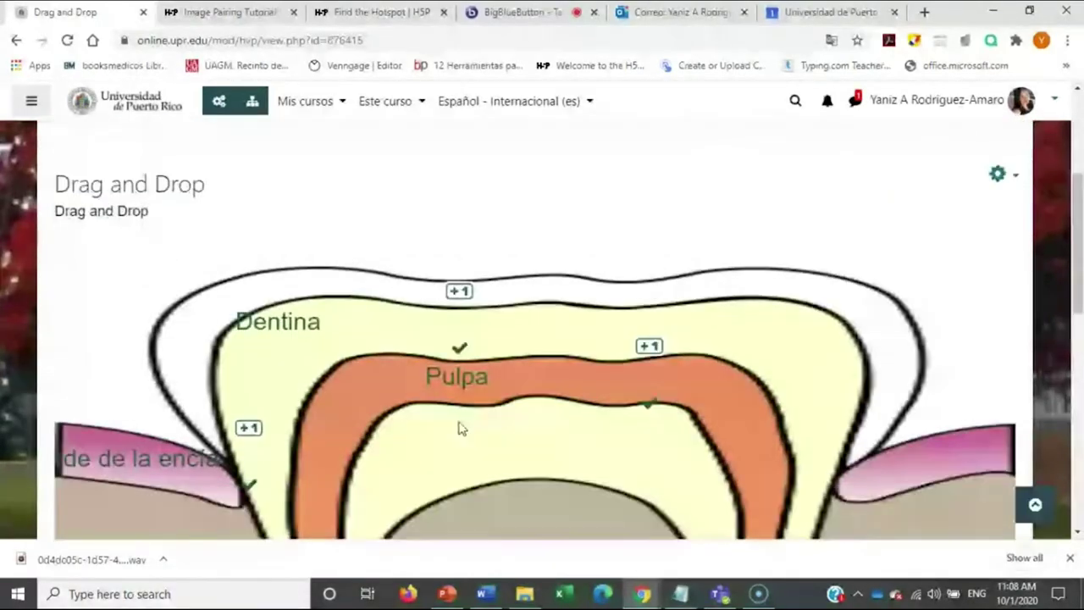
scroll(500, 449, down, 10)
scroll(624, 394, up, 6)
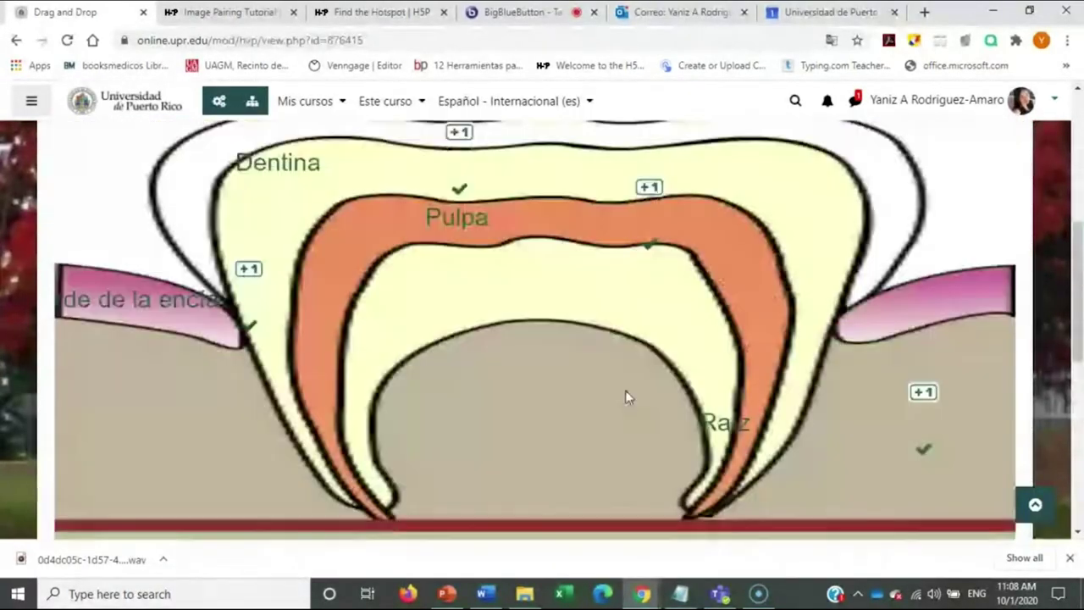
Return to the course's H5P section and open the Image Pairing activity
scroll(625, 396, up, 8)
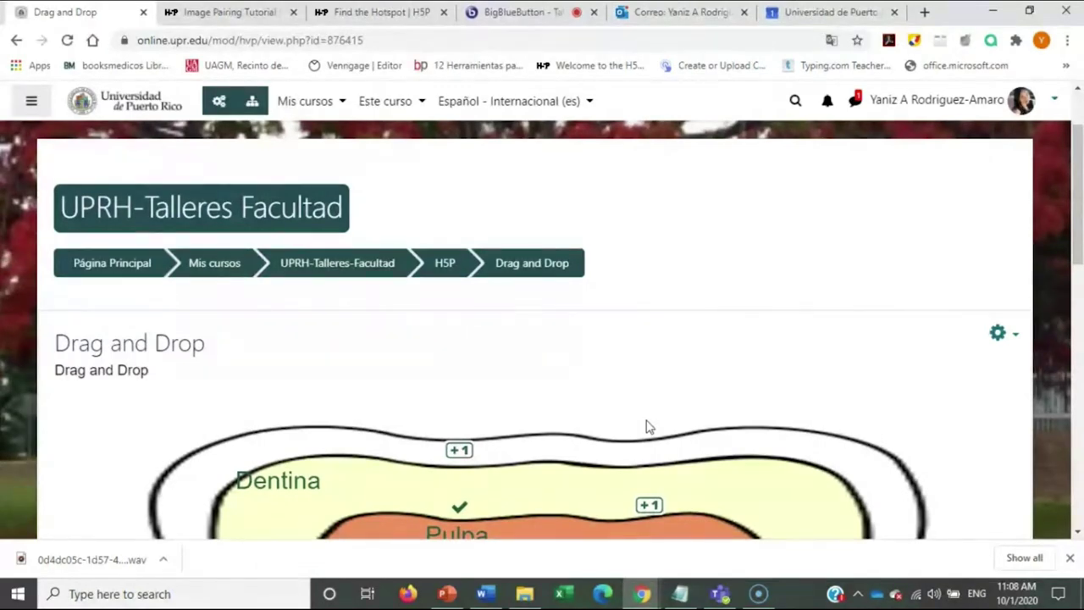
scroll(510, 215, down, 1)
scroll(484, 220, up, 1)
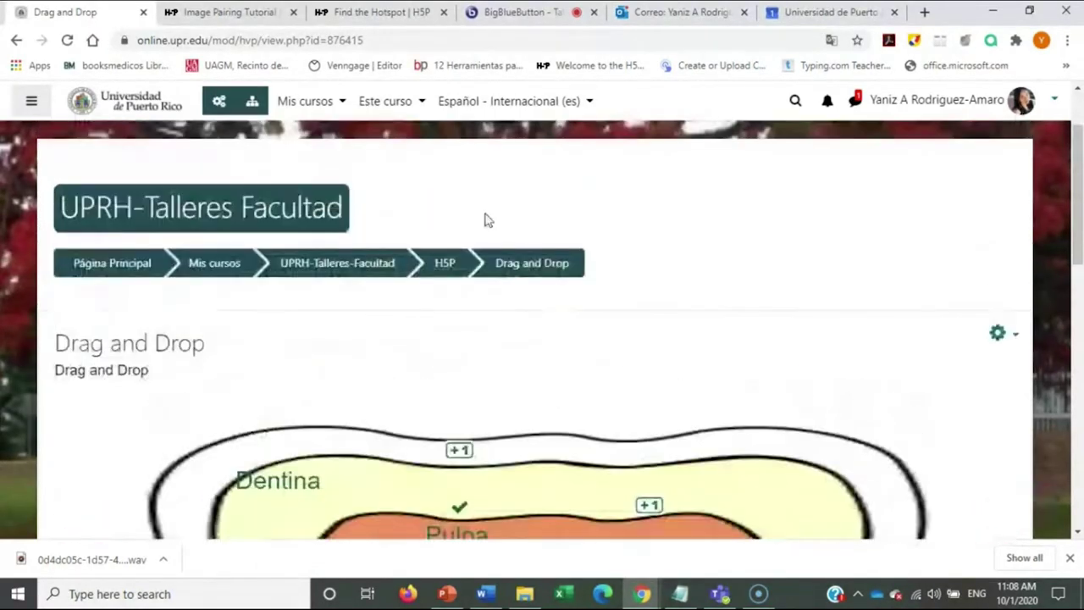
click(446, 264)
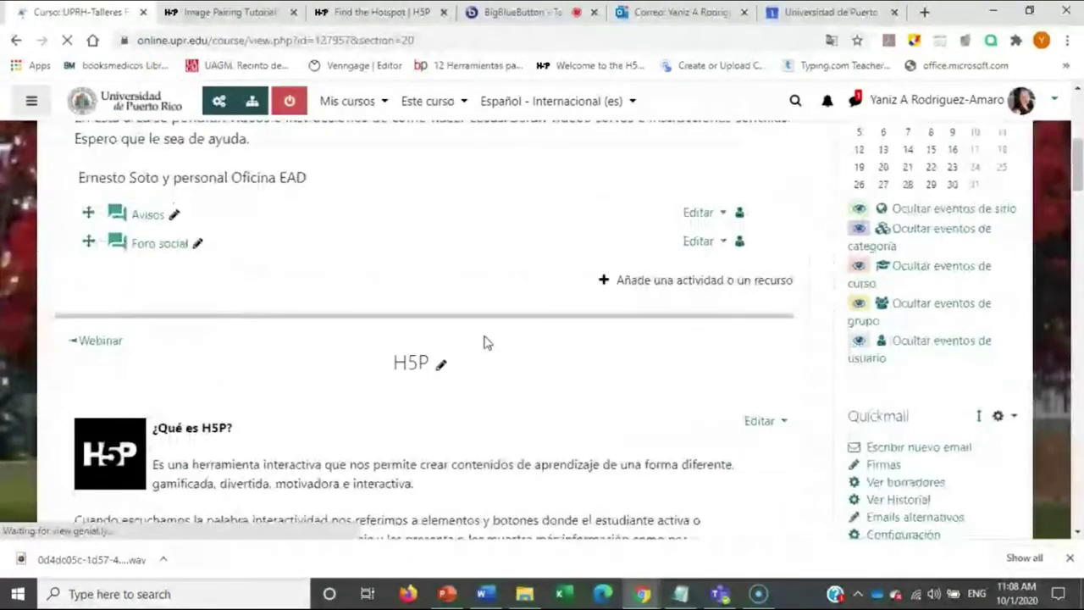
scroll(484, 342, down, 15)
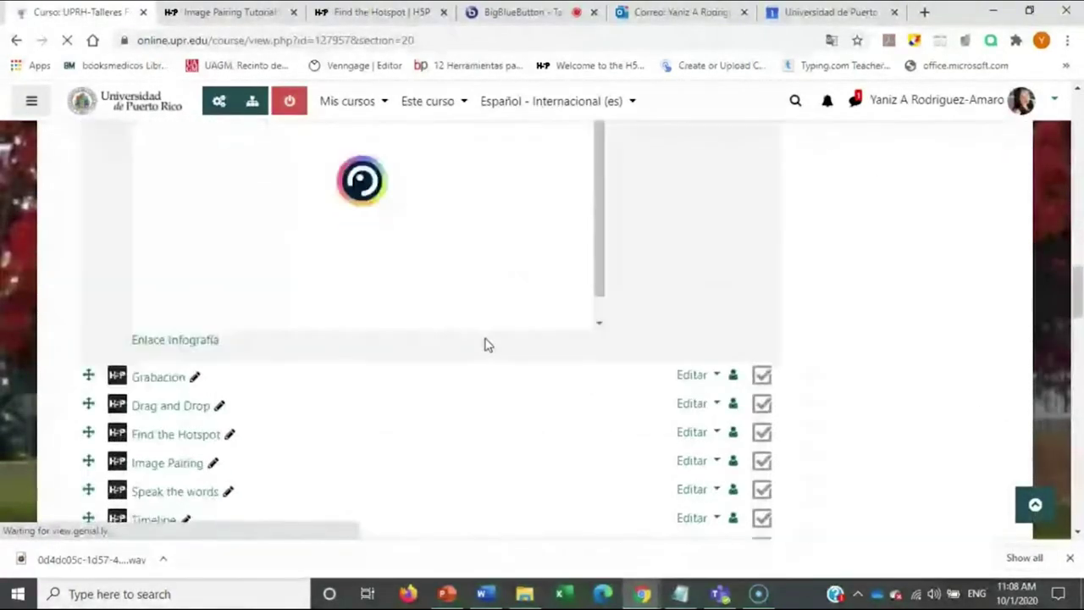
scroll(483, 342, down, 4)
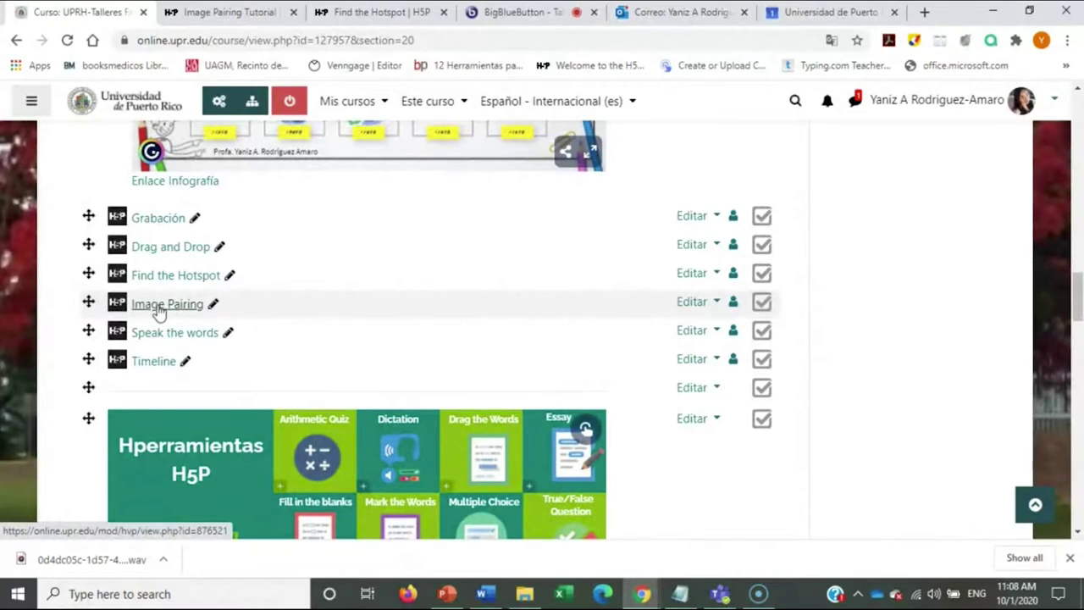
click(172, 311)
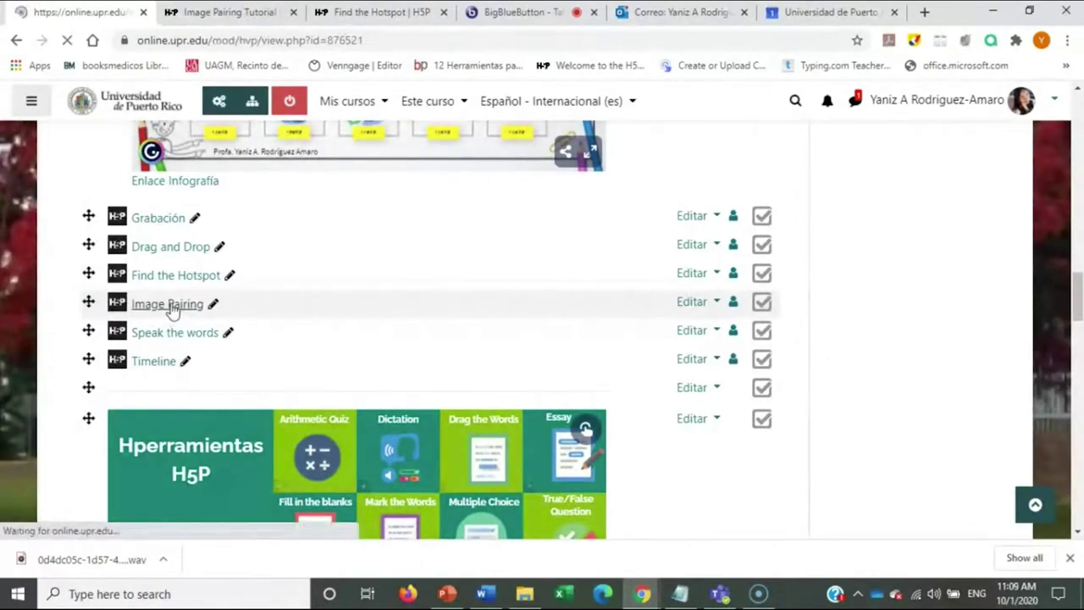
Match the caped figure to Extreme Close Up, Spider-Man to Knee Shot, the eye to Full Shot and the woman's face to Close Up
scroll(618, 297, down, 4)
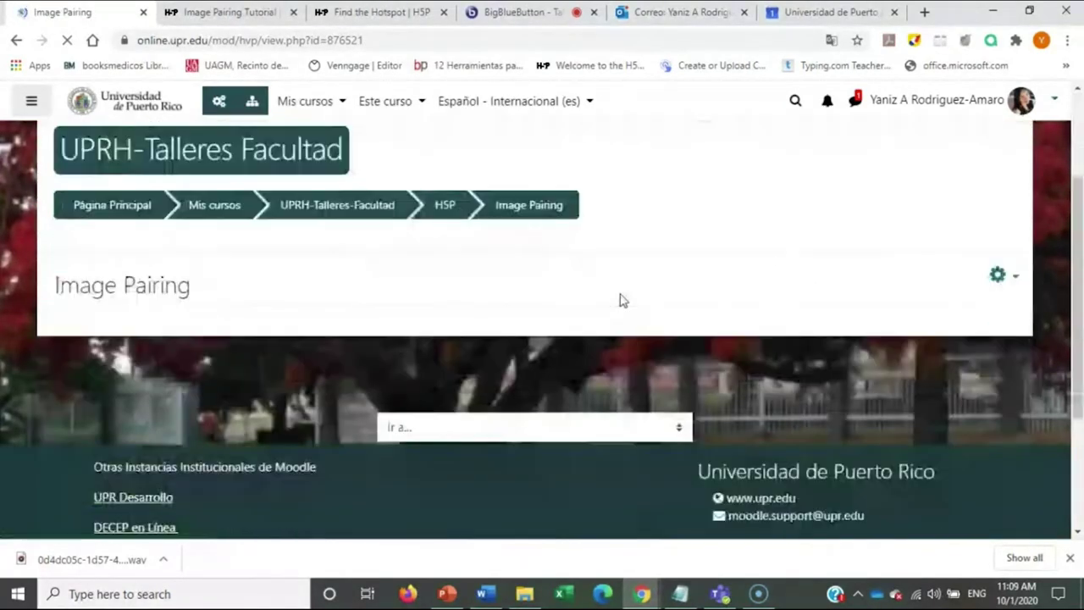
scroll(254, 271, up, 2)
scroll(511, 317, down, 2)
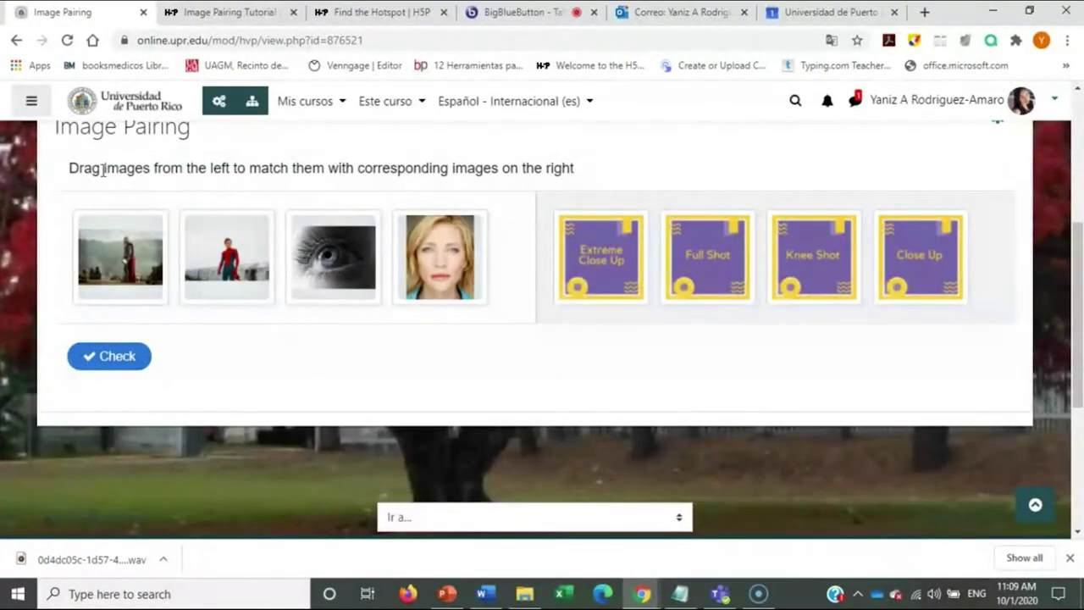
drag(116, 273, 601, 271)
drag(230, 275, 829, 284)
drag(328, 279, 697, 296)
drag(438, 271, 923, 283)
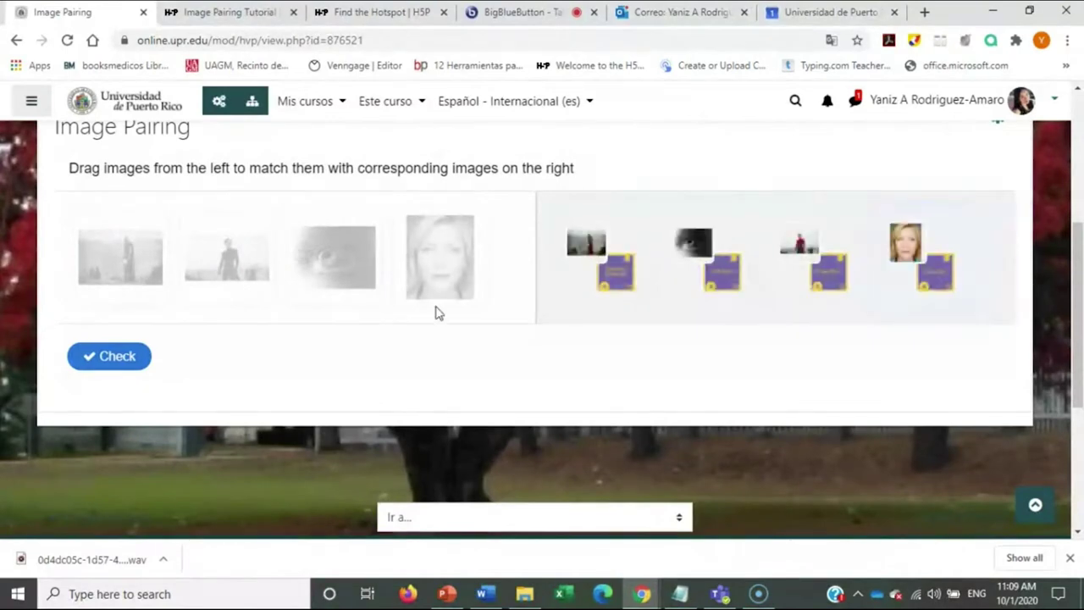
Check the image pairs and reset the Image Pairing activity for a new attempt
click(89, 362)
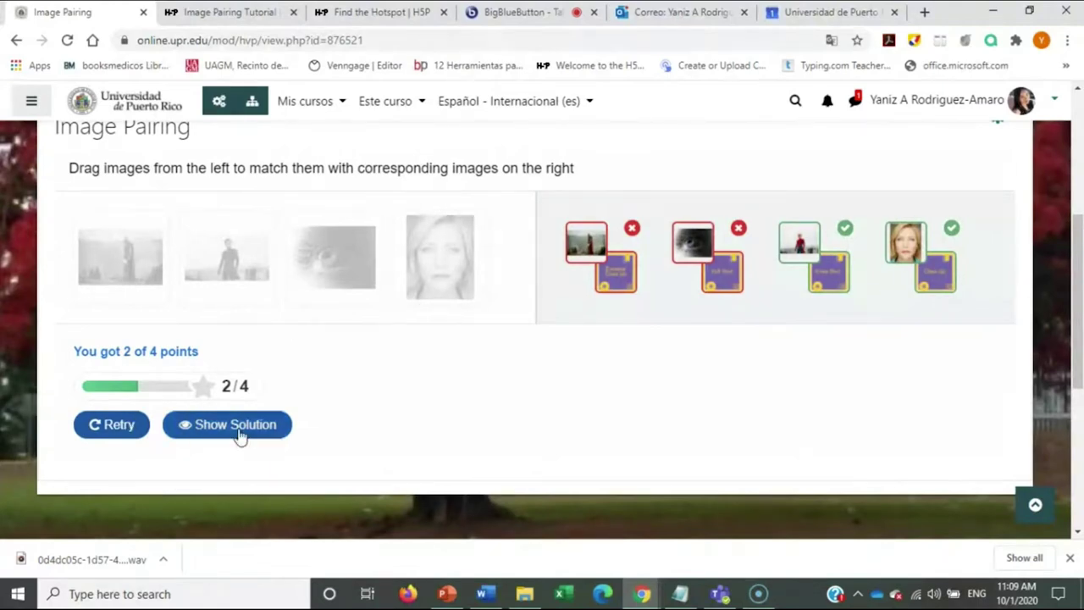
click(111, 435)
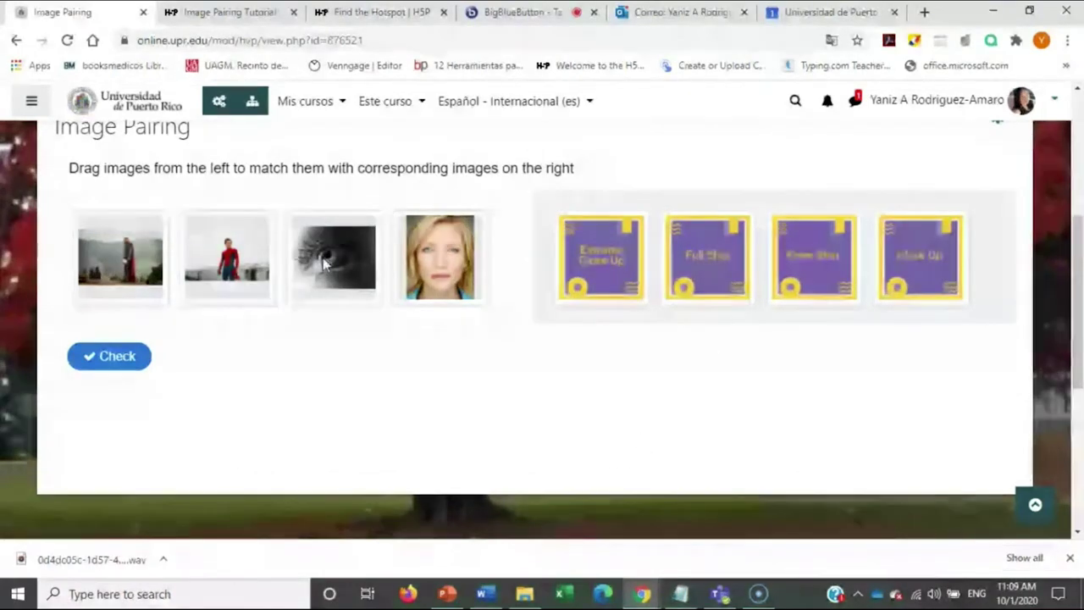
Return to the course's H5P section and open the Speak the words activity
scroll(695, 351, up, 4)
scroll(715, 356, down, 2)
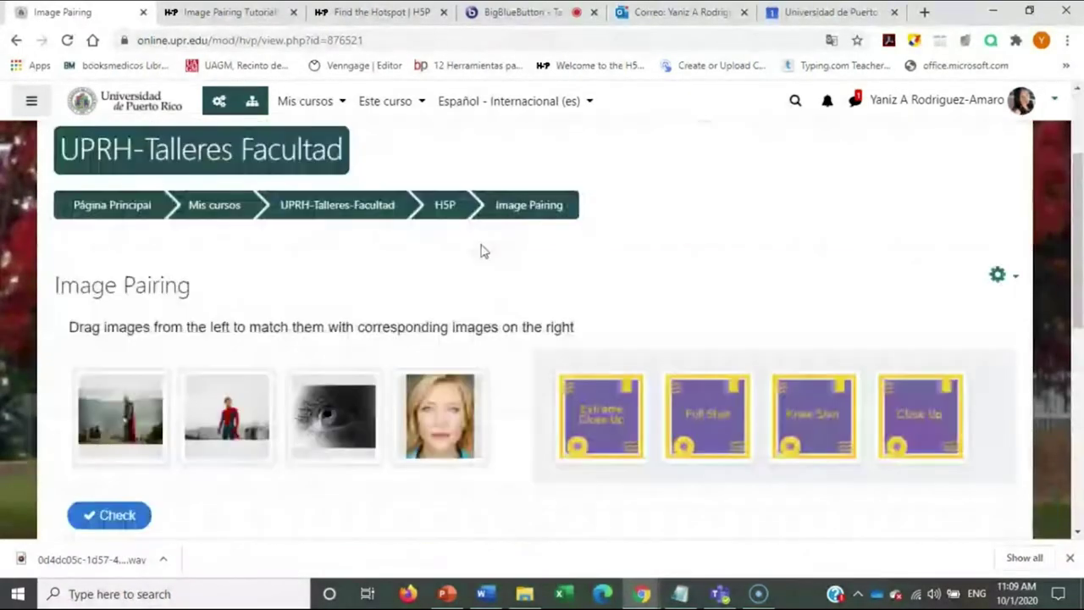
click(443, 205)
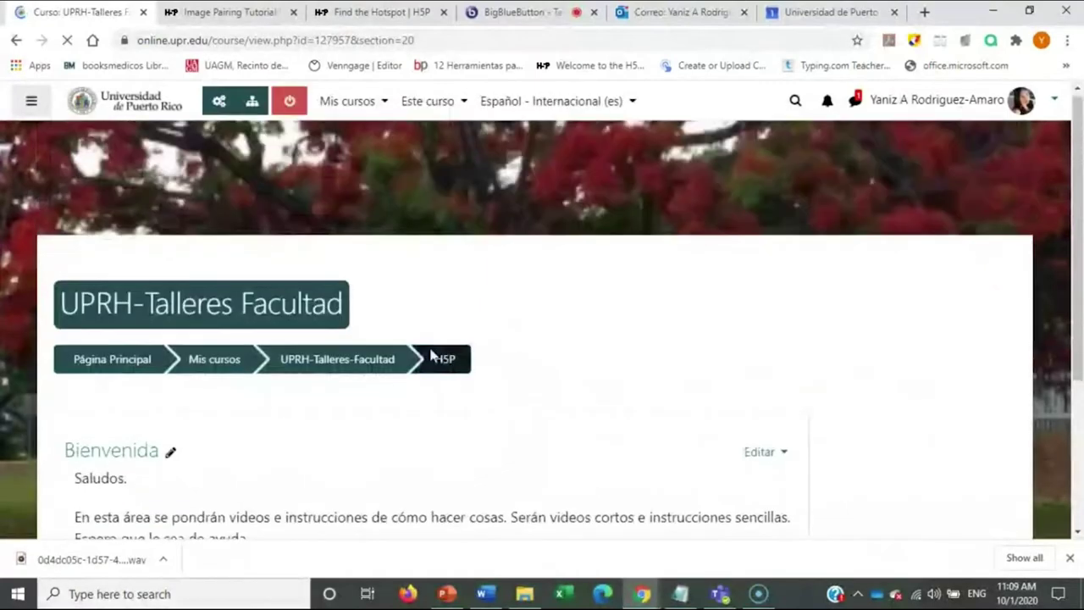
scroll(214, 319, down, 10)
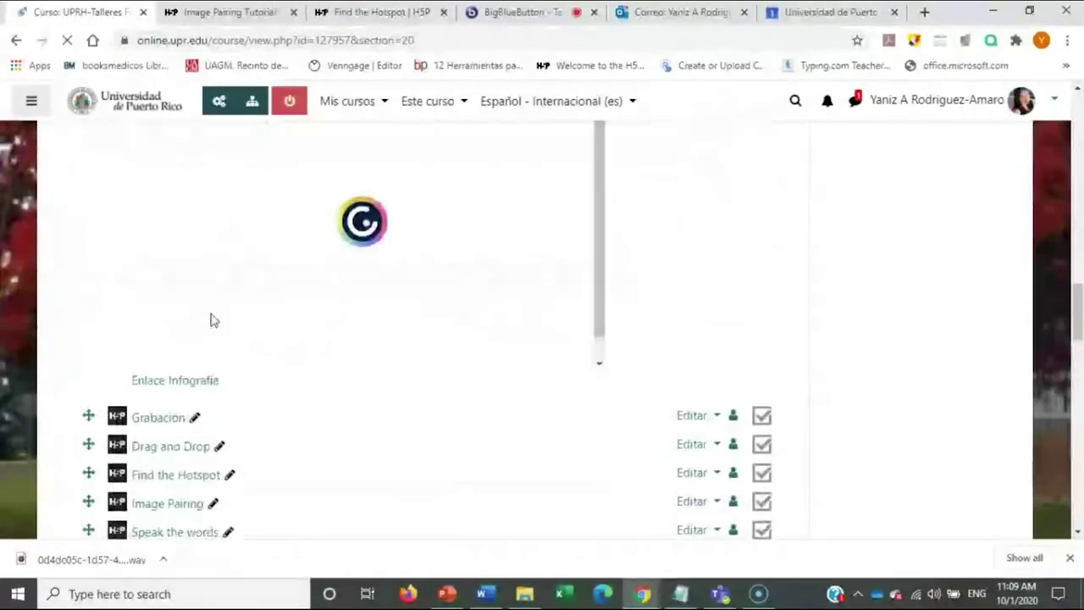
scroll(208, 314, up, 3)
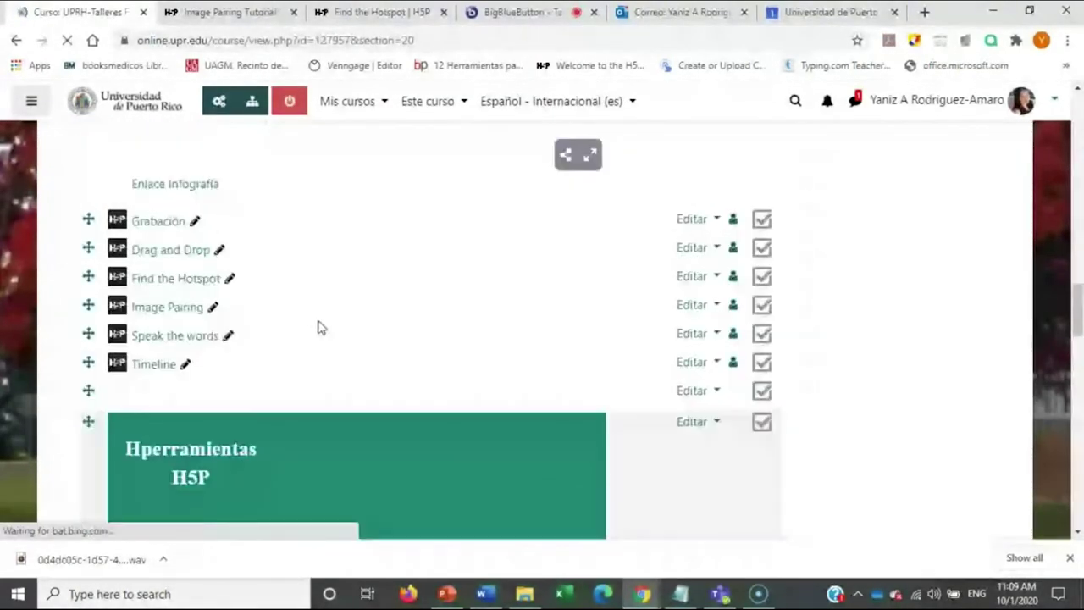
click(161, 336)
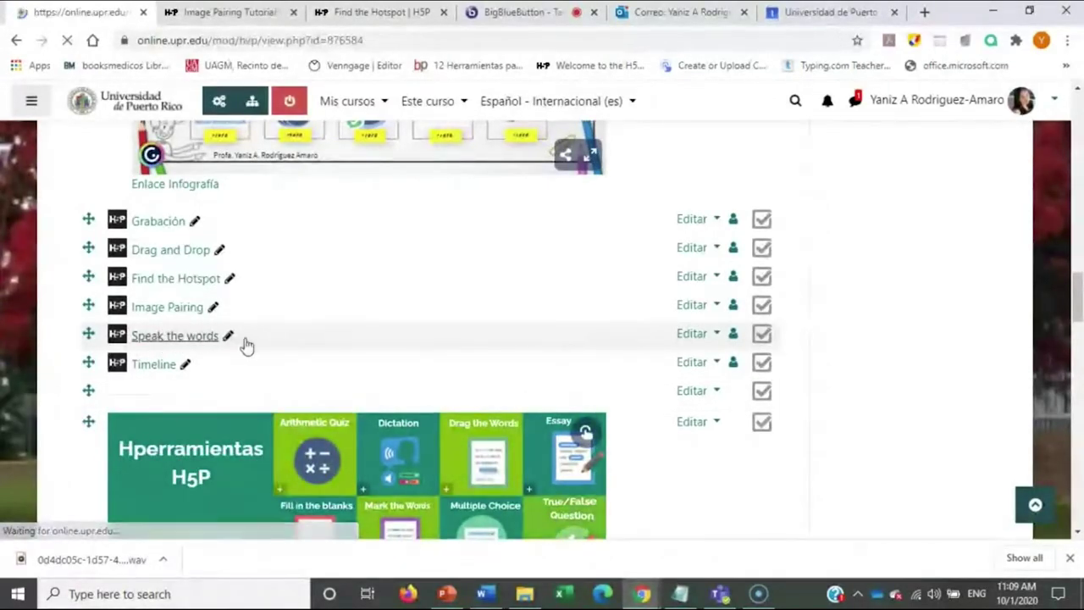
Answer the incisor function question by voice in the Speak the words activity
scroll(452, 369, down, 1)
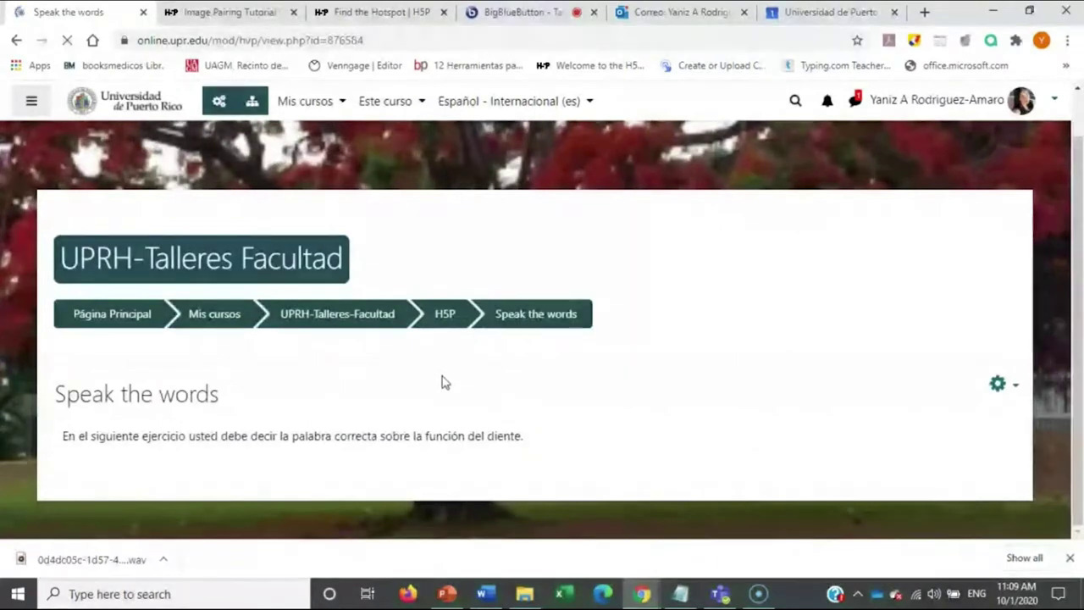
scroll(119, 415, down, 3)
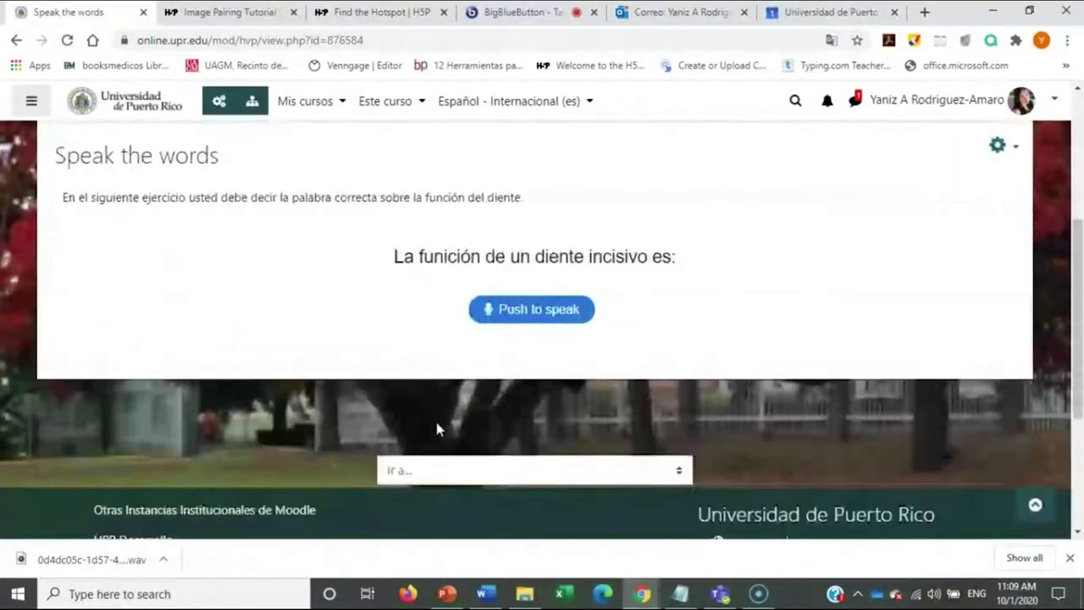
click(563, 314)
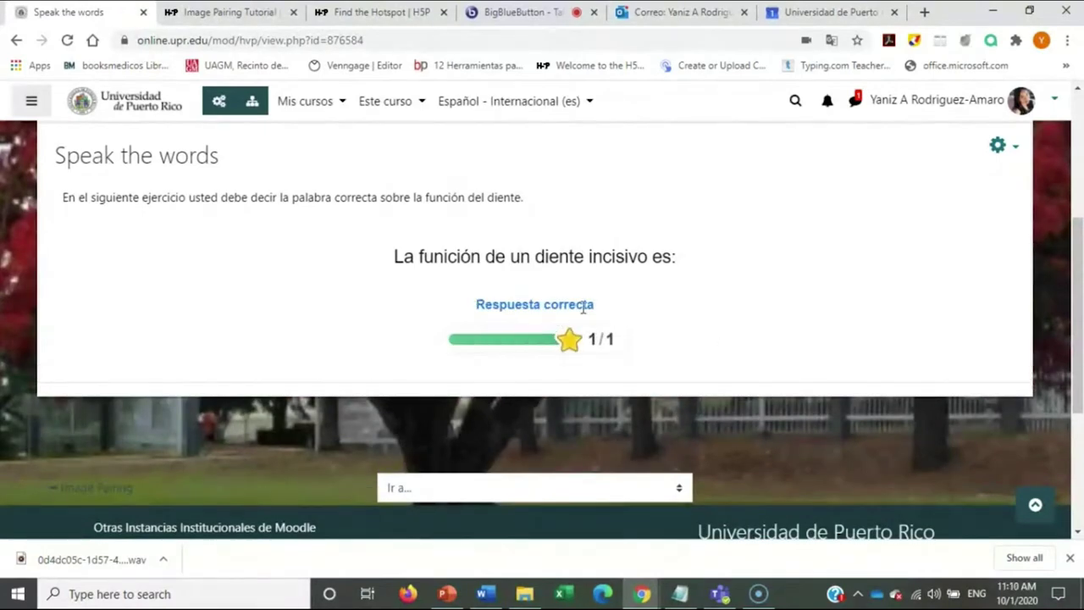
Return to the course's H5P section and reopen the Speak the words activity at its spoken question
scroll(444, 239, up, 2)
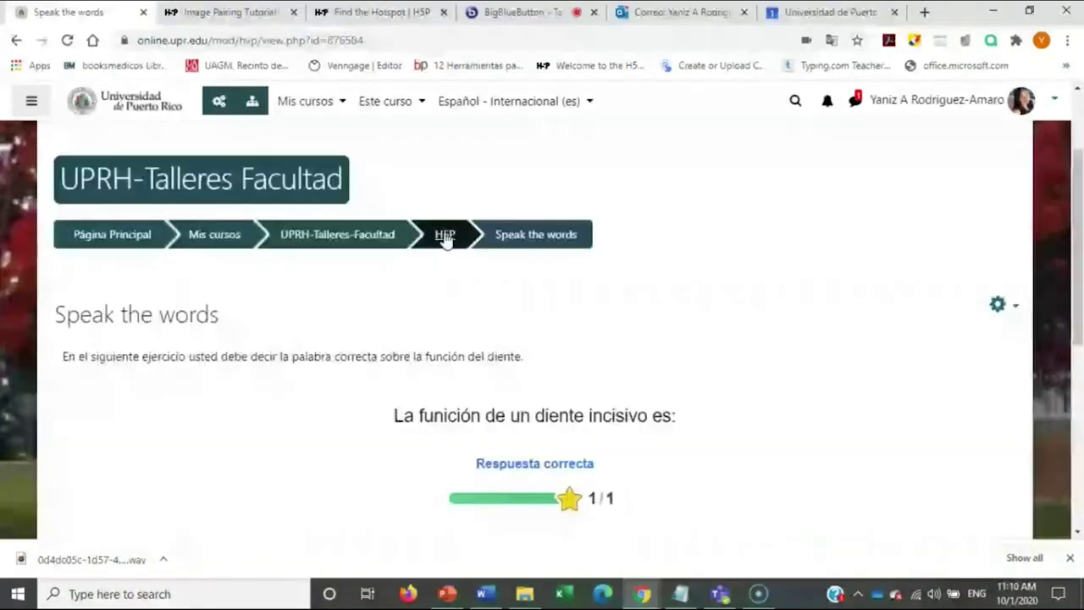
click(445, 239)
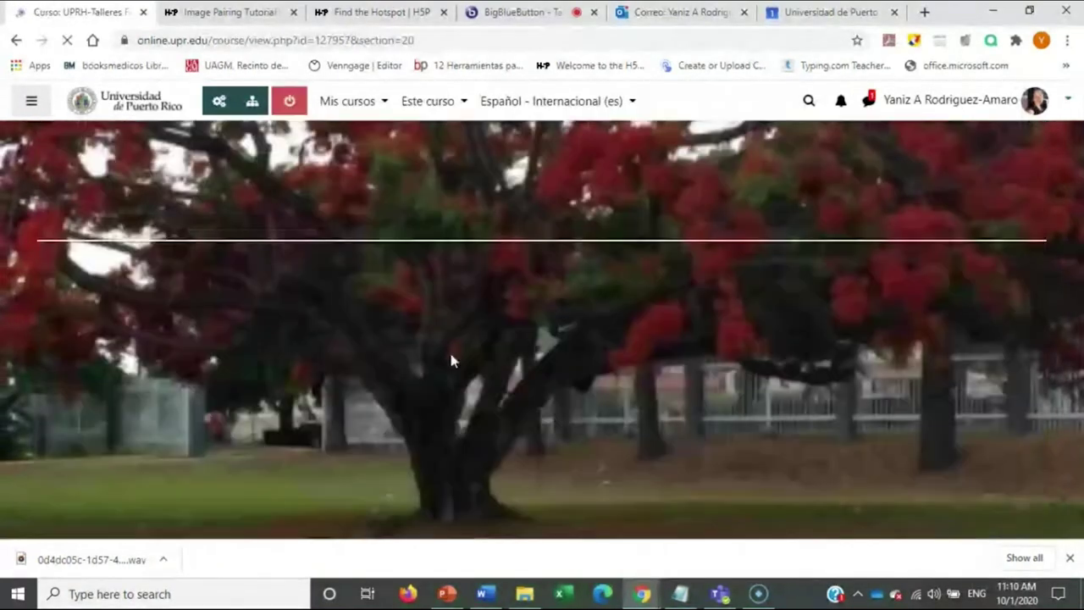
scroll(322, 368, down, 5)
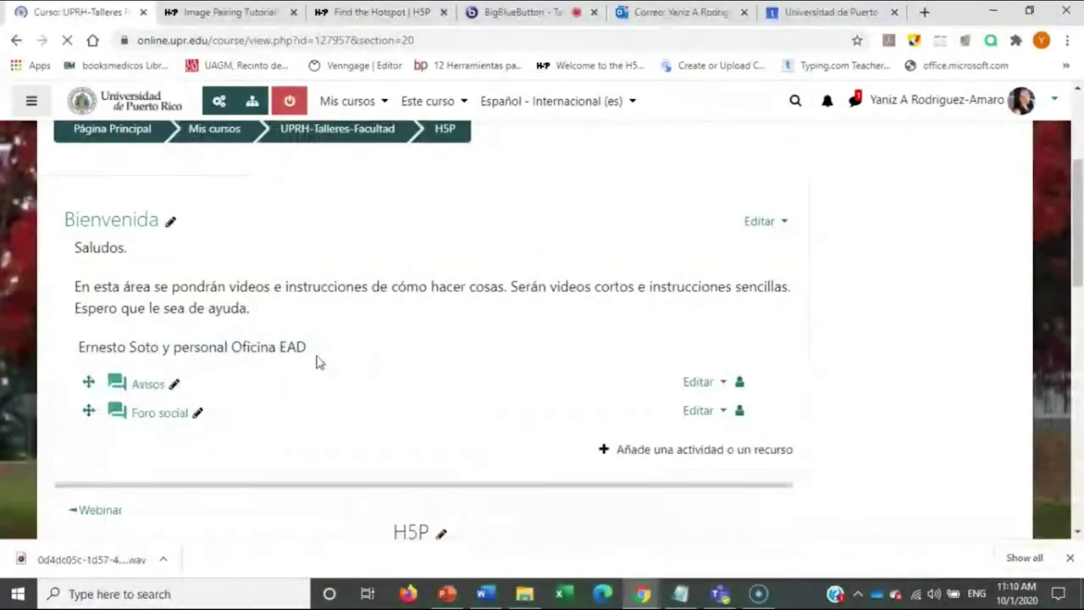
scroll(283, 350, down, 10)
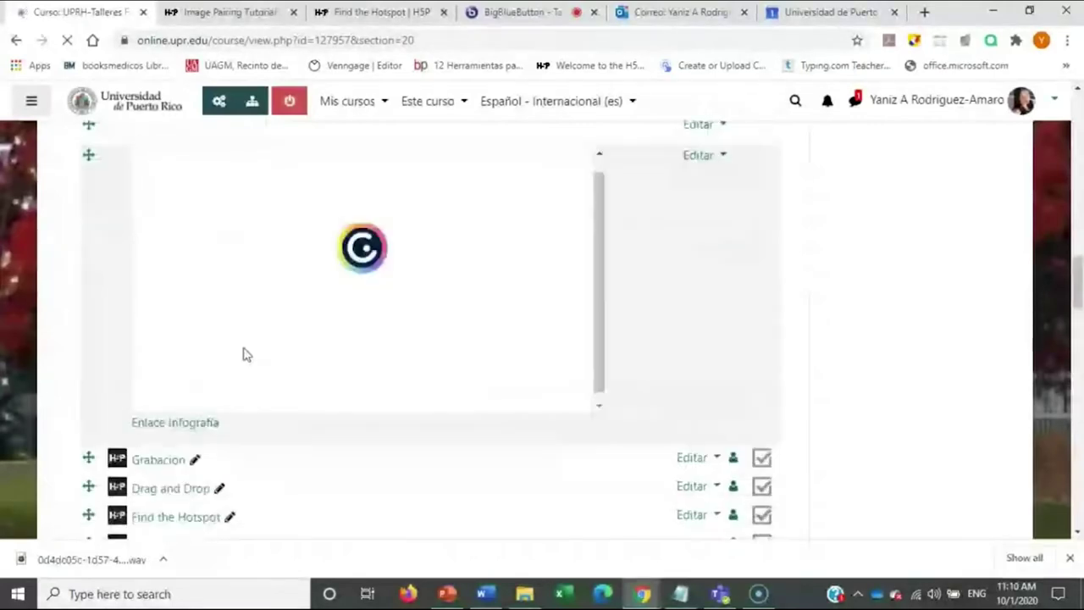
scroll(287, 385, down, 3)
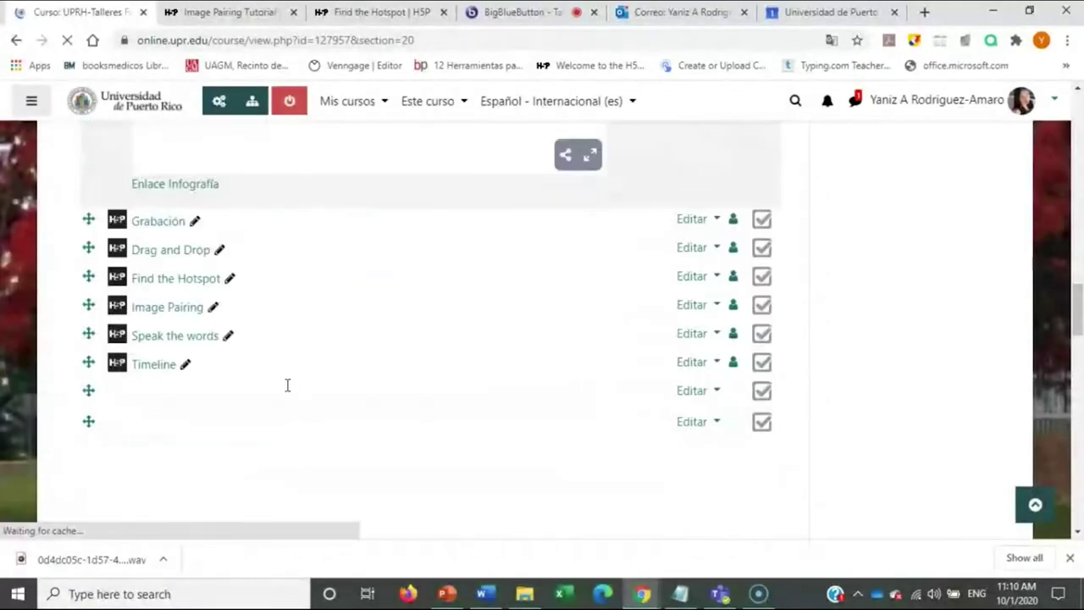
click(169, 336)
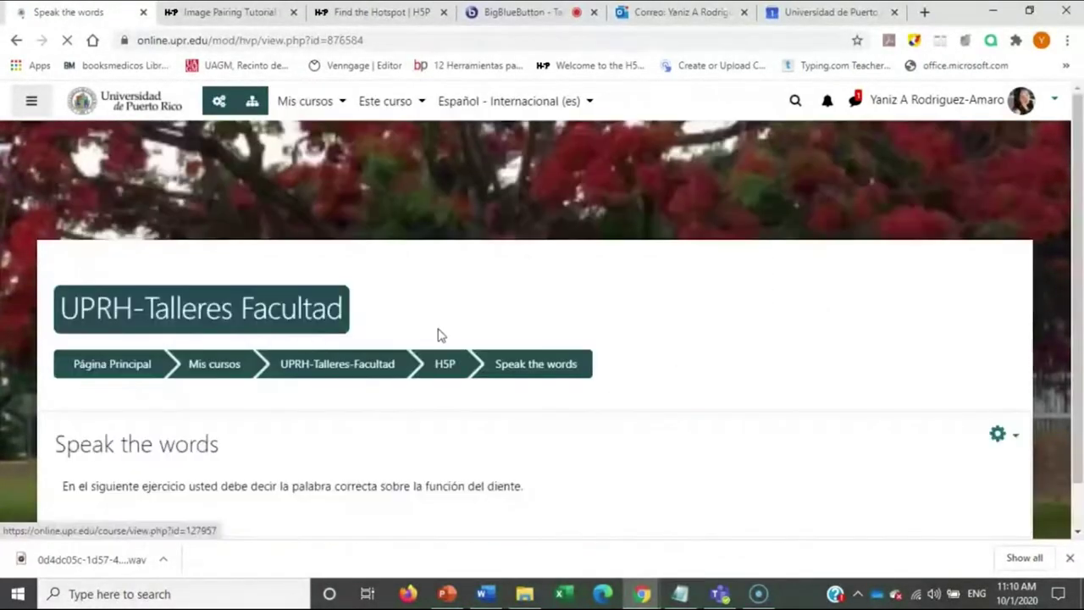
scroll(457, 356, down, 3)
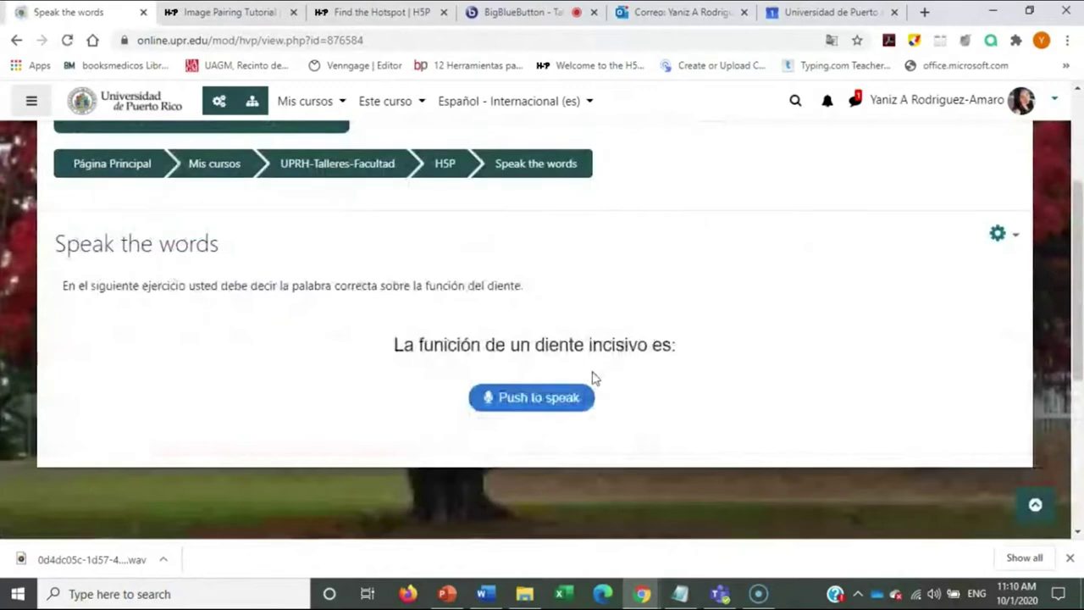
Answer the incisor-function question by voice with "desgarrar" and show the solution
click(540, 399)
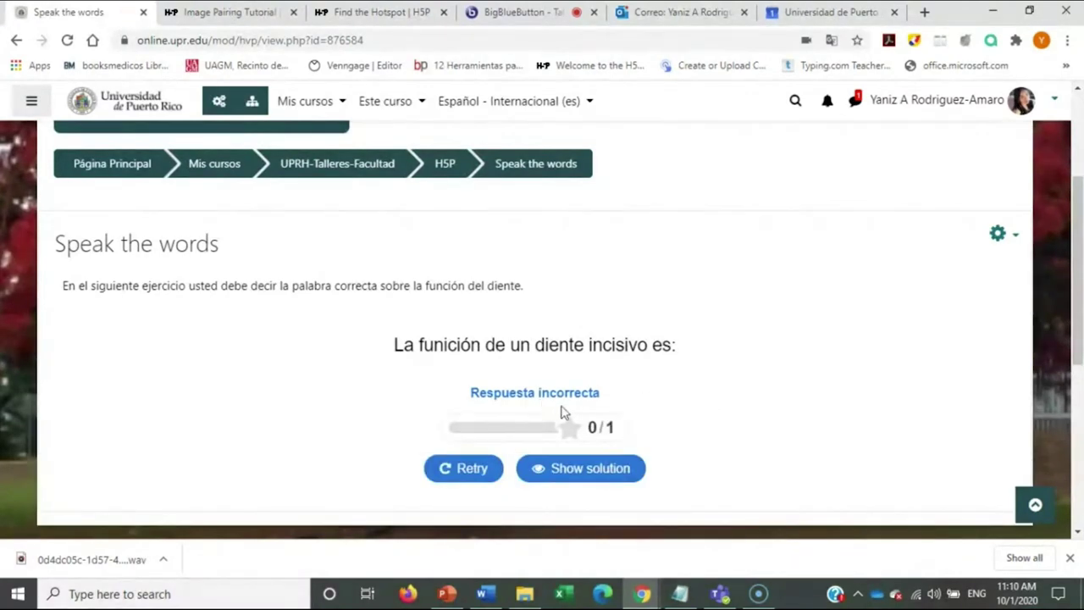
click(579, 479)
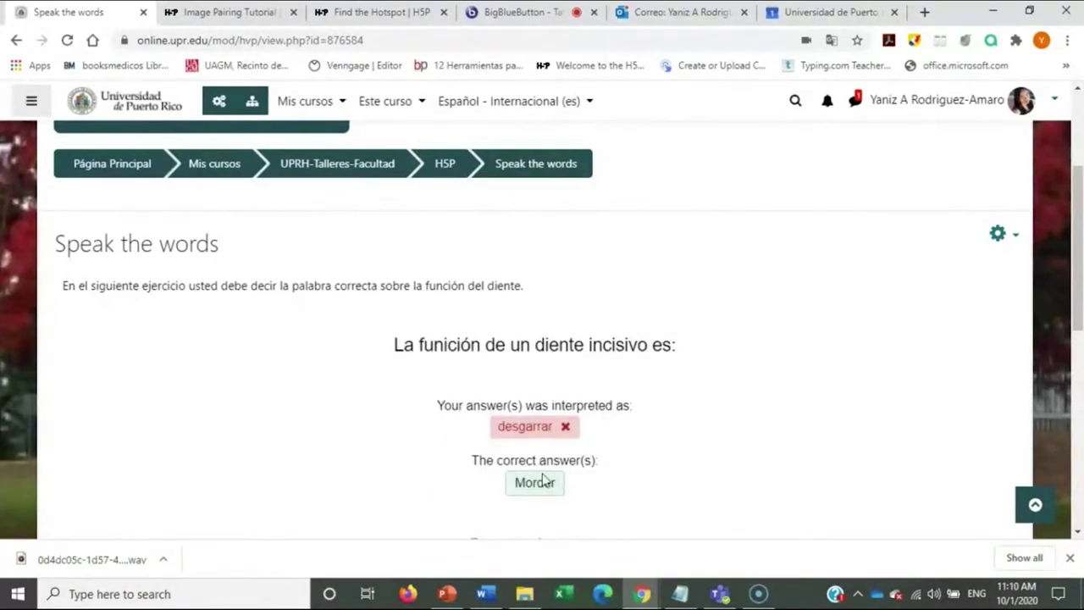
scroll(536, 487, down, 1)
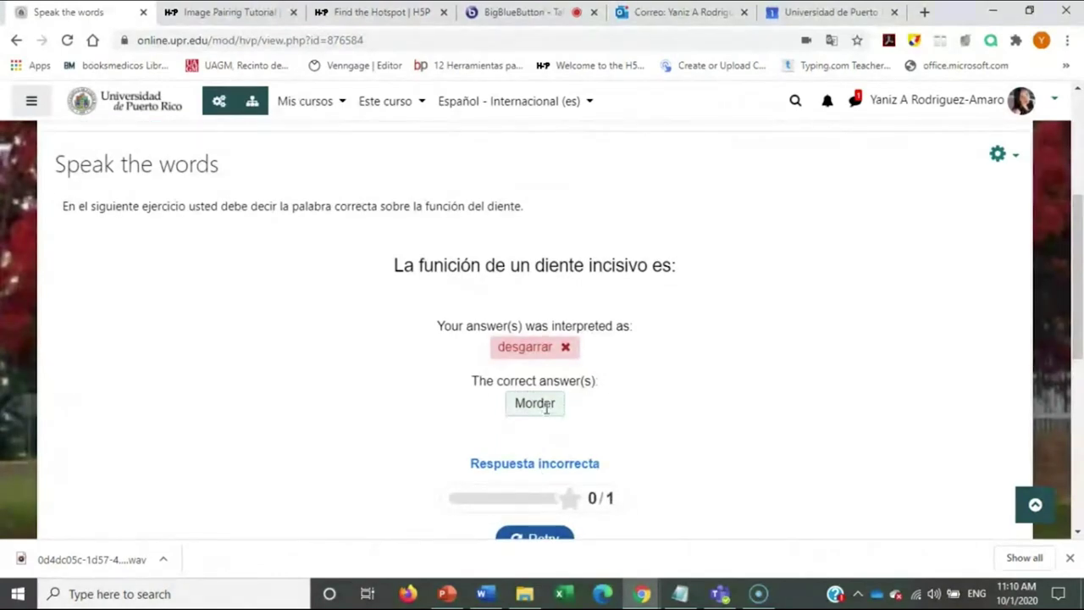
scroll(547, 409, up, 3)
Return to the course's H5P section and go to the end of its activity list
click(522, 367)
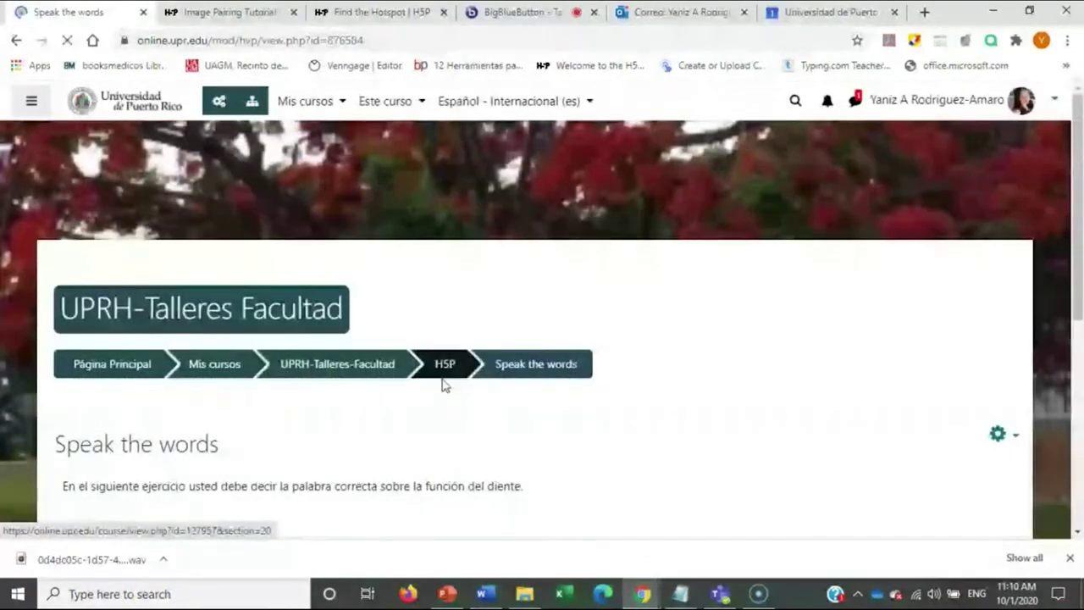
click(443, 381)
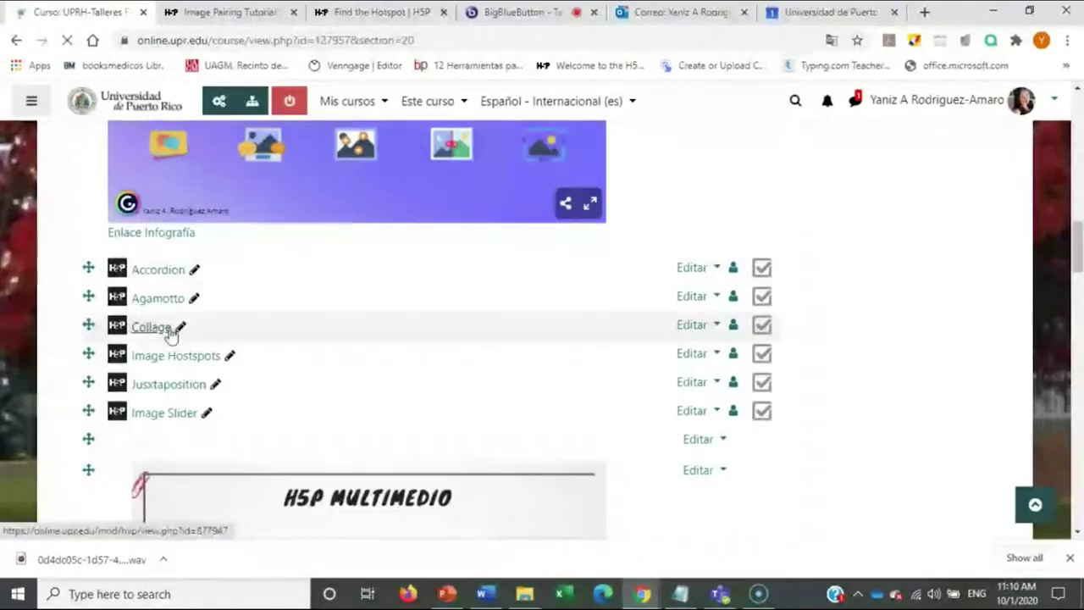
scroll(353, 375, down, 5)
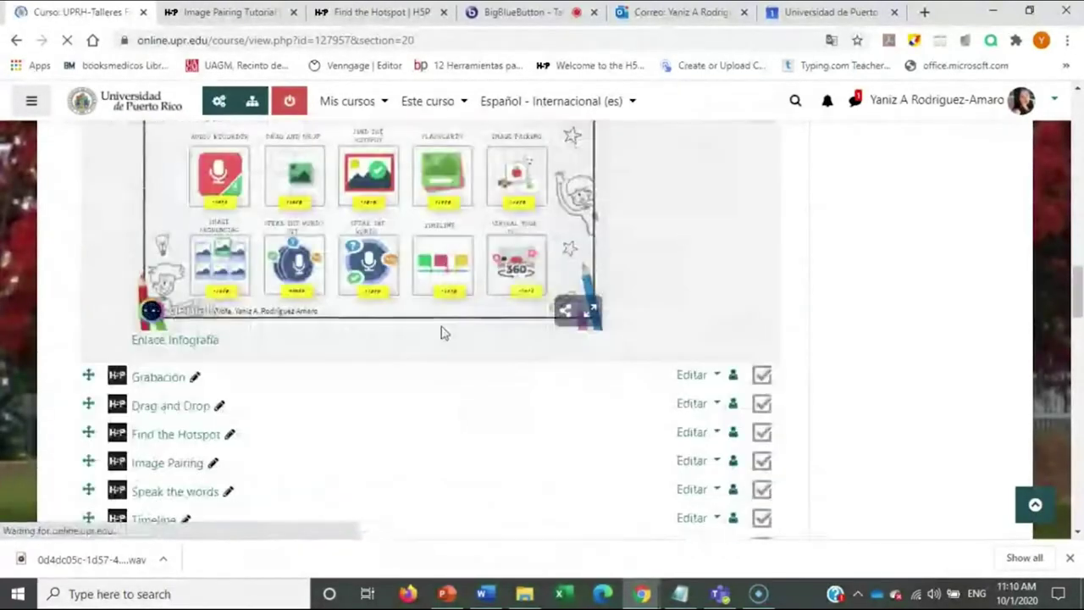
scroll(339, 360, down, 3)
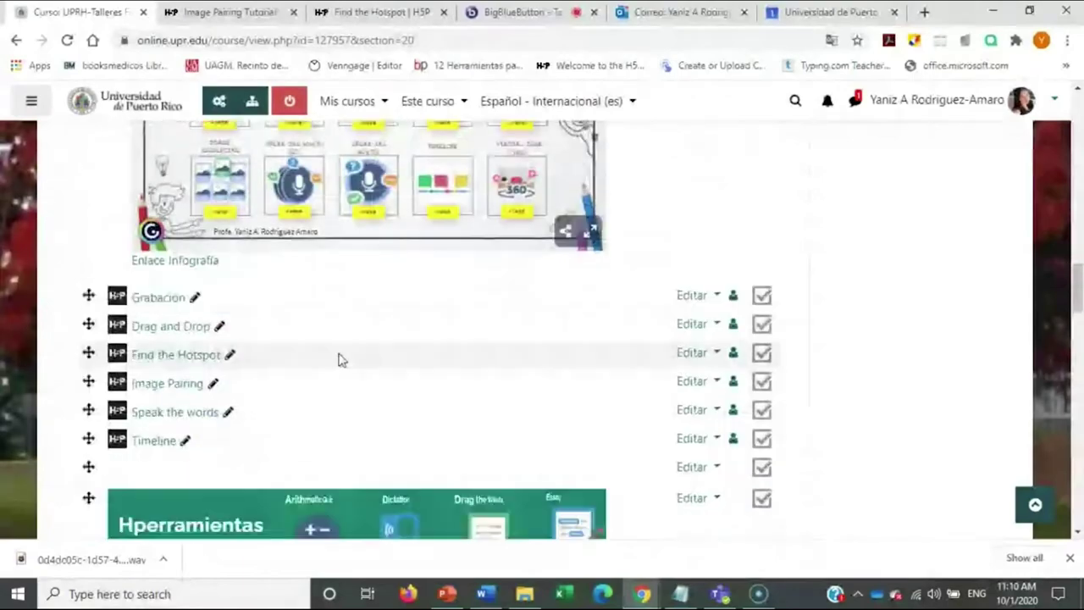
scroll(327, 314, up, 2)
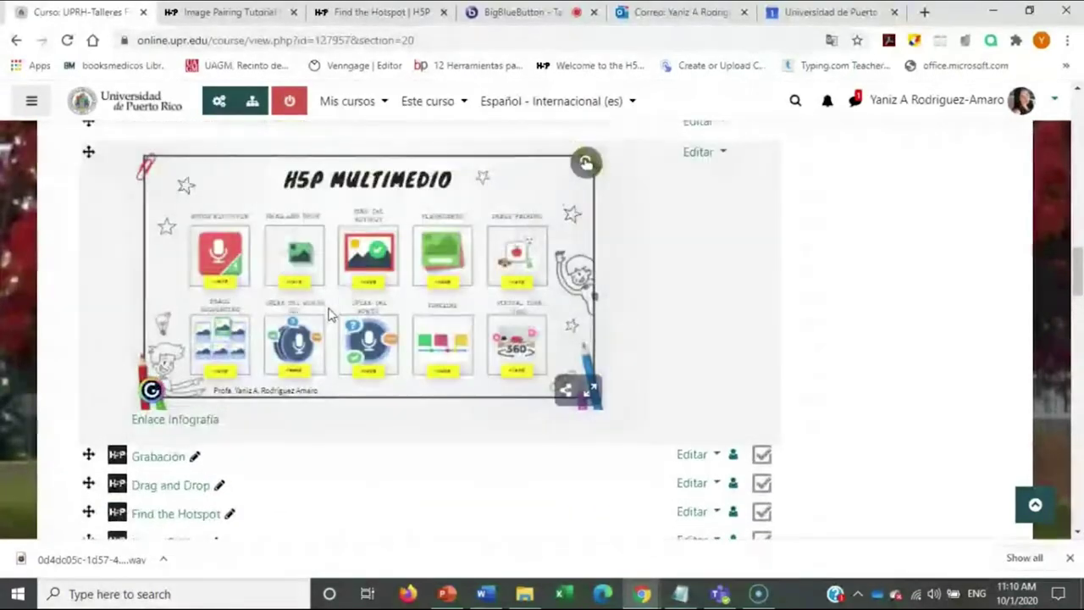
scroll(330, 314, down, 20)
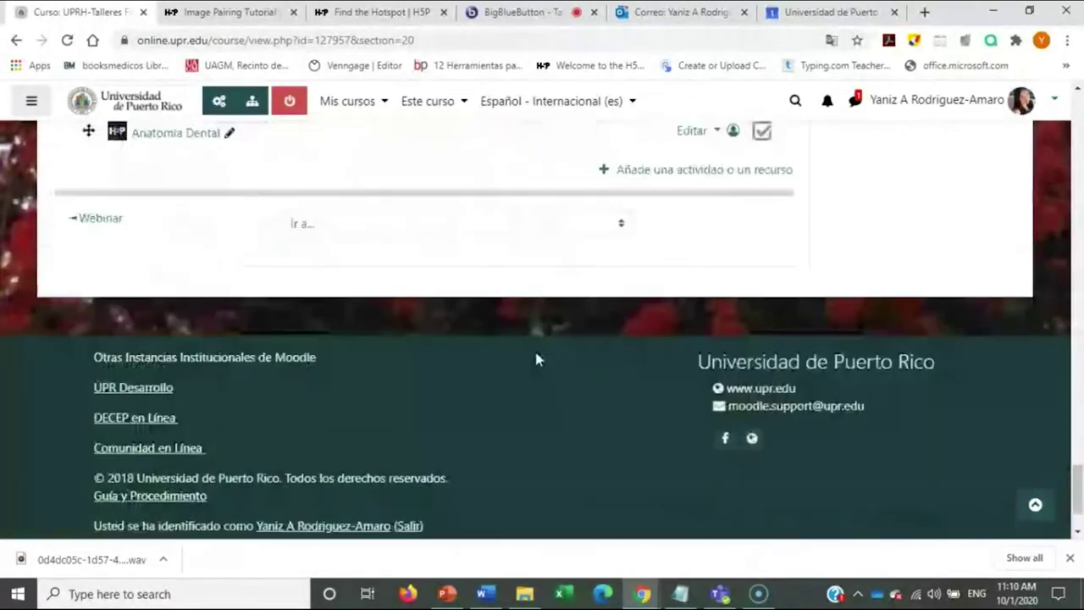
scroll(535, 360, up, 2)
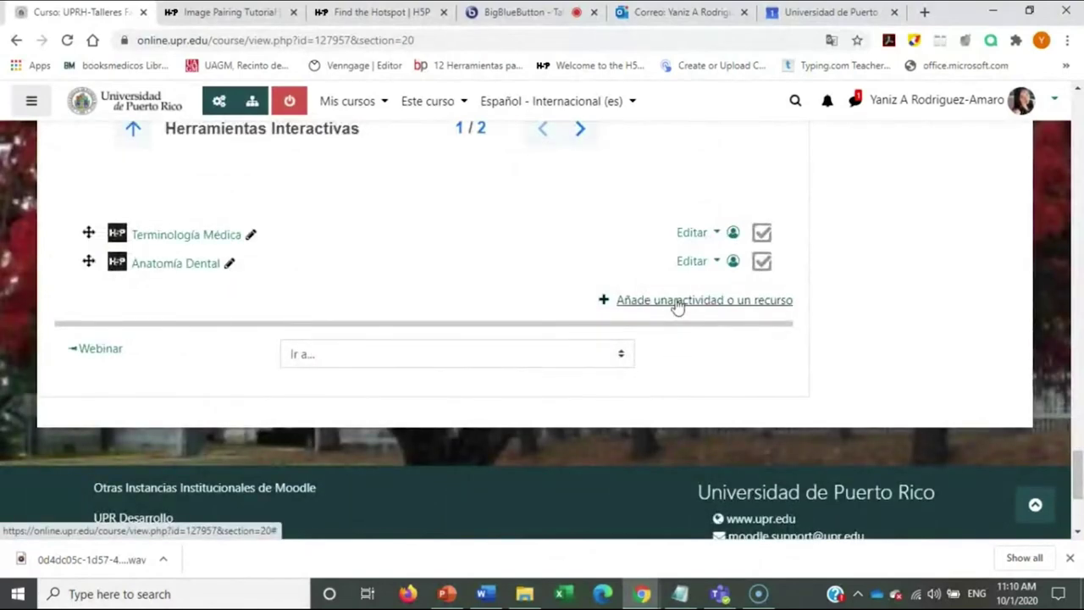
Add a new Contenido interactivo activity at the end of the H5P section
click(678, 302)
scroll(429, 265, down, 3)
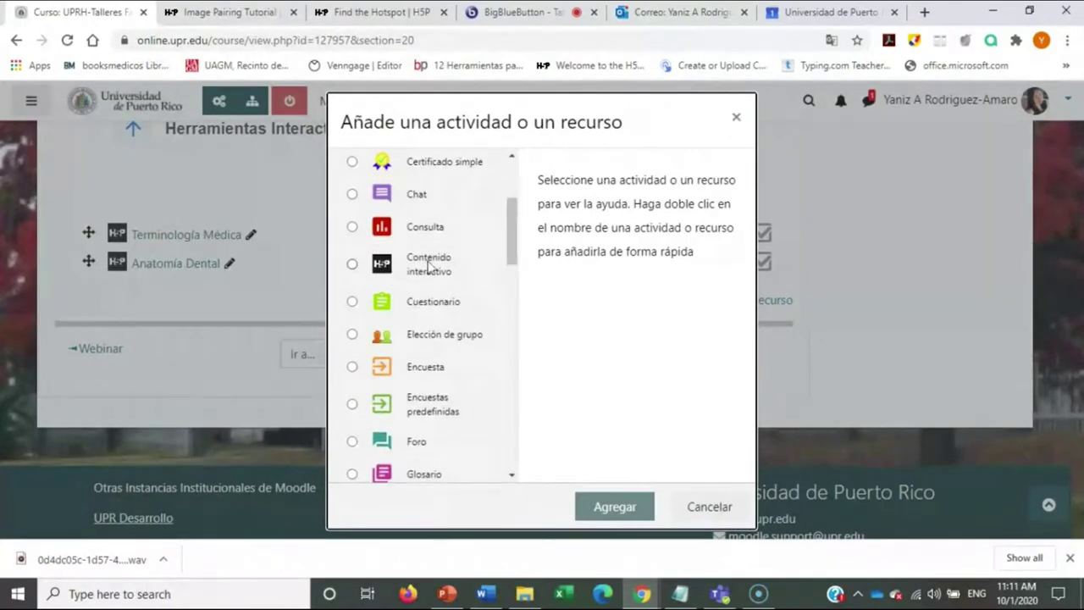
click(428, 270)
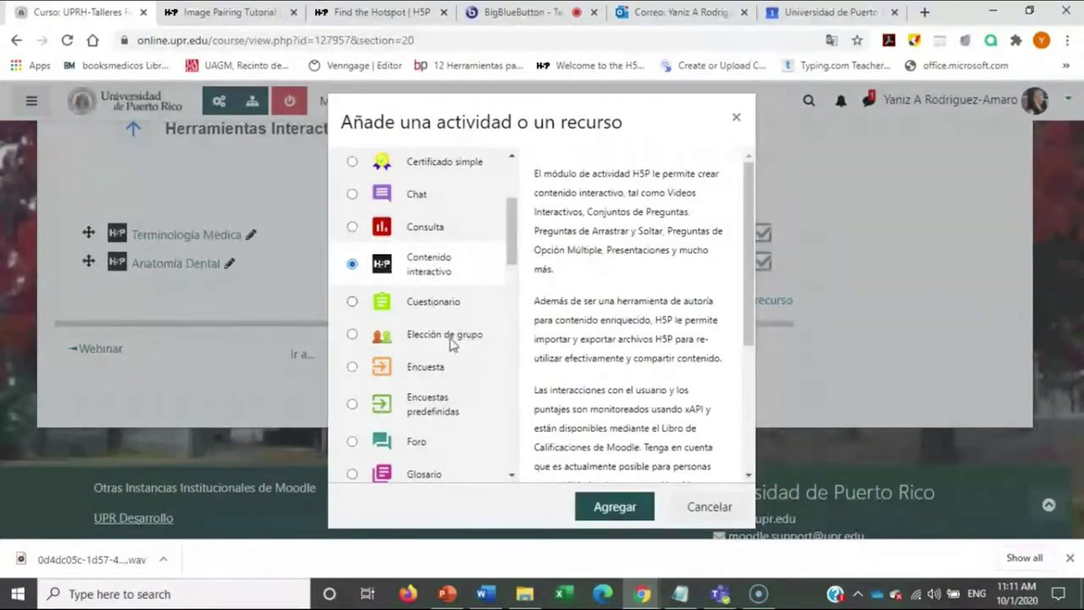
click(625, 510)
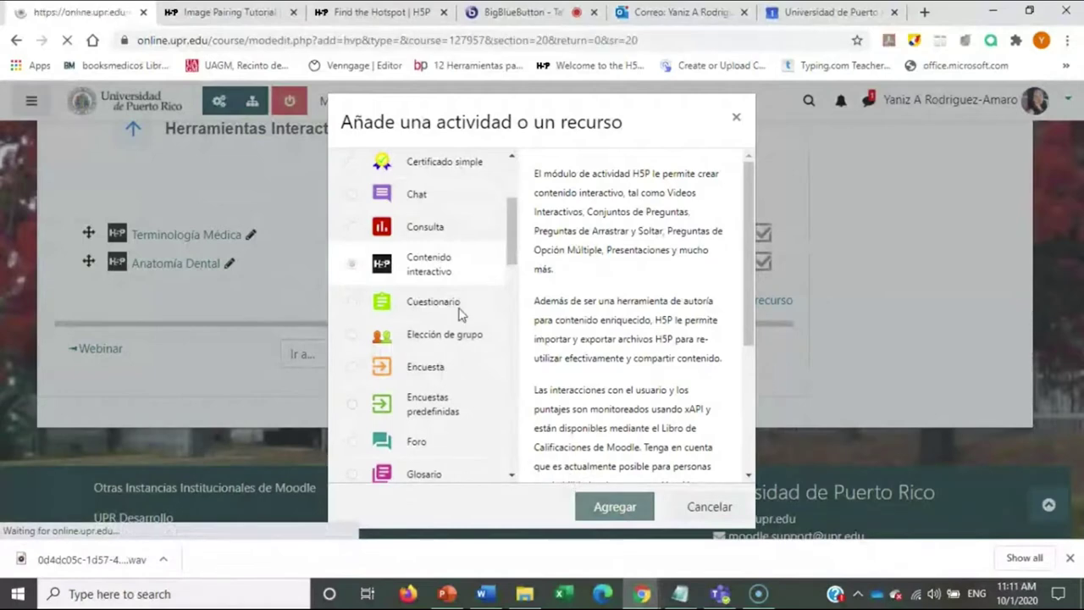
Choose Drag and Drop as the content type for the new activity
scroll(453, 326, down, 7)
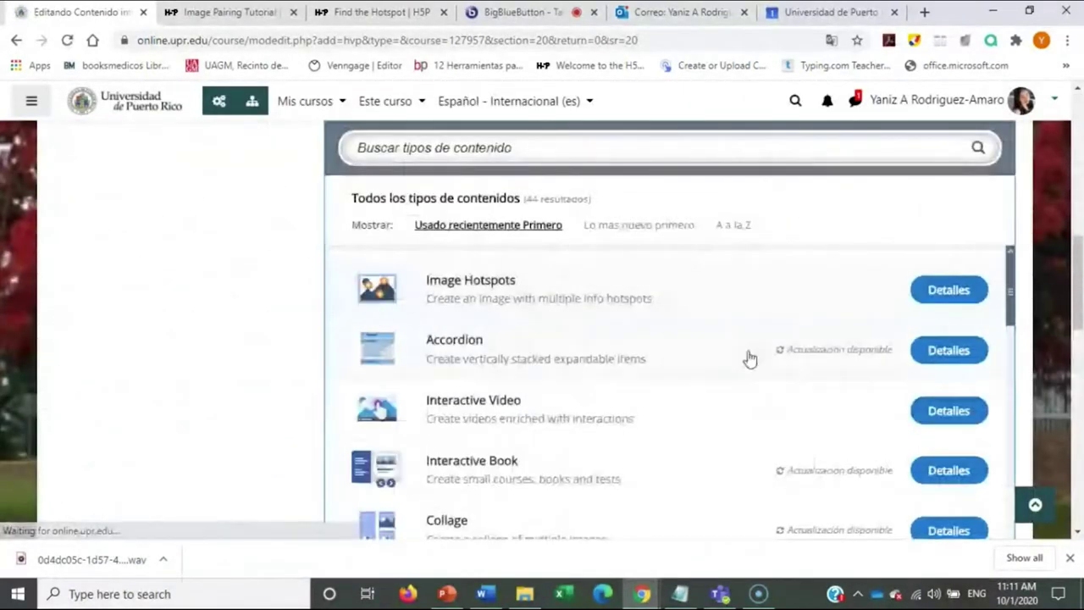
scroll(504, 343, down, 3)
scroll(508, 371, down, 8)
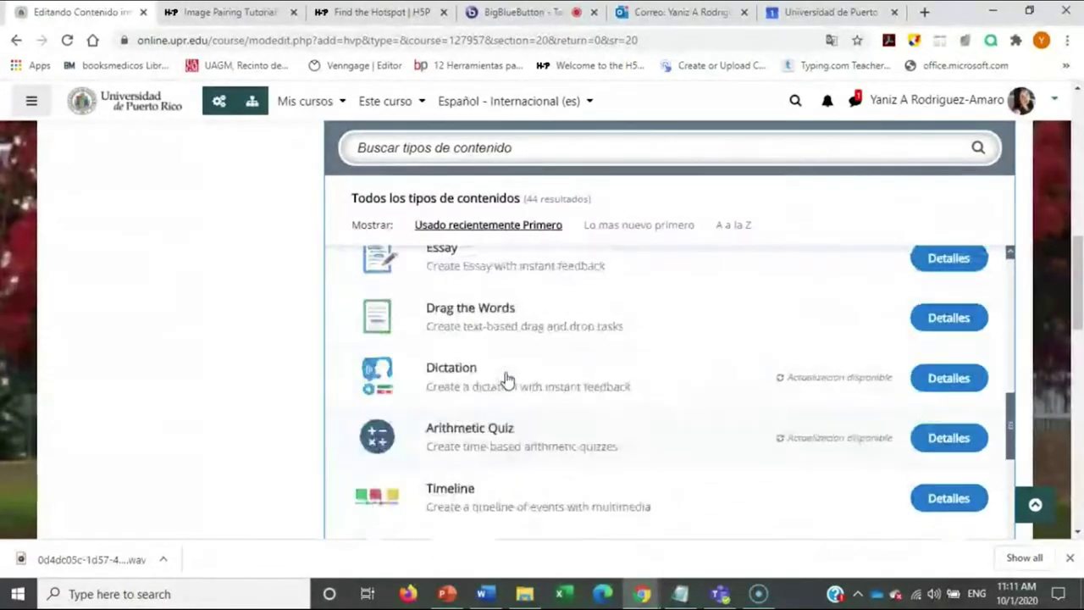
scroll(518, 377, down, 2)
scroll(518, 377, down, 3)
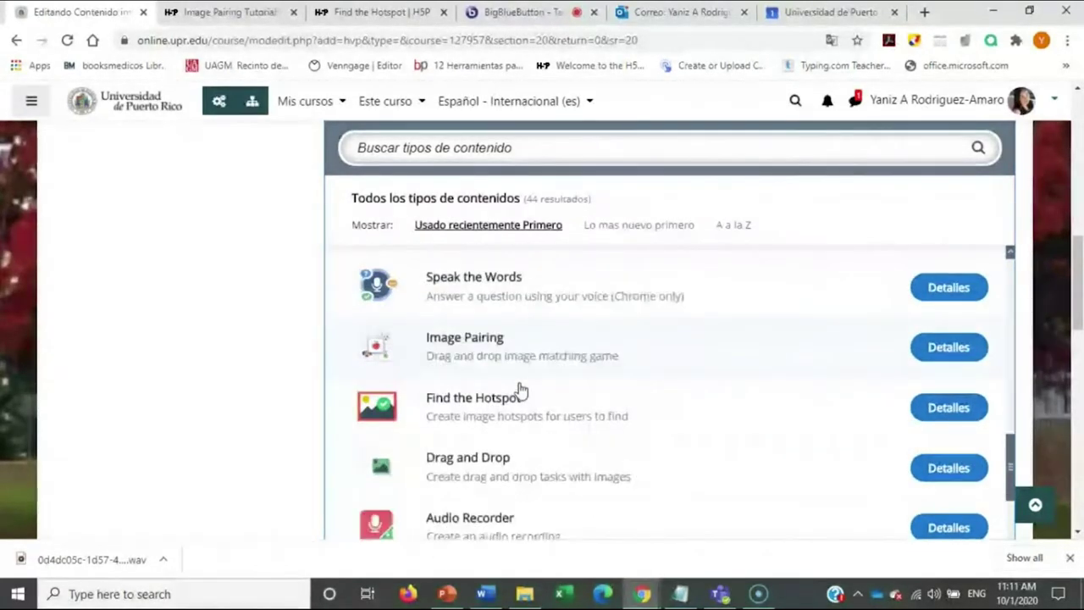
click(503, 412)
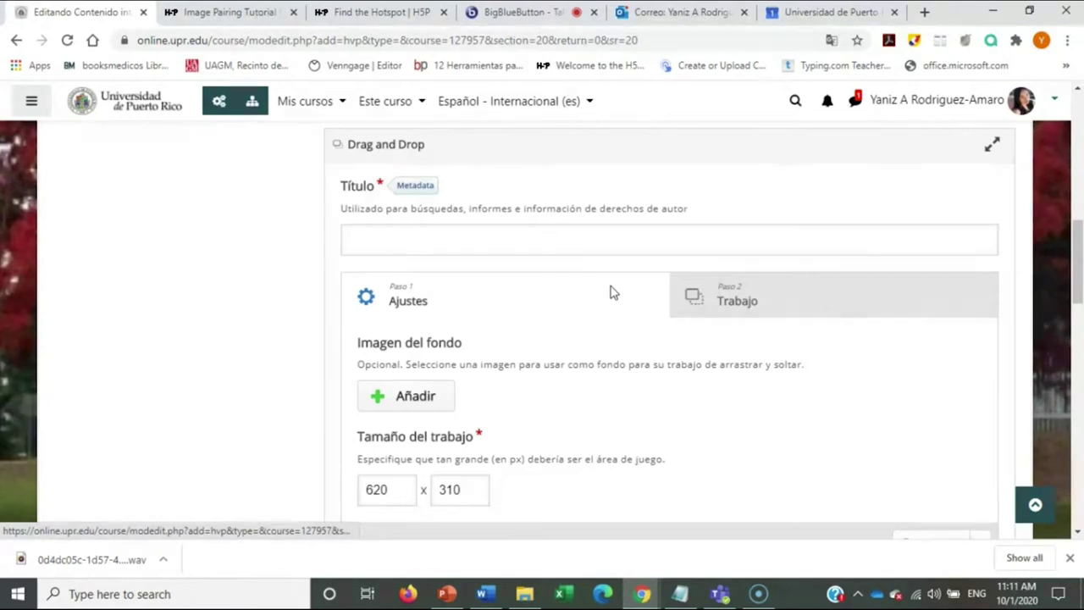
Title the content "Anatomía Dental" and add the Diente image as its background
click(392, 240)
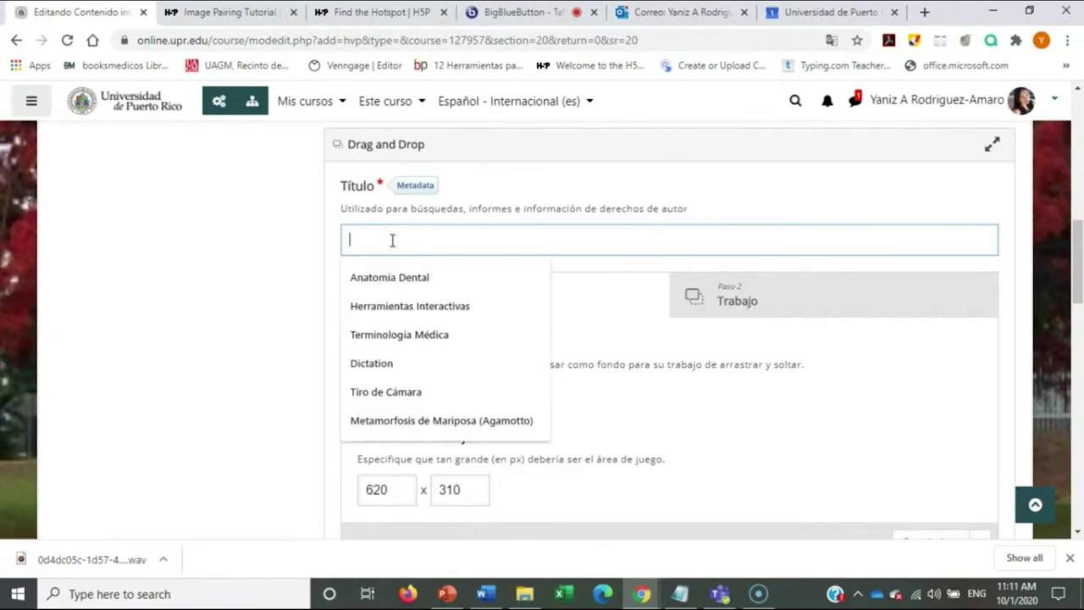
click(391, 280)
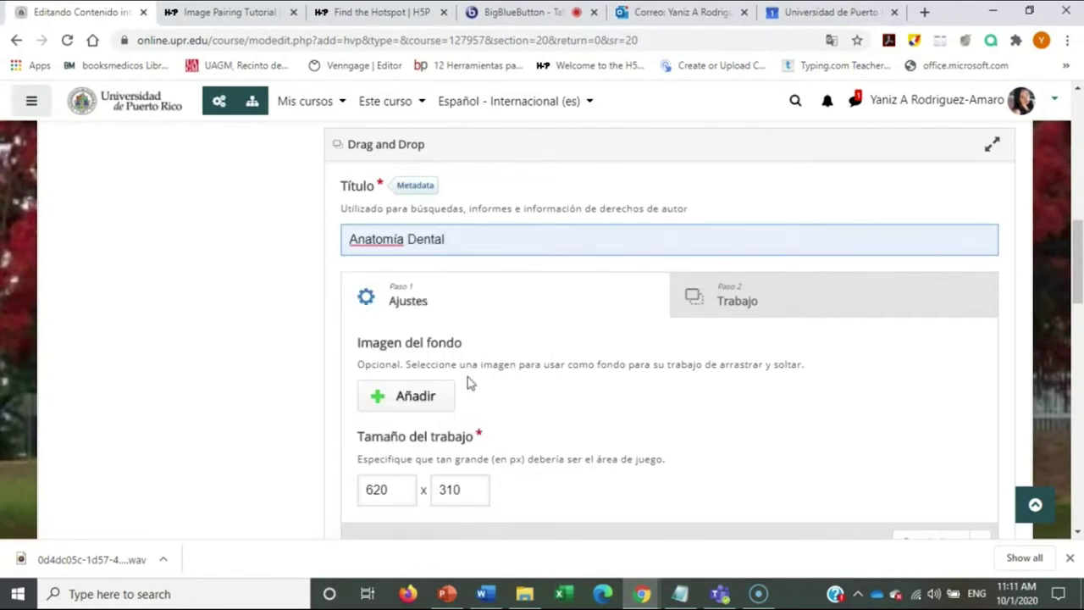
scroll(461, 373, down, 1)
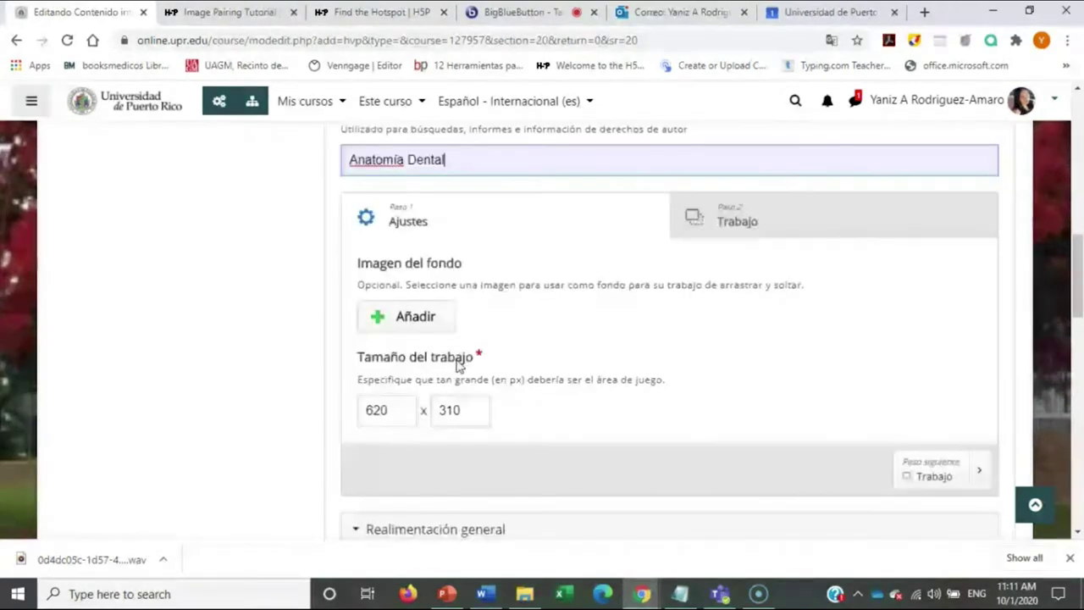
click(390, 324)
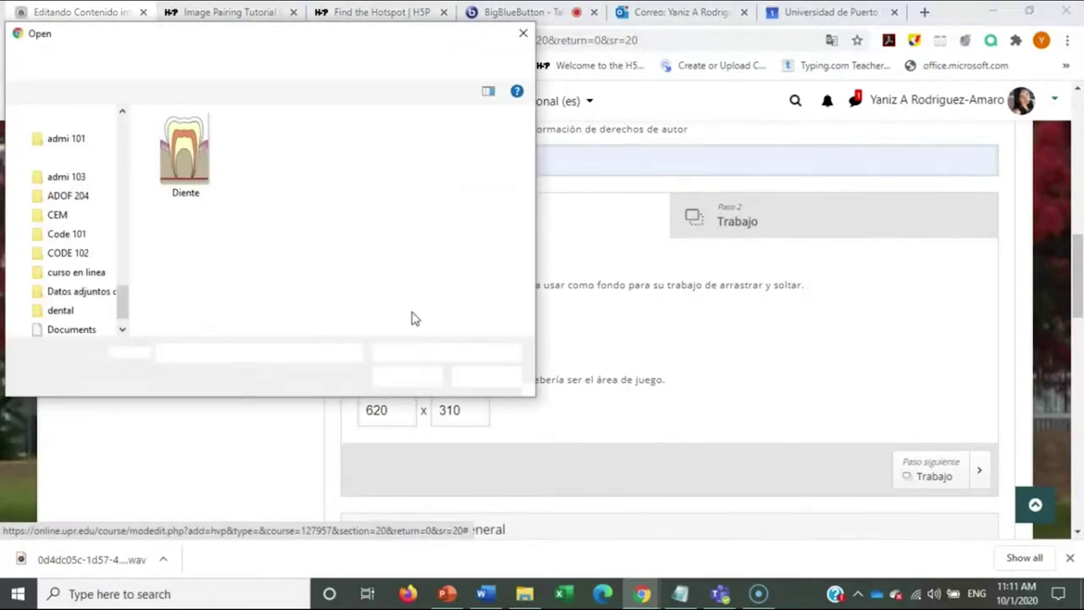
click(395, 380)
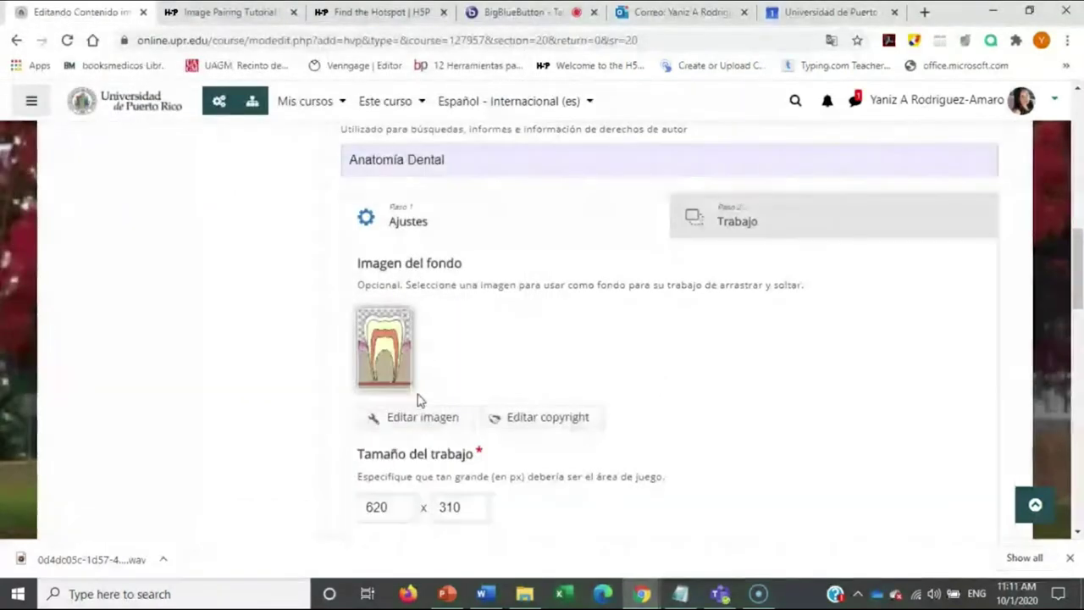
scroll(472, 322, down, 1)
scroll(542, 270, up, 1)
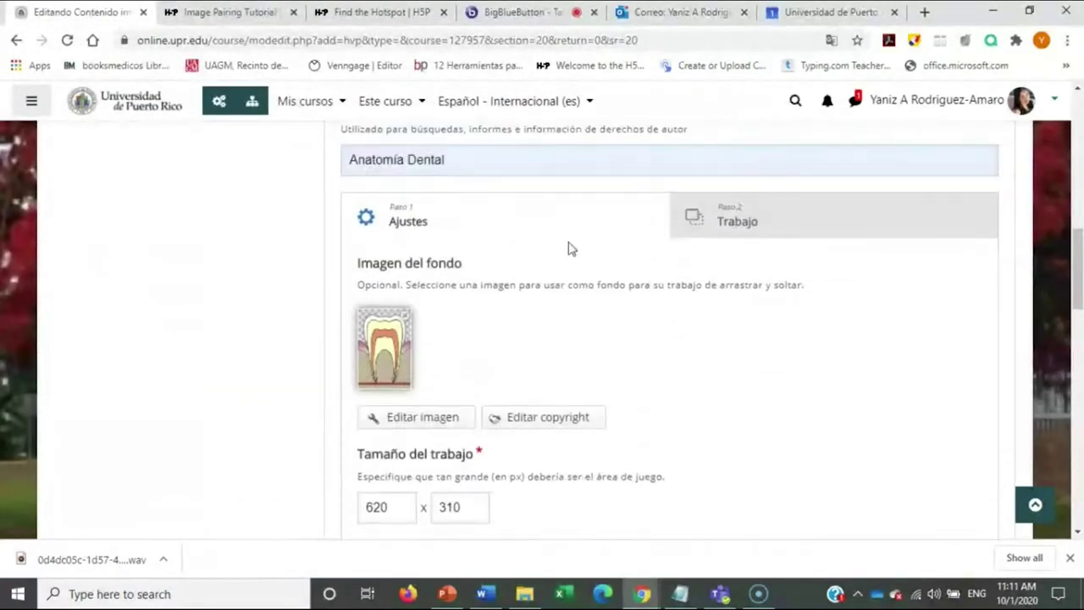
Go to the Trabajo stage and add a drop zone labelled "Raiz"
click(738, 227)
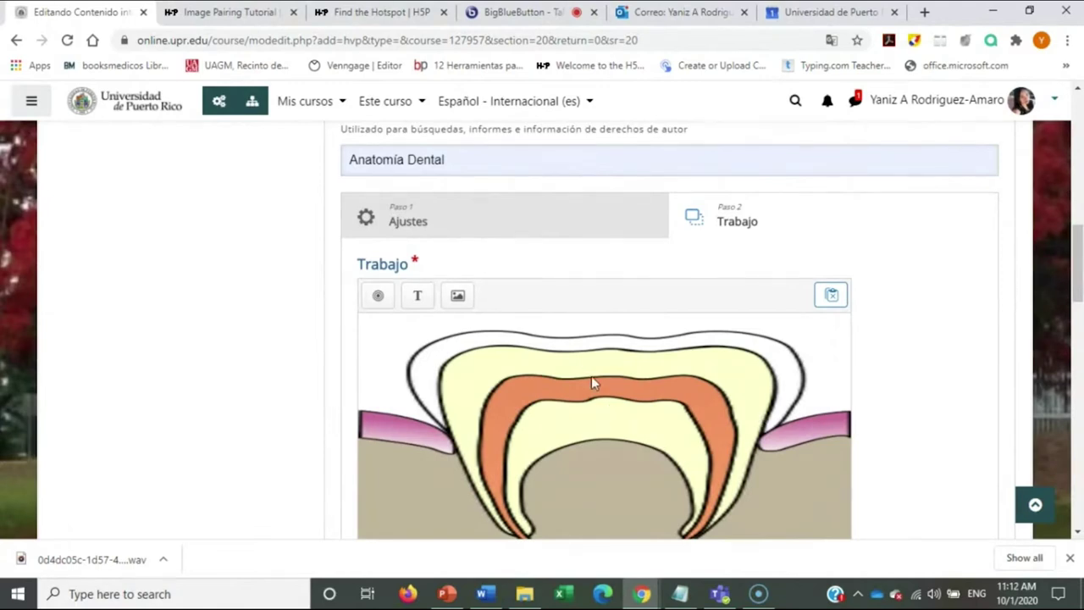
scroll(597, 332, down, 1)
scroll(585, 324, up, 1)
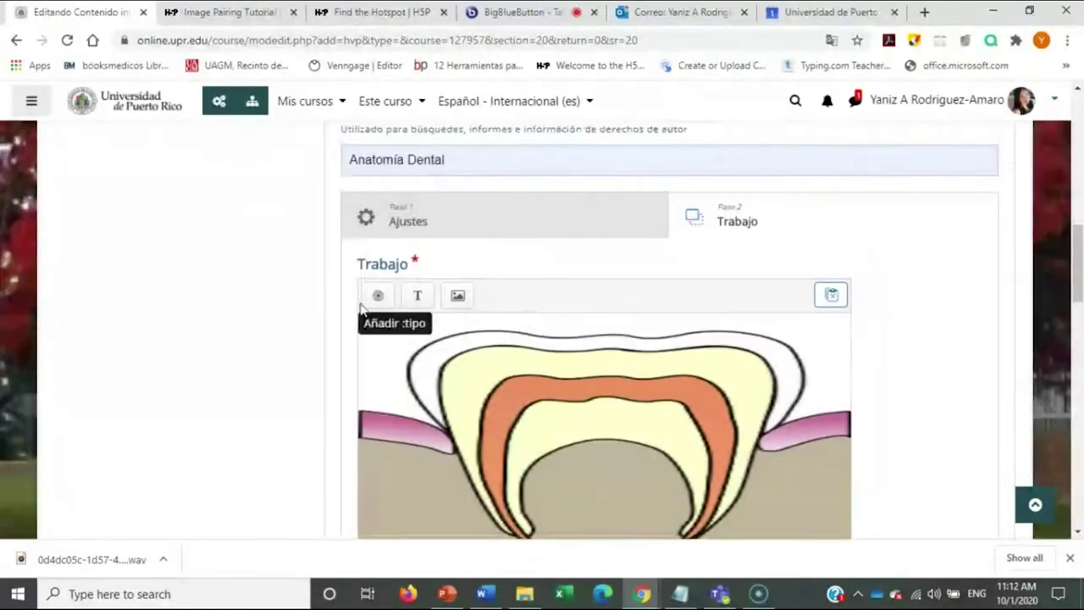
scroll(482, 382, down, 1)
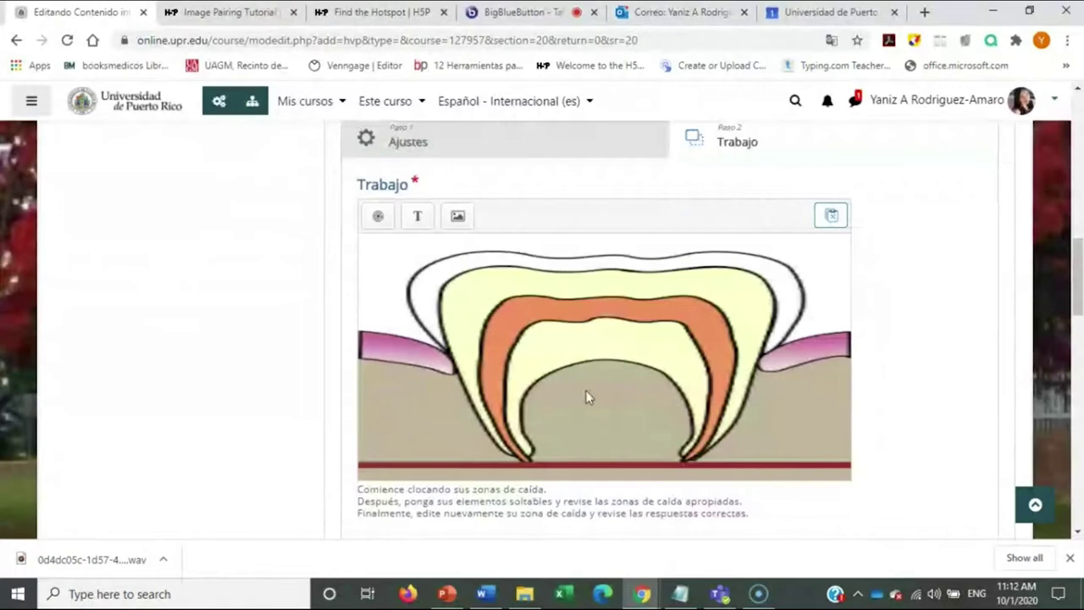
click(378, 218)
click(392, 245)
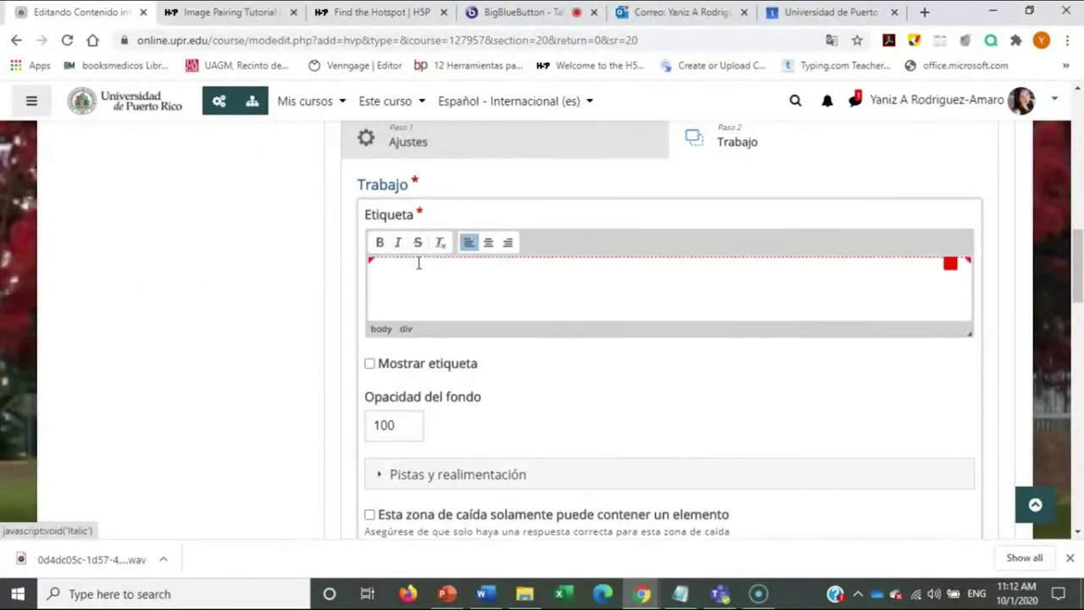
text(Ra)
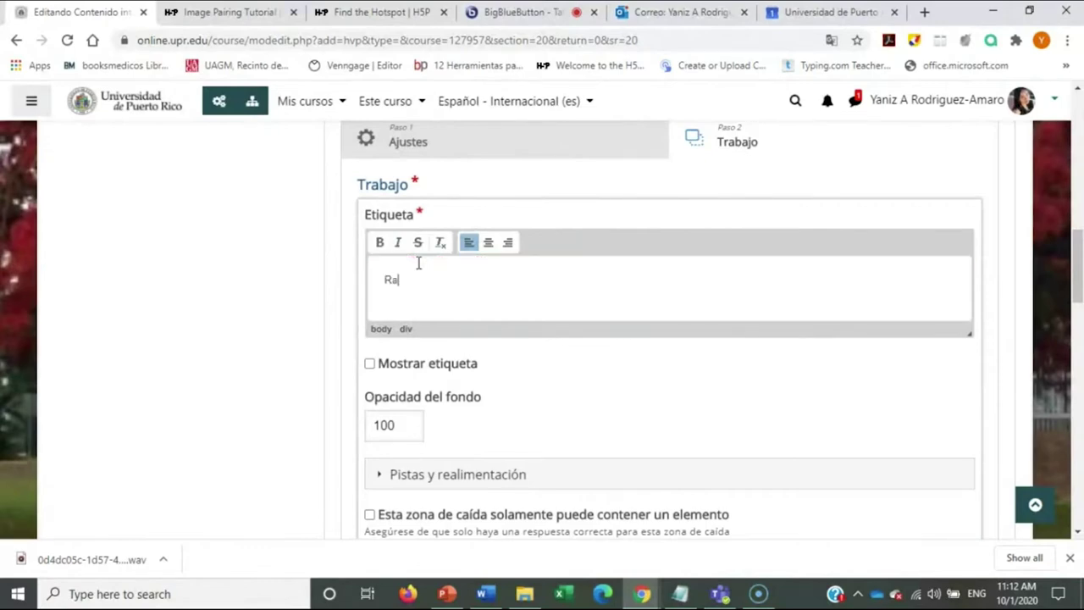
text(iz)
scroll(418, 267, down, 2)
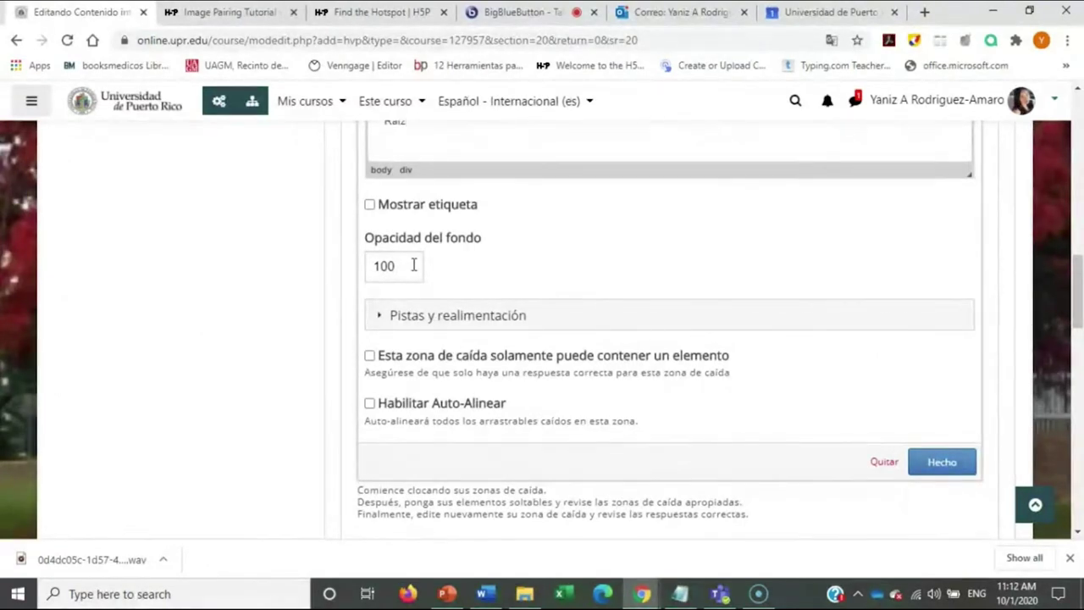
Set the drop zone's background opacity to 0 and place the zone over the tooth's lower right root
click(407, 268)
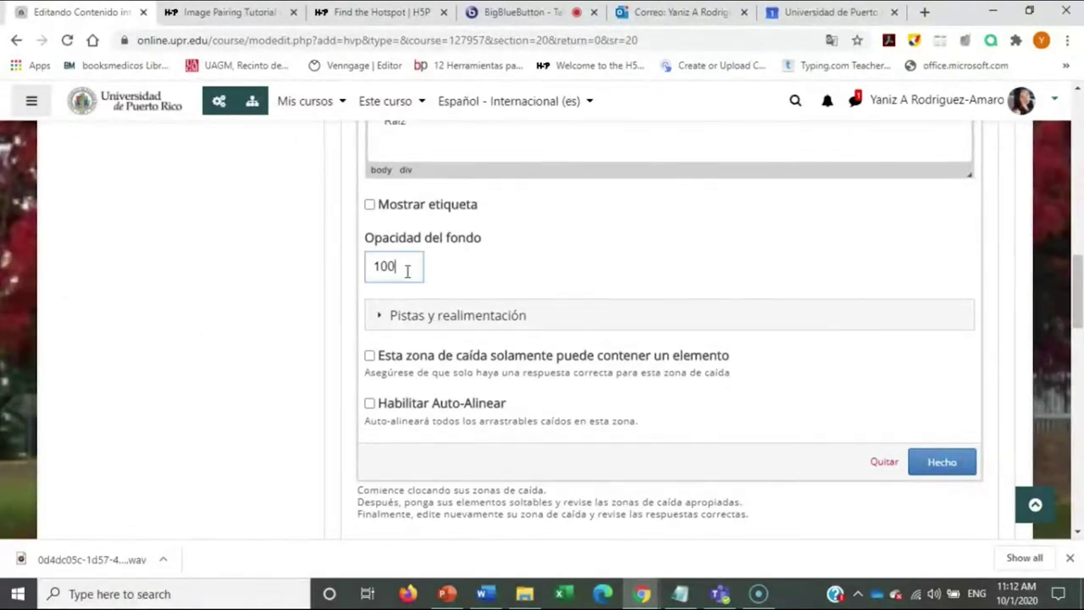
drag(407, 268, 363, 269)
text(0)
click(939, 461)
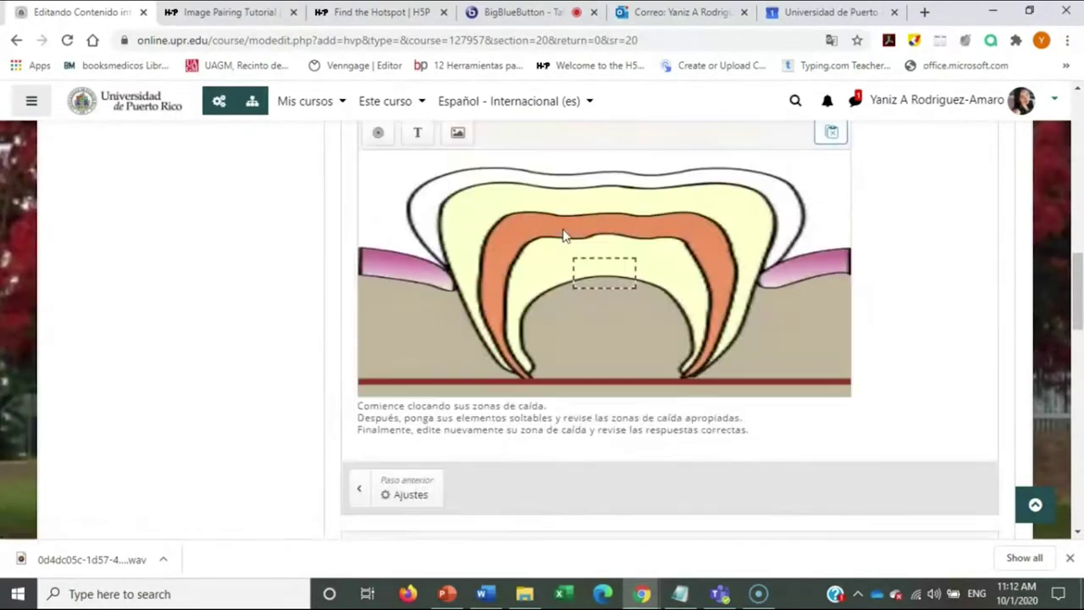
drag(598, 276, 721, 340)
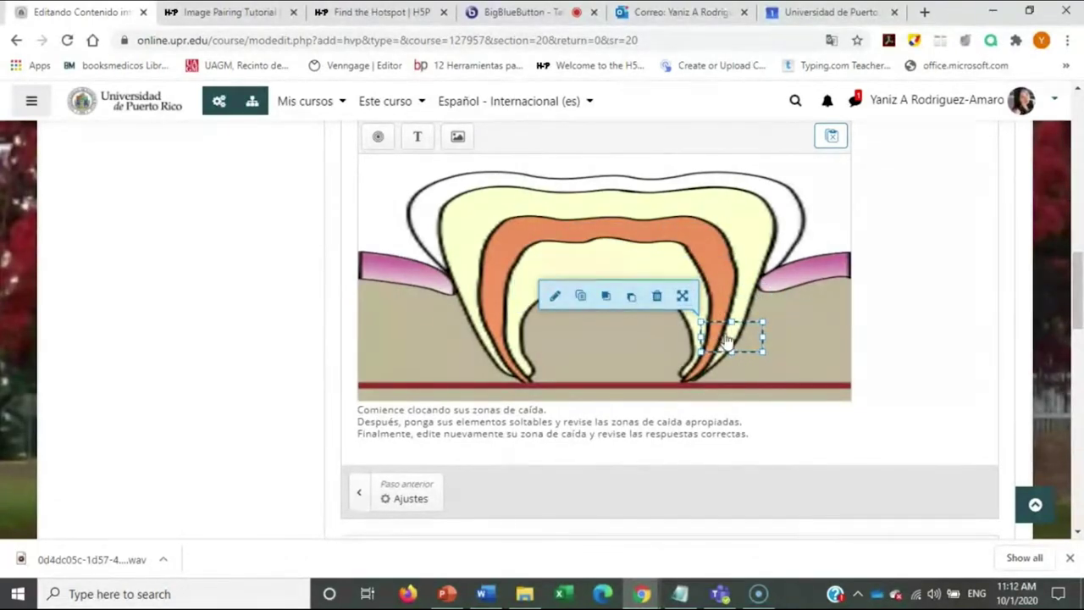
Duplicate the root drop zone and place the copy over the orange layer in the upper middle of the tooth
click(580, 296)
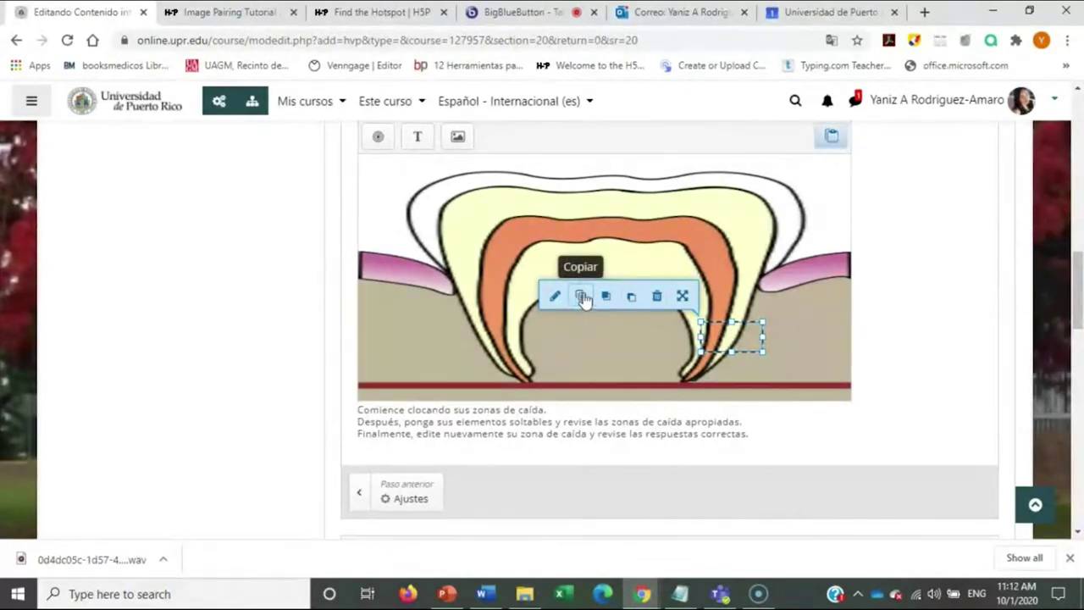
click(831, 136)
drag(600, 285, 596, 235)
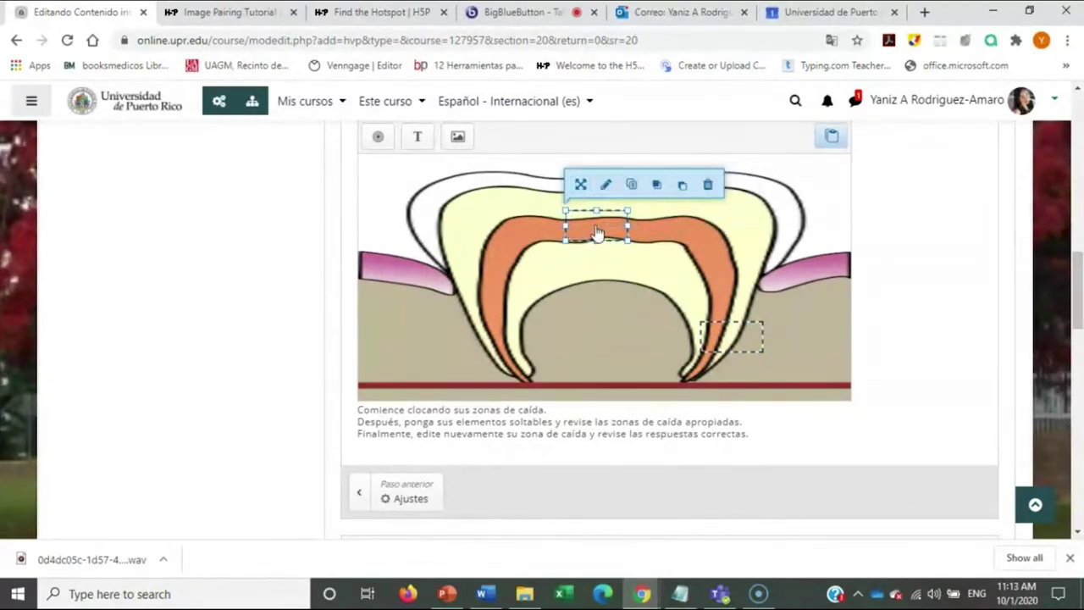
Relabel the drop zone over the orange layer as "Pulpa" and allow it to contain only one element
click(605, 183)
click(422, 166)
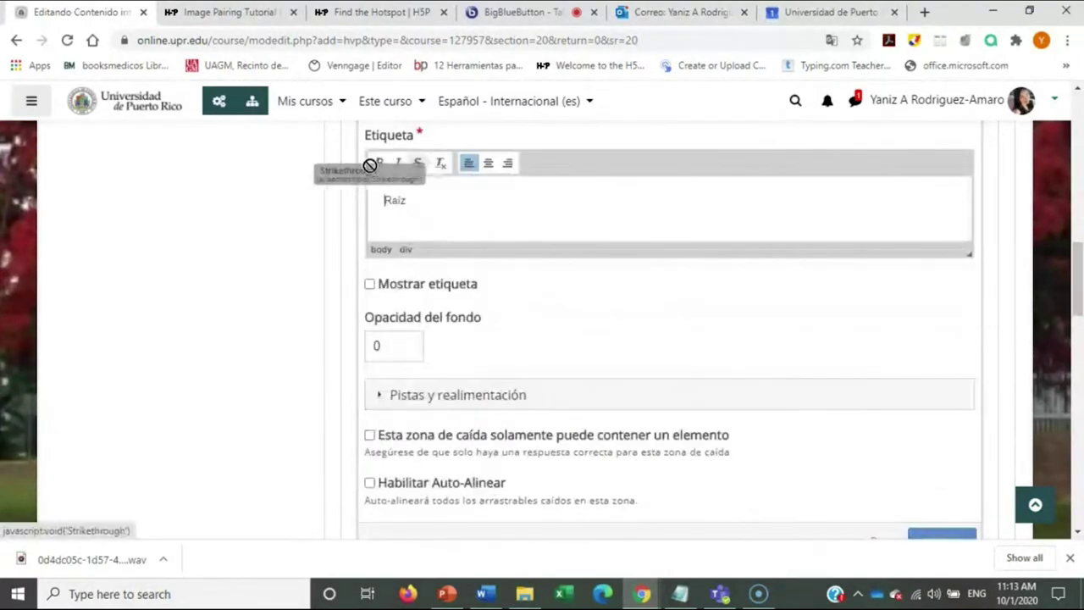
double_click(404, 211)
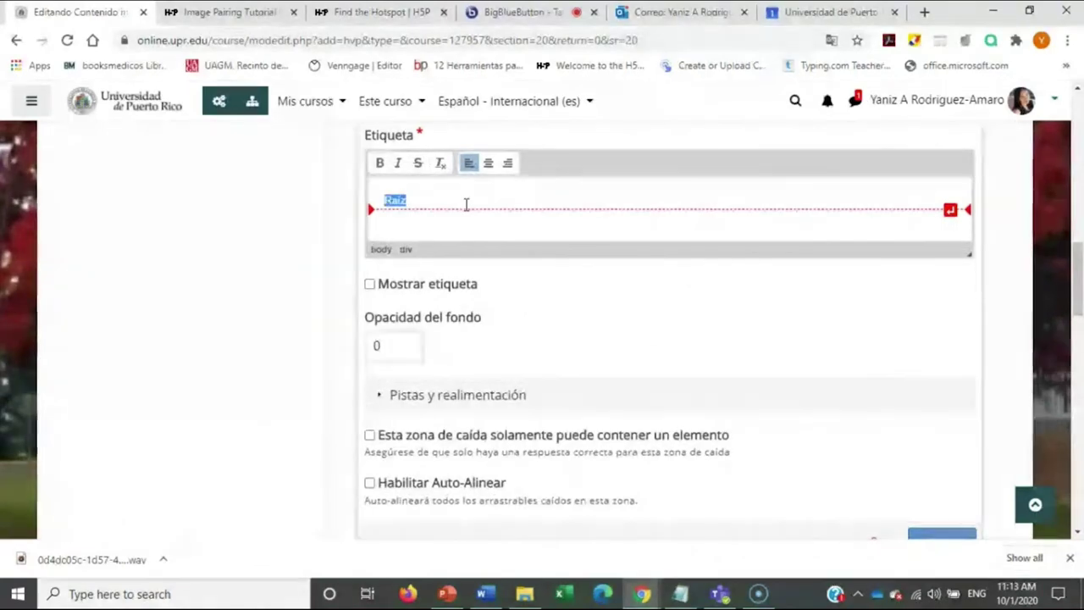
text(Pulpa)
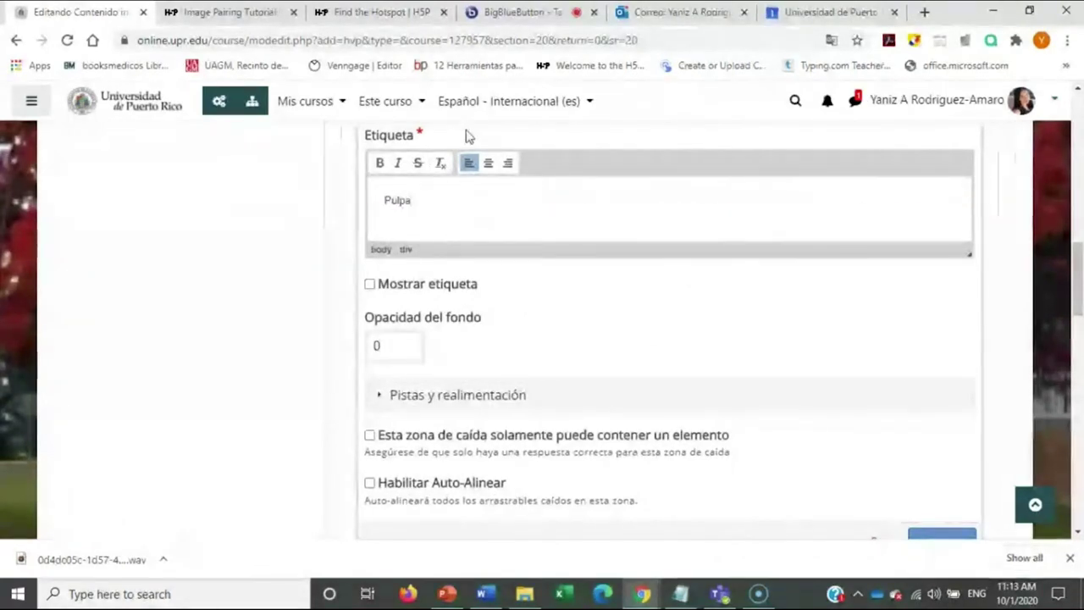
scroll(550, 339, down, 3)
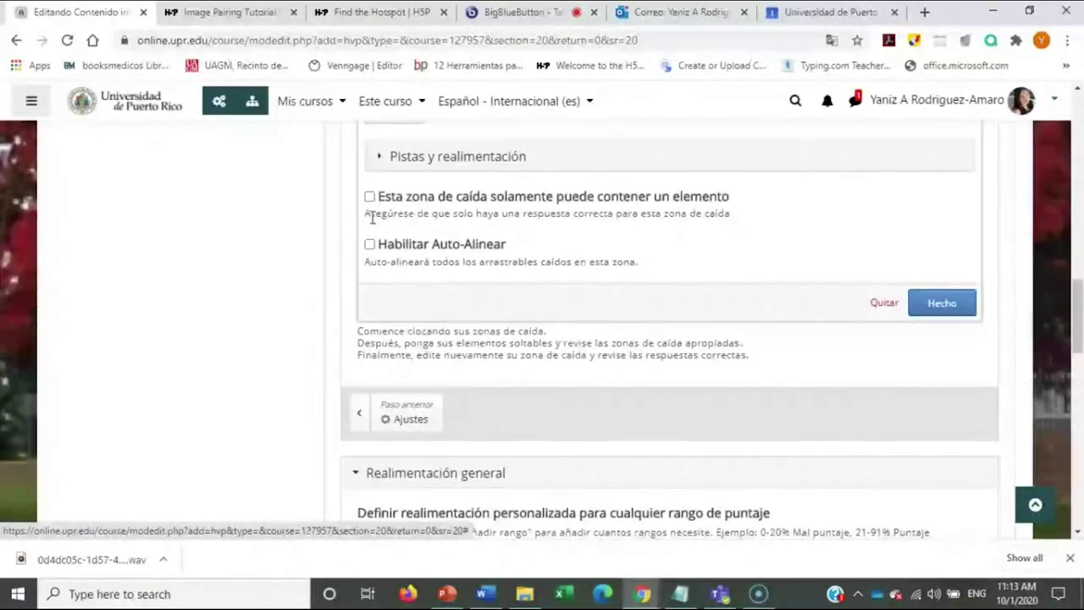
scroll(375, 224, up, 1)
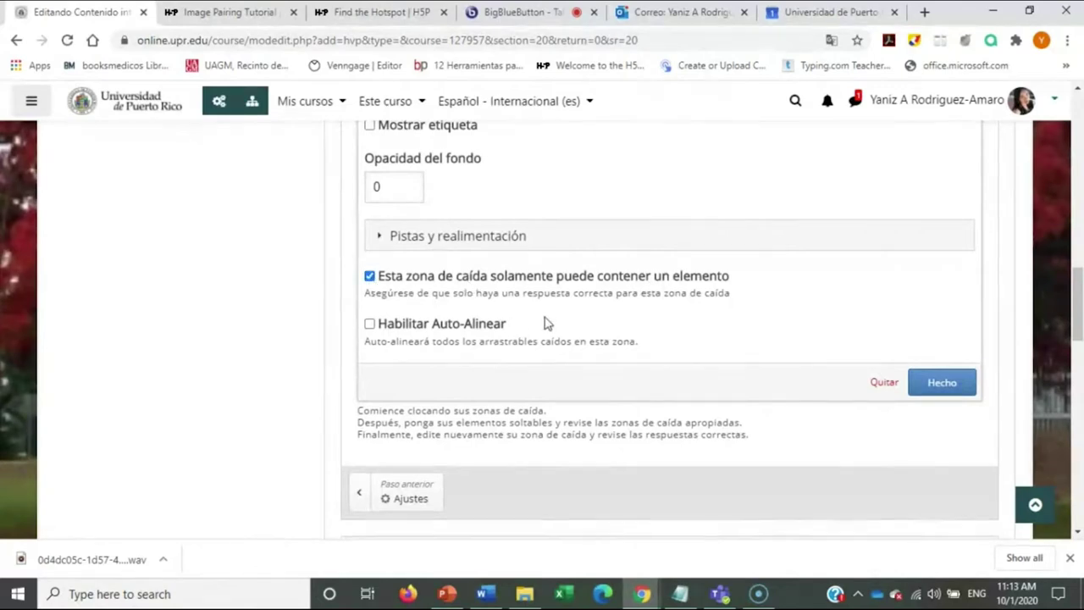
click(941, 382)
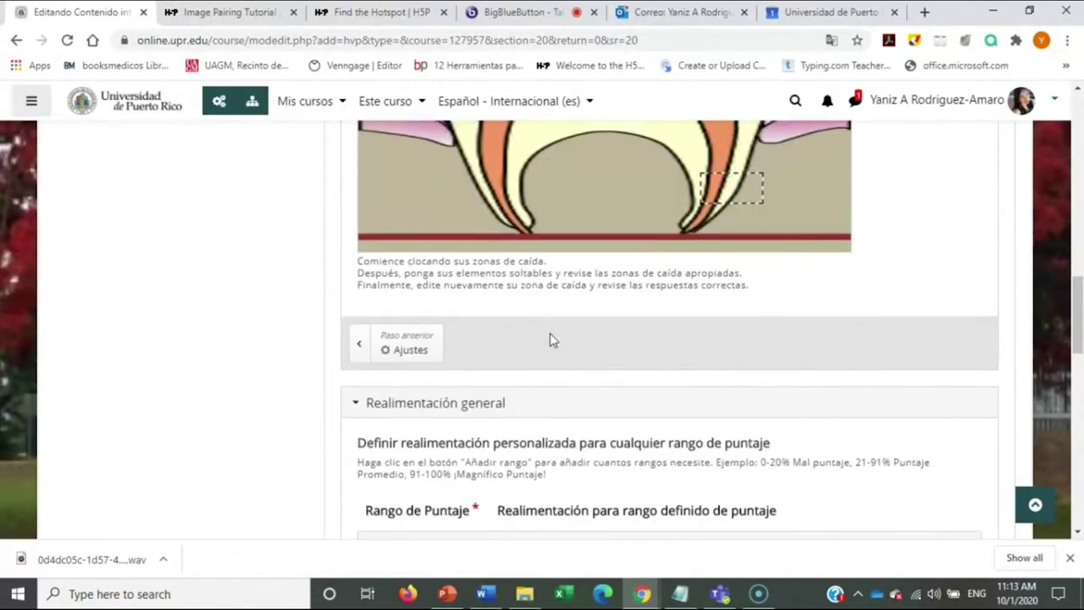
Paste another copy of the root drop zone and place it over the upper left of the tooth's cream layer
scroll(556, 322, up, 2)
scroll(695, 237, up, 2)
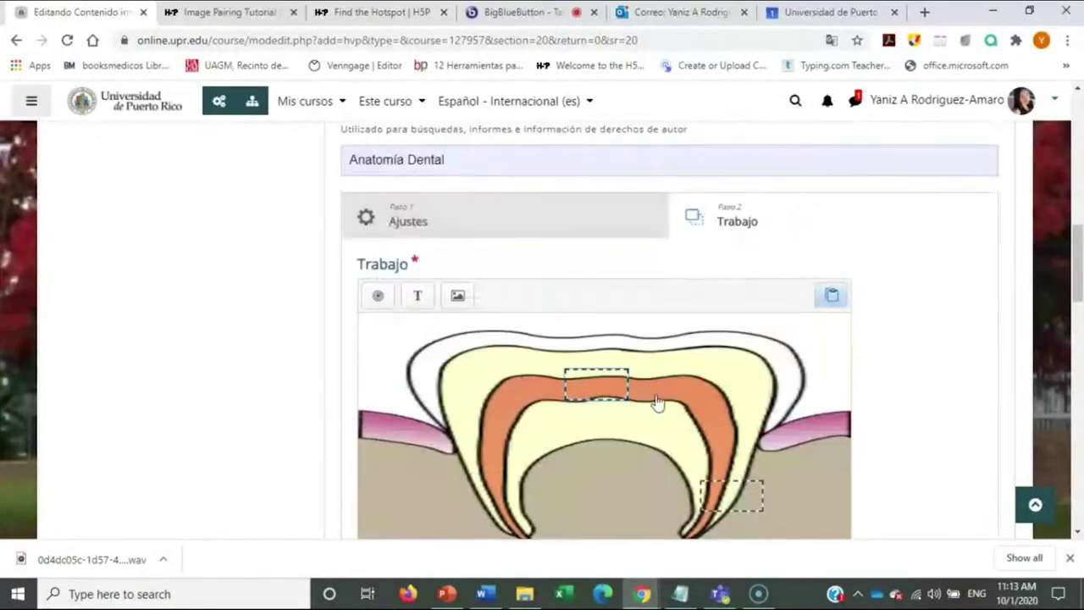
click(831, 294)
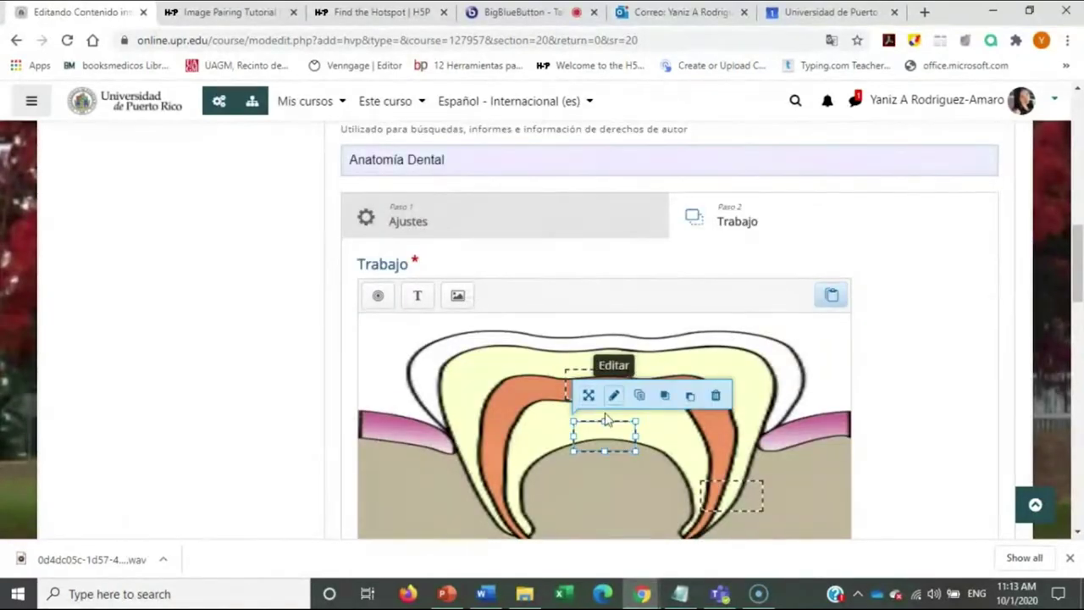
drag(605, 420, 494, 370)
drag(602, 402, 606, 401)
click(500, 370)
Relabel the drop zone over the cream layer as "Dentina"
click(512, 319)
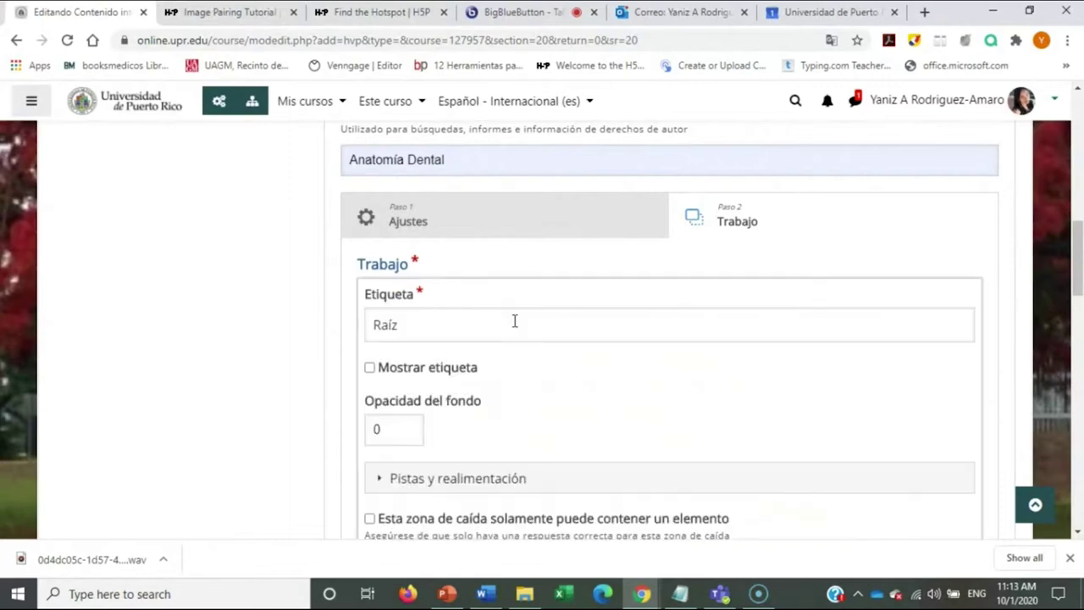
click(426, 336)
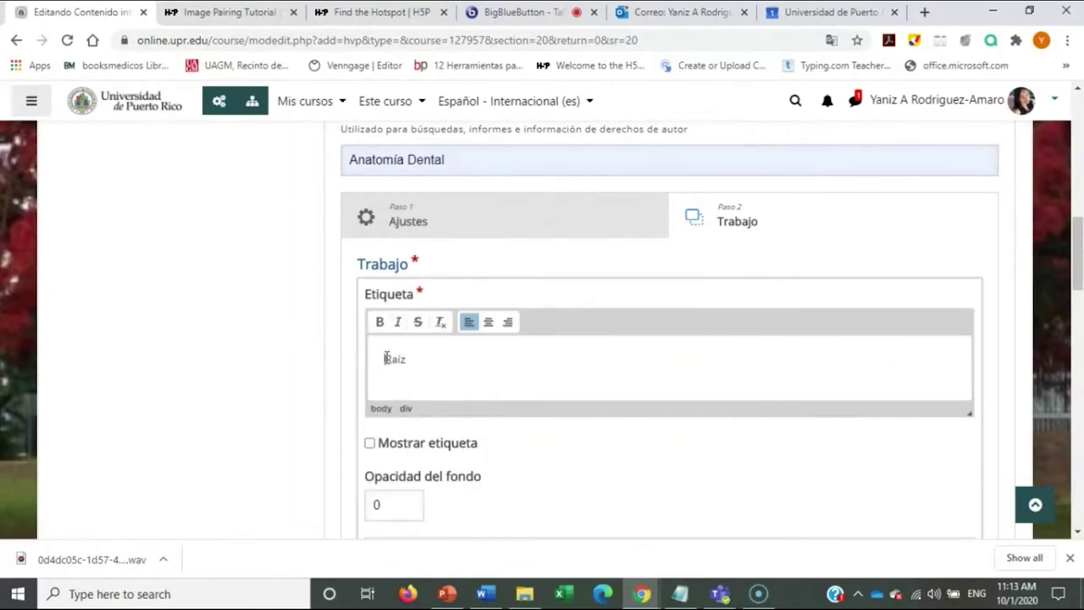
drag(385, 359, 458, 355)
text(Dentina)
scroll(448, 369, down, 2)
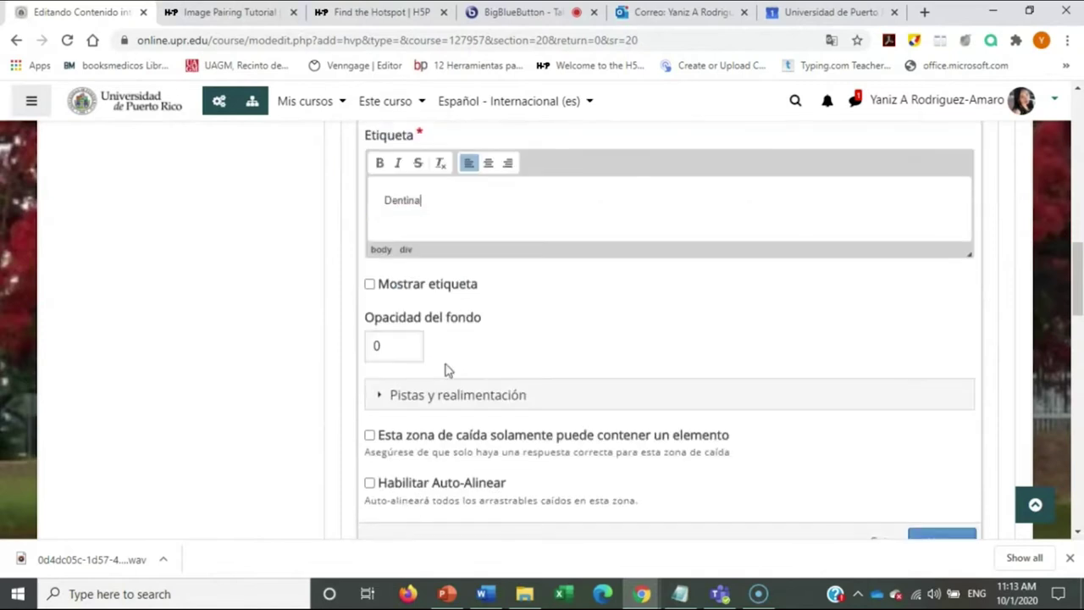
Set the Dentina zone's background opacity to 100 and allow it to contain only one element
click(392, 344)
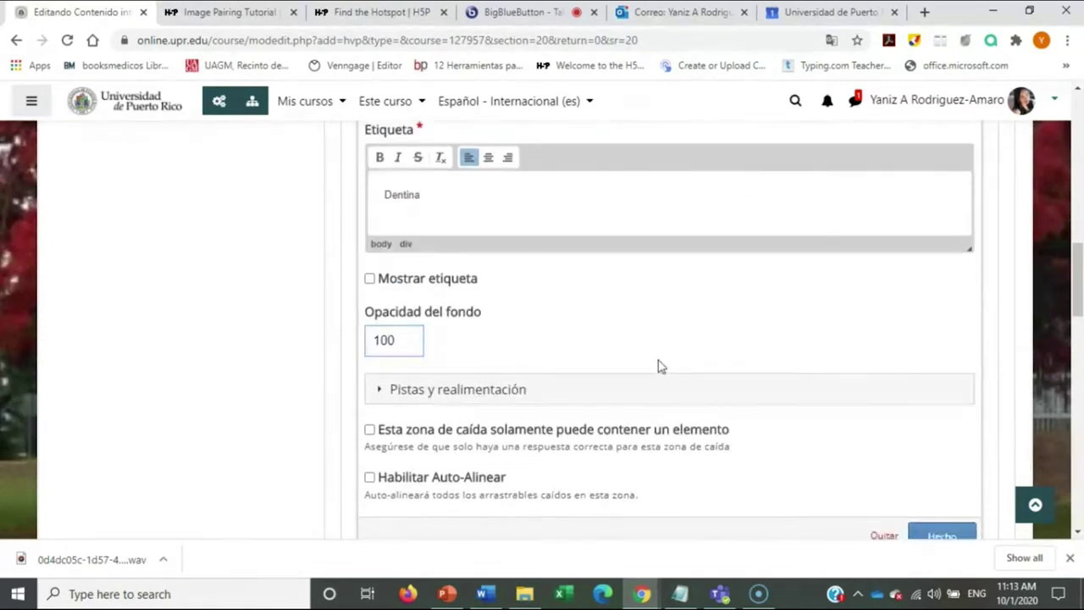
scroll(541, 355, down, 1)
click(370, 356)
scroll(677, 373, down, 1)
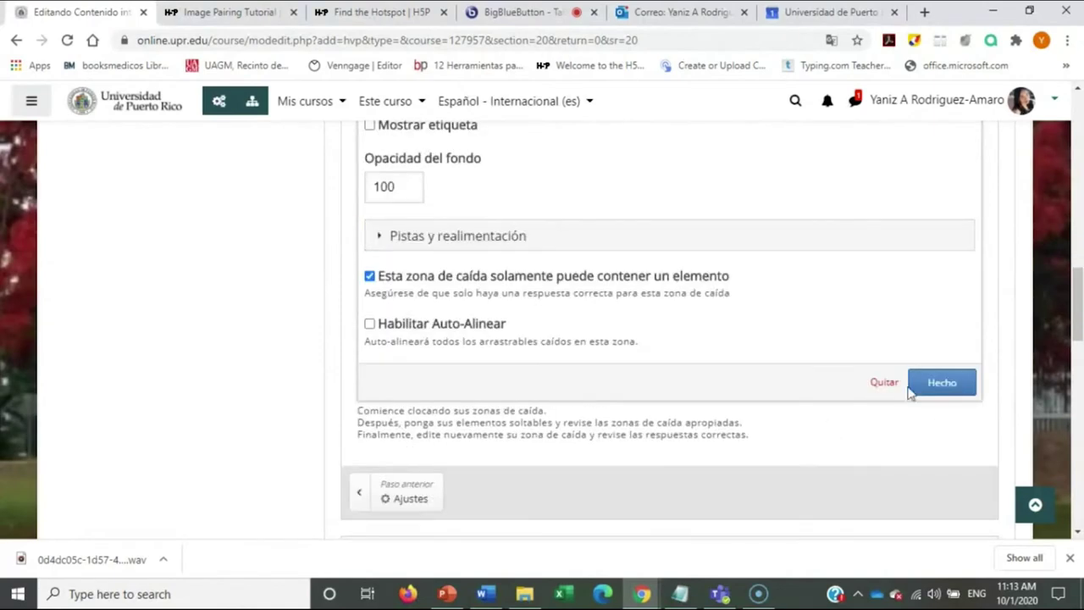
click(938, 387)
Set the Dentina drop zone's background opacity to 0
scroll(456, 339, up, 2)
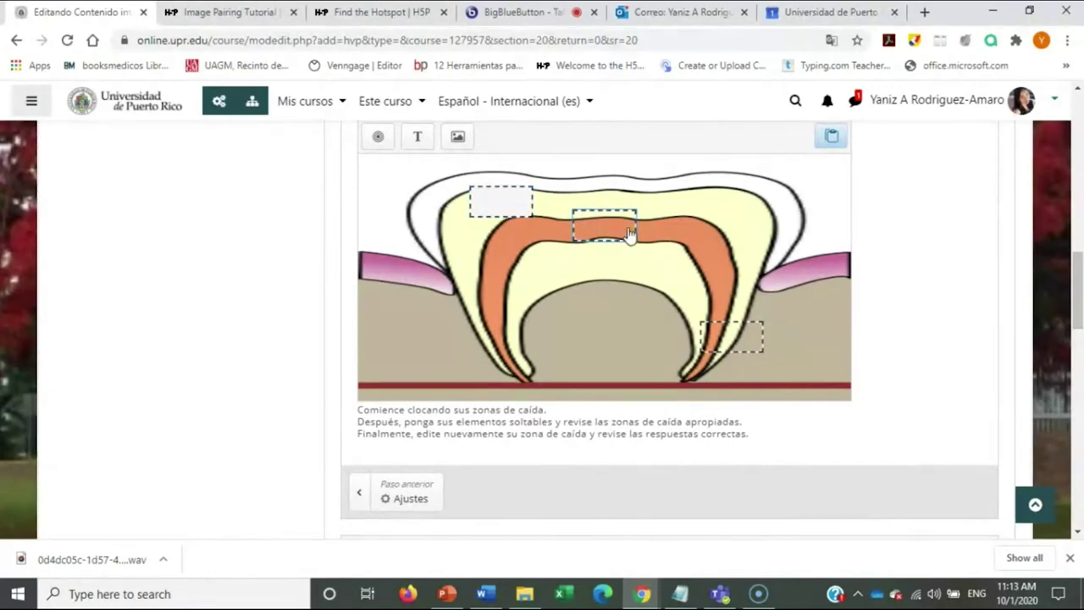
click(500, 204)
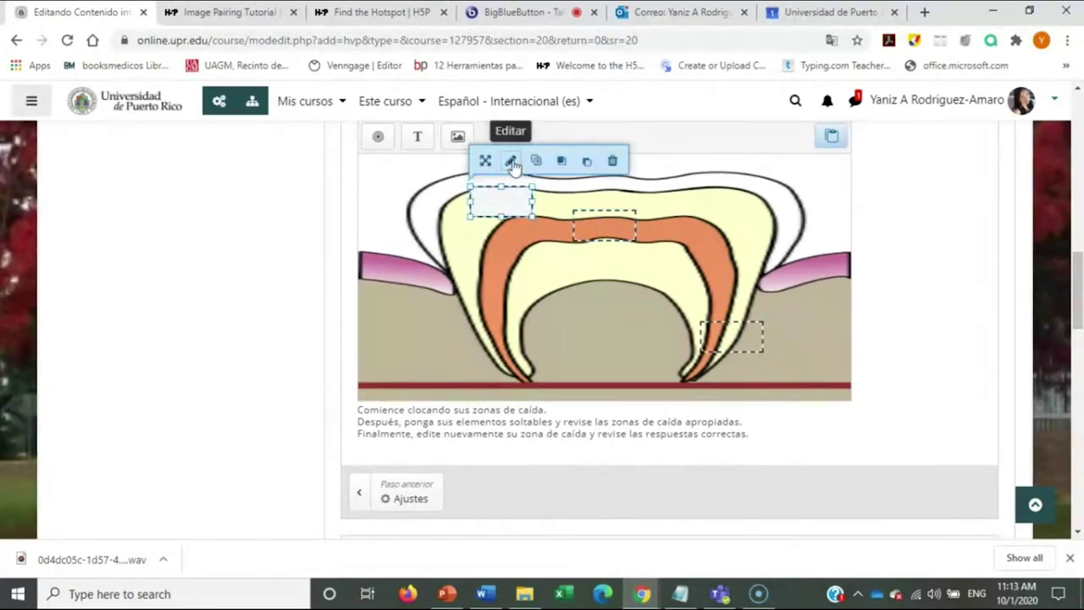
click(509, 161)
click(385, 267)
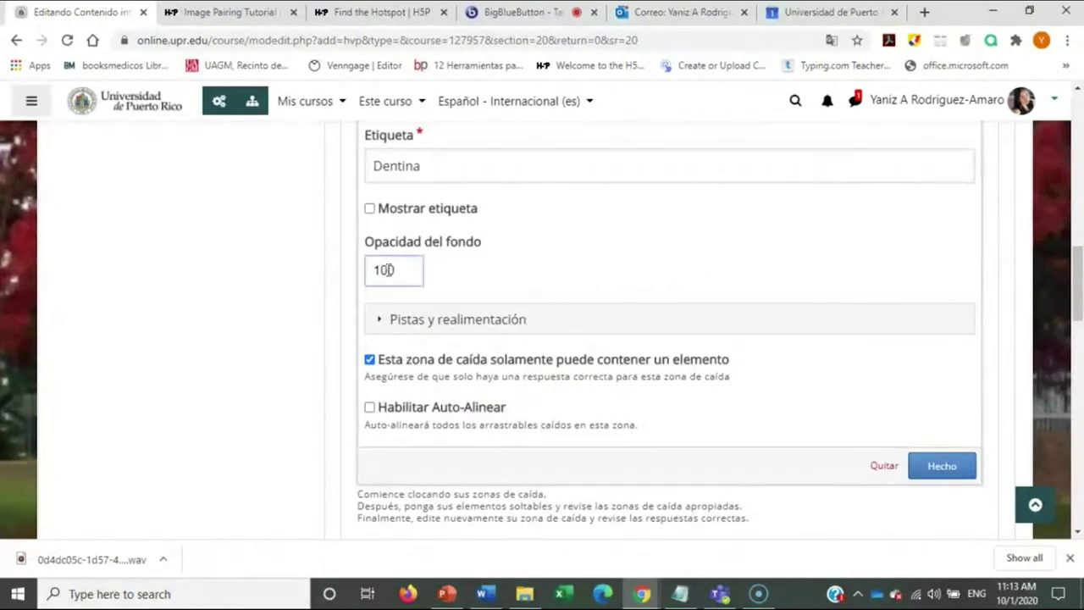
drag(394, 269, 360, 273)
text(0)
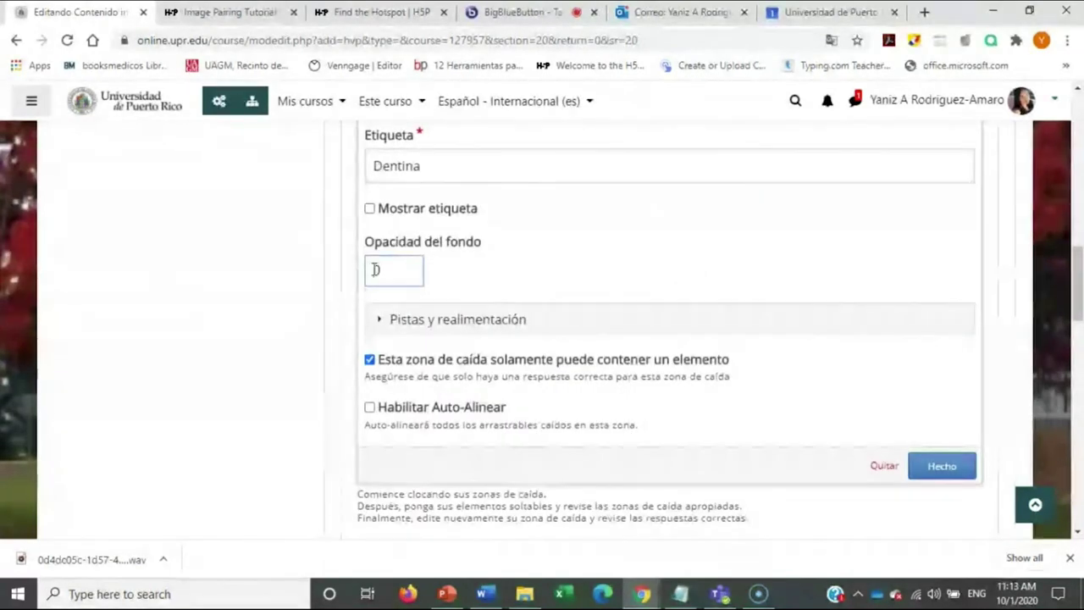
click(927, 465)
Allow the Raíz drop zone over the lower right root to contain only one element
click(720, 339)
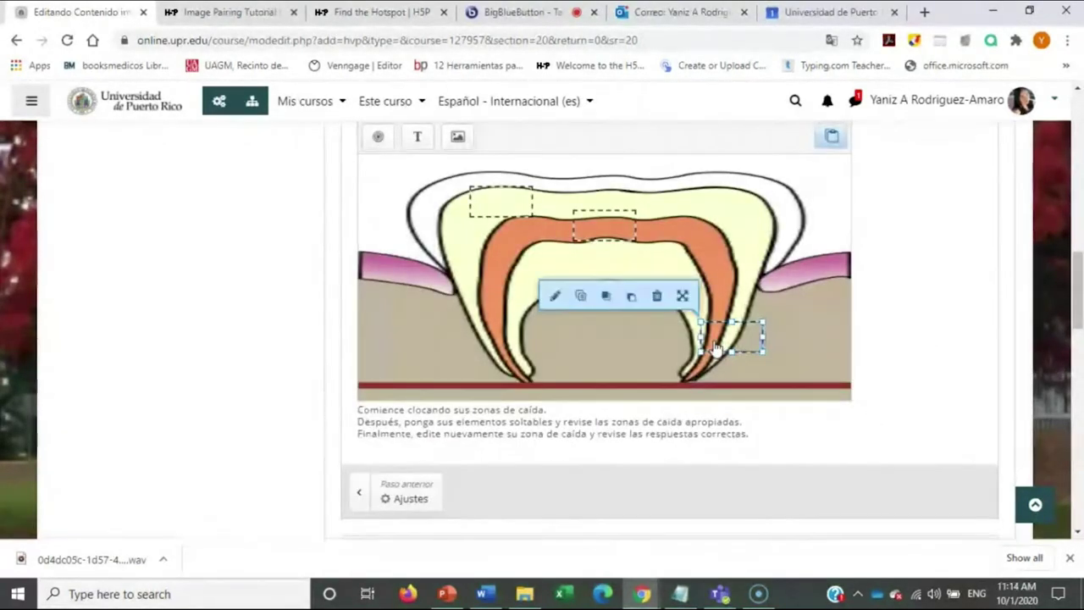
click(556, 295)
click(370, 361)
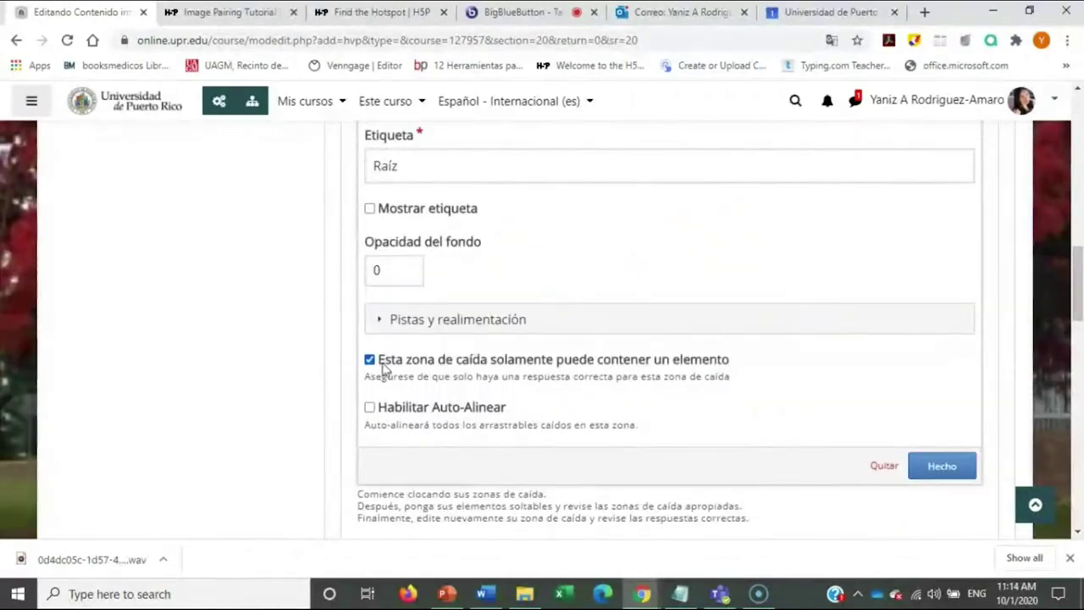
click(938, 463)
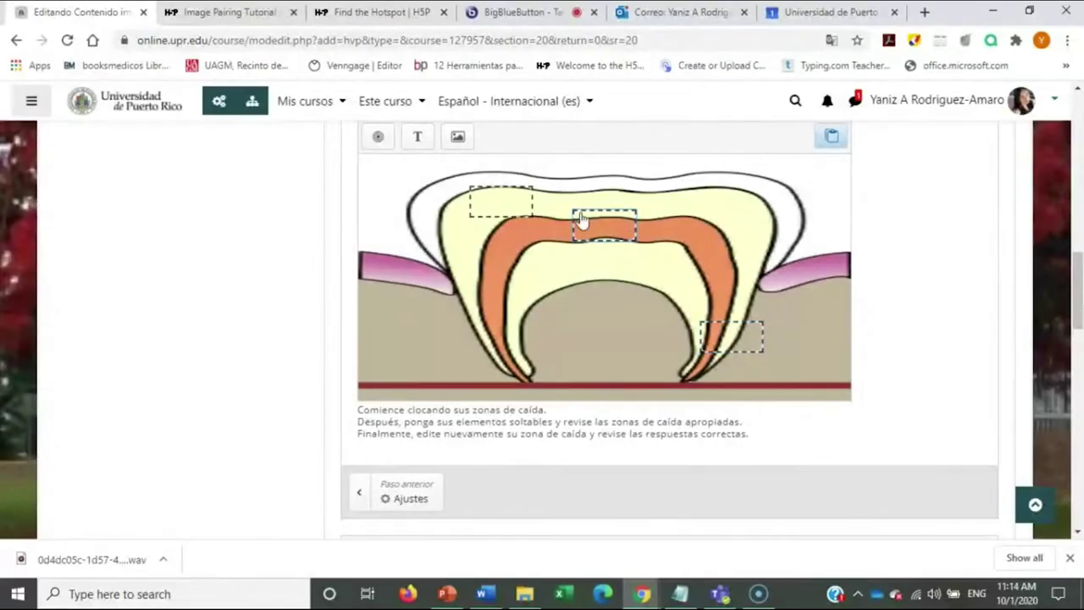
Add a draggable text element reading "Raíz" and make all the drop zones available for it
click(417, 140)
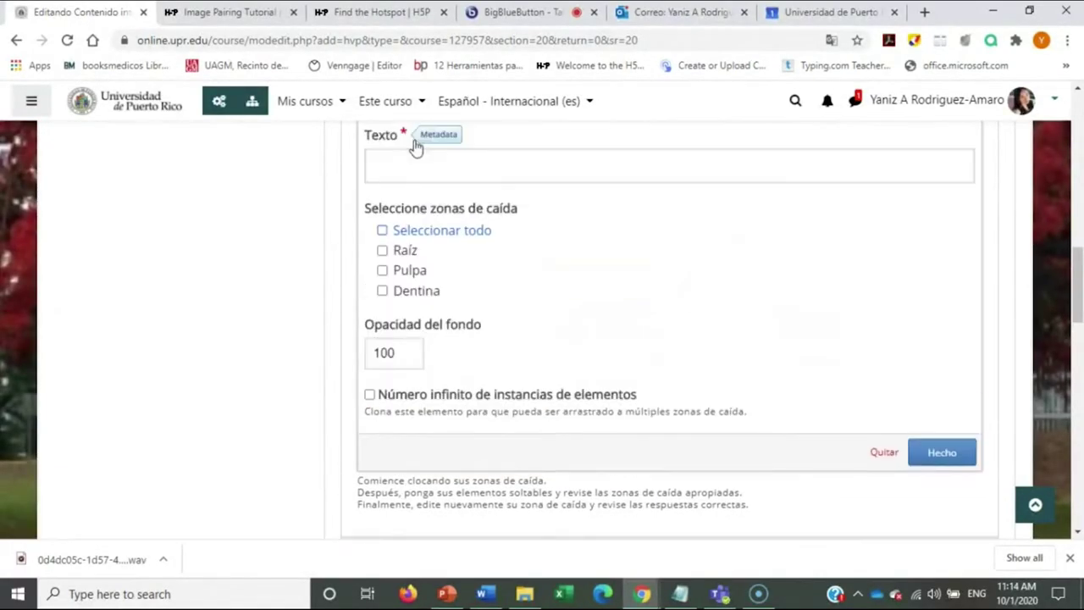
click(409, 196)
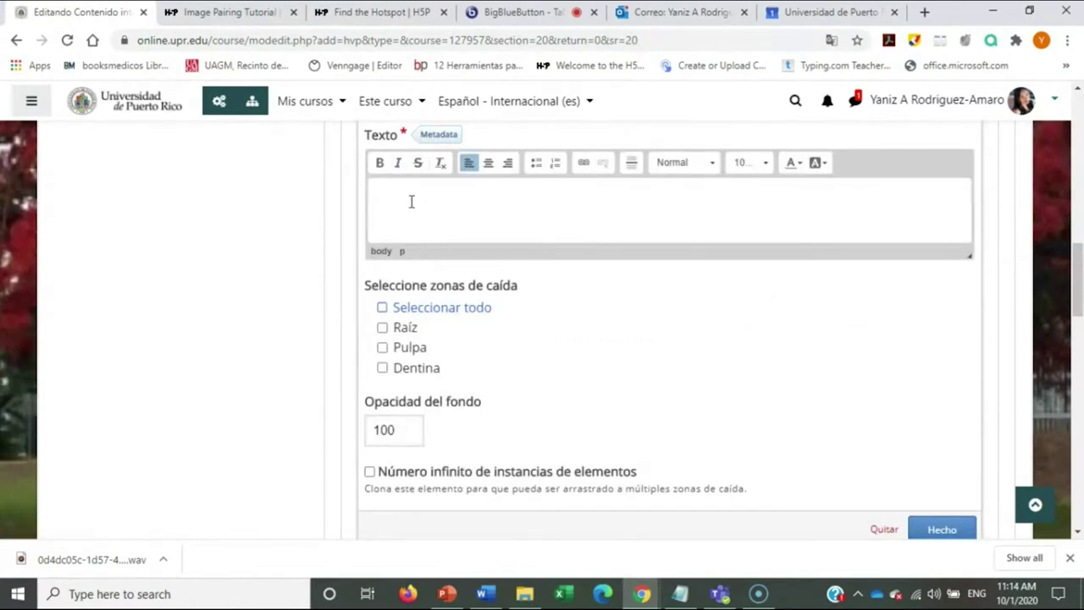
text(RA)
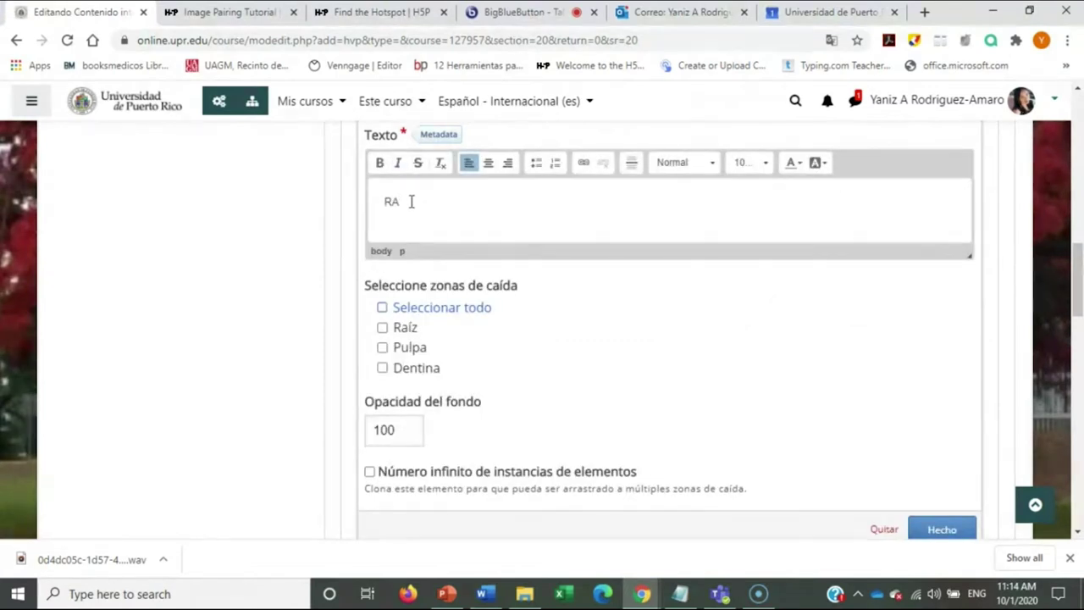
key(BackSpace)
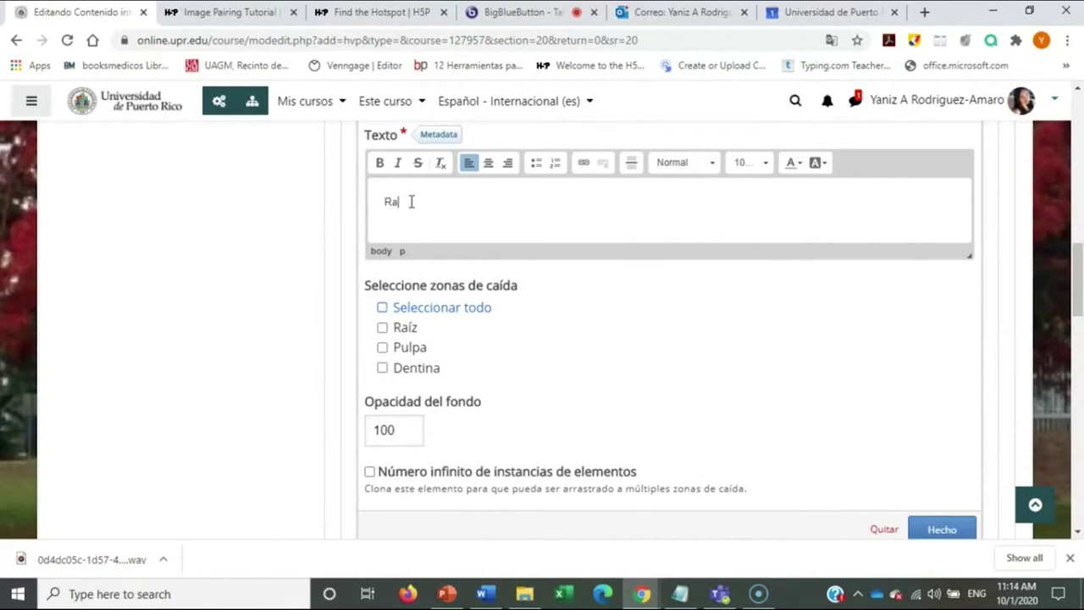
text(aíz)
click(383, 310)
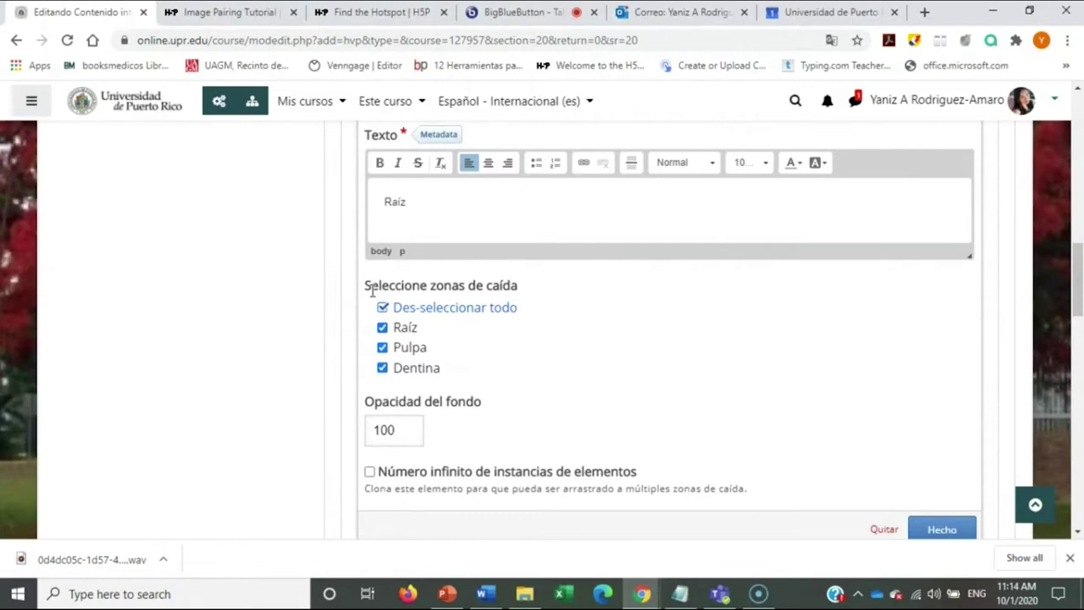
Set the Raíz text element's background opacity to 0 and save the element
click(392, 429)
drag(391, 429, 353, 435)
key(BackSpace)
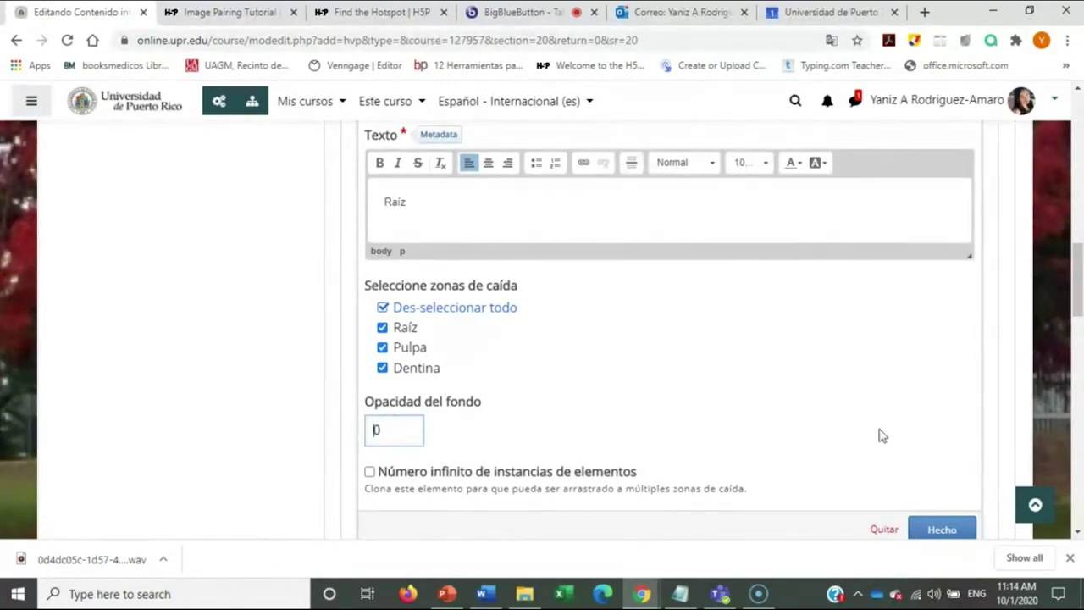
scroll(878, 435, down, 2)
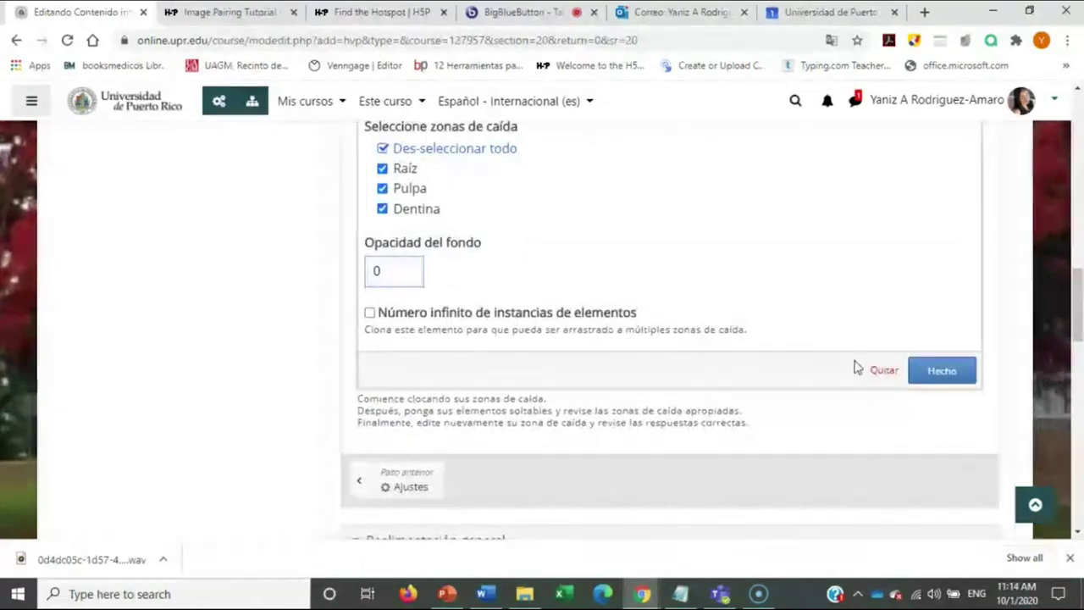
click(940, 370)
Place the Raíz text in the grey area below the left gum, beside the tooth's left root
scroll(591, 322, up, 4)
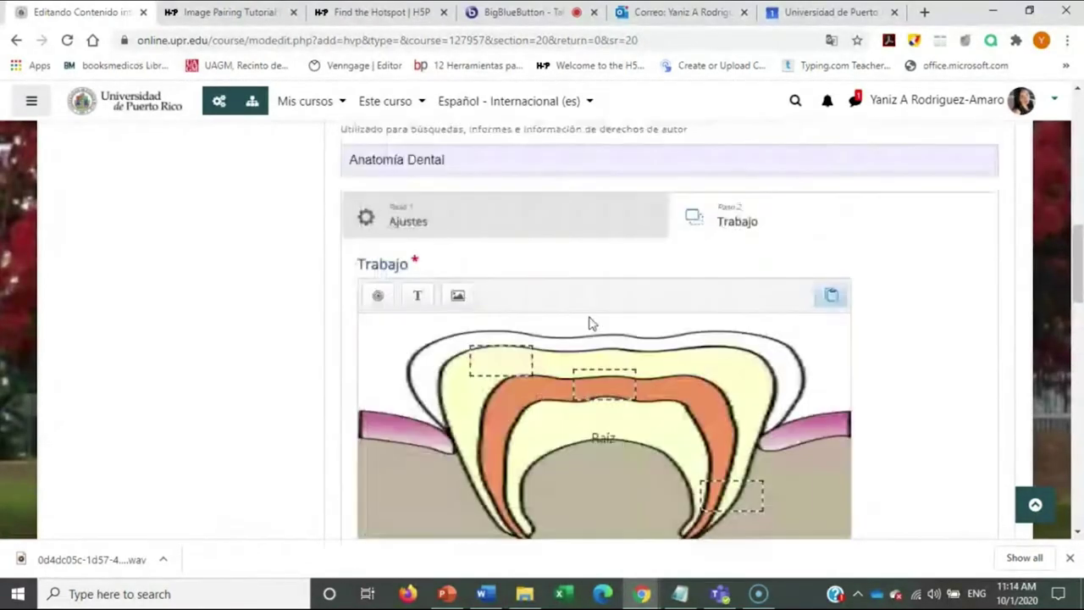
drag(602, 441, 476, 477)
drag(418, 512, 434, 465)
scroll(590, 470, down, 1)
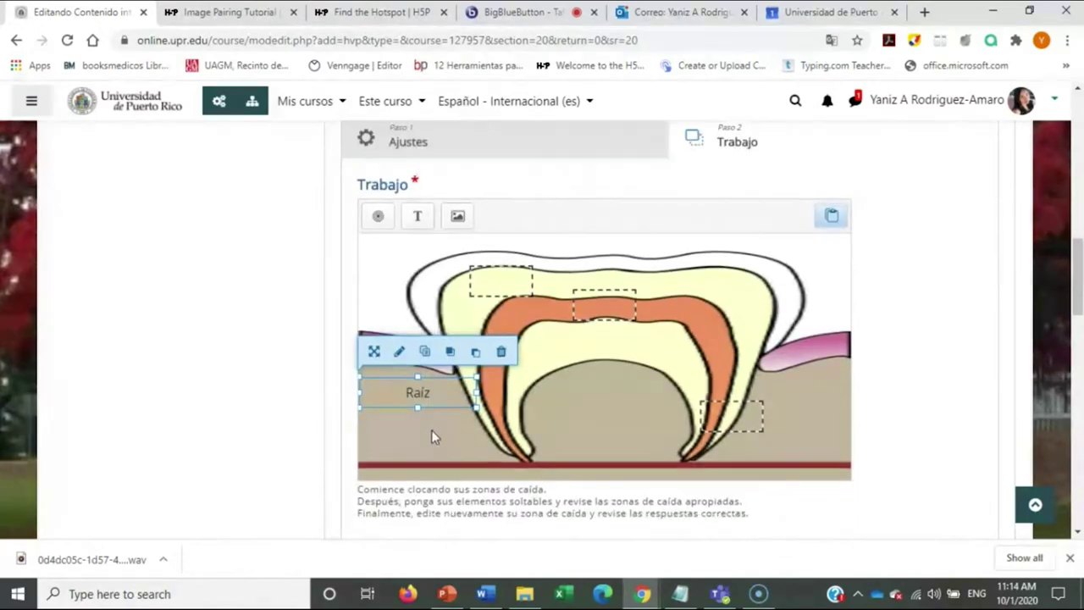
Duplicate the Raíz text element and change the copy's text to "Pulpa"
click(424, 352)
click(830, 216)
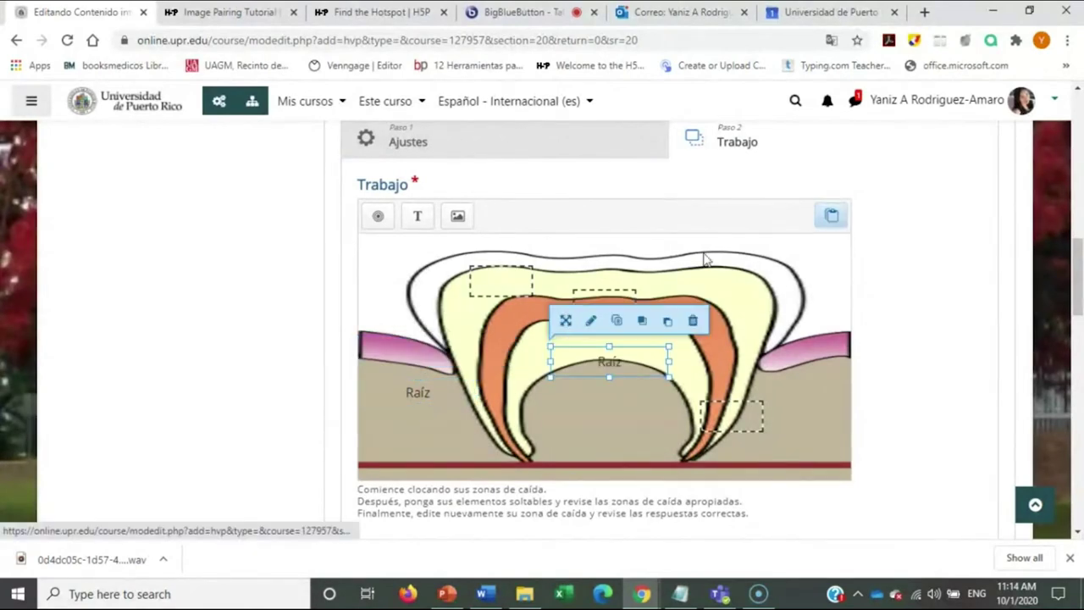
click(590, 320)
click(417, 273)
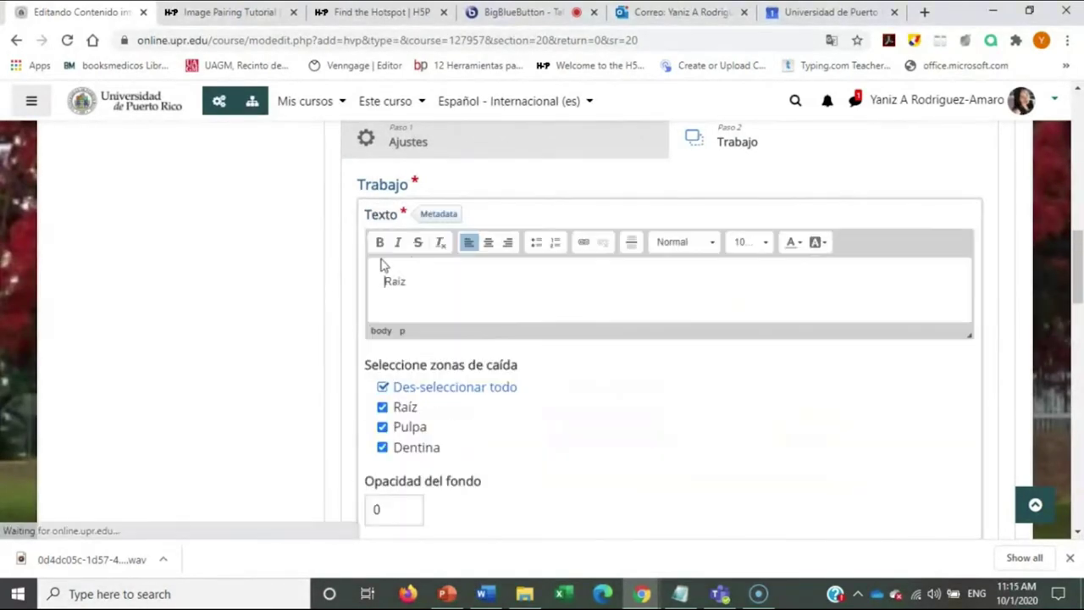
drag(387, 282, 453, 282)
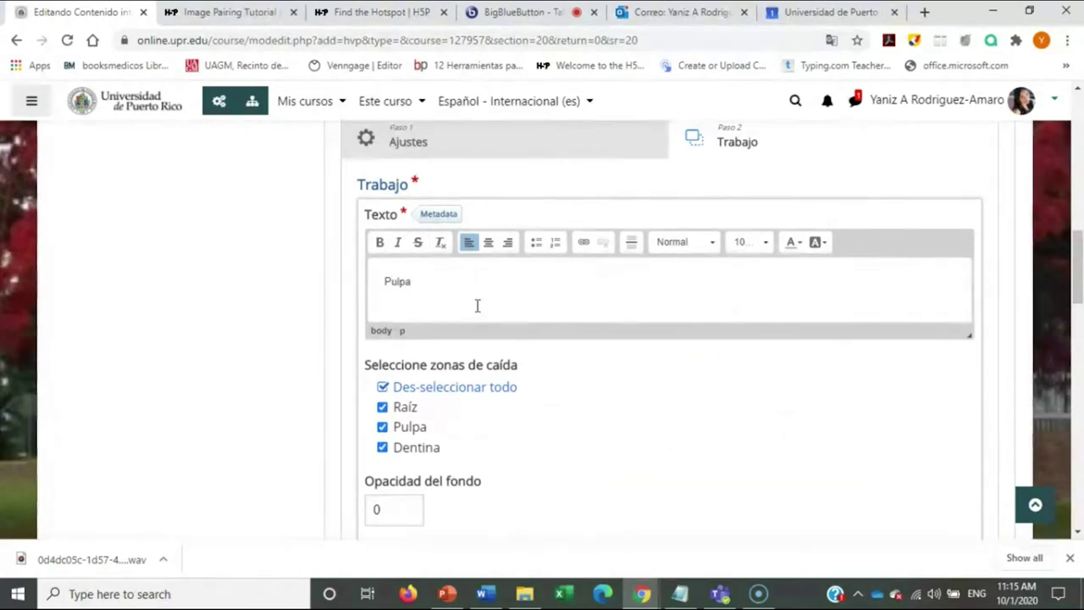
scroll(486, 416, down, 3)
click(941, 370)
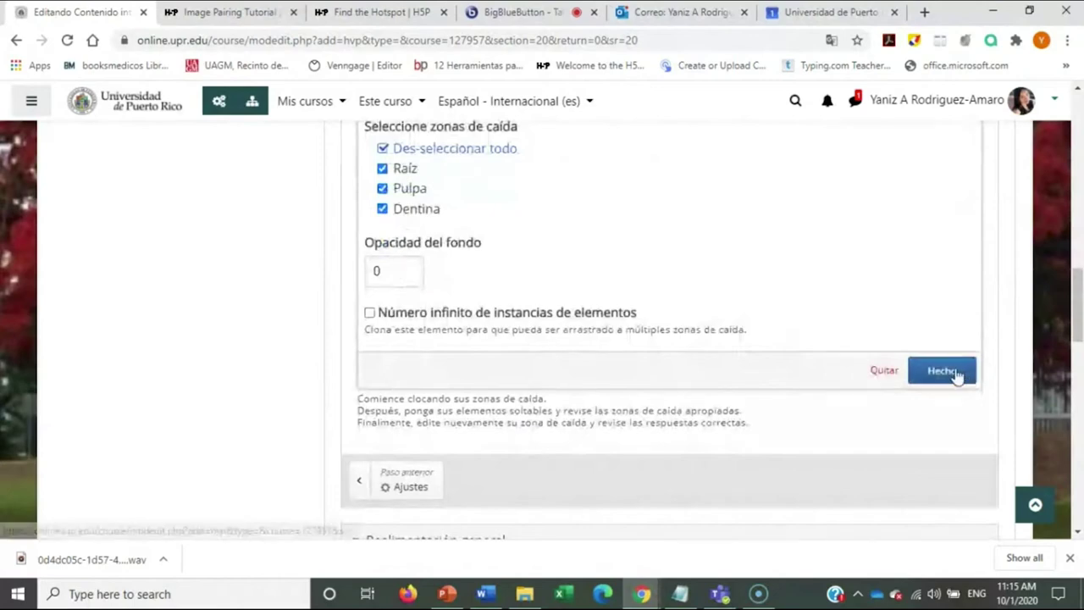
Place the Pulpa text directly below the Raíz text beside the tooth's left root
scroll(626, 330, up, 2)
click(611, 291)
drag(611, 291, 423, 350)
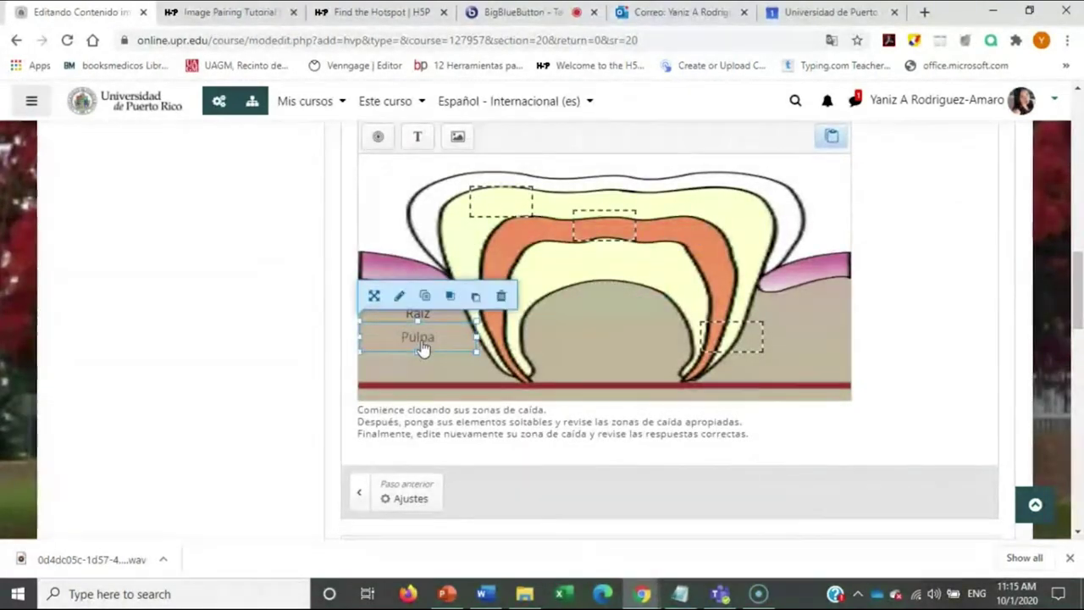
Paste another copy of the Raíz text element, change its text to "Dentina" and place it directly below the Pulpa text
click(834, 140)
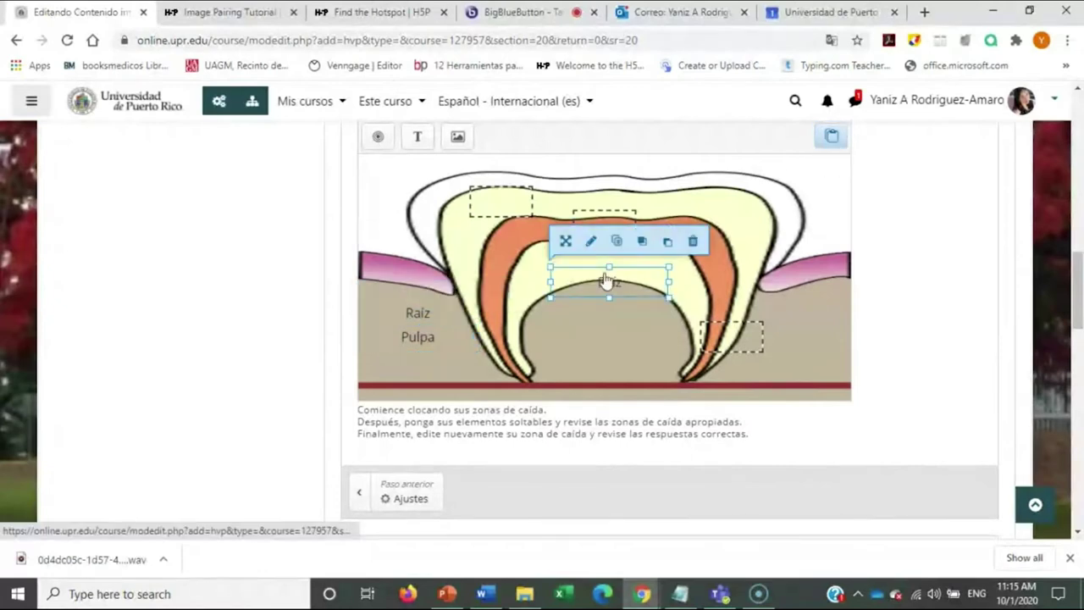
click(590, 242)
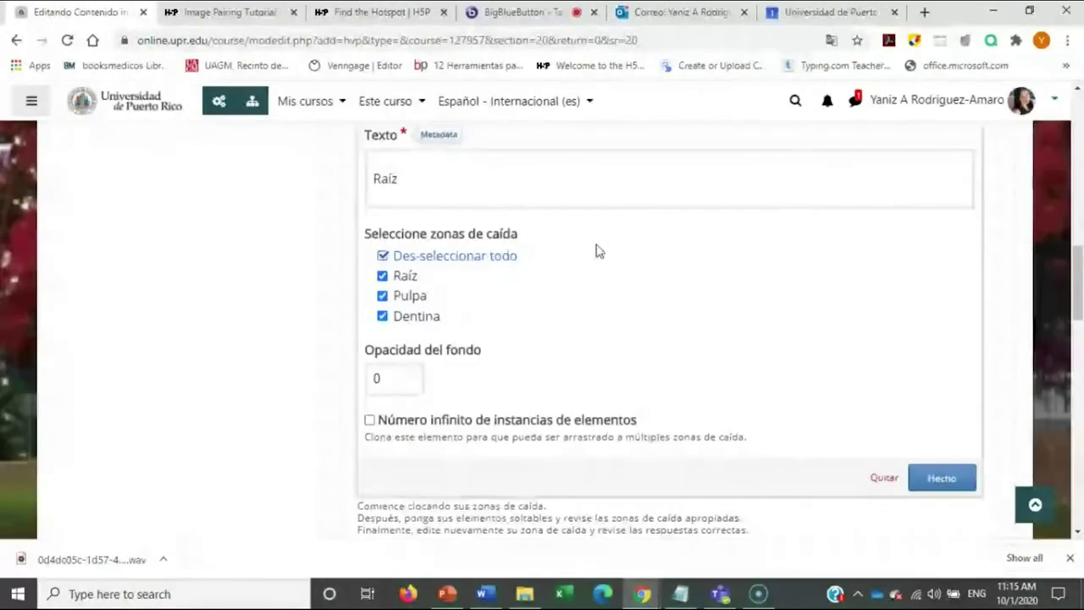
click(404, 187)
double_click(476, 203)
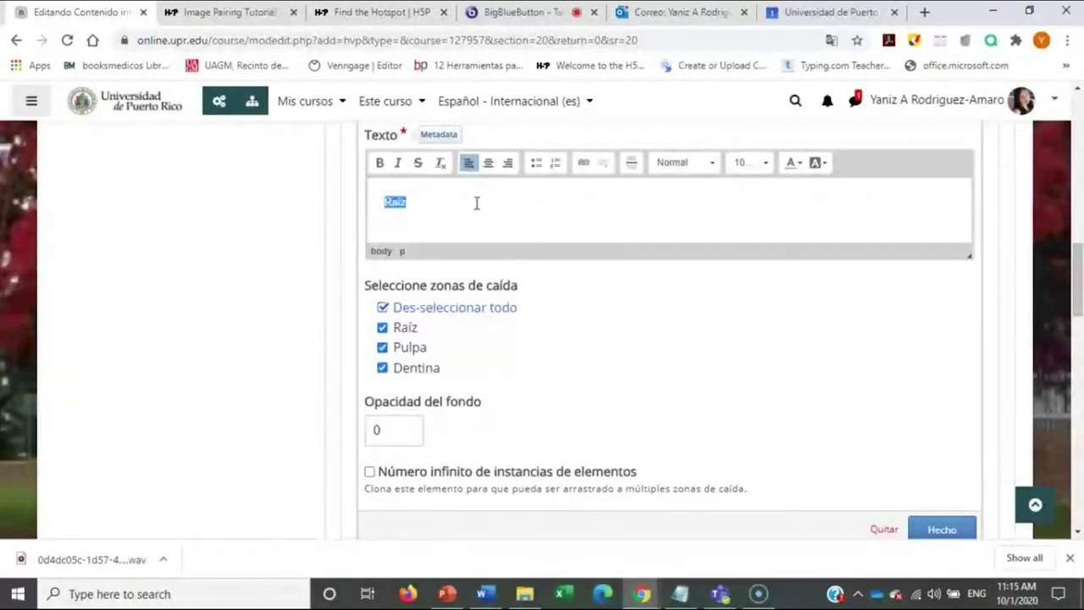
text(Dentina)
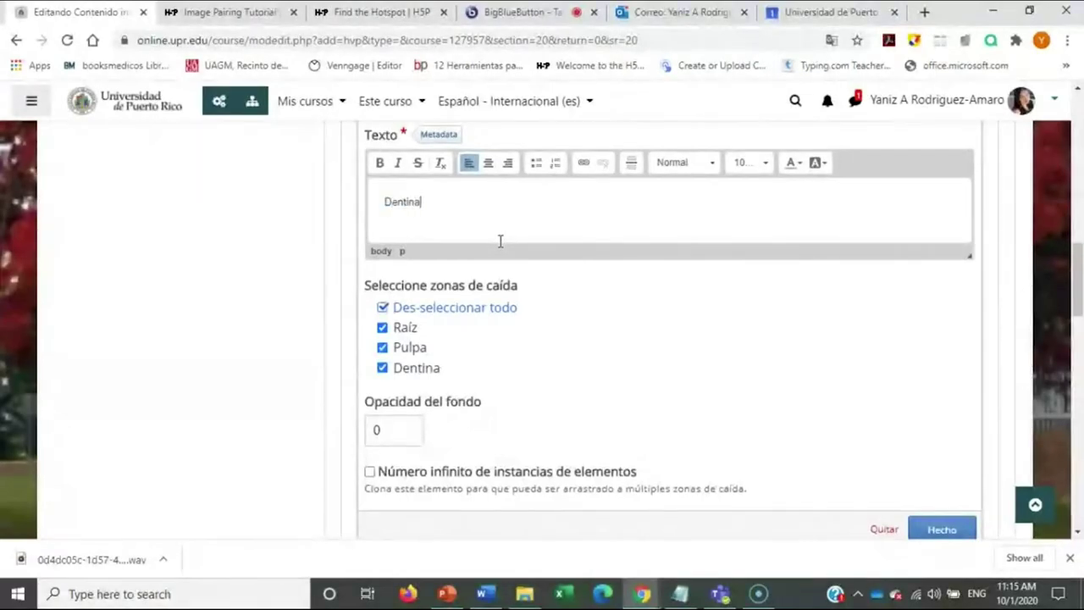
click(941, 529)
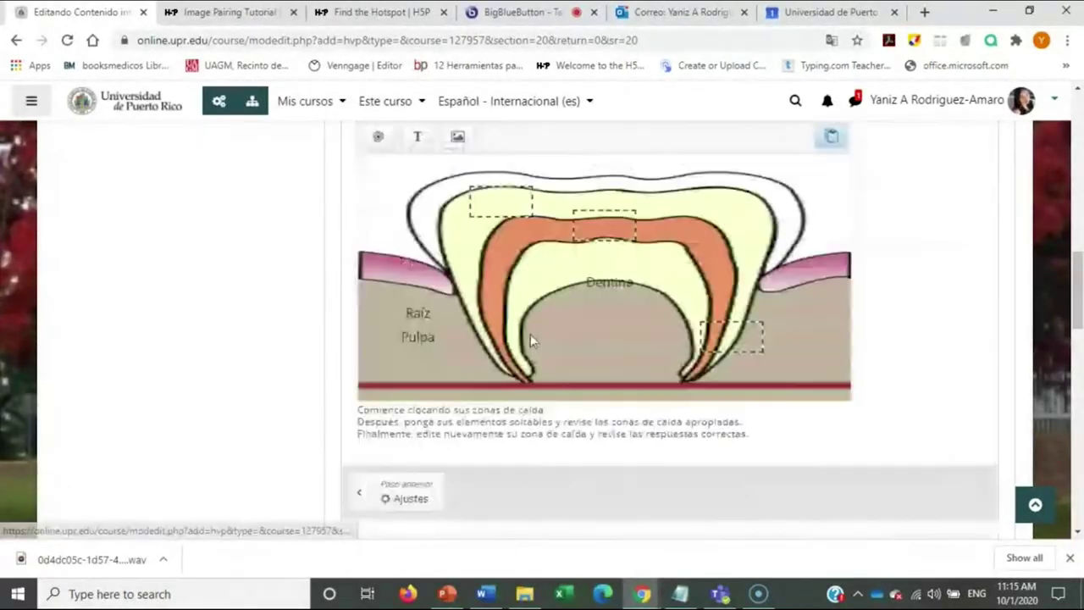
drag(608, 283, 419, 364)
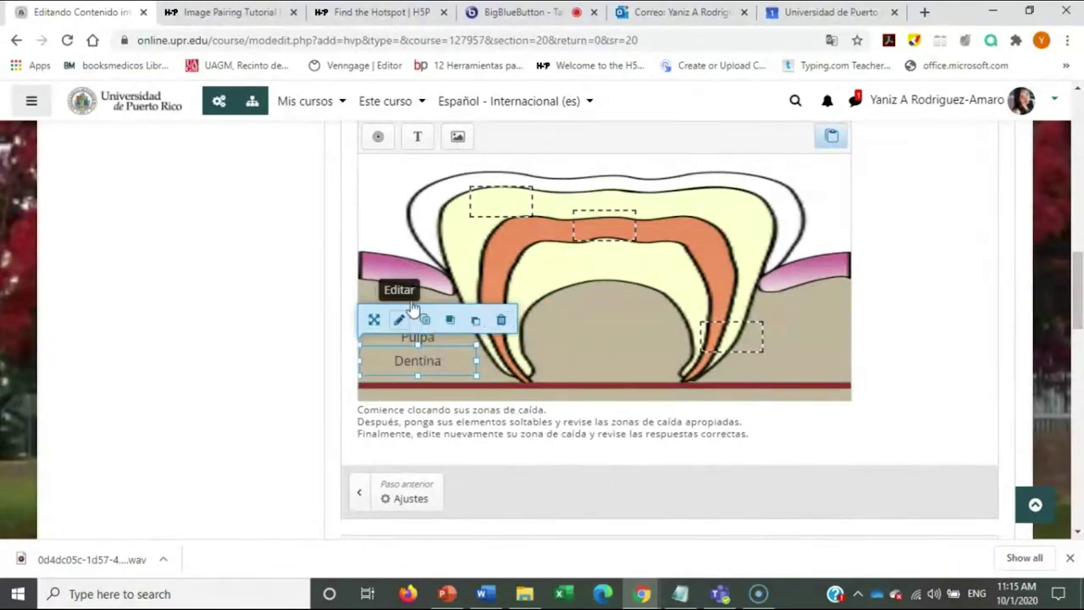
click(607, 345)
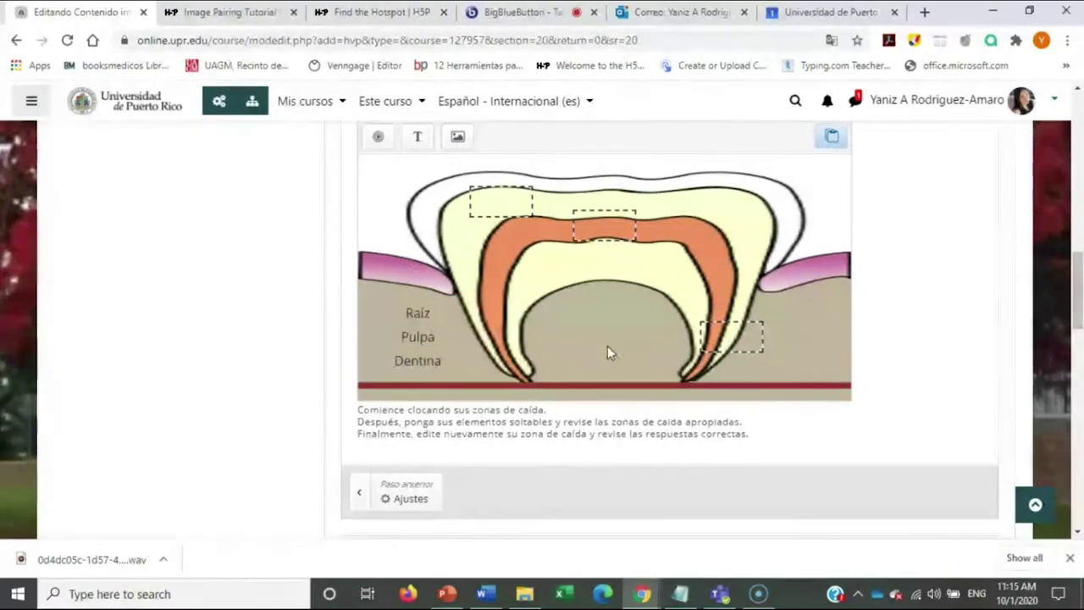
Set "Texto: Dentina" as the correct element for the Dentina drop zone on the tooth's upper-left layer and save it
click(495, 200)
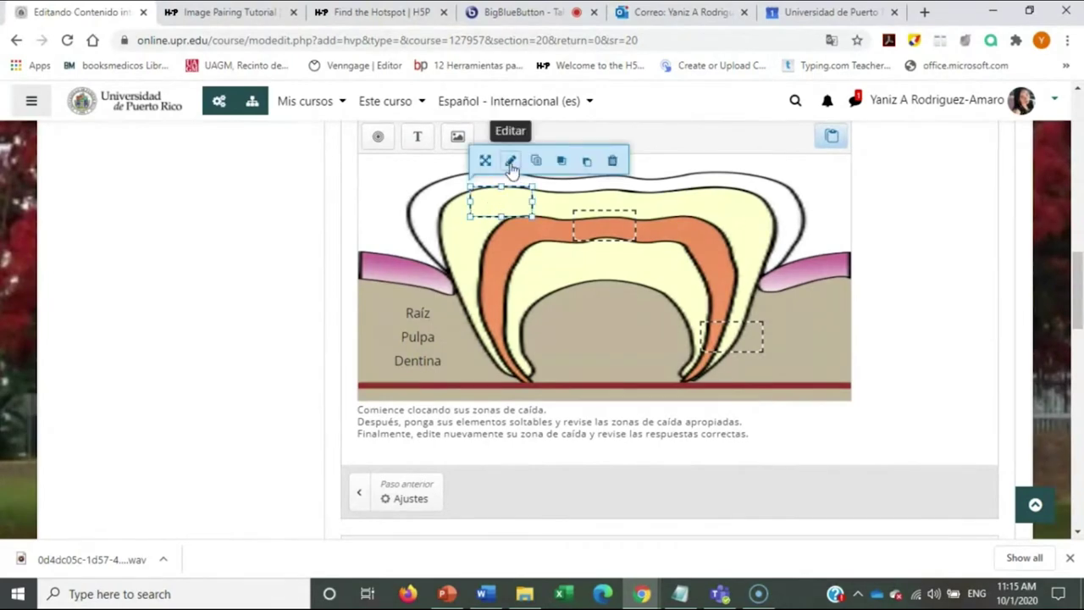
click(510, 162)
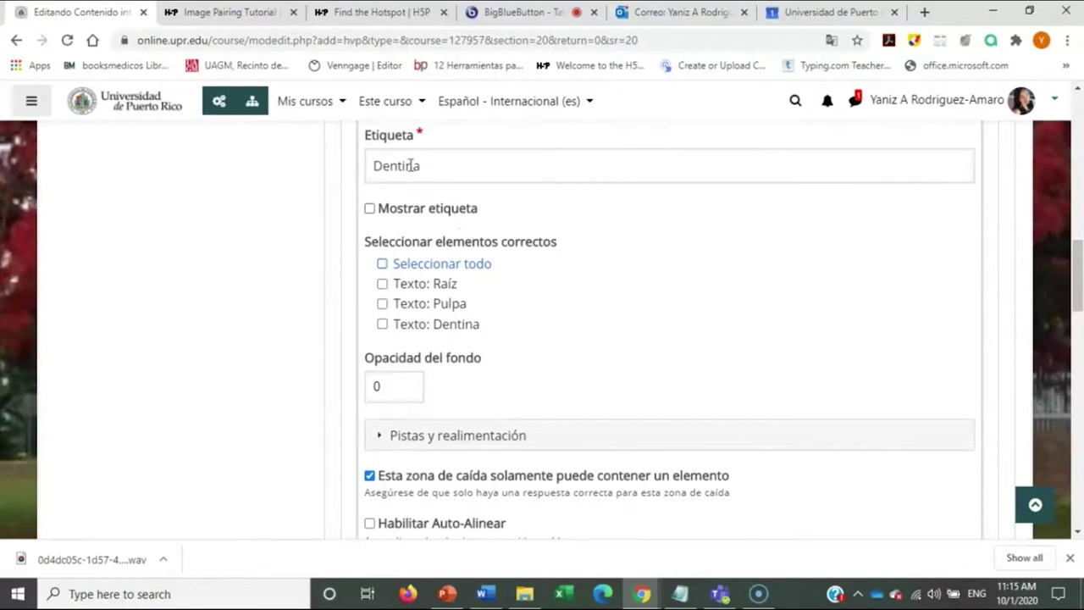
scroll(695, 325, down, 3)
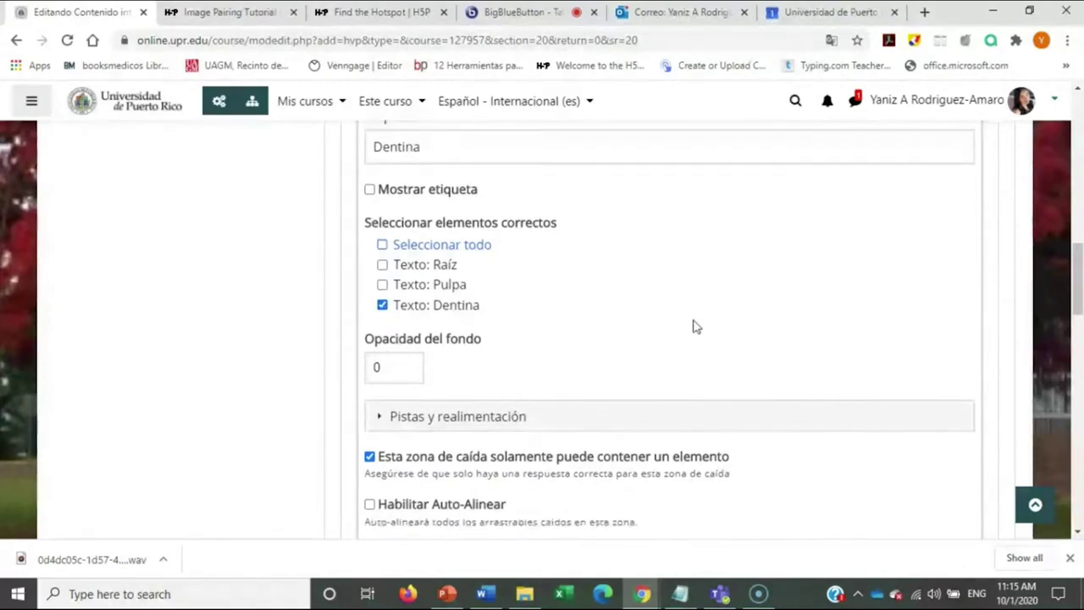
click(943, 343)
Set "Texto: Pulpa" as the correct element for the Pulpa drop zone on the central orange layer and save it
scroll(525, 336, up, 4)
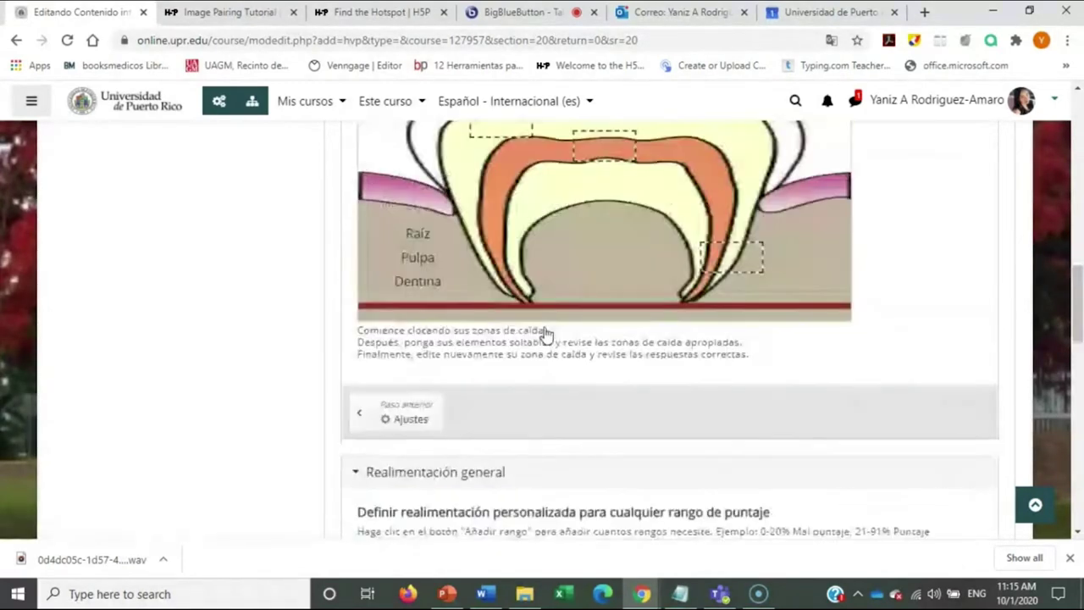
click(606, 309)
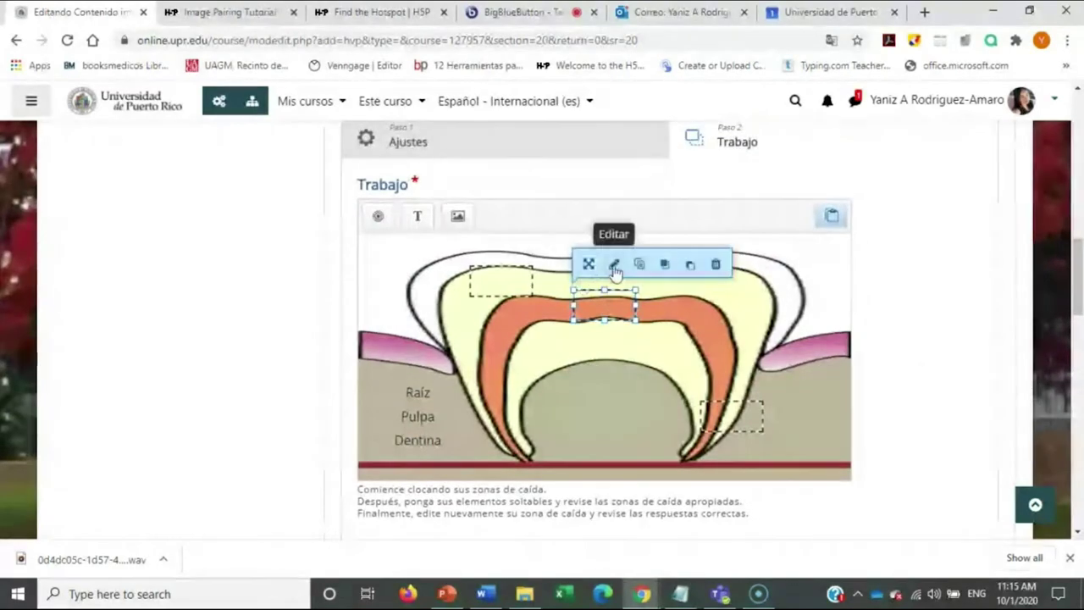
click(613, 263)
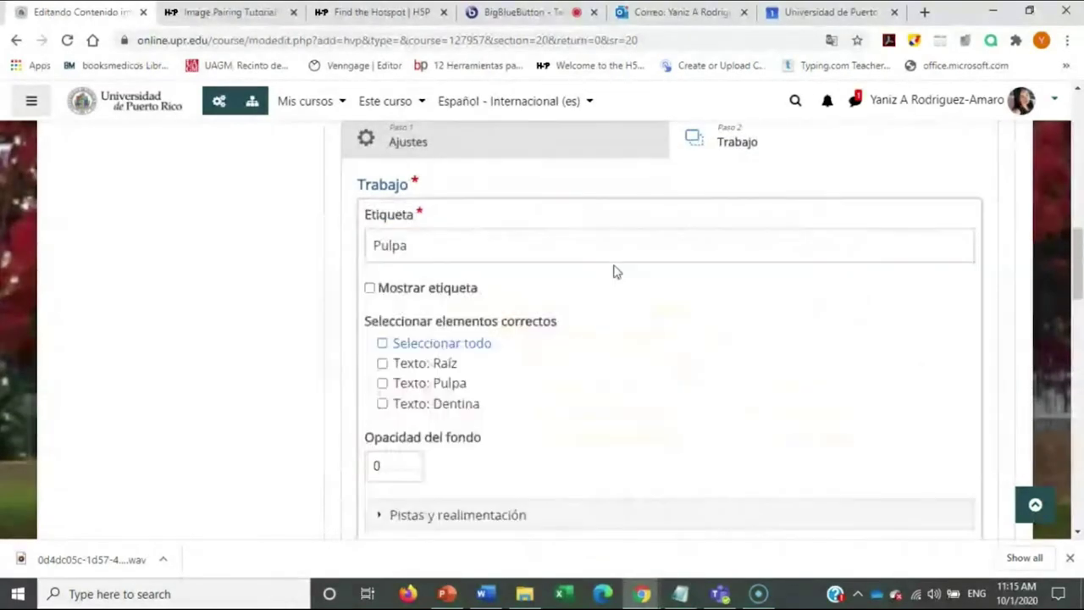
click(381, 383)
scroll(804, 381, down, 3)
click(955, 429)
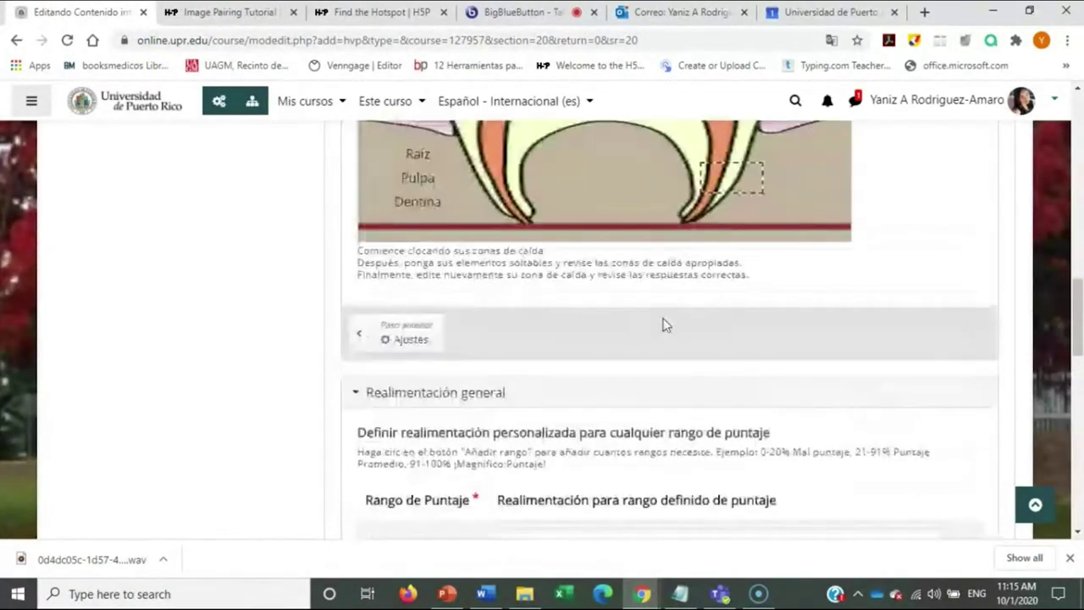
Set "Texto: Raíz" as the correct element for the Raíz drop zone on the tooth's right root and save it
scroll(663, 322, up, 3)
click(729, 337)
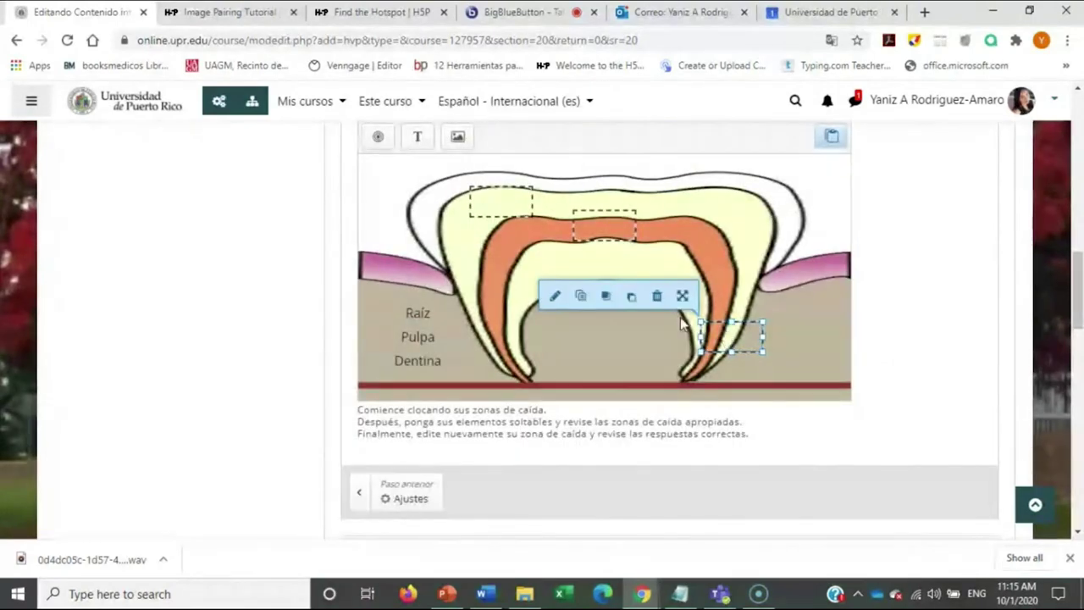
click(555, 296)
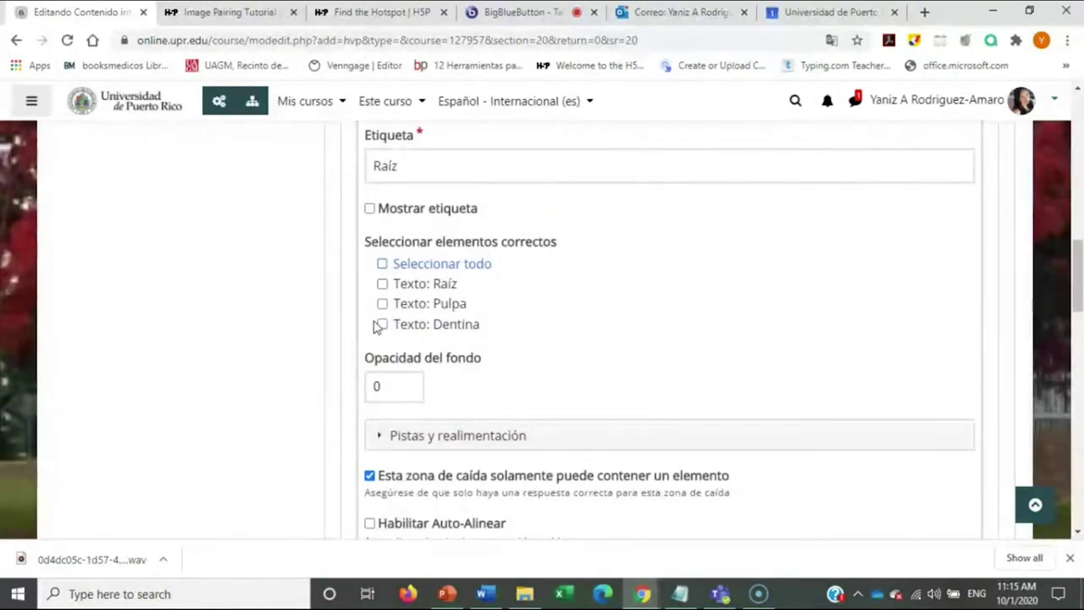
click(381, 284)
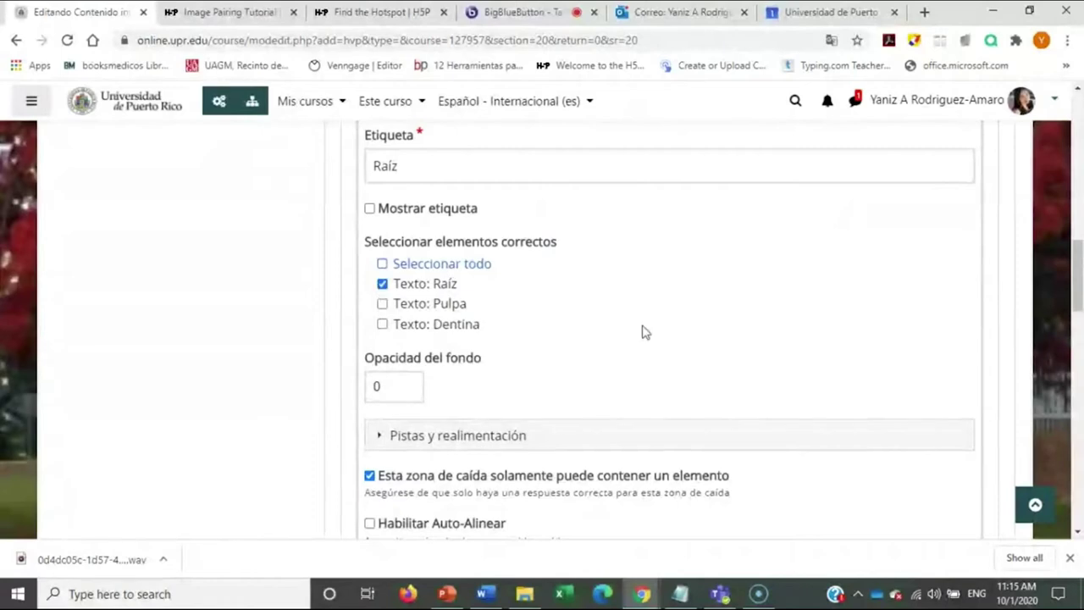
scroll(643, 331, down, 3)
click(940, 347)
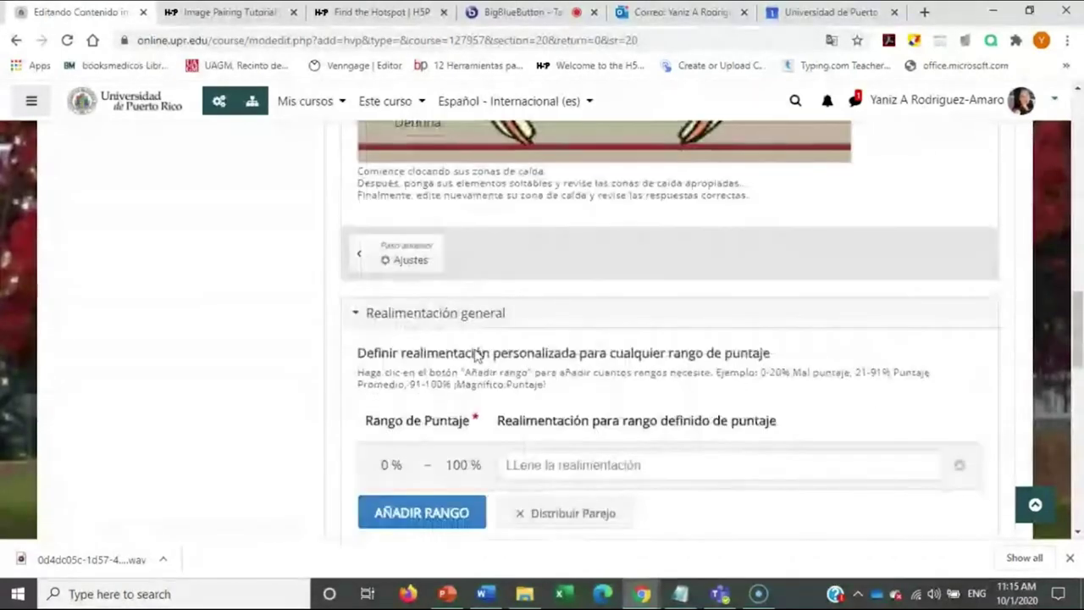
Add a second score range to the general feedback and end the first range at 69 %
scroll(710, 388, up, 3)
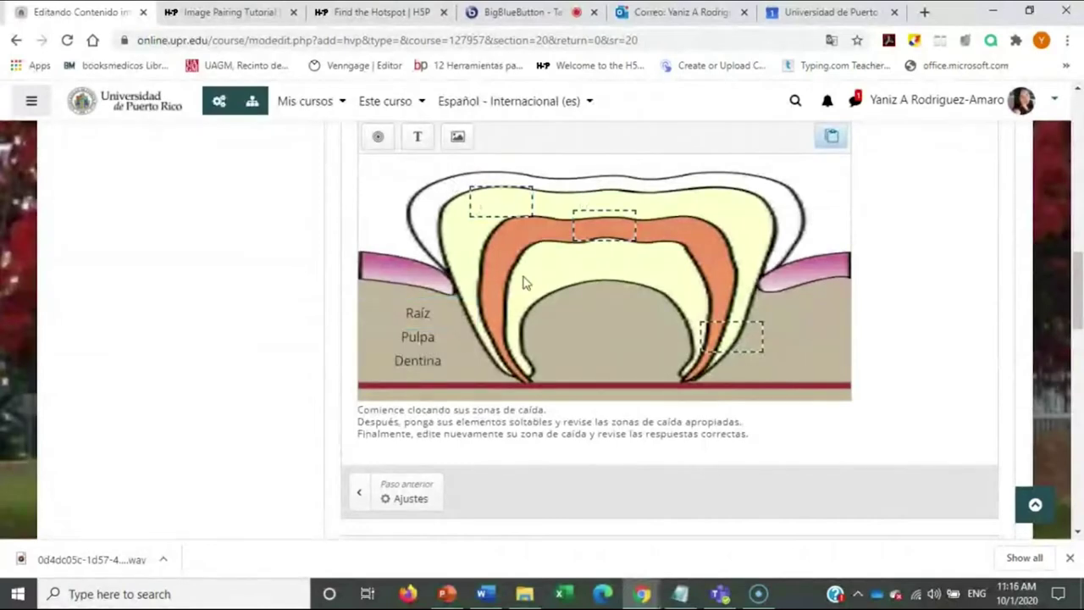
scroll(606, 355, up, 2)
scroll(590, 431, down, 6)
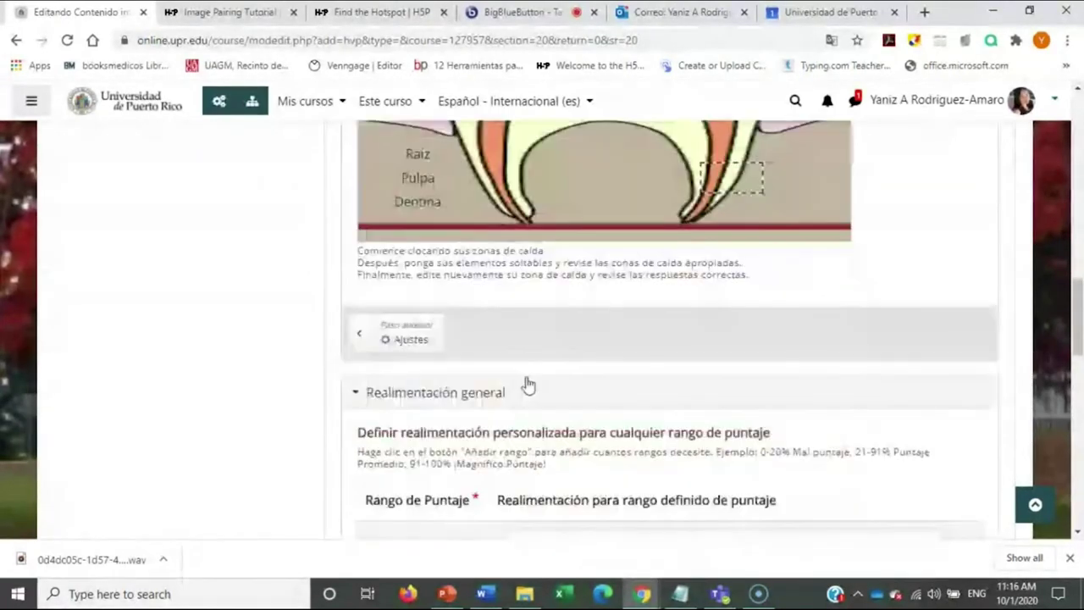
scroll(238, 314, down, 3)
scroll(380, 252, up, 2)
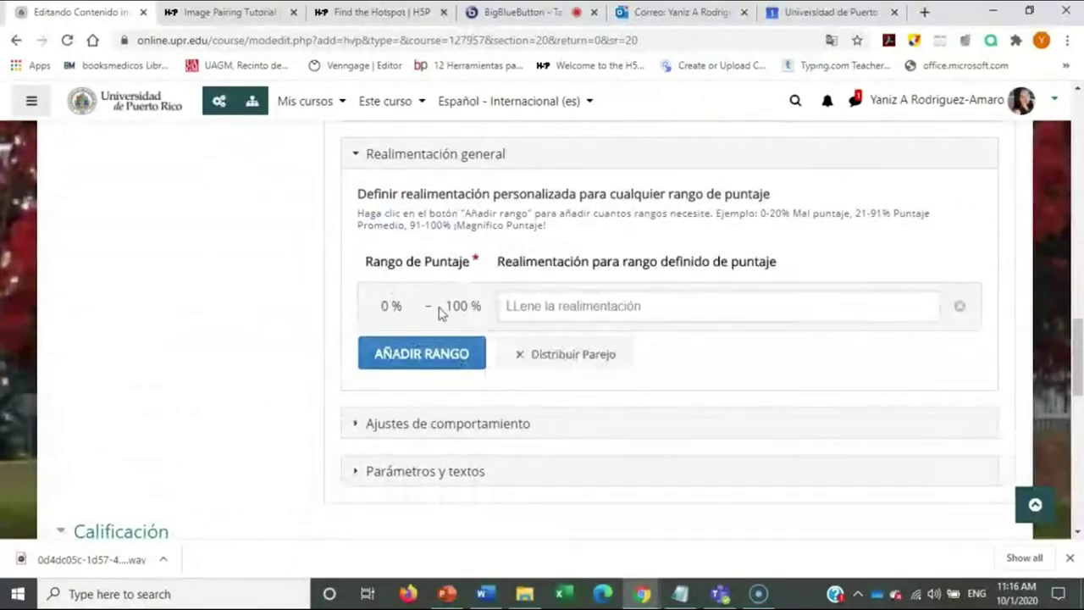
click(425, 363)
click(458, 310)
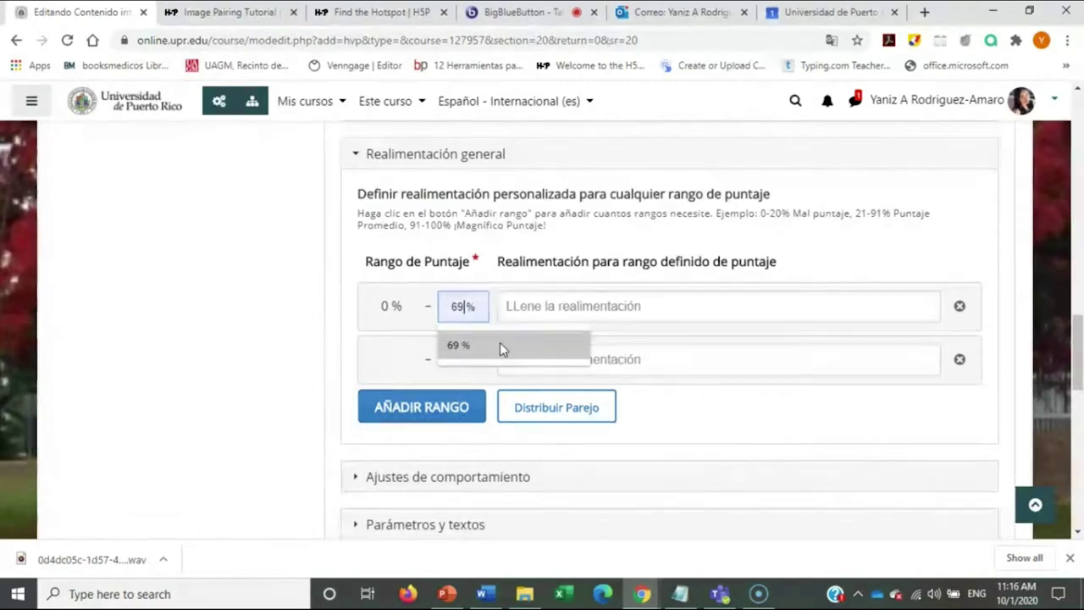
click(494, 347)
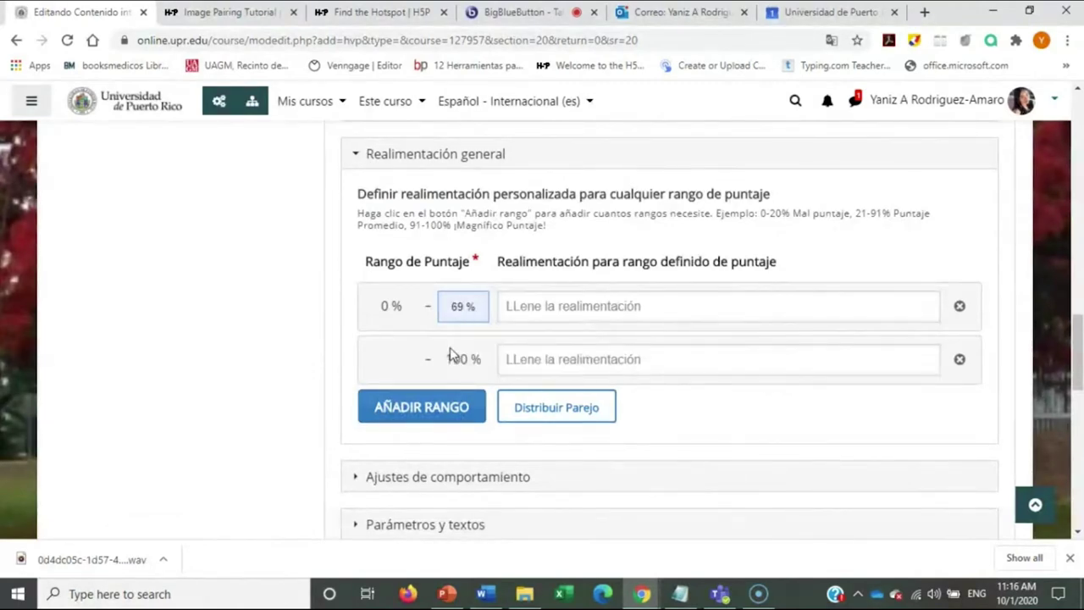
Enter the feedback "Reintenta Nuevamente" for the 0–69 % range and "Excelente" for the 70–100 % range
click(530, 305)
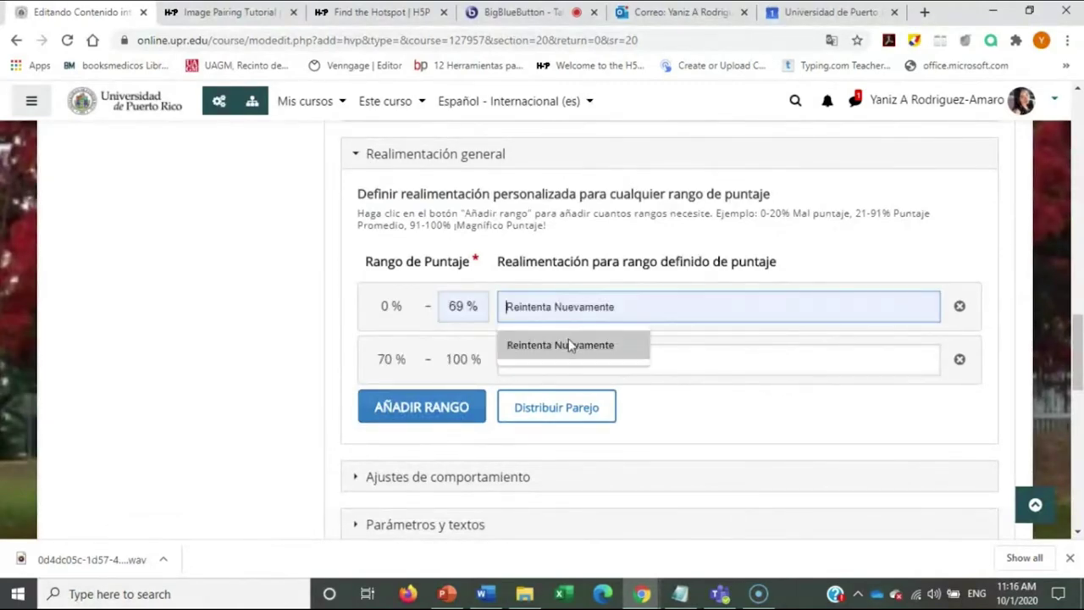
click(517, 345)
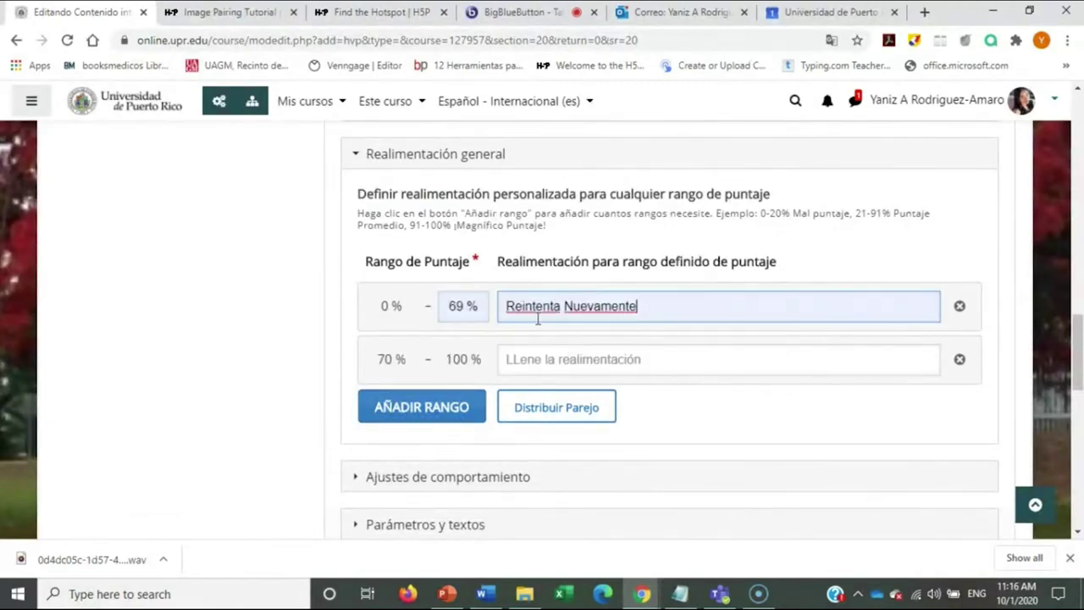
click(562, 359)
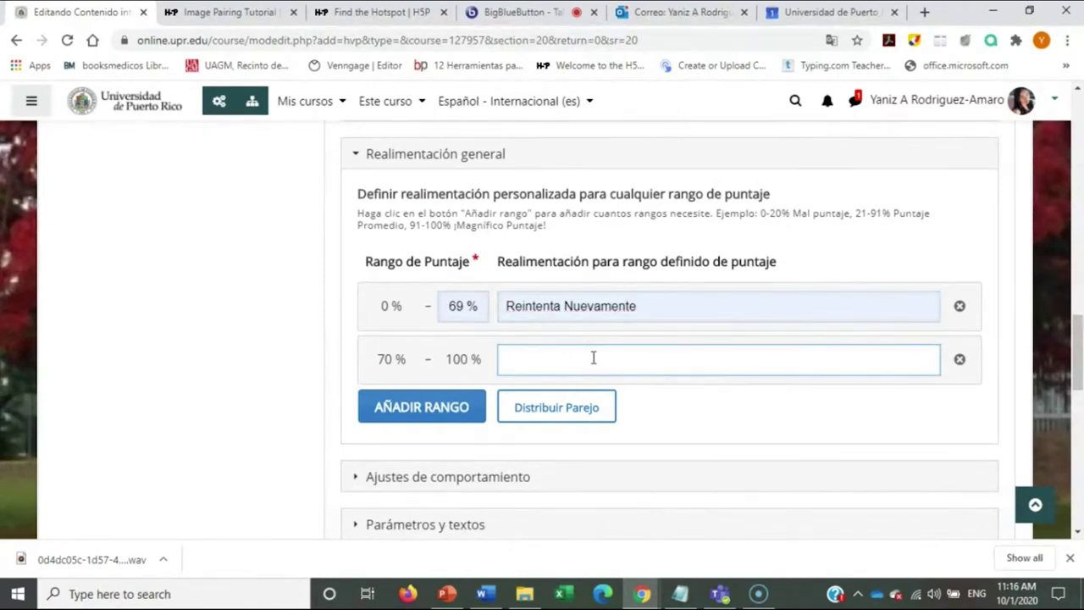
text(Excelente)
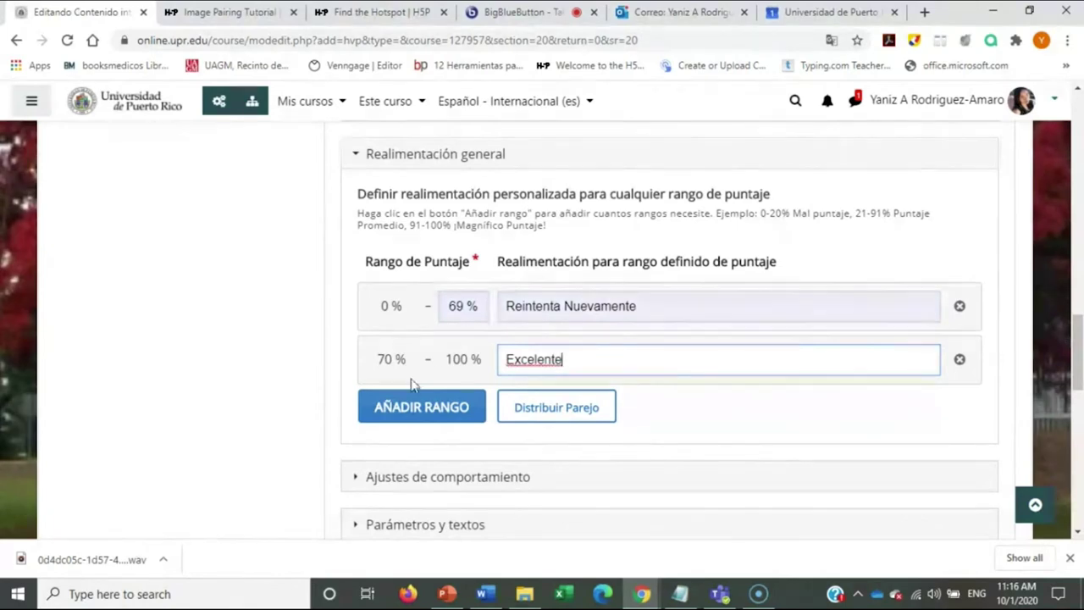
Set the activity's maximum grade to 0, then save the changes and display the activity
scroll(564, 402, down, 3)
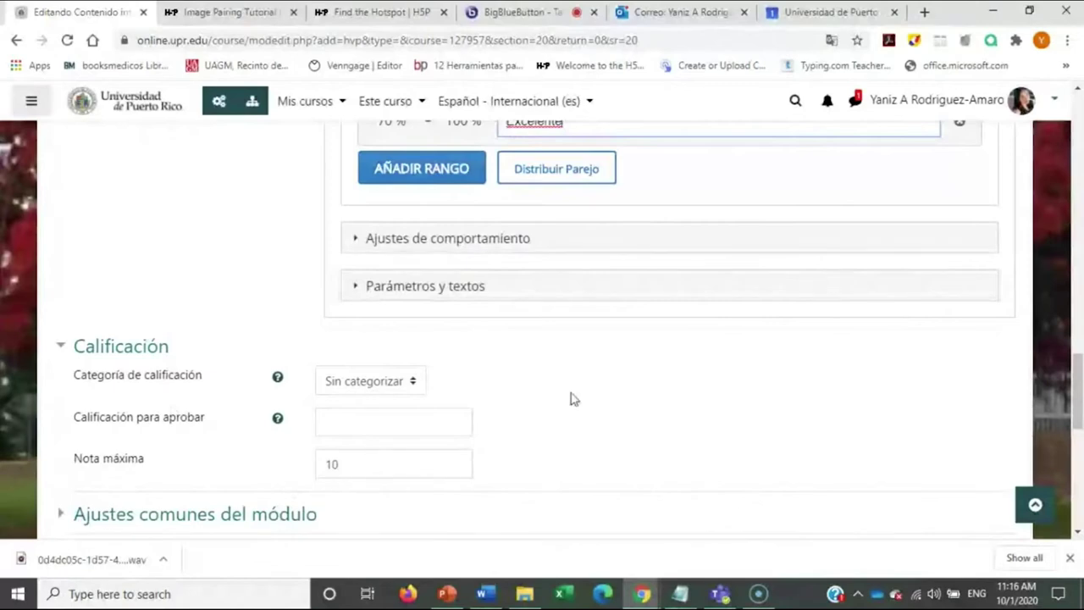
scroll(571, 399, down, 1)
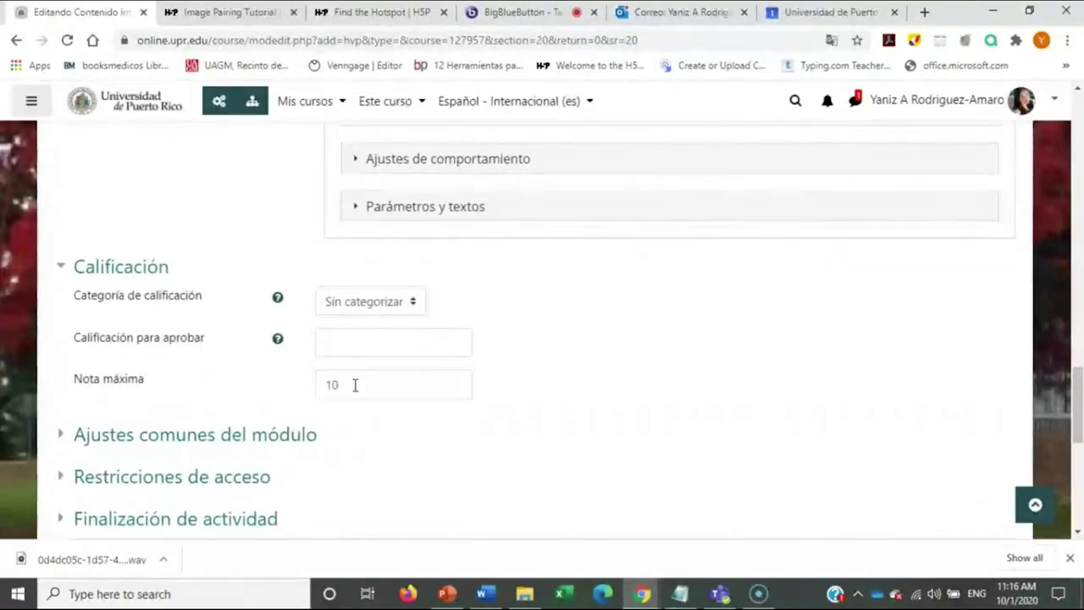
drag(353, 385, 317, 383)
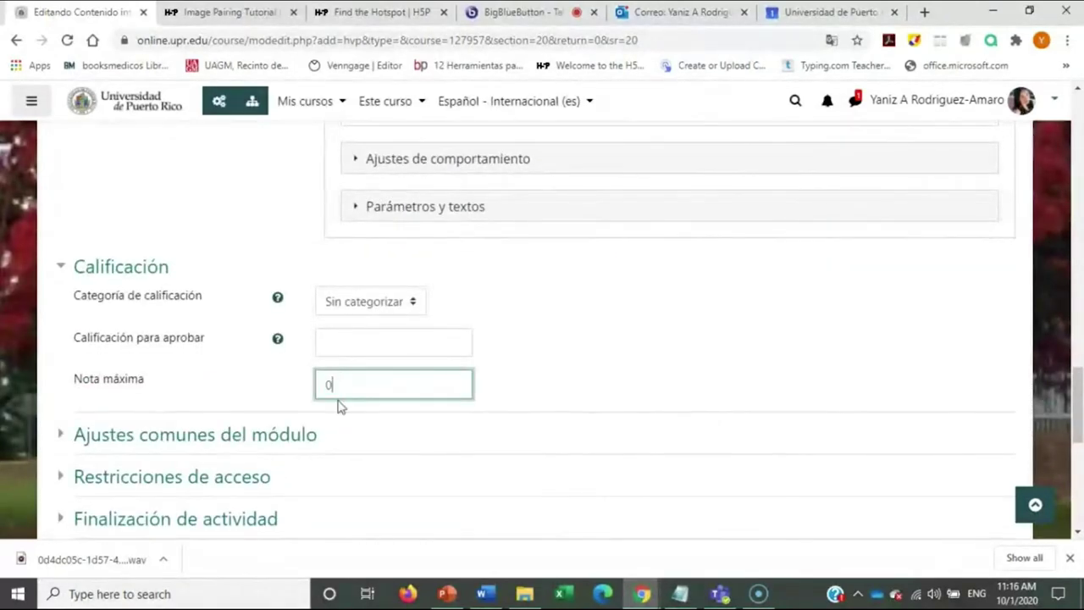
scroll(660, 370, down, 3)
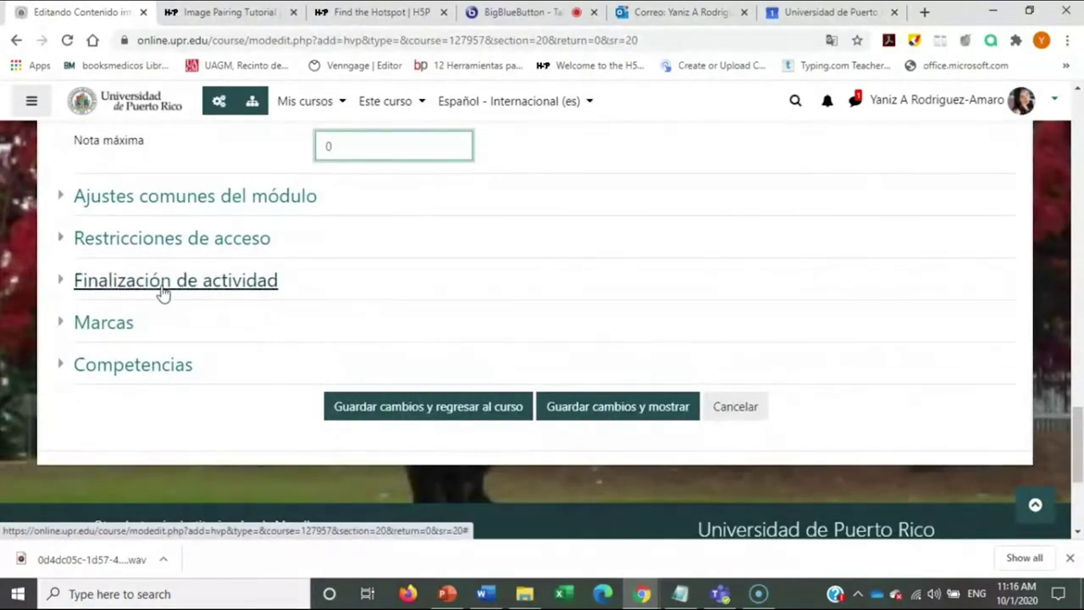
click(597, 408)
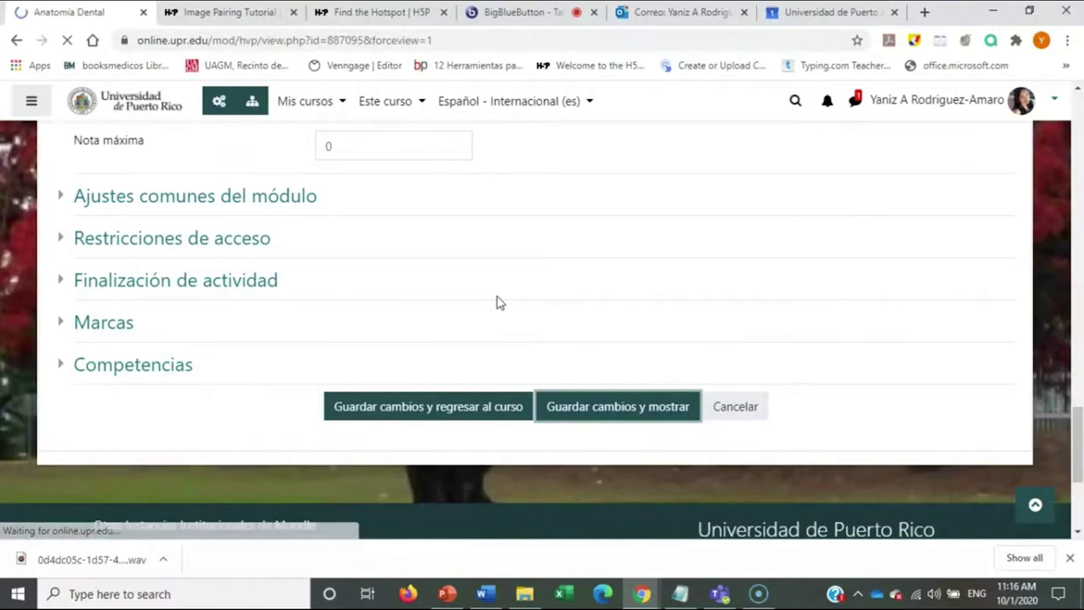
Place Raíz on the tooth's right root, Pulpa on the orange pulp layer and Dentina on the upper dentin layer
scroll(542, 292, down, 6)
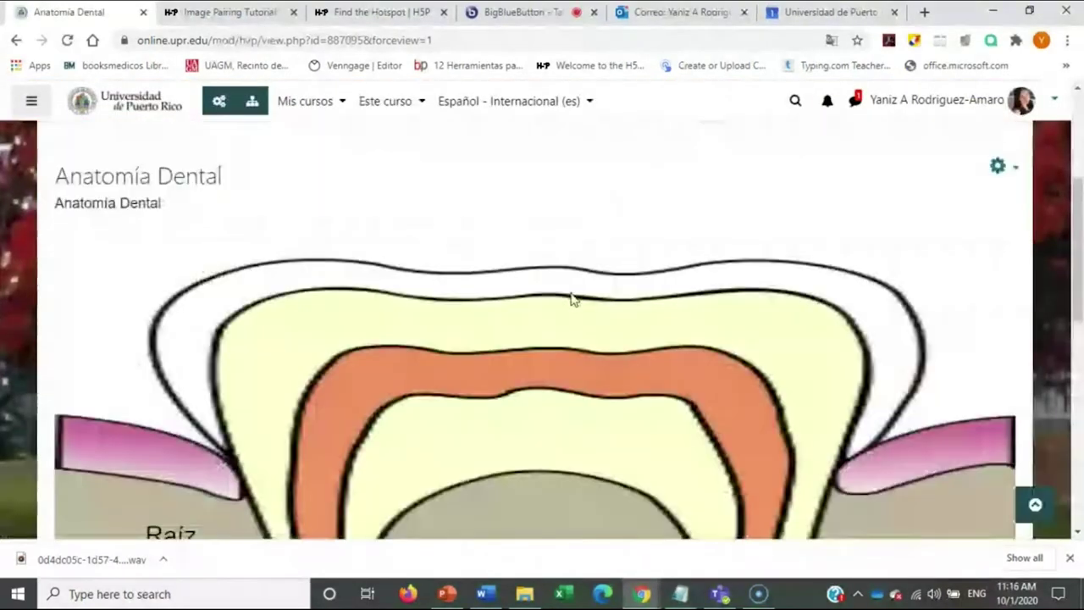
scroll(570, 297, up, 1)
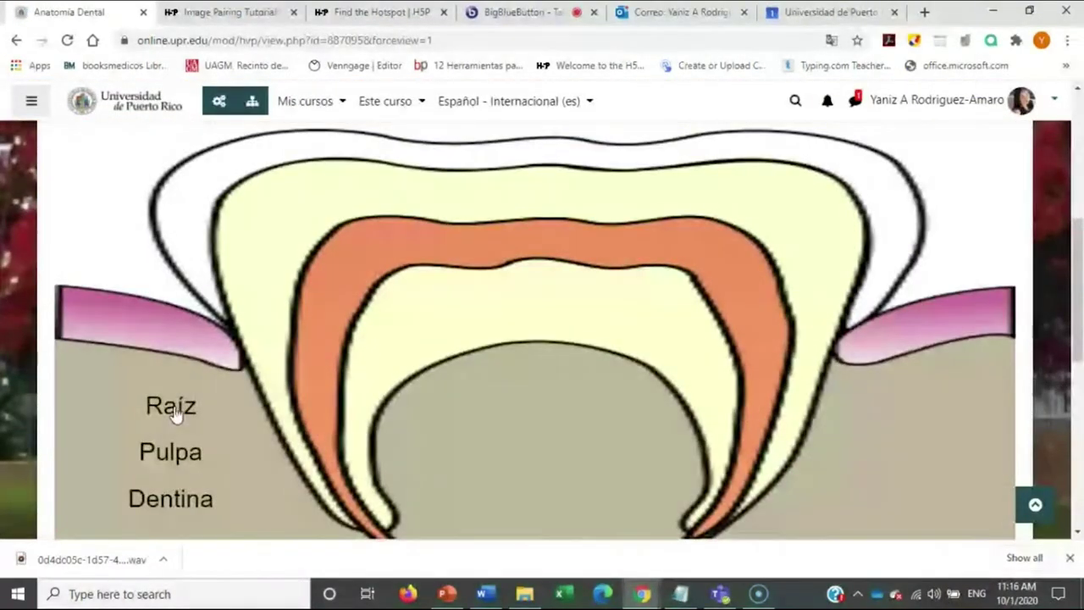
drag(177, 412, 786, 452)
drag(170, 452, 491, 239)
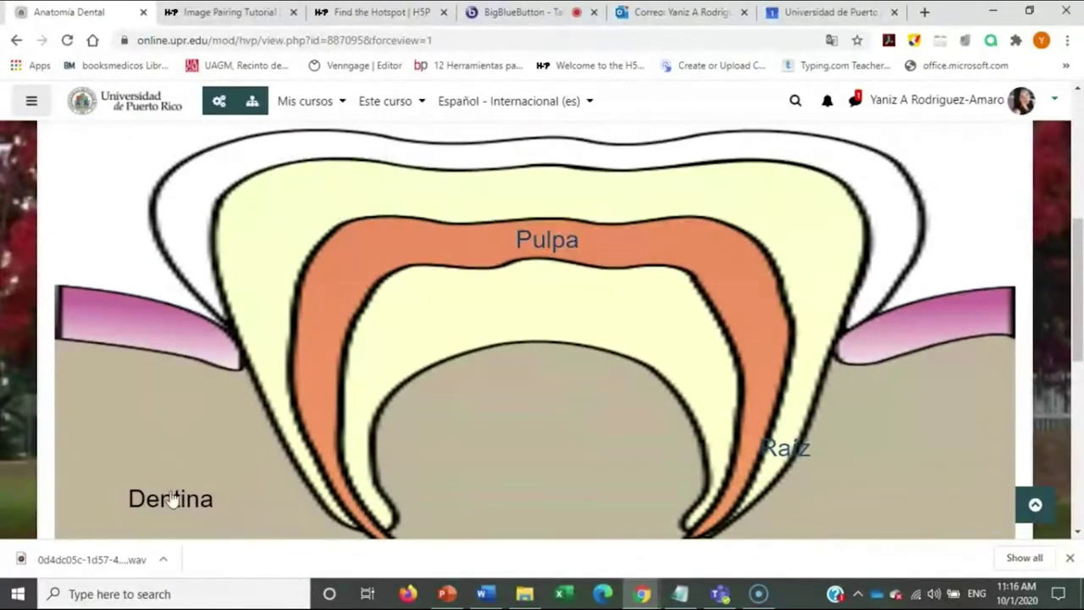
drag(175, 496, 318, 213)
Check the three placed answers and review the marks on the tooth image and the score feedback
scroll(290, 310, down, 3)
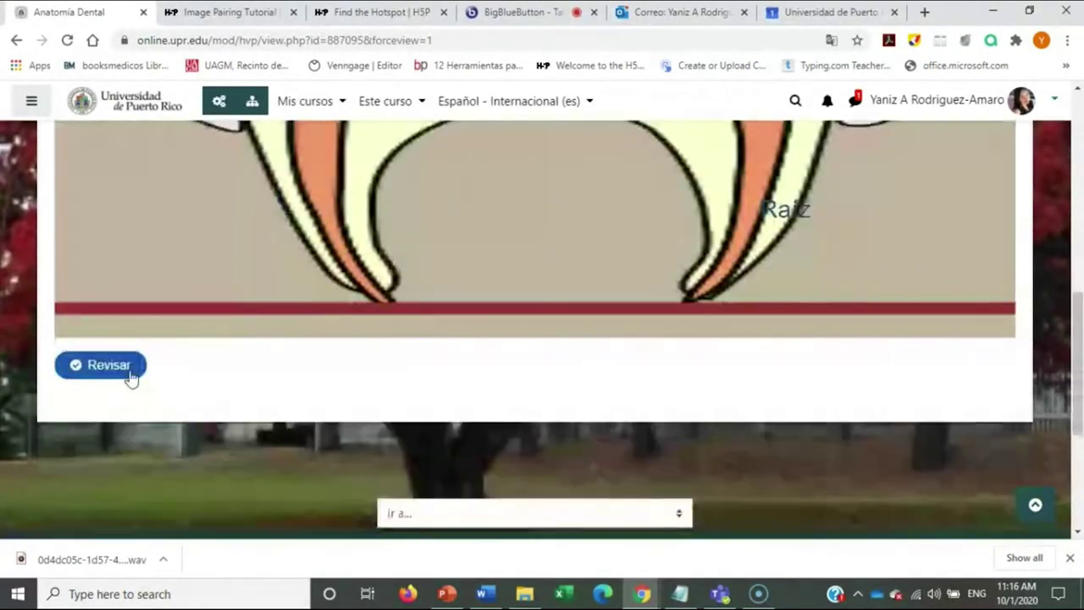
click(132, 376)
scroll(436, 327, up, 2)
scroll(436, 327, up, 1)
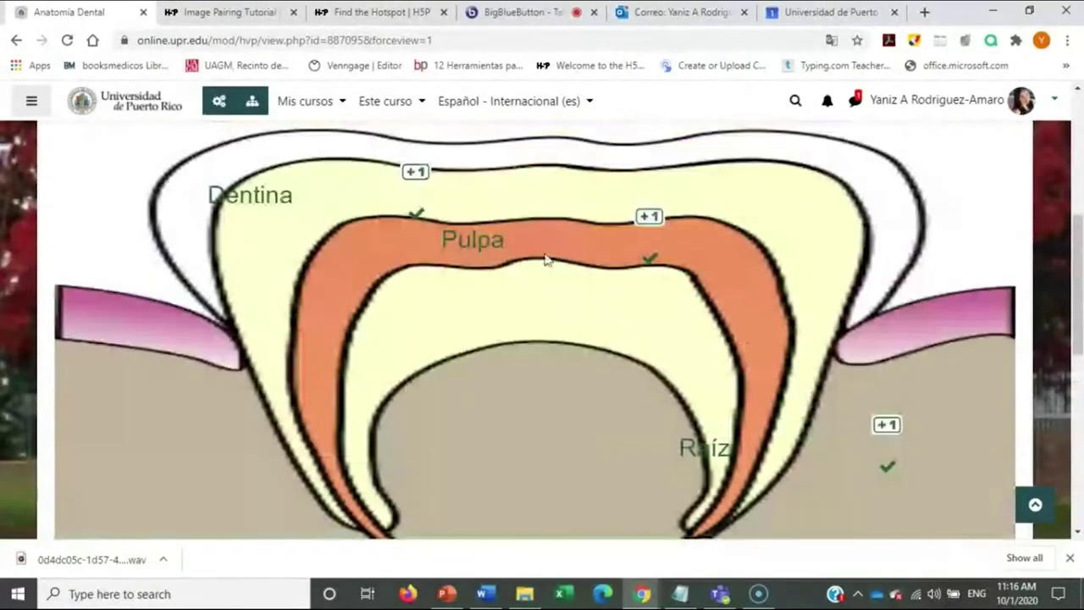
scroll(561, 442, down, 1)
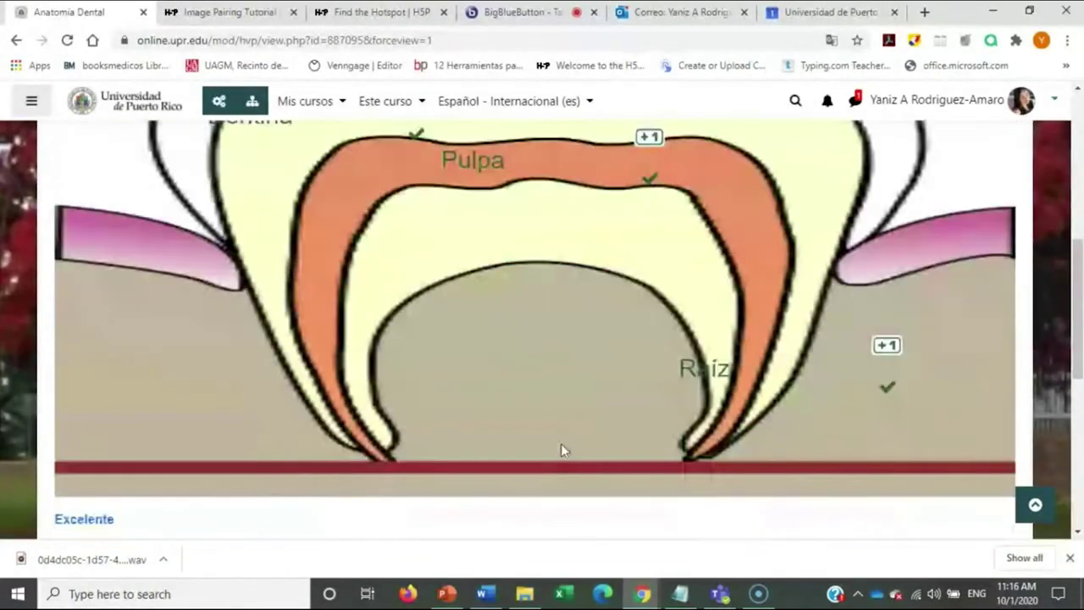
scroll(559, 443, up, 1)
scroll(559, 441, down, 2)
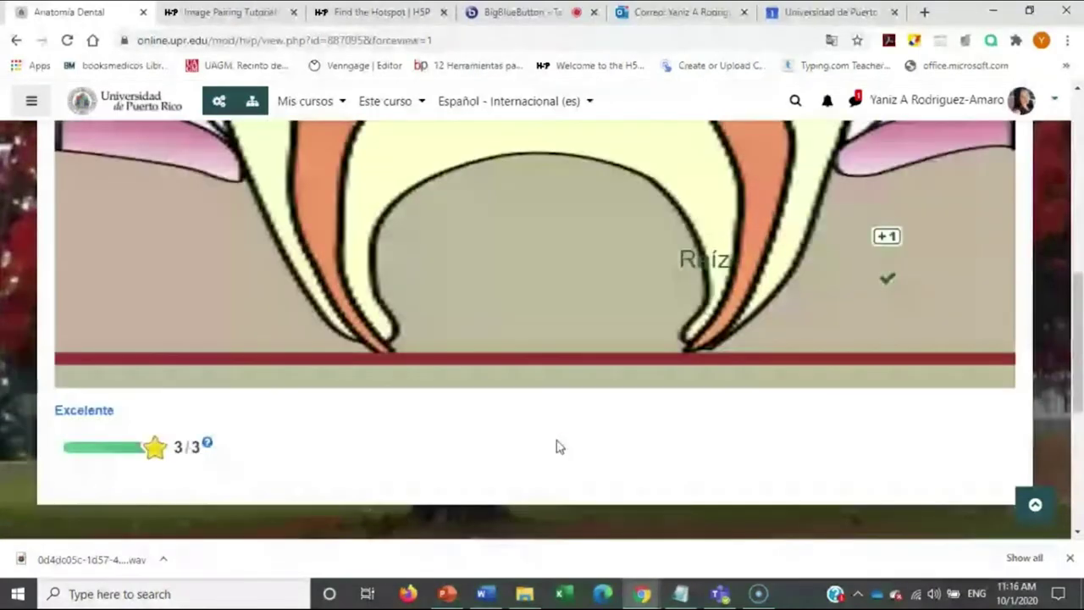
scroll(559, 446, up, 8)
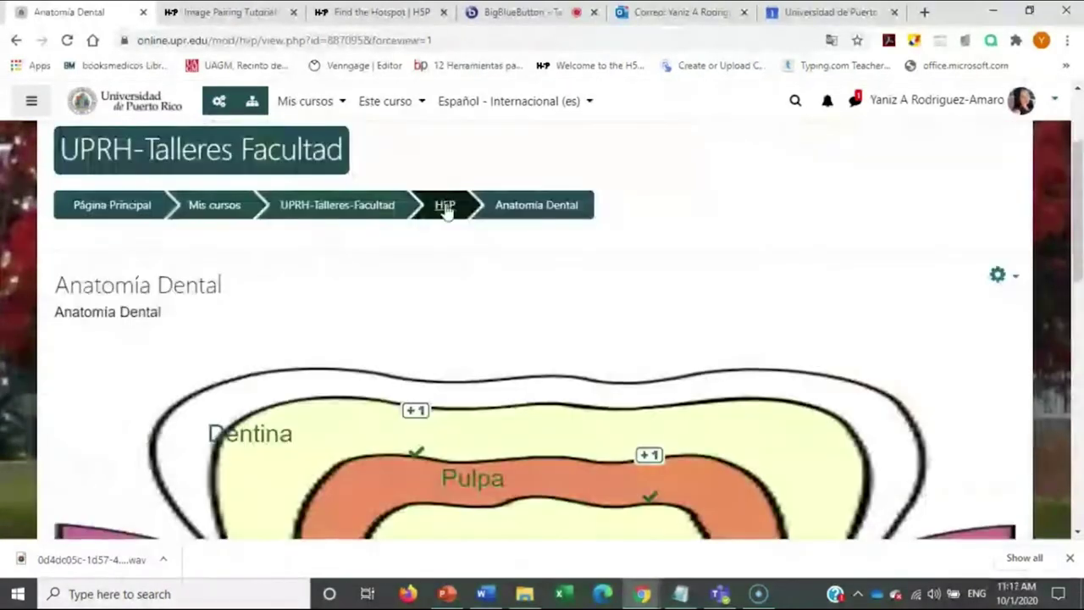
Return to the H5P course section and add a new Contenido interactivo activity at its end
click(445, 206)
scroll(554, 336, down, 6)
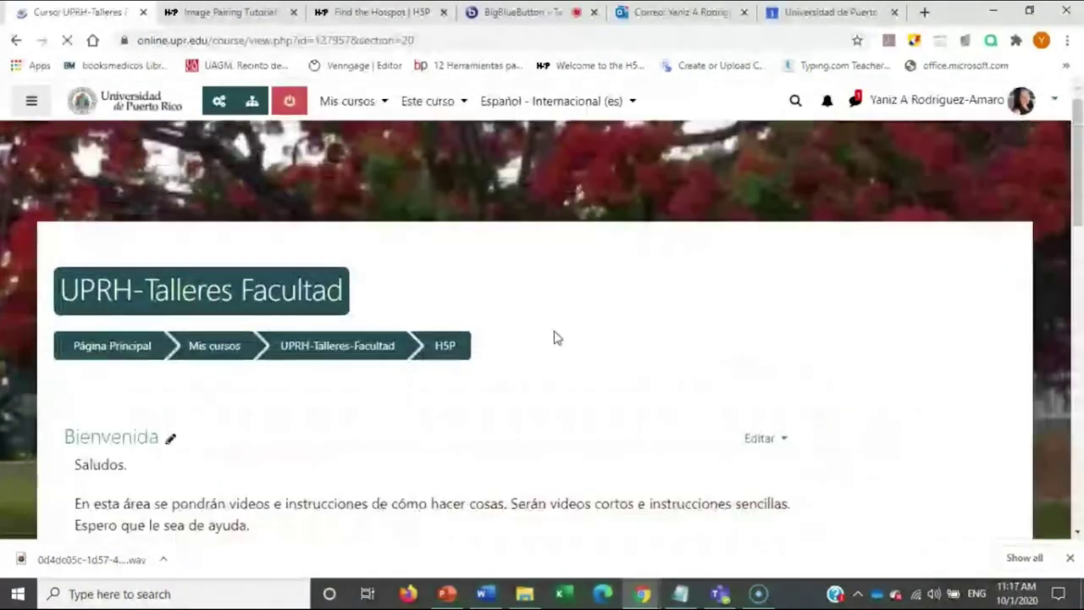
scroll(553, 336, down, 6)
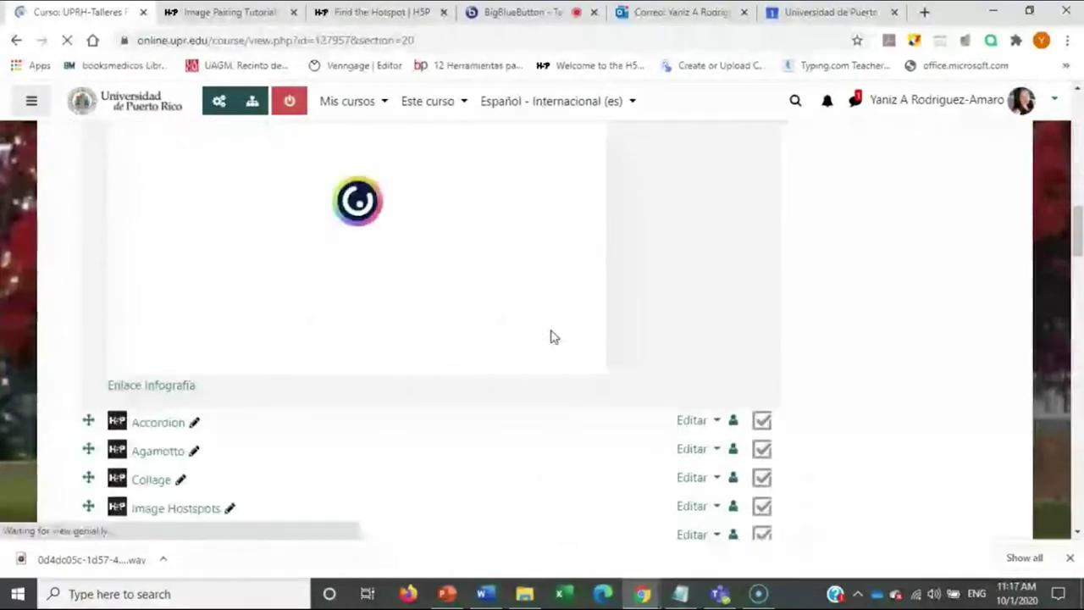
scroll(554, 336, down, 3)
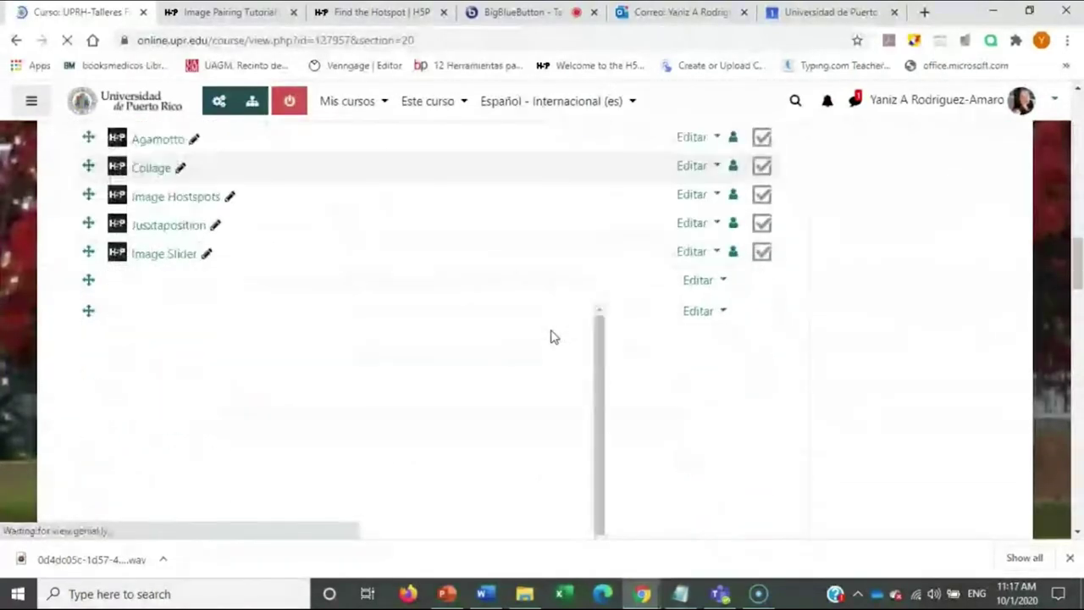
scroll(554, 336, down, 4)
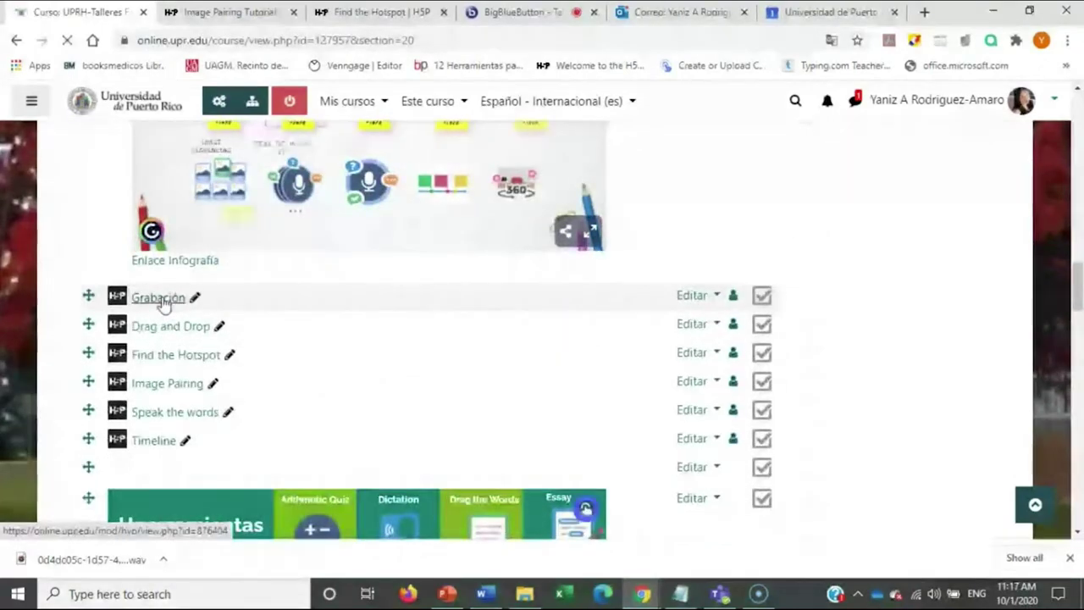
scroll(442, 353, down, 10)
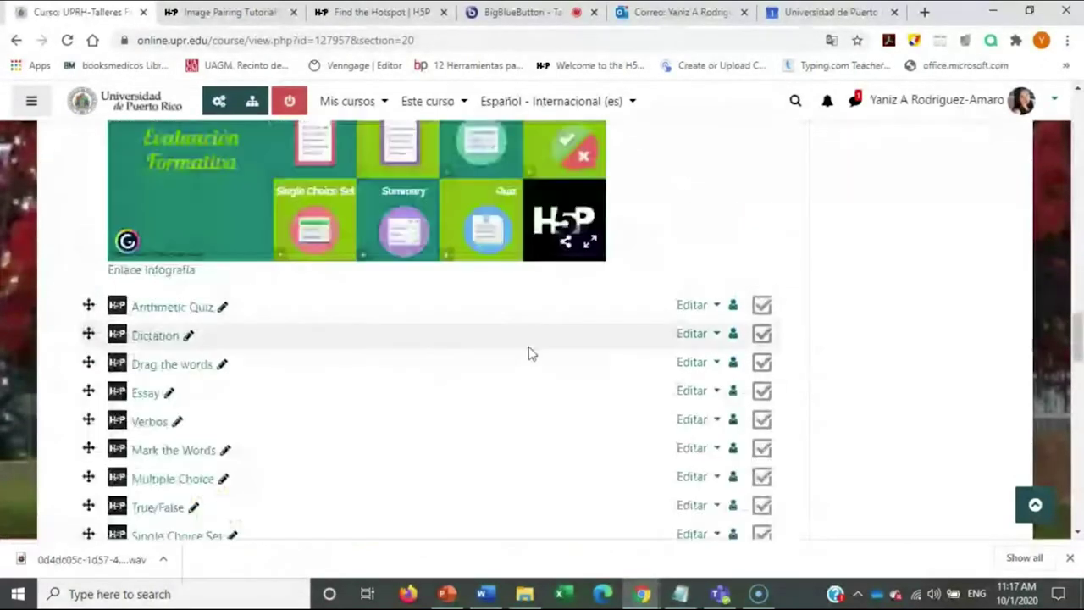
scroll(535, 362, down, 6)
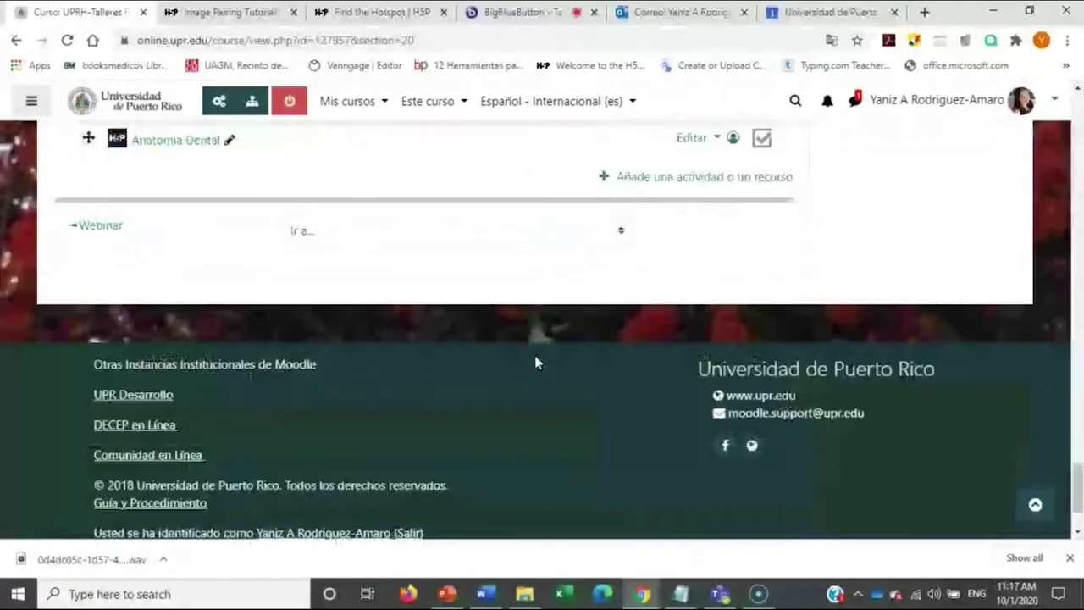
scroll(622, 347, up, 3)
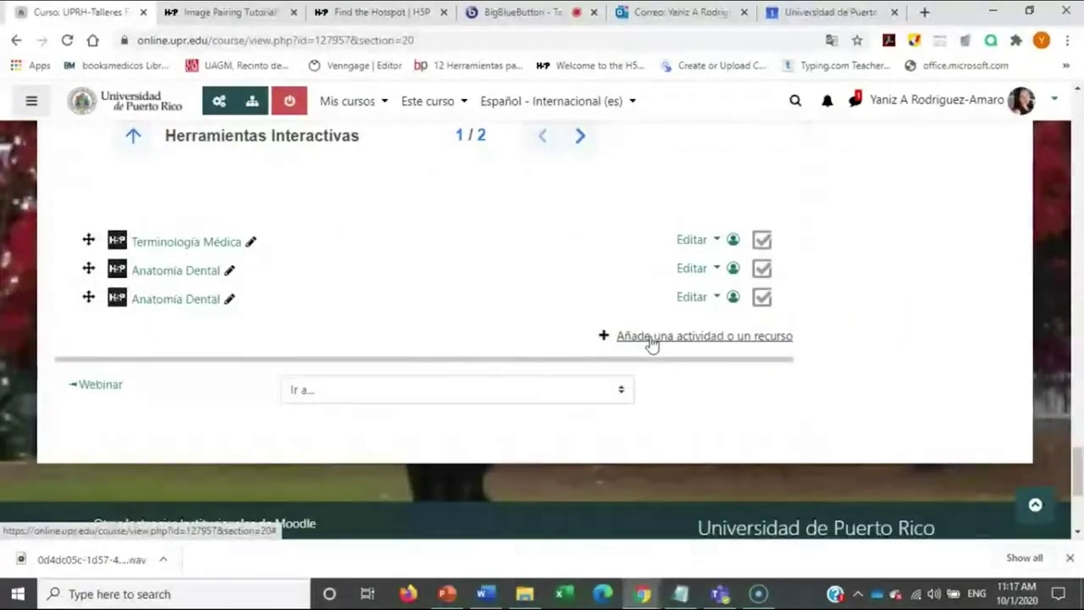
click(651, 337)
scroll(506, 199, down, 2)
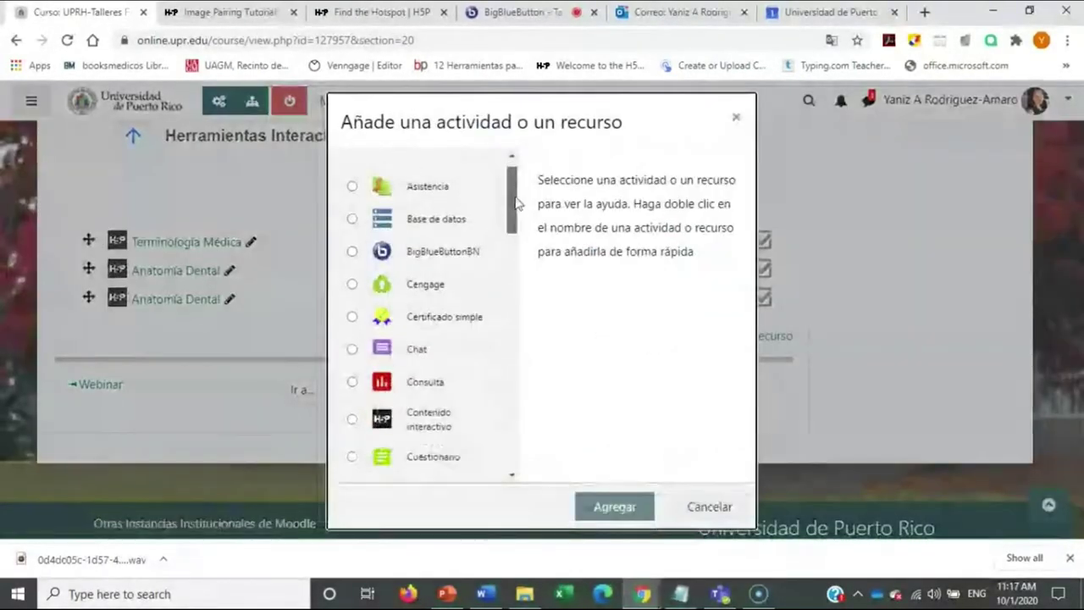
click(413, 303)
click(584, 505)
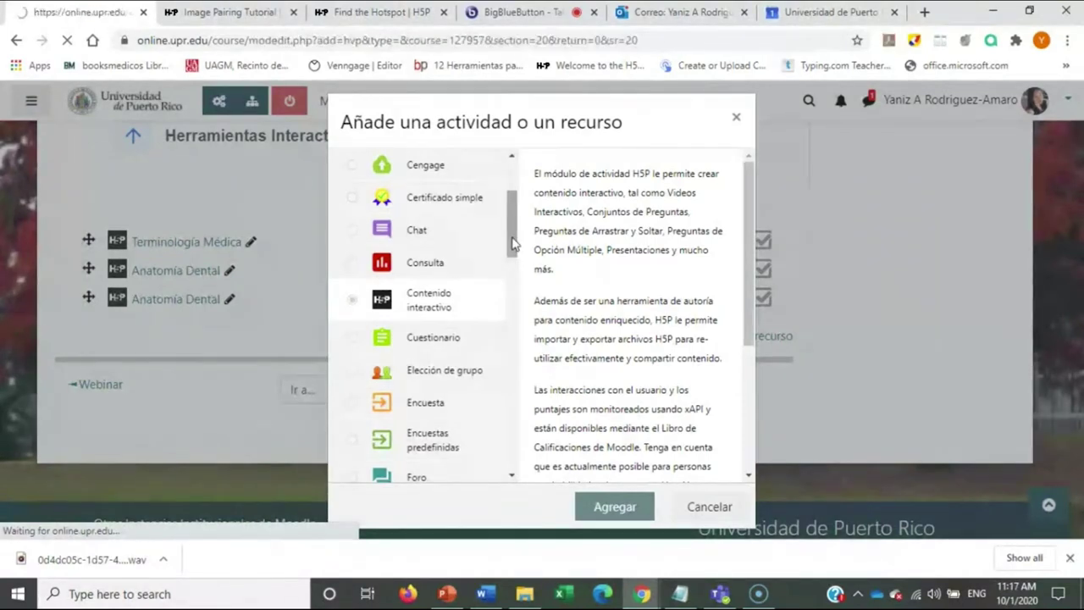
Choose Audio Recorder as the content type for the new interactive activity
scroll(515, 296, down, 5)
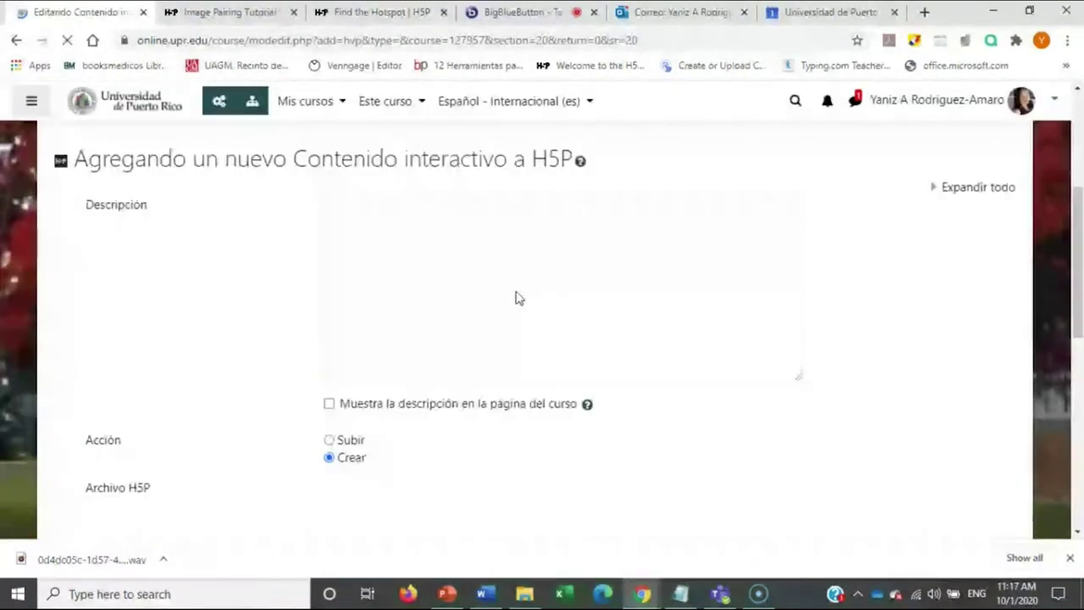
scroll(488, 358, down, 3)
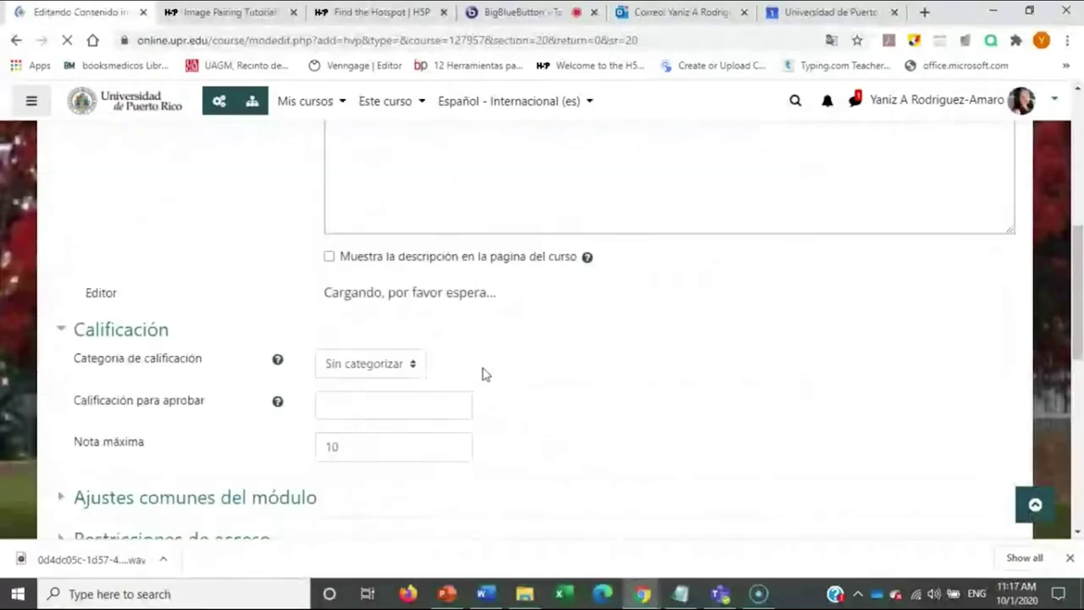
scroll(498, 408, down, 6)
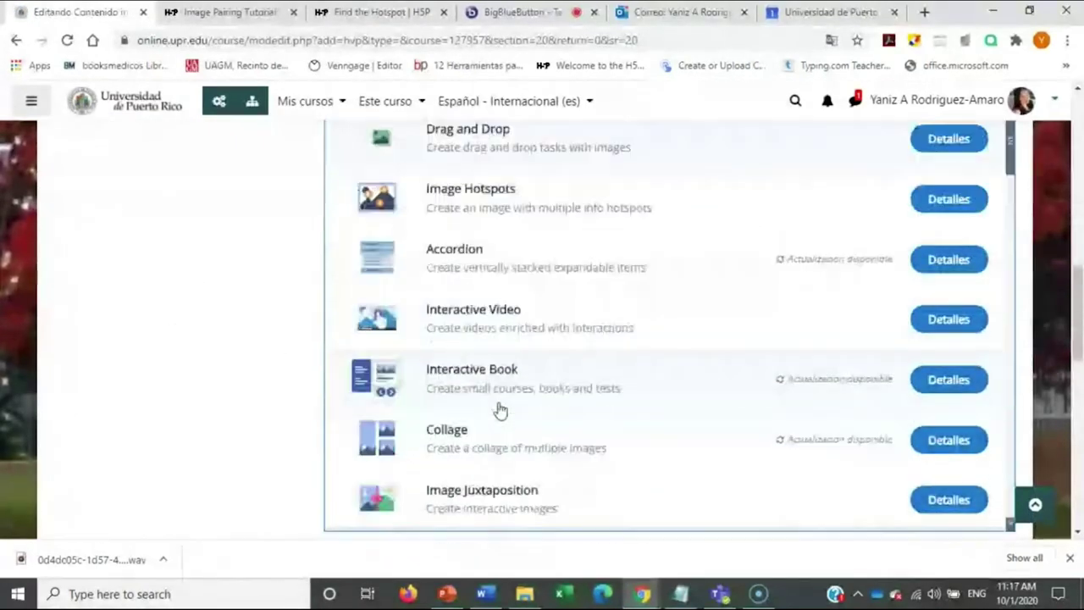
scroll(498, 322, down, 5)
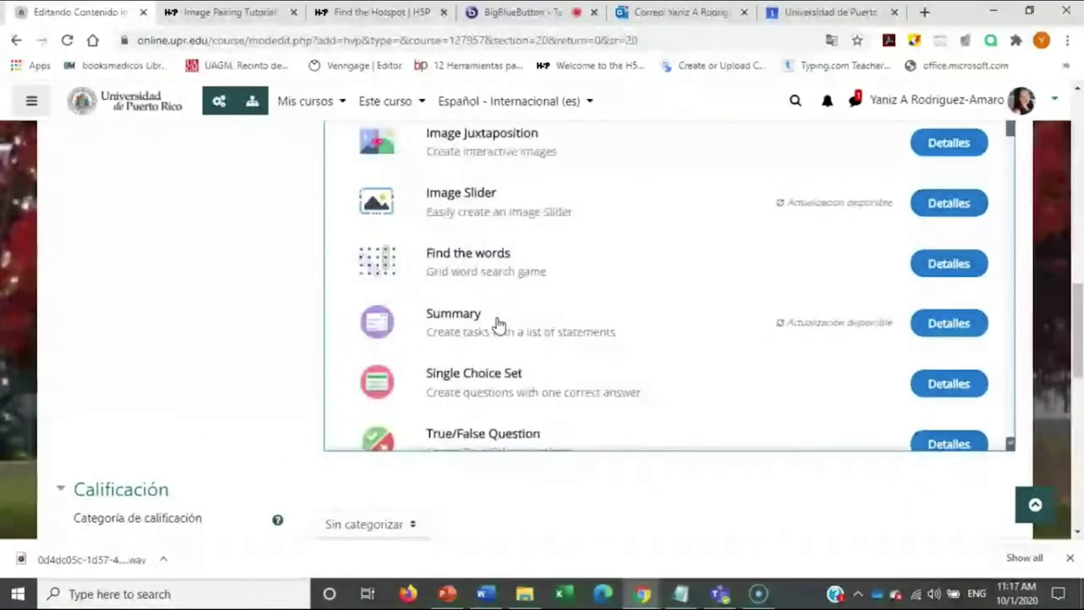
scroll(498, 323, down, 6)
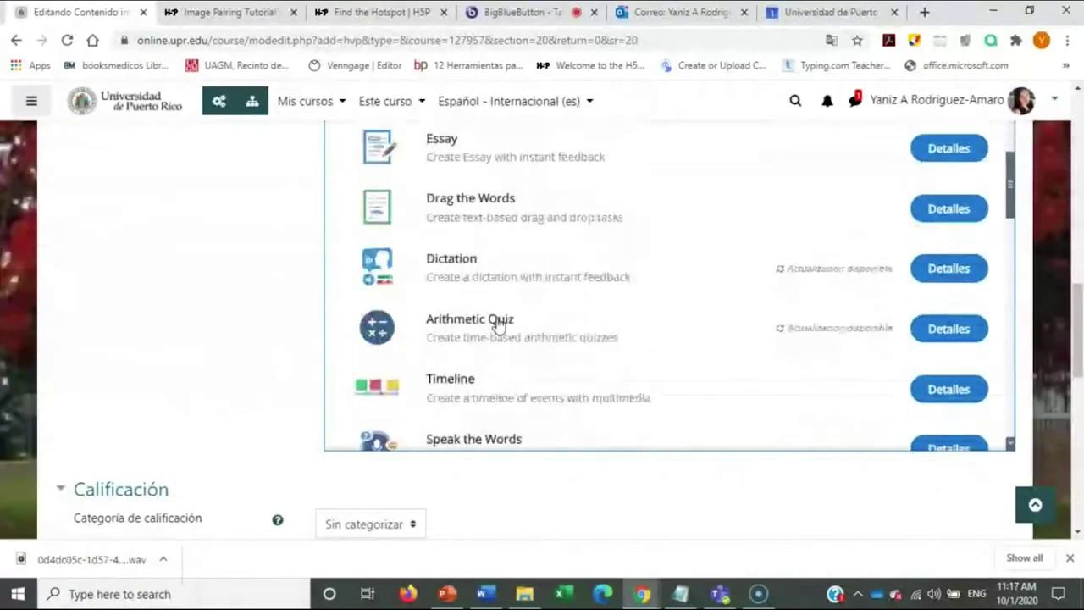
scroll(497, 324, down, 4)
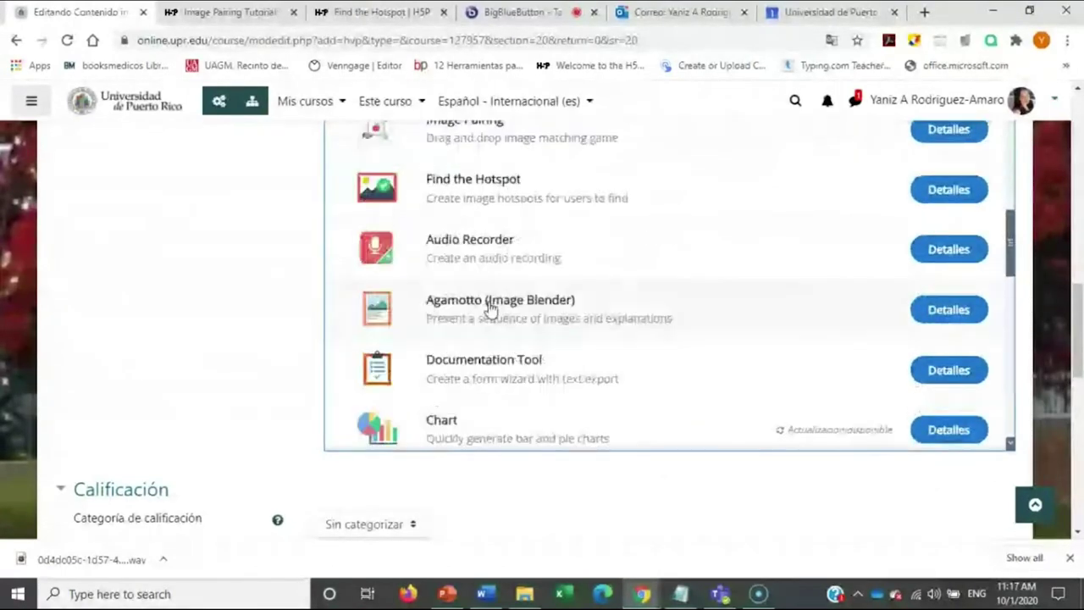
click(475, 243)
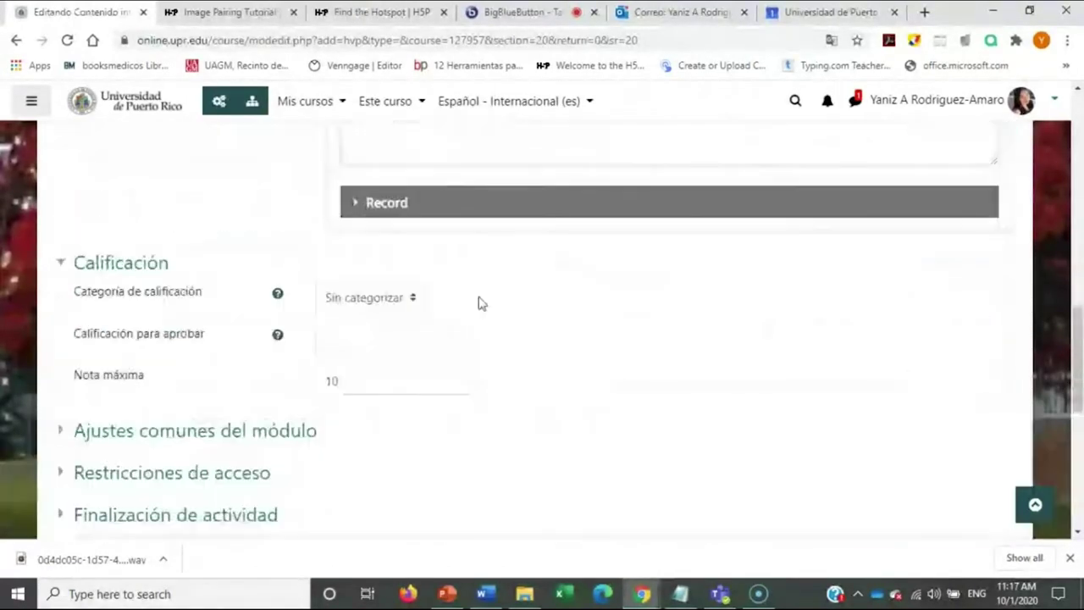
Title the audio recorder "Audio" and leave its task description blank
scroll(508, 348, up, 4)
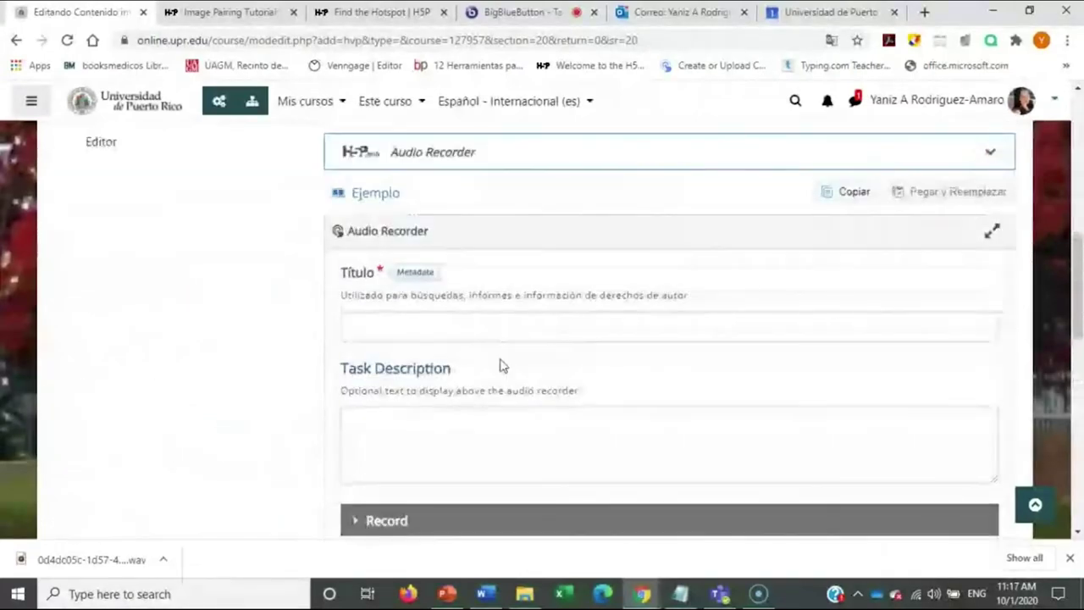
click(413, 329)
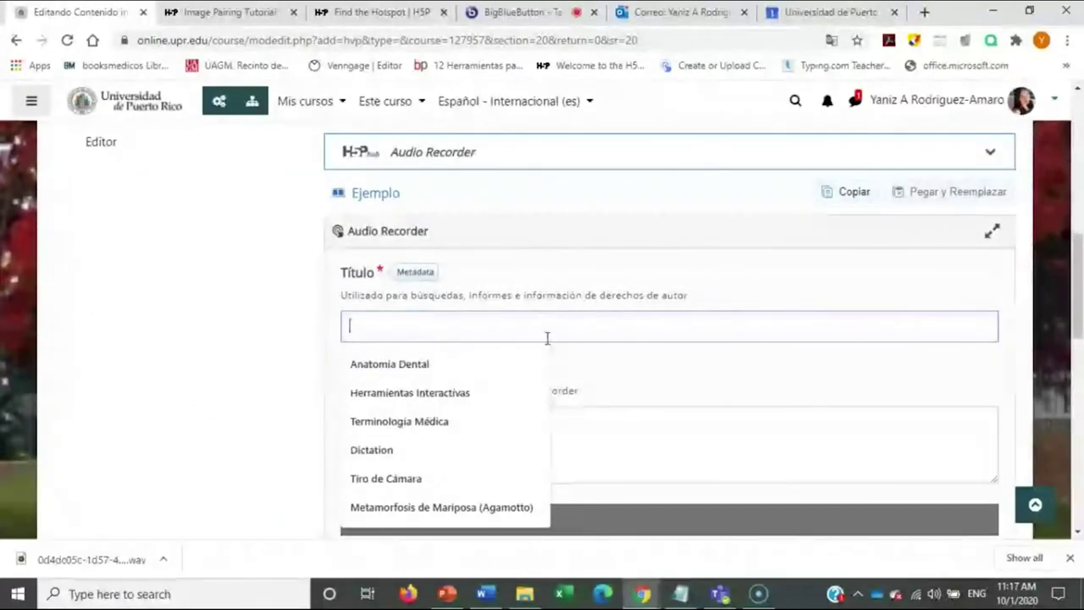
text(Audio)
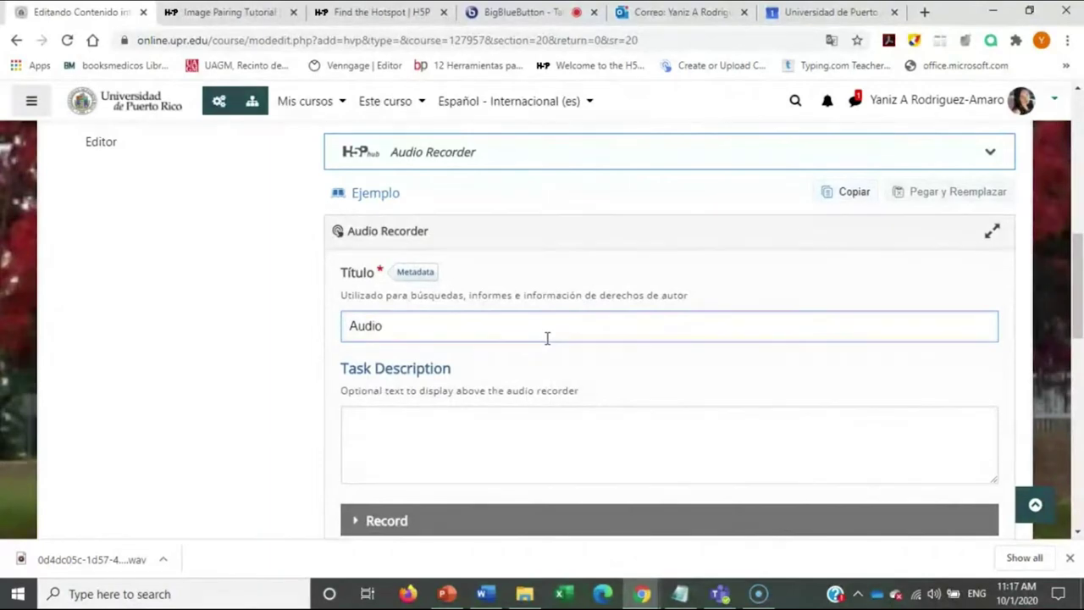
scroll(453, 432, down, 1)
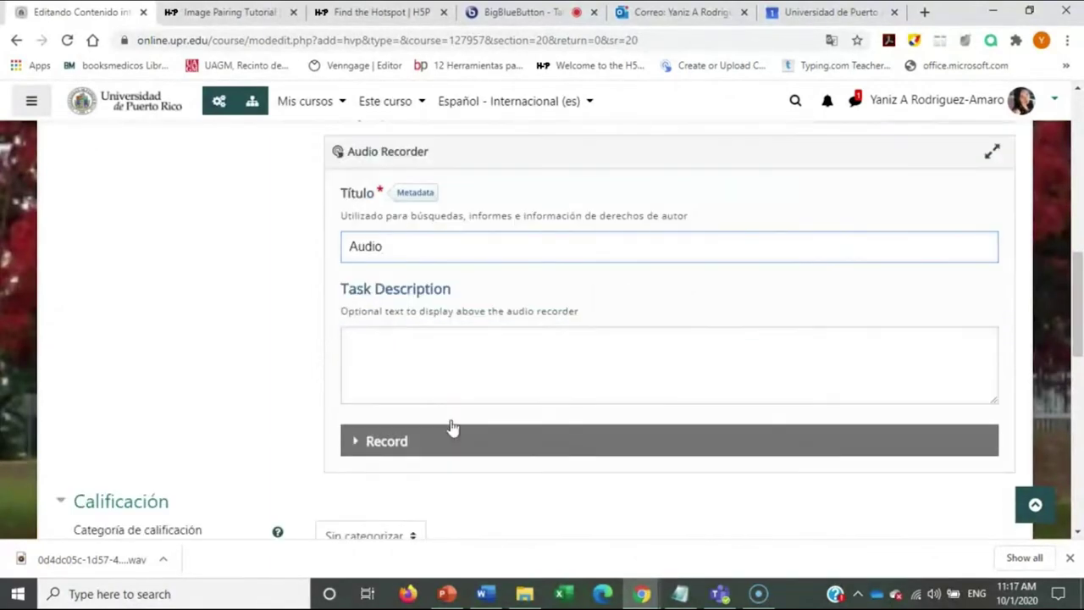
click(397, 365)
Set the audio activity's maximum grade to 0, then save the changes and display its recorder
scroll(521, 360, down, 3)
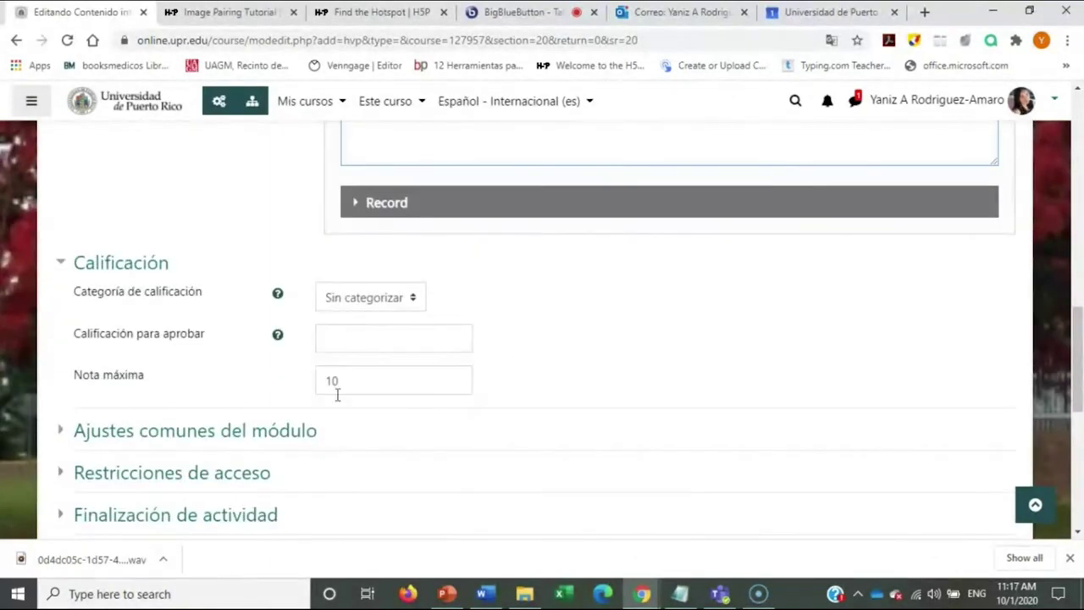
drag(344, 378, 302, 389)
text(0)
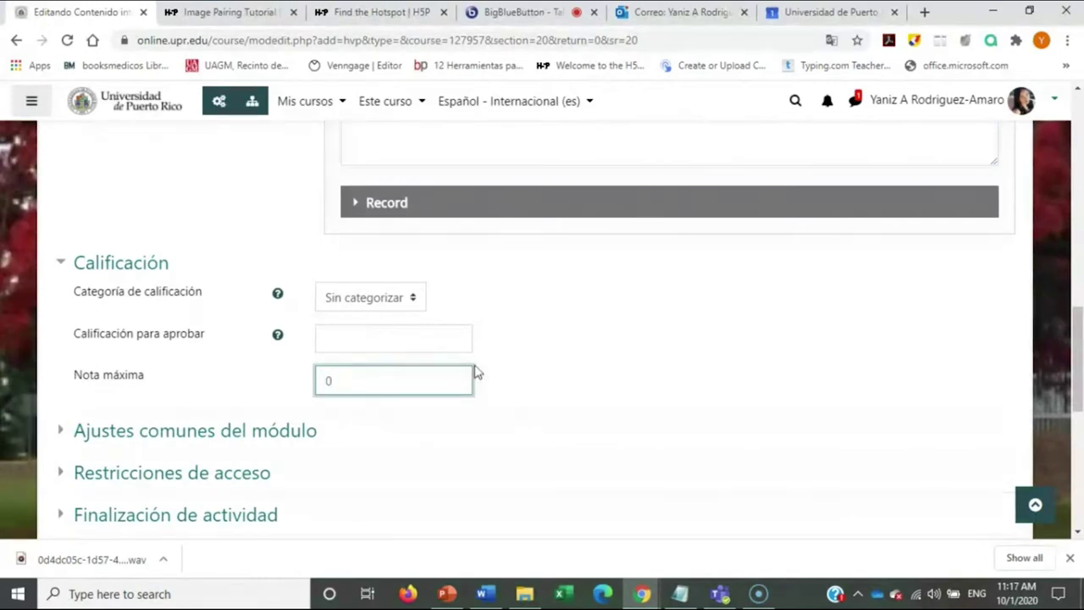
scroll(476, 389, up, 2)
scroll(476, 385, up, 2)
scroll(483, 355, down, 2)
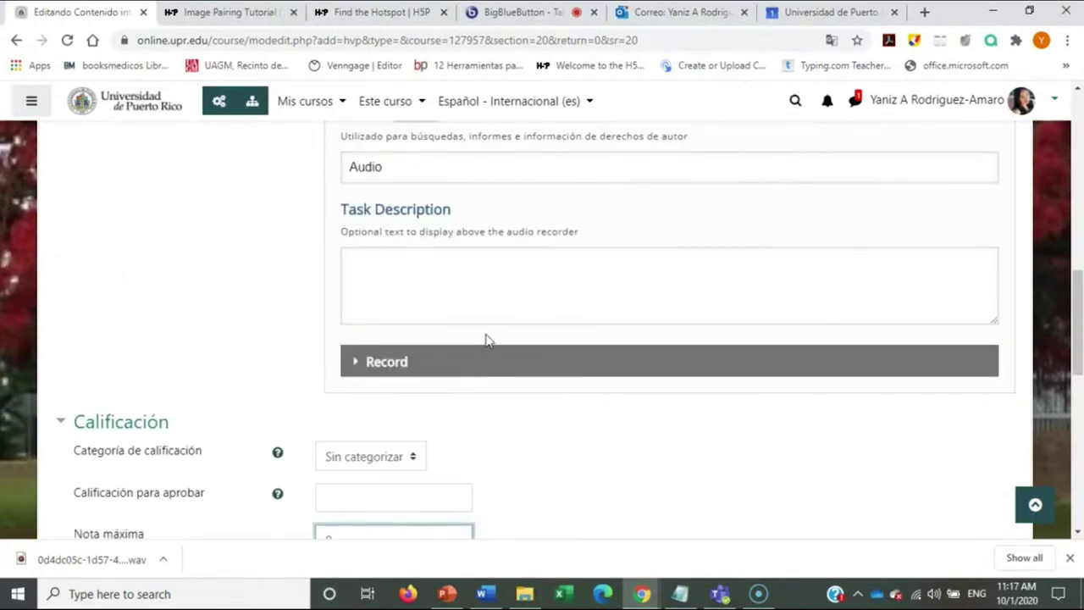
scroll(501, 356, down, 6)
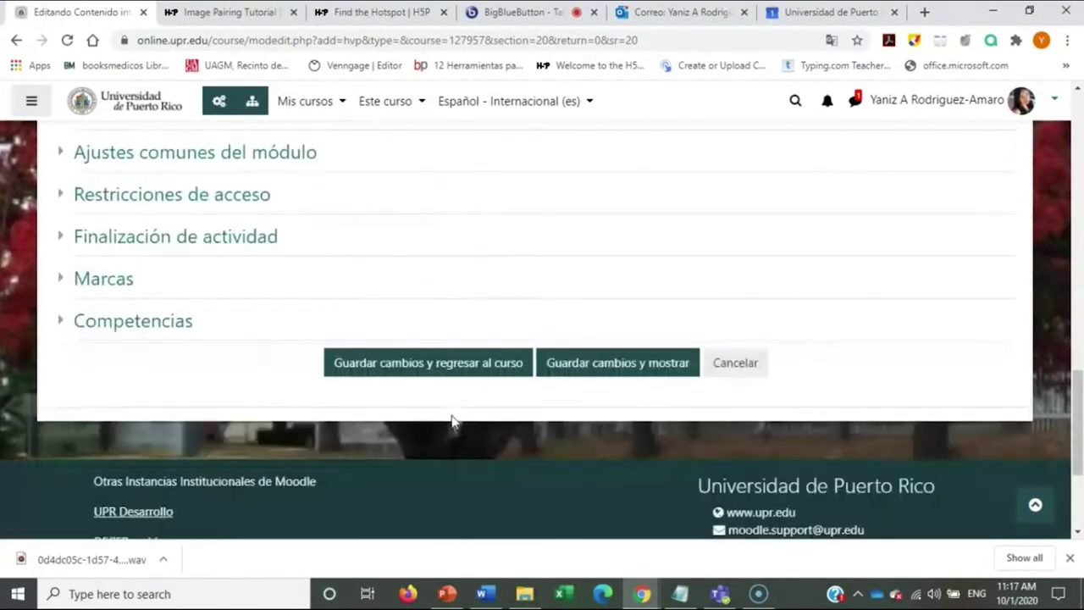
click(619, 330)
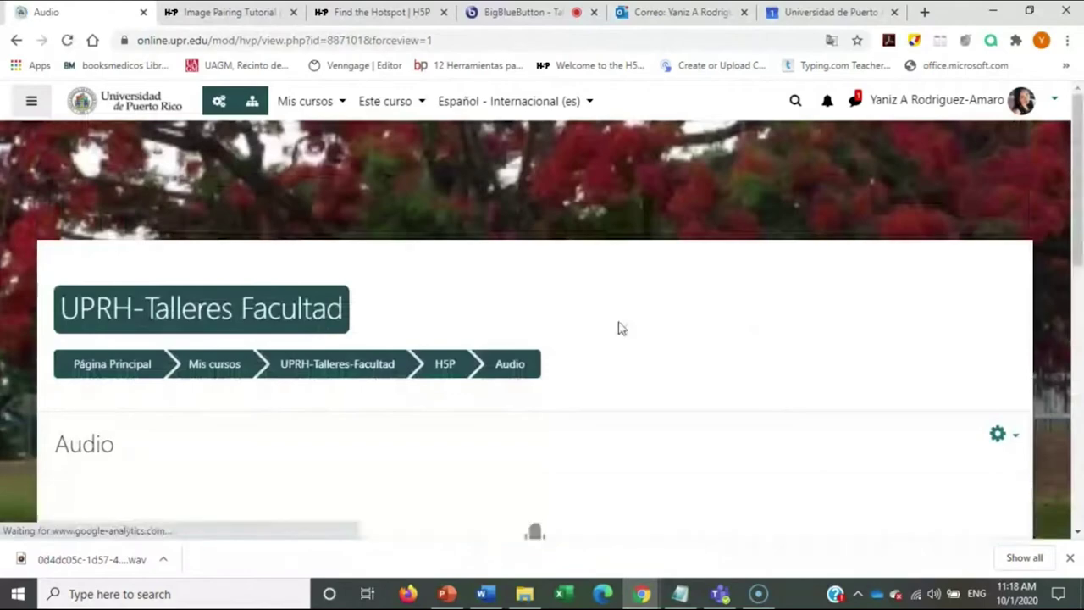
scroll(618, 328, down, 5)
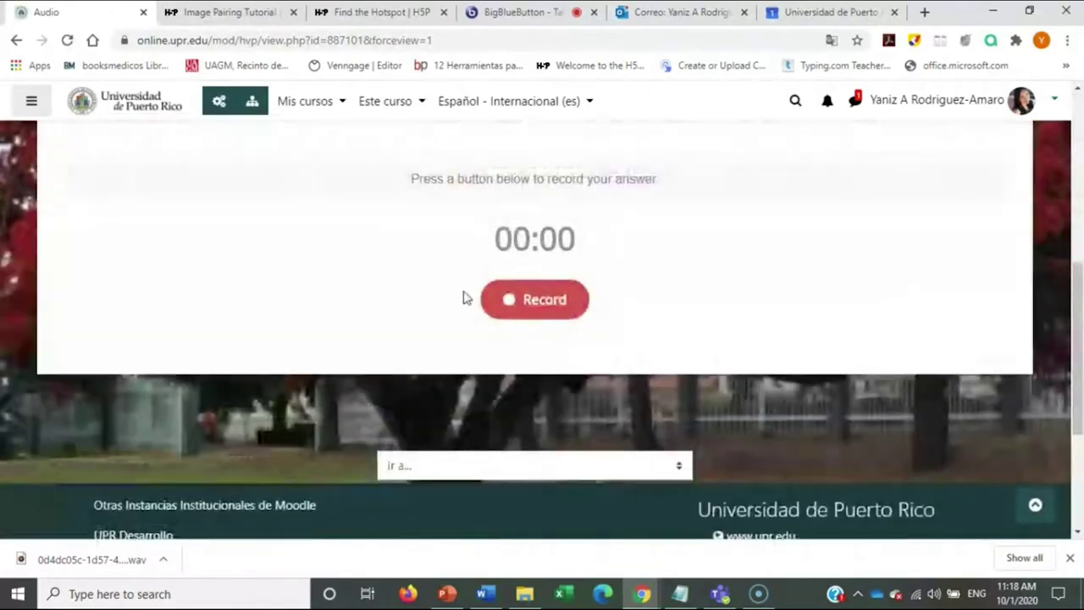
scroll(358, 280, up, 2)
scroll(465, 347, down, 2)
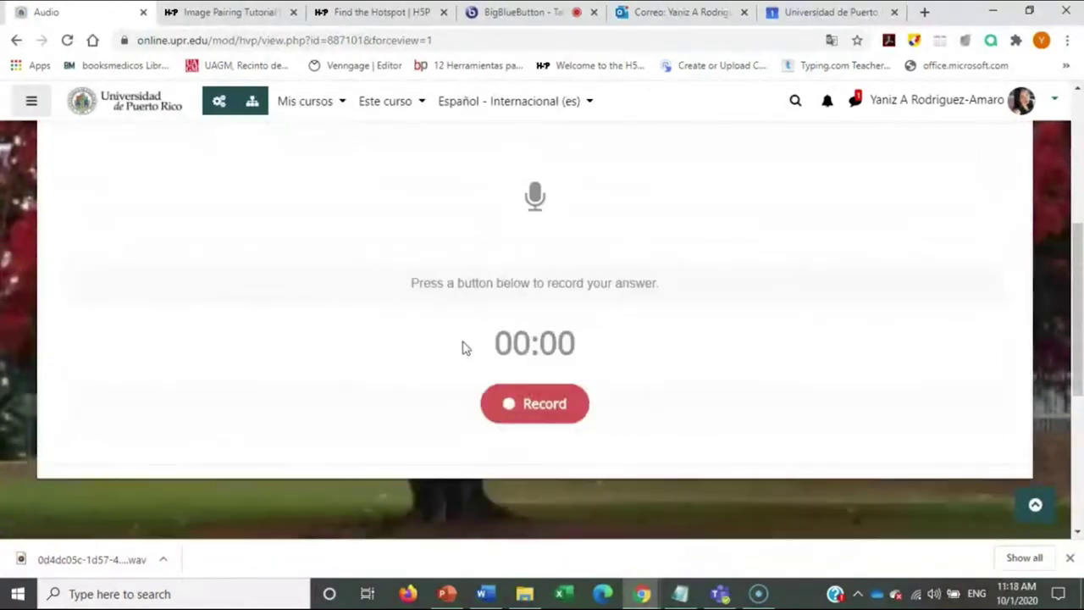
Return to the H5P course section, open the Find the Hotspot activity and read its Facturación Dental question
scroll(733, 394, down, 1)
scroll(737, 392, up, 2)
key(alt+Left)
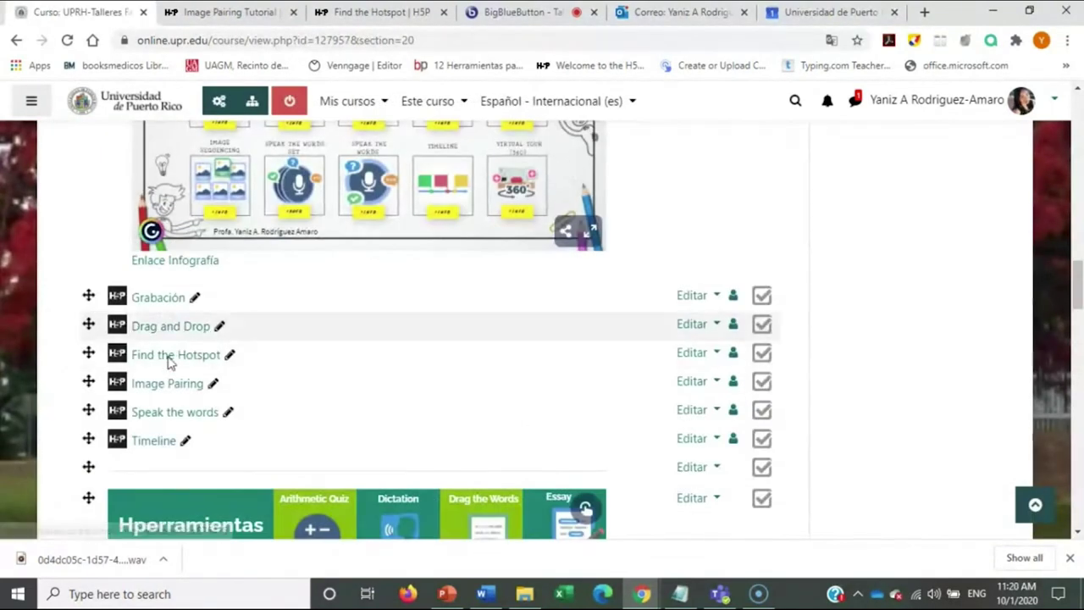
click(177, 364)
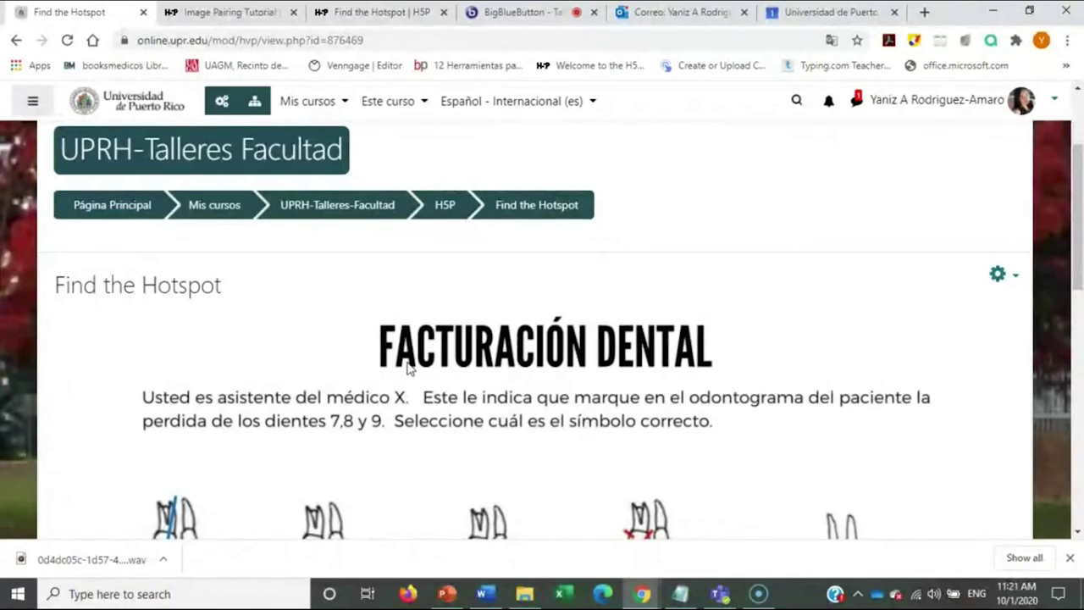
scroll(441, 359, down, 2)
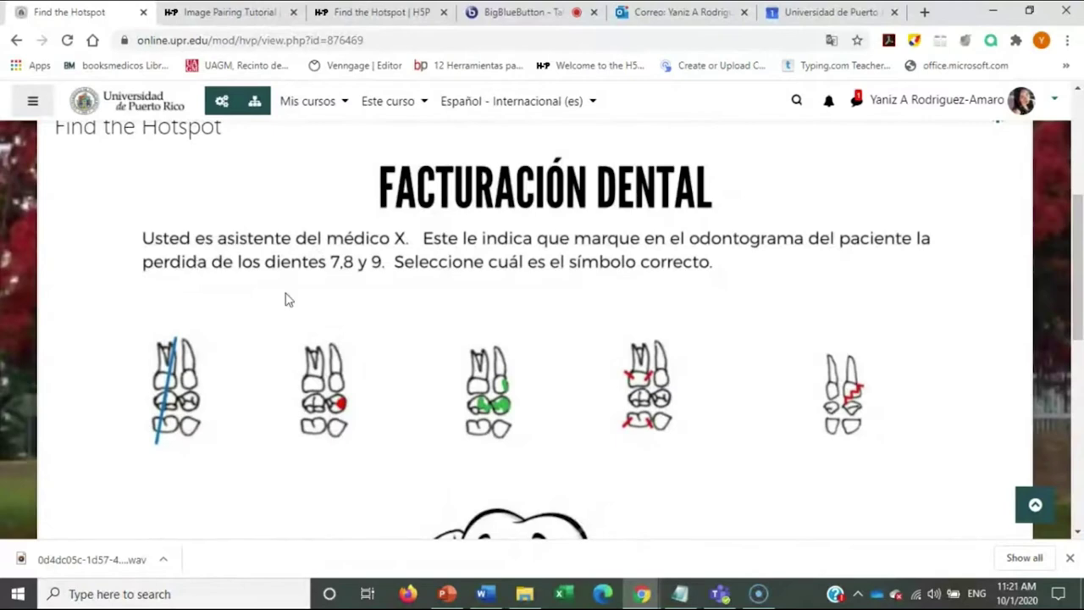
scroll(285, 301, up, 1)
scroll(286, 302, down, 1)
scroll(585, 310, down, 2)
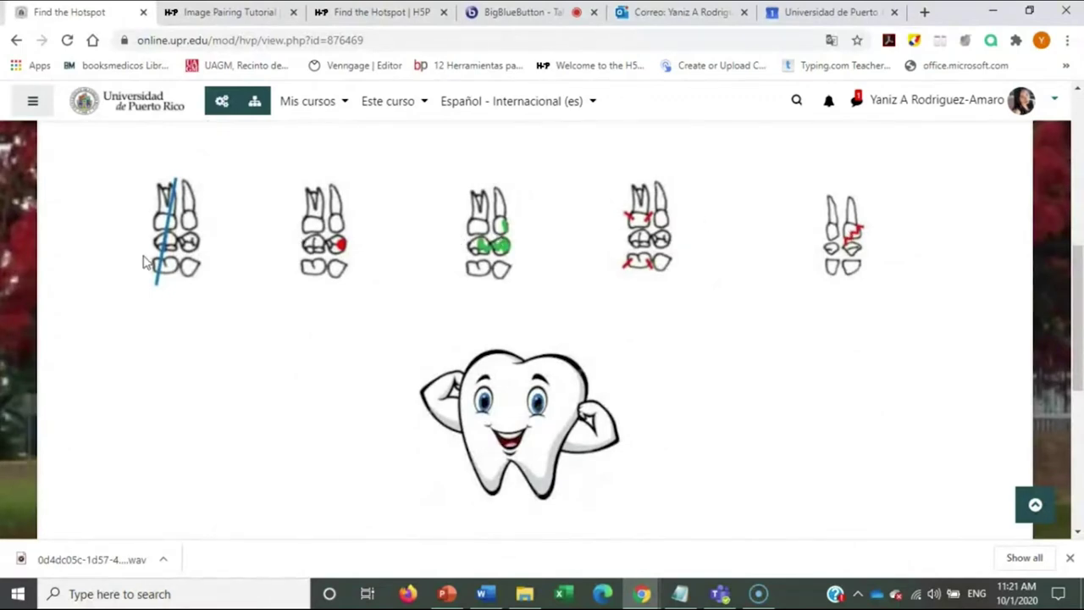
Test the hotspot question by choosing the tooth symbol with the red spot, followed by the one crossed with a blue line
click(317, 240)
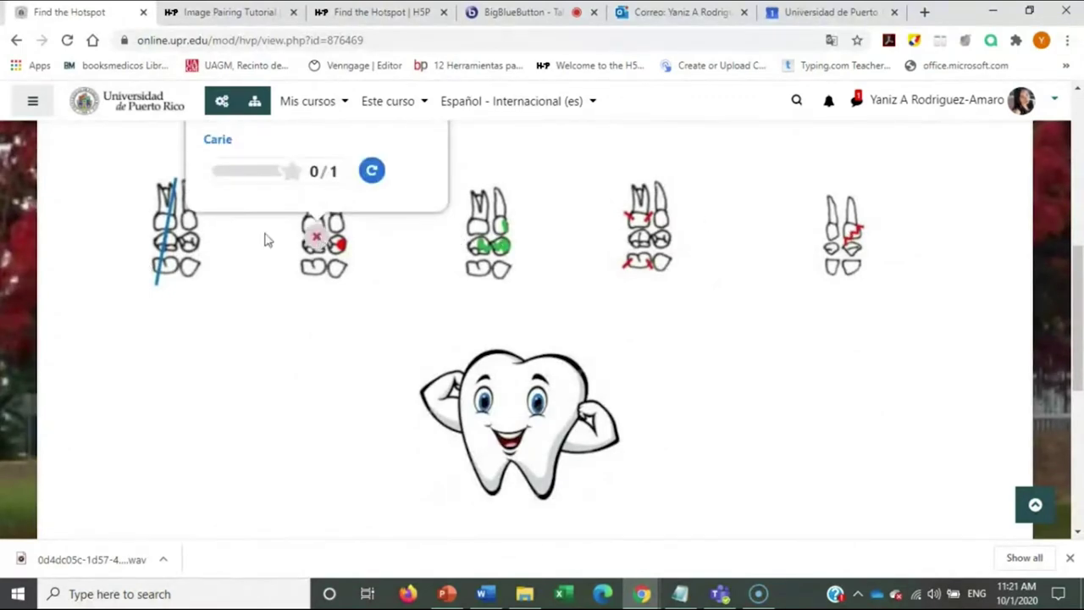
scroll(261, 215, up, 2)
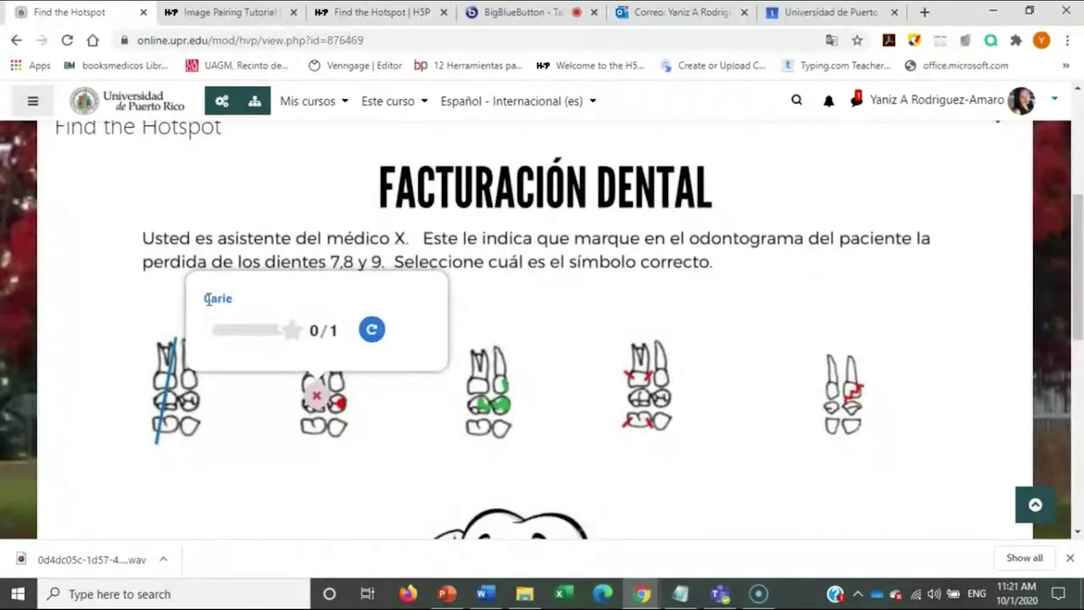
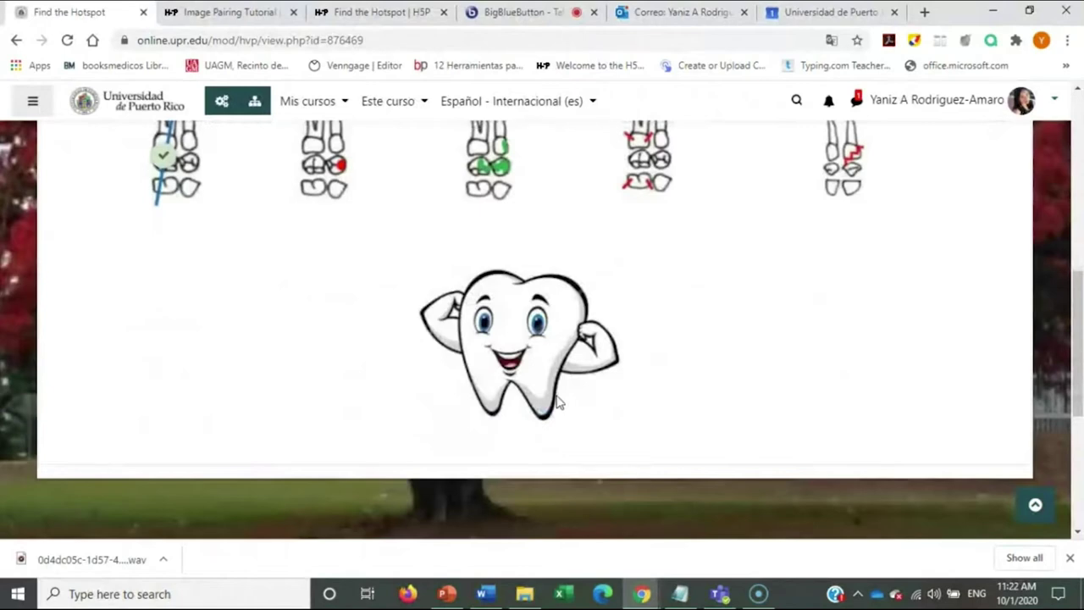
scroll(398, 341, up, 5)
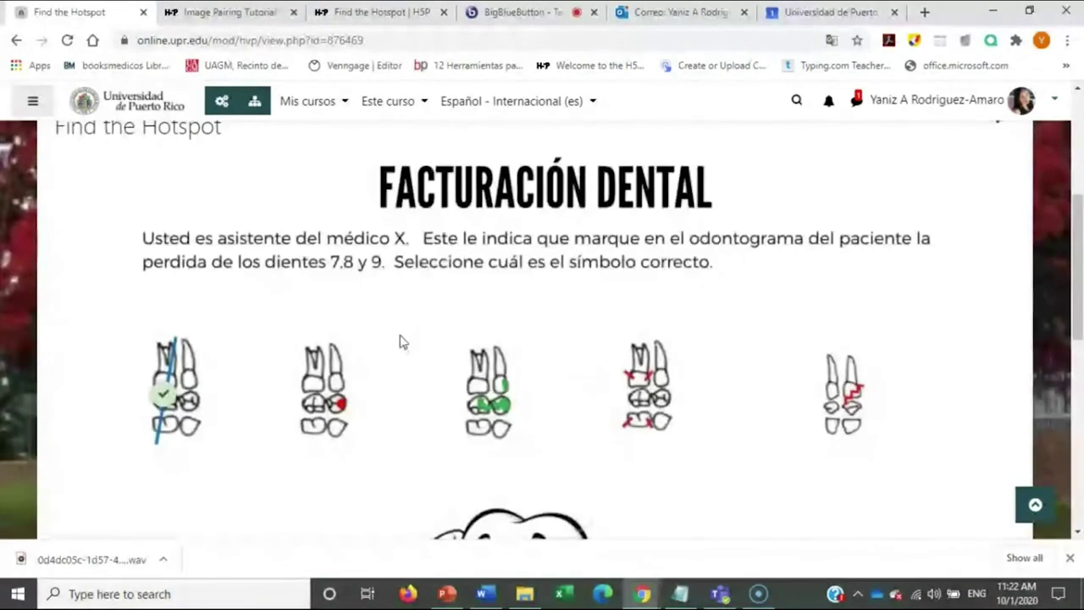
scroll(515, 457, down, 4)
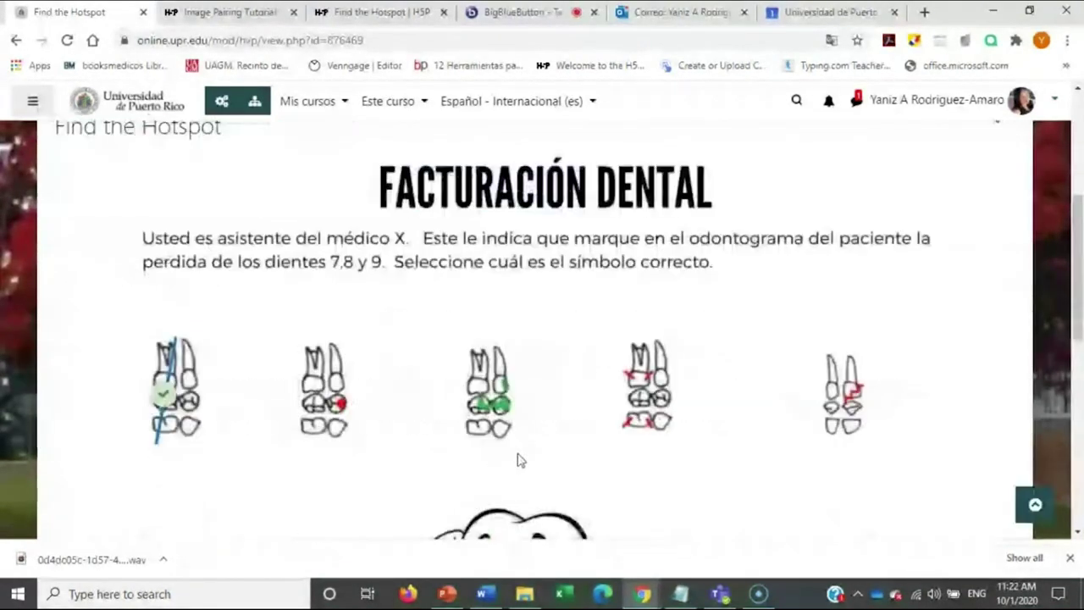
scroll(531, 461, up, 4)
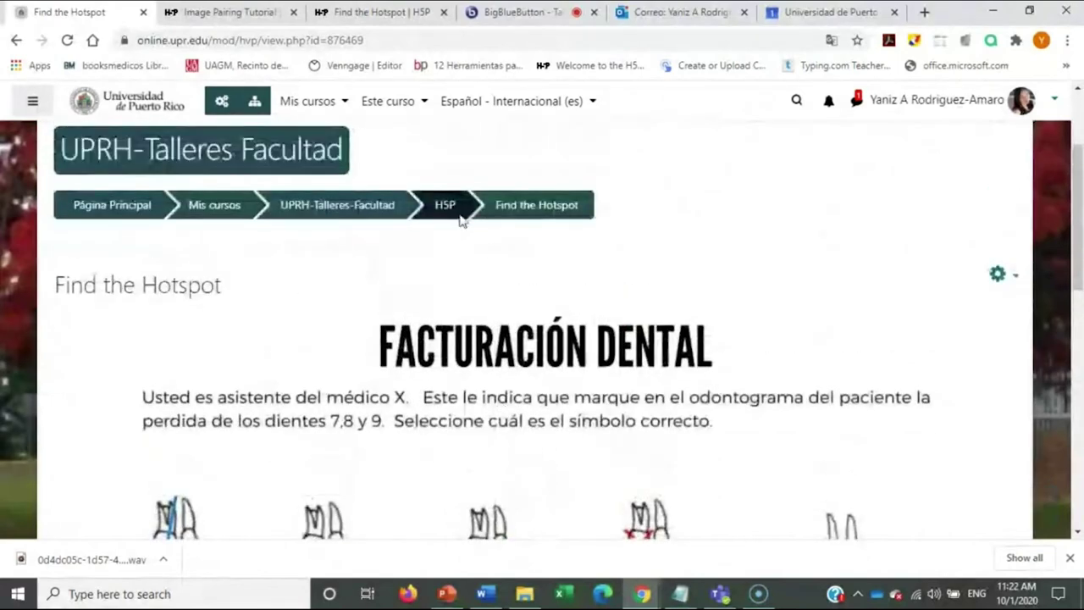
Go back to the H5P course section and open the Timeline activity
click(442, 210)
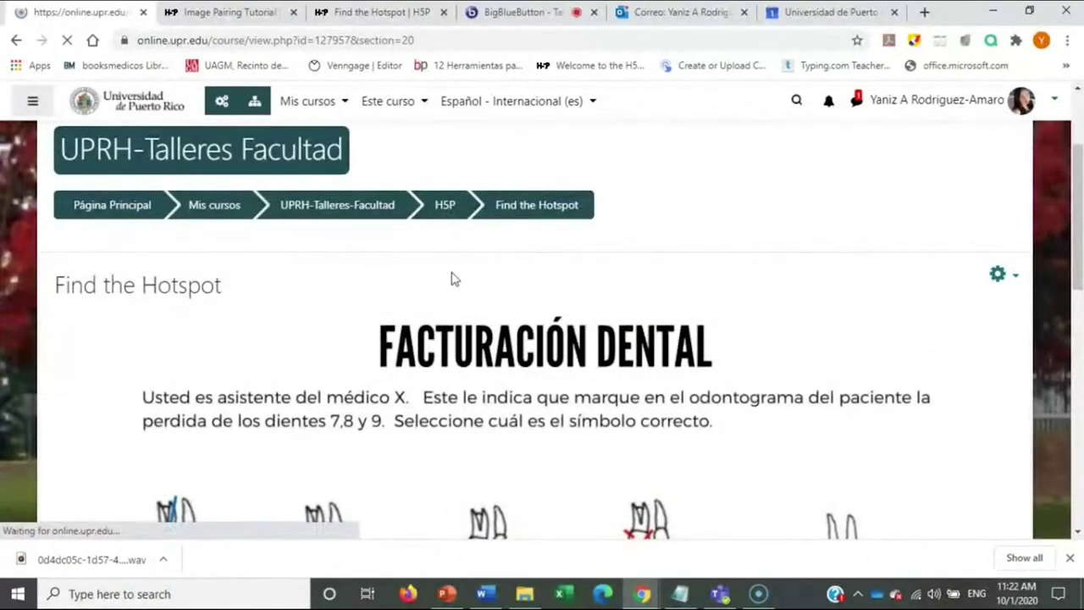
scroll(457, 333, down, 5)
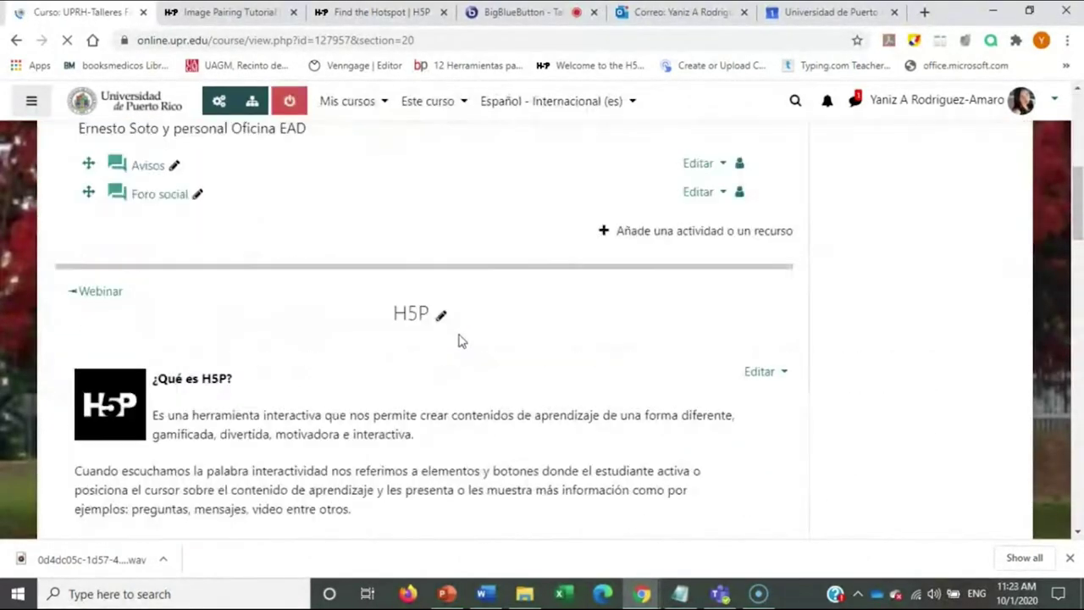
scroll(457, 340, down, 10)
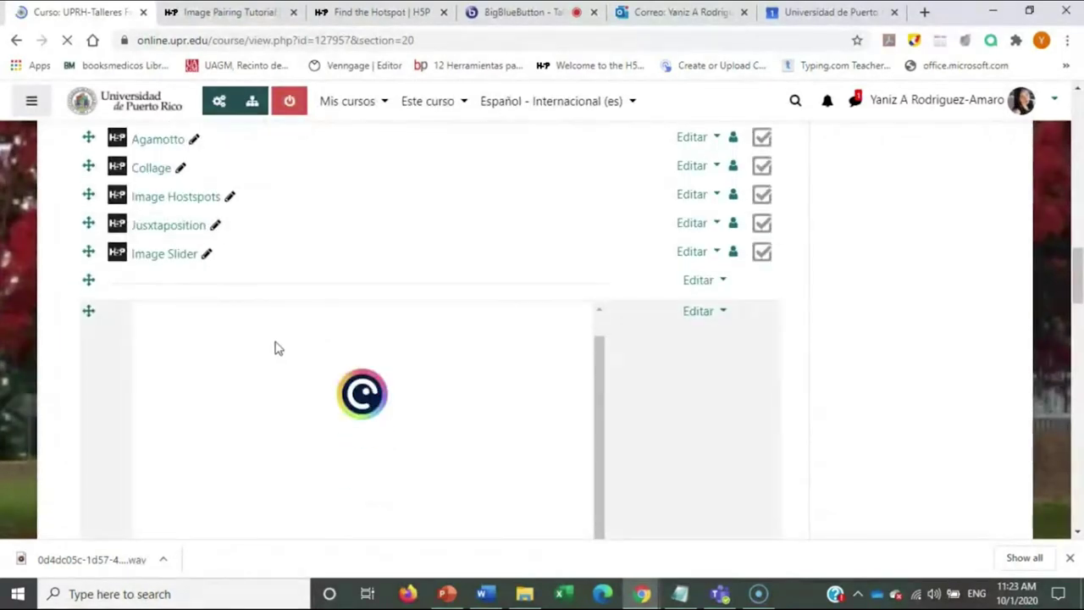
scroll(630, 333, down, 10)
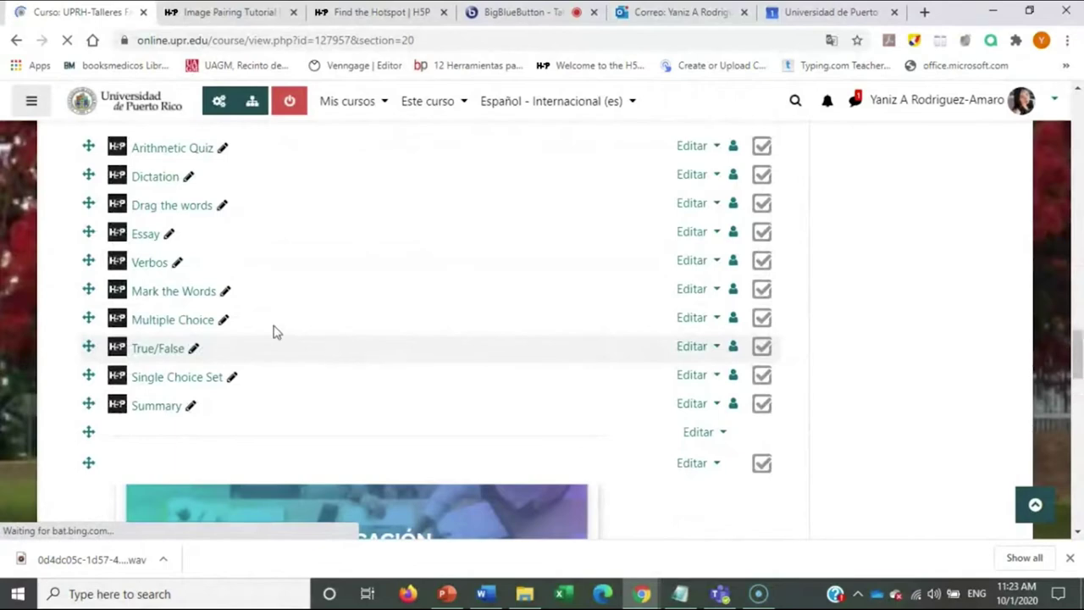
scroll(314, 351, up, 3)
scroll(314, 352, up, 5)
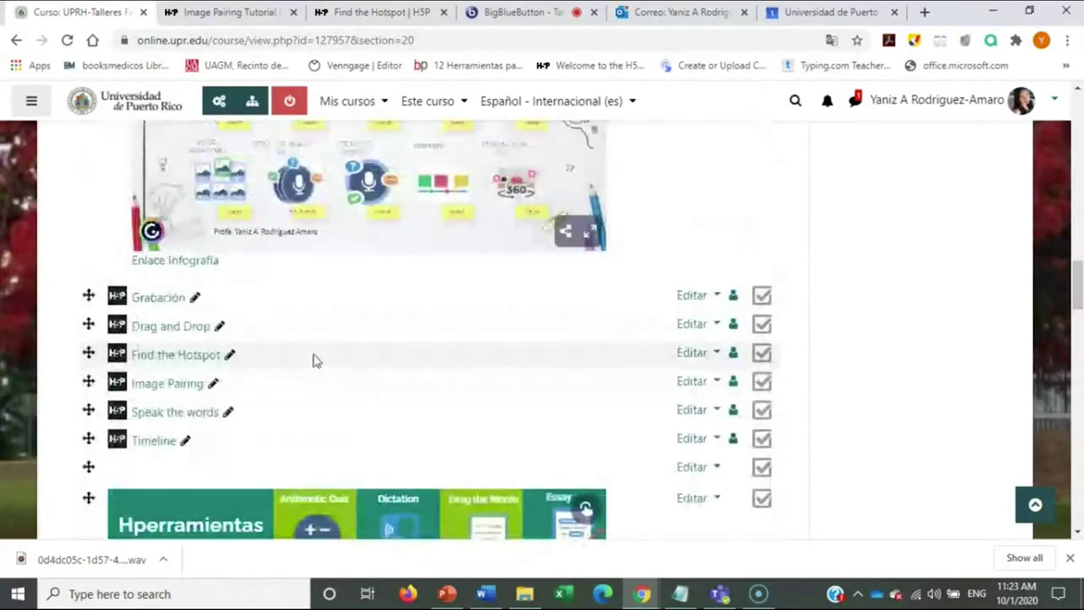
scroll(329, 409, up, 1)
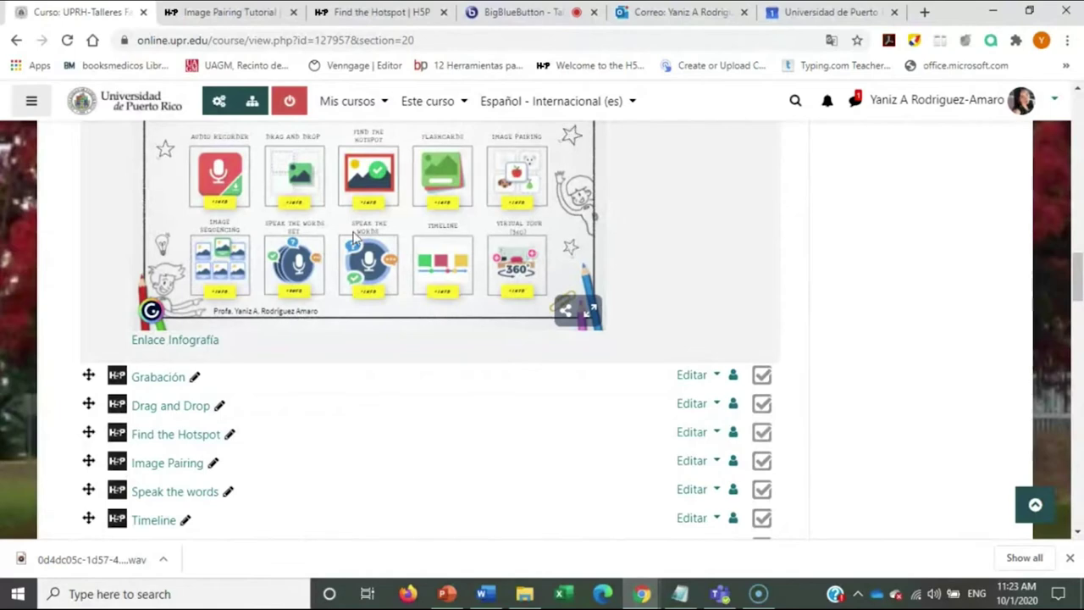
scroll(212, 355, down, 1)
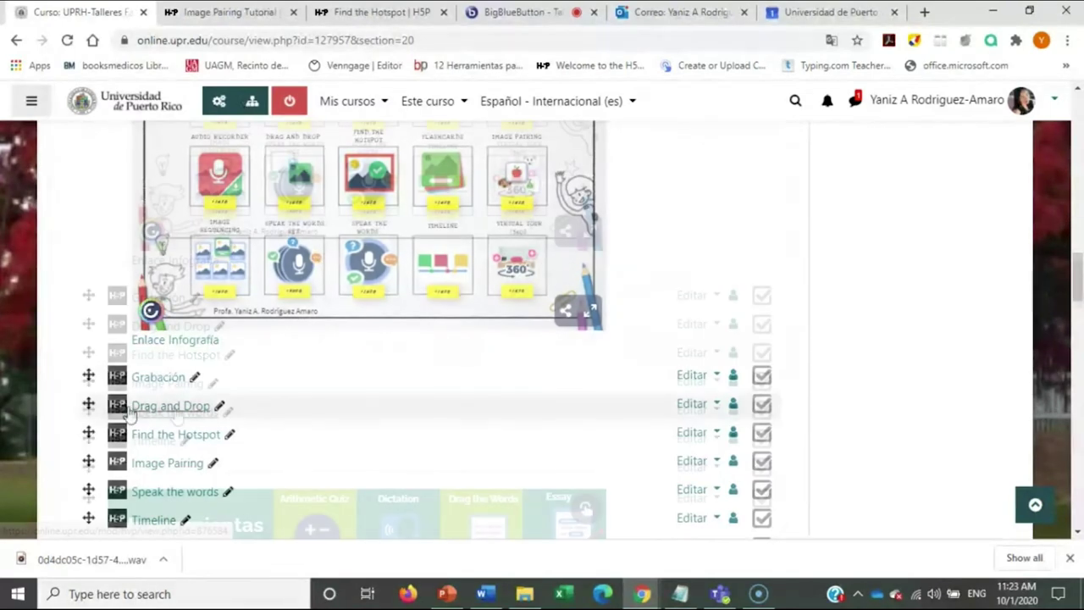
click(149, 446)
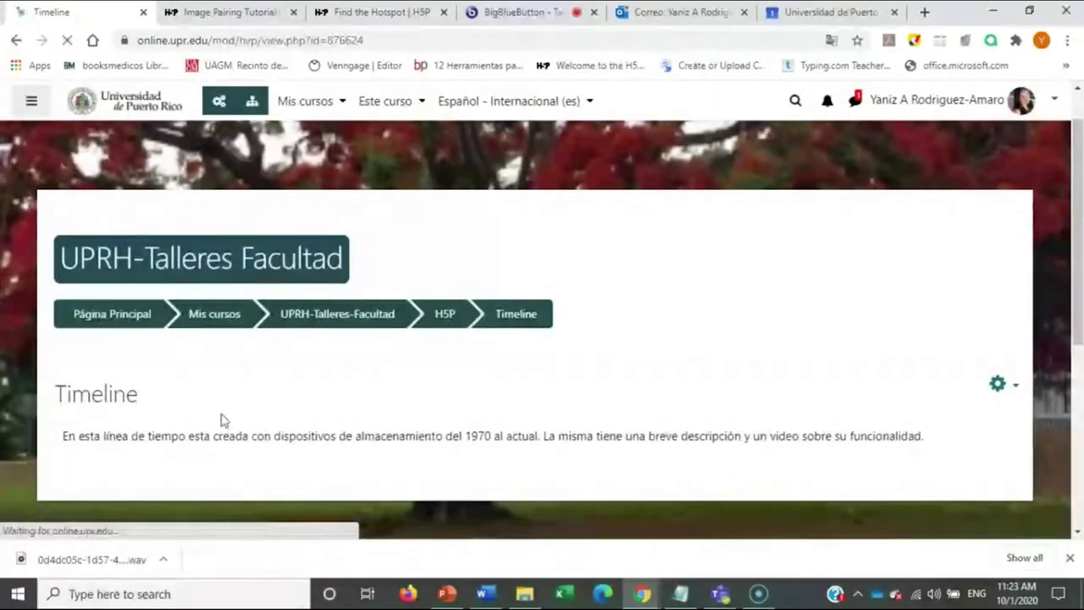
Read the timeline's introduction and page through its Disquete, CD and Tarjeta de Memoria entries
scroll(355, 392, down, 3)
scroll(211, 404, up, 1)
scroll(201, 404, down, 1)
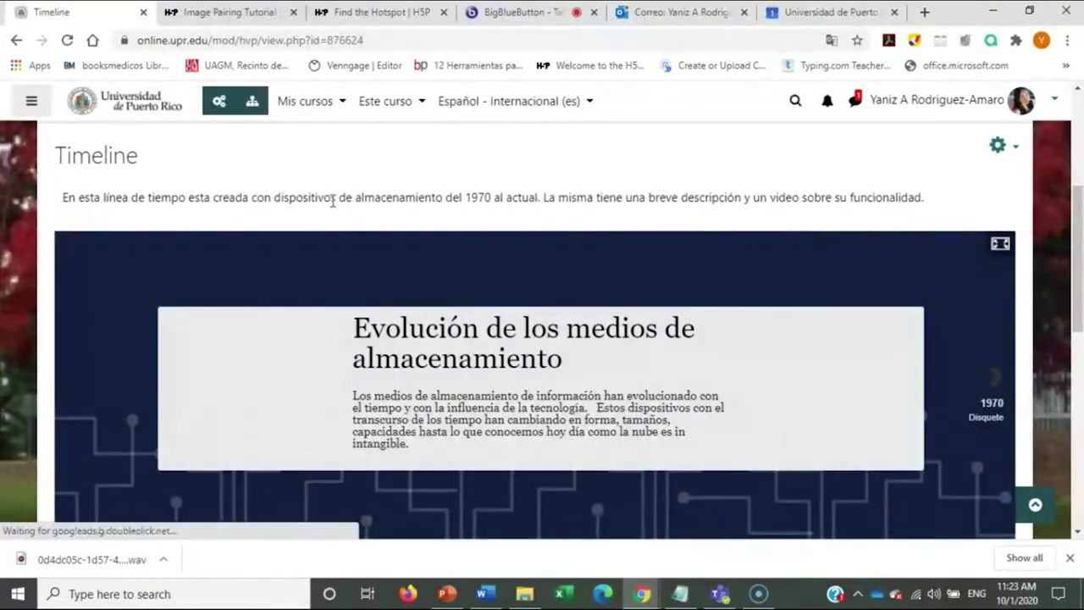
scroll(460, 282, down, 1)
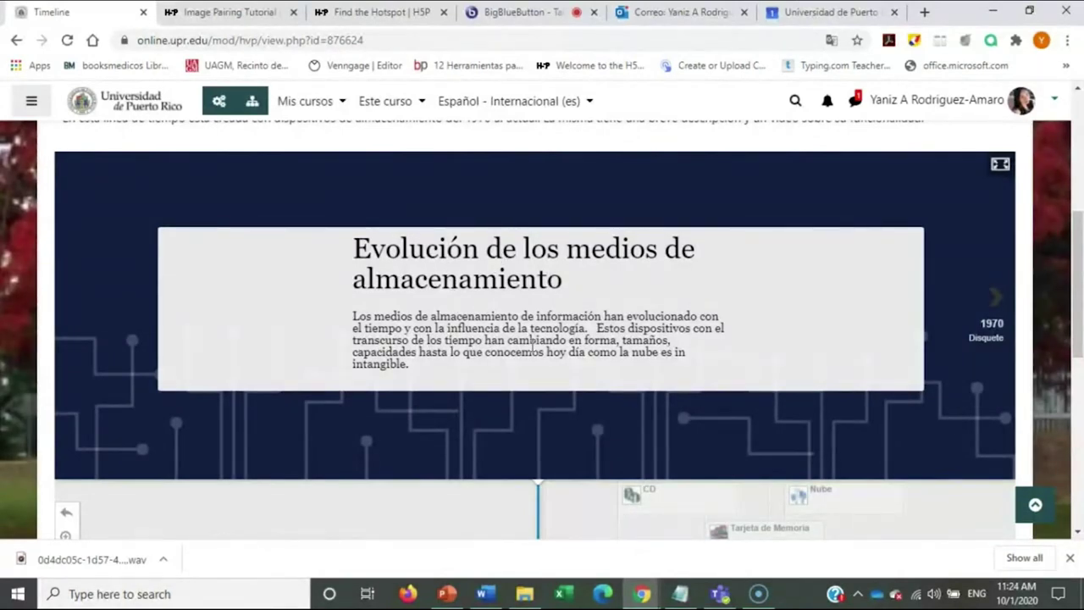
click(995, 298)
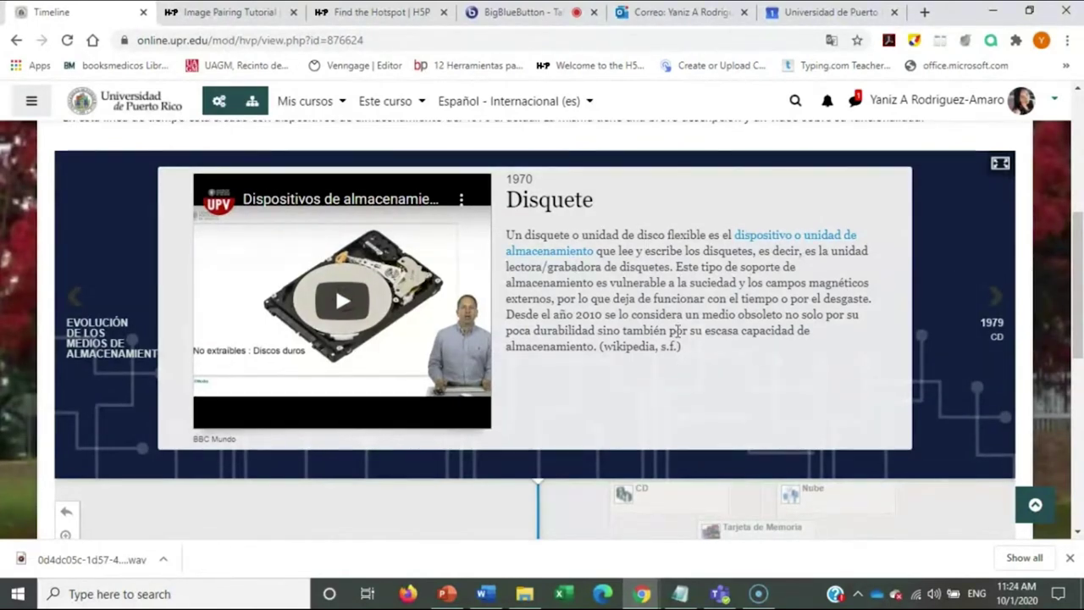
scroll(610, 372, down, 2)
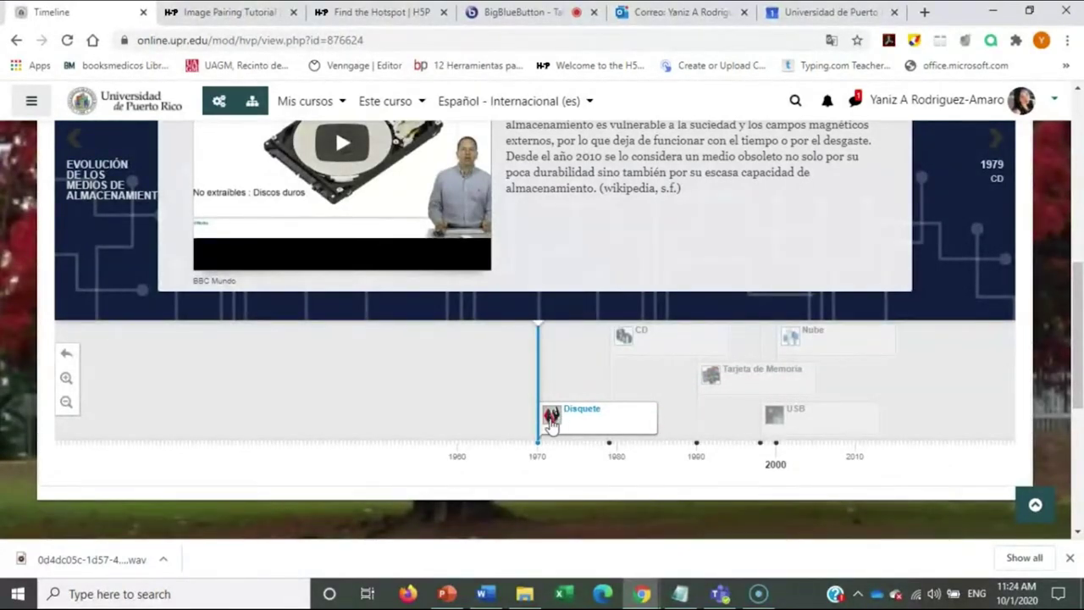
scroll(841, 330, up, 2)
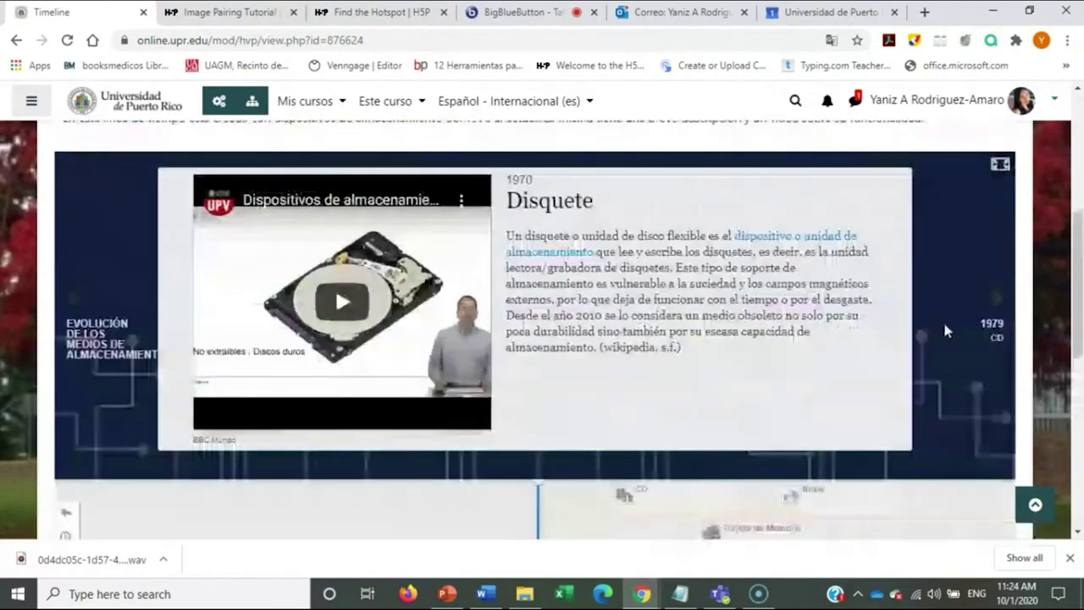
click(995, 296)
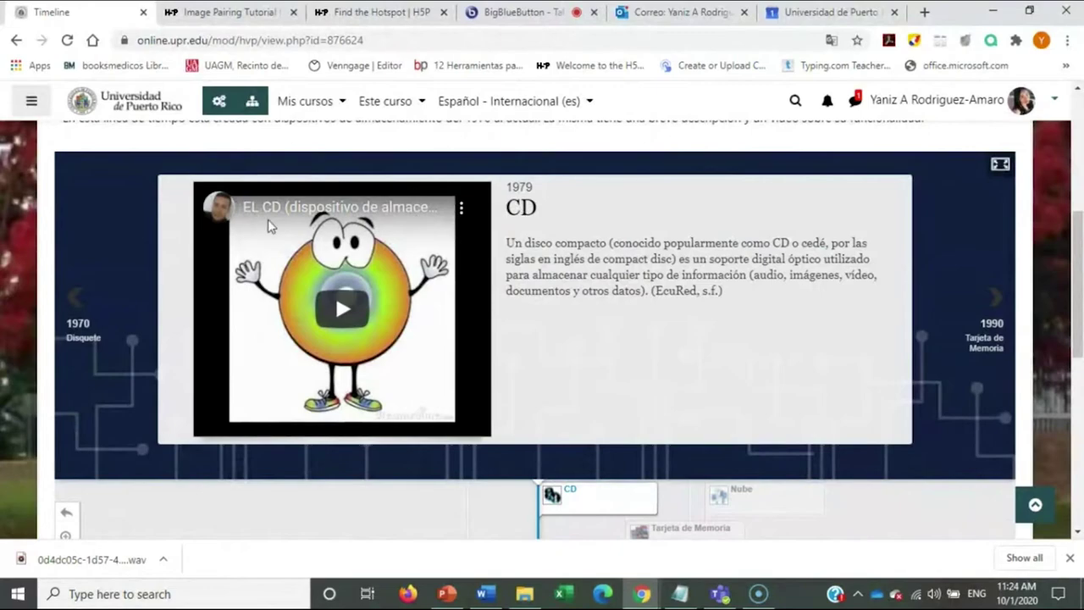
click(995, 297)
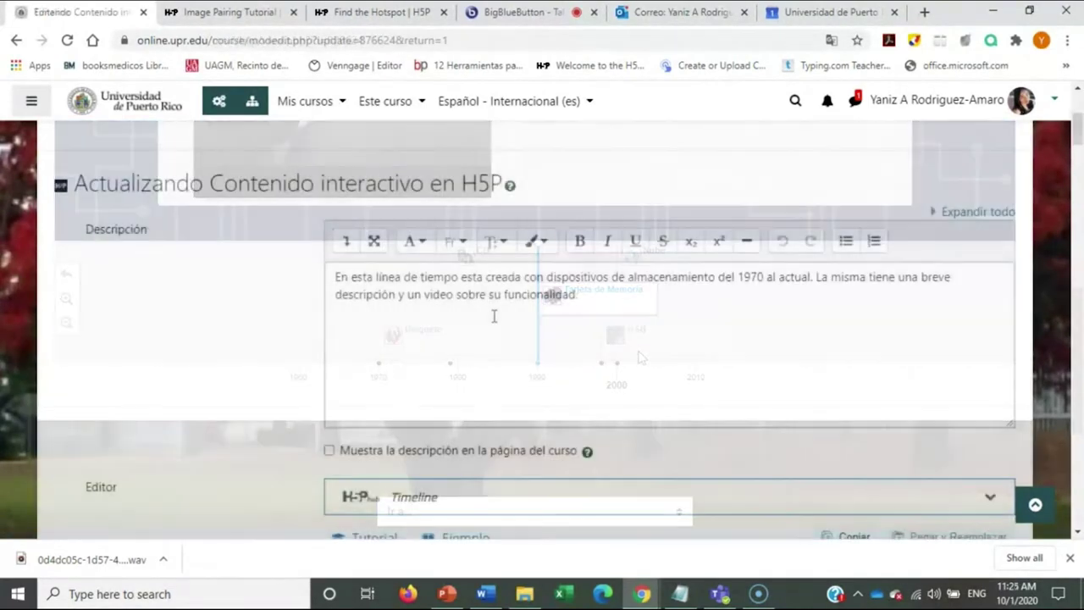
Open the Timeline activity's settings for editing and examine its description text
scroll(496, 273, up, 1)
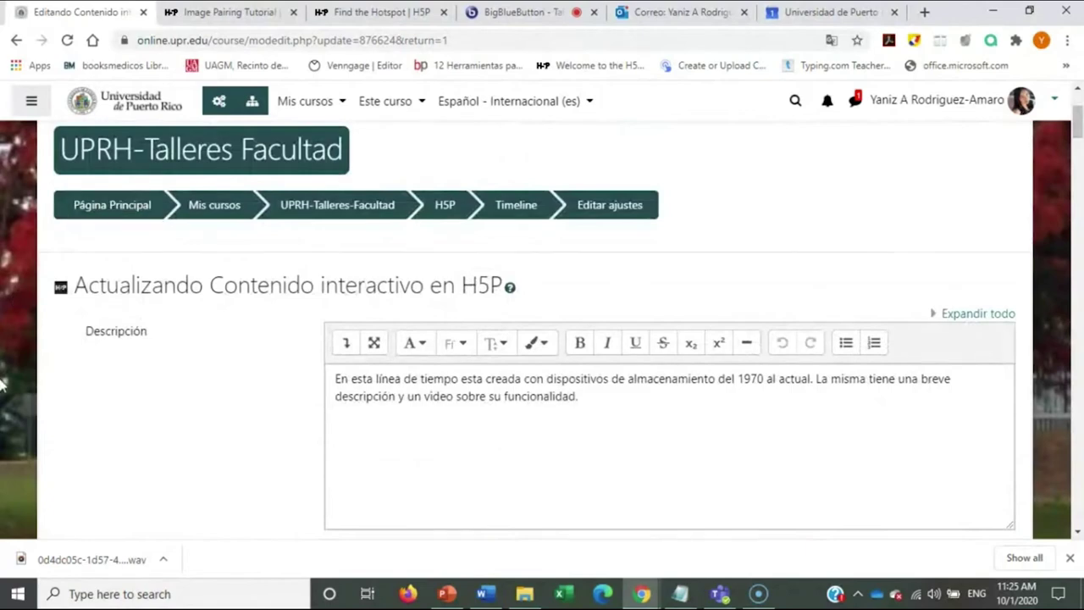
scroll(480, 309, down, 2)
scroll(479, 309, down, 1)
scroll(477, 309, up, 1)
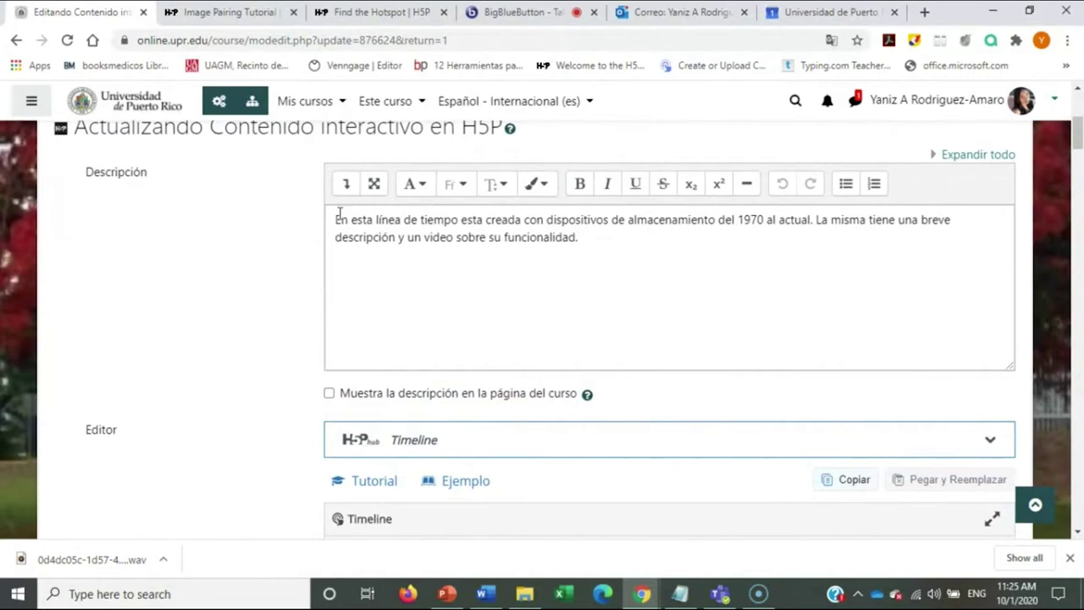
drag(336, 220, 660, 248)
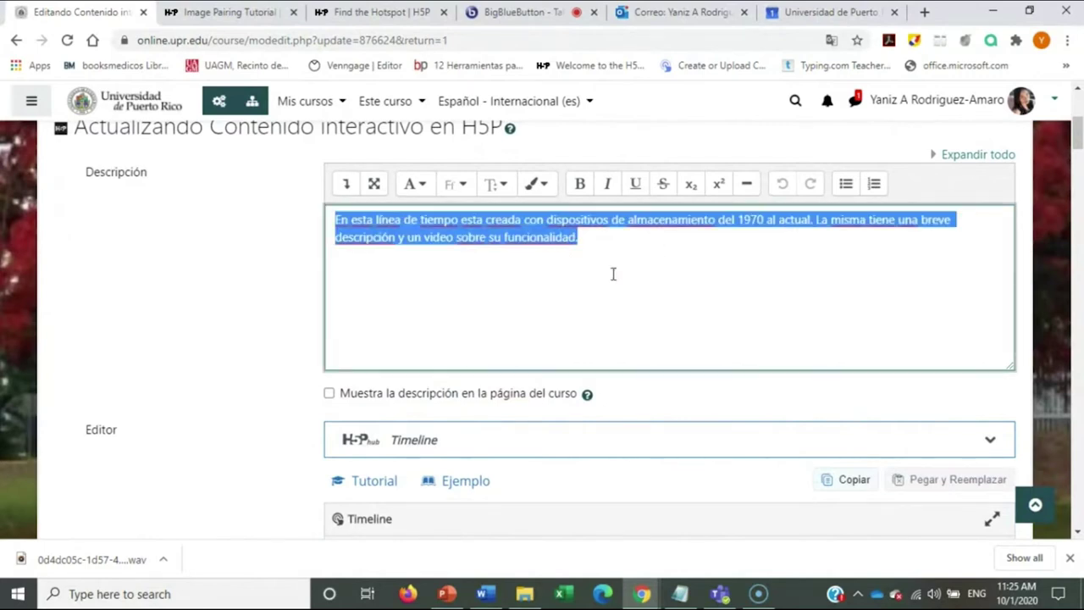
click(602, 248)
drag(578, 238, 309, 217)
scroll(522, 261, down, 4)
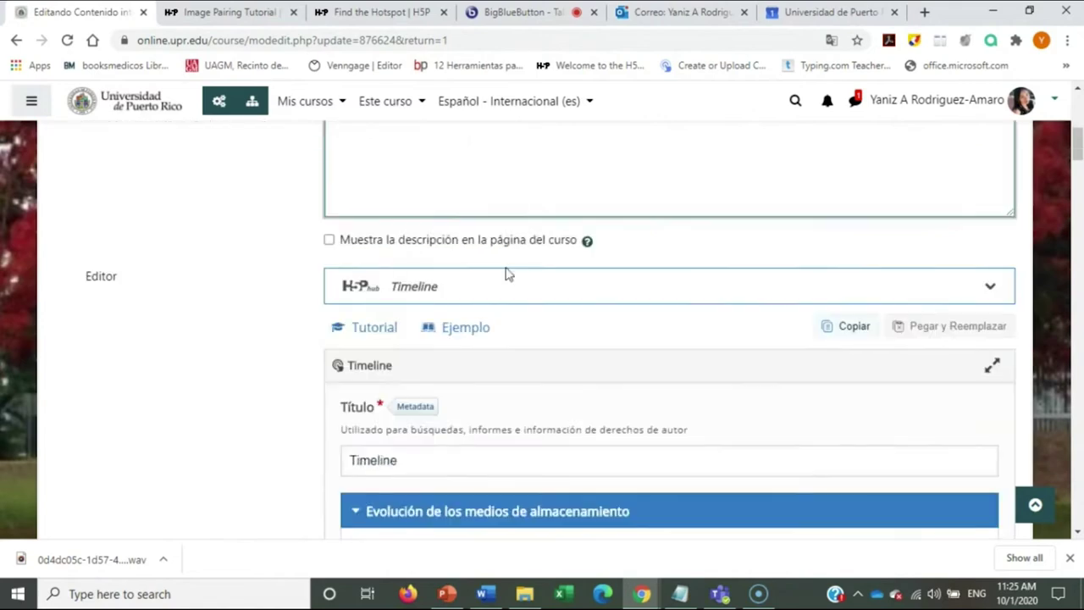
Examine the timeline's activity title, main title, body text, default zoom level, background image and height settings
click(428, 293)
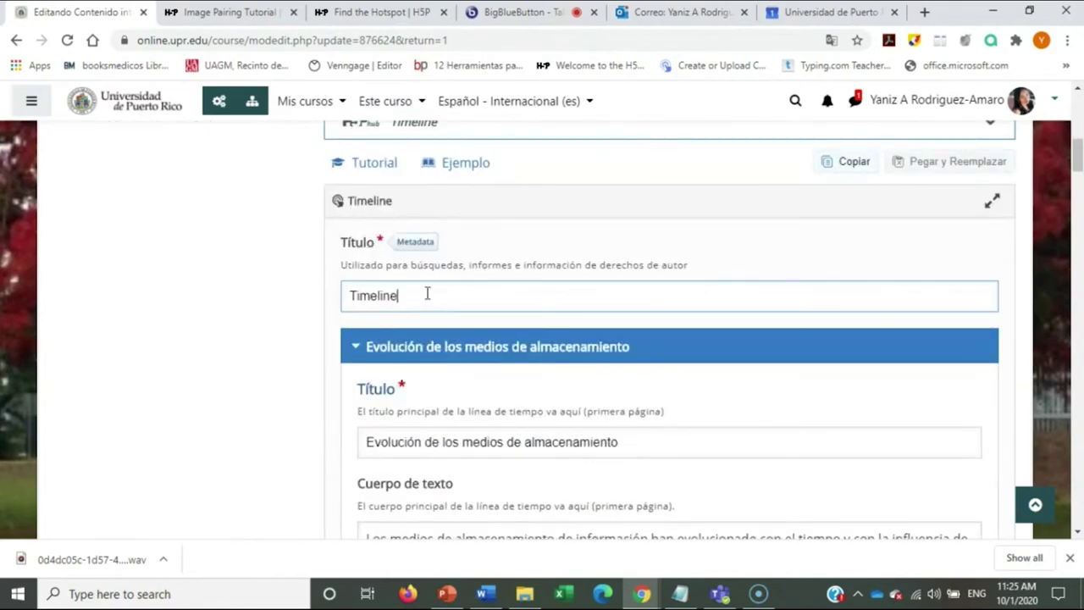
scroll(413, 295, down, 3)
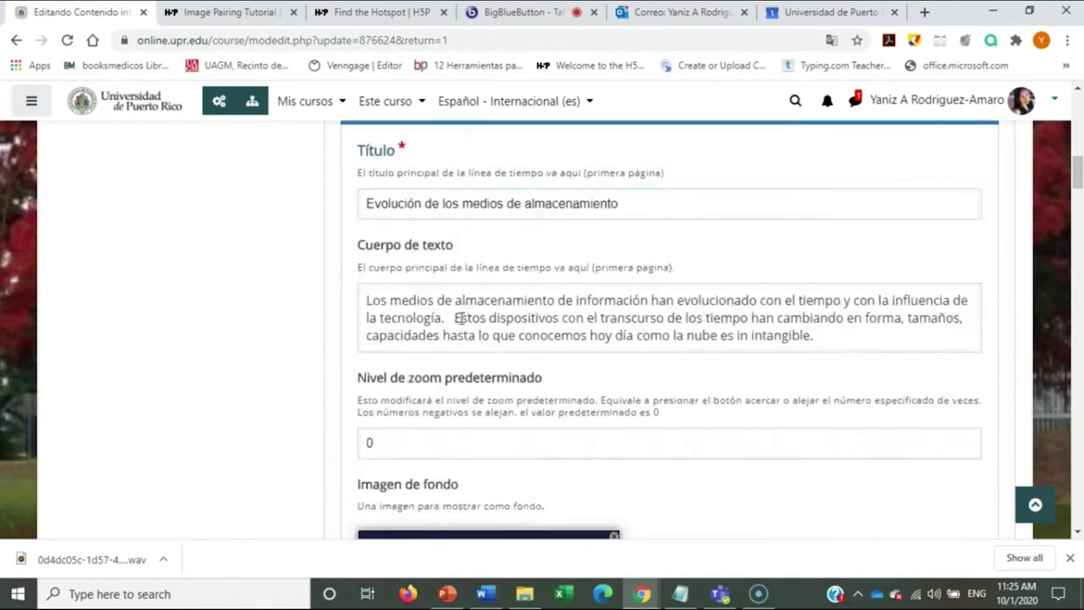
scroll(460, 352, down, 1)
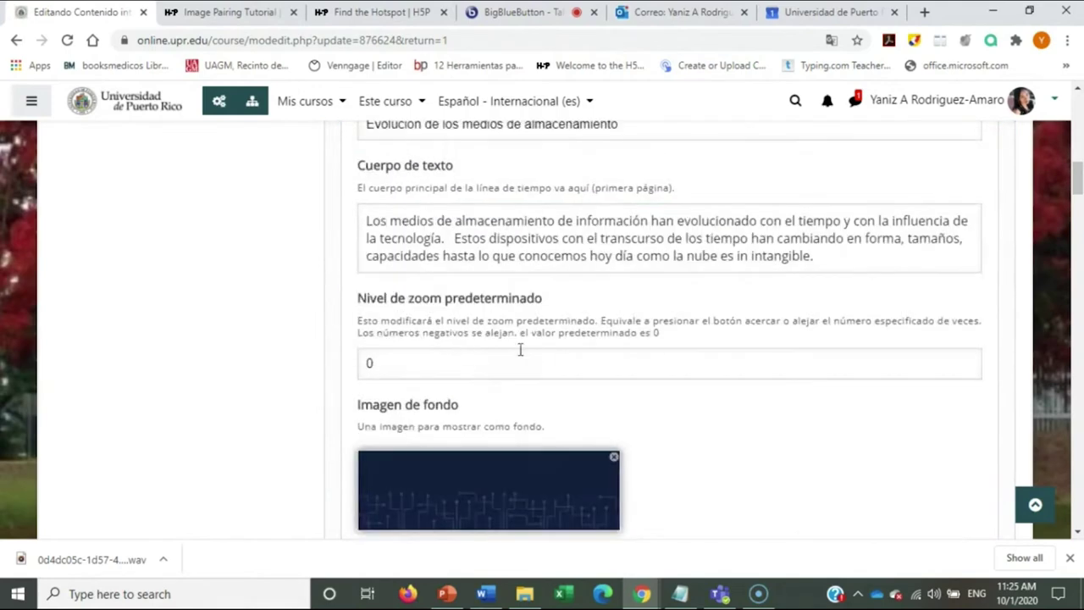
scroll(470, 327, up, 2)
drag(627, 285, 361, 284)
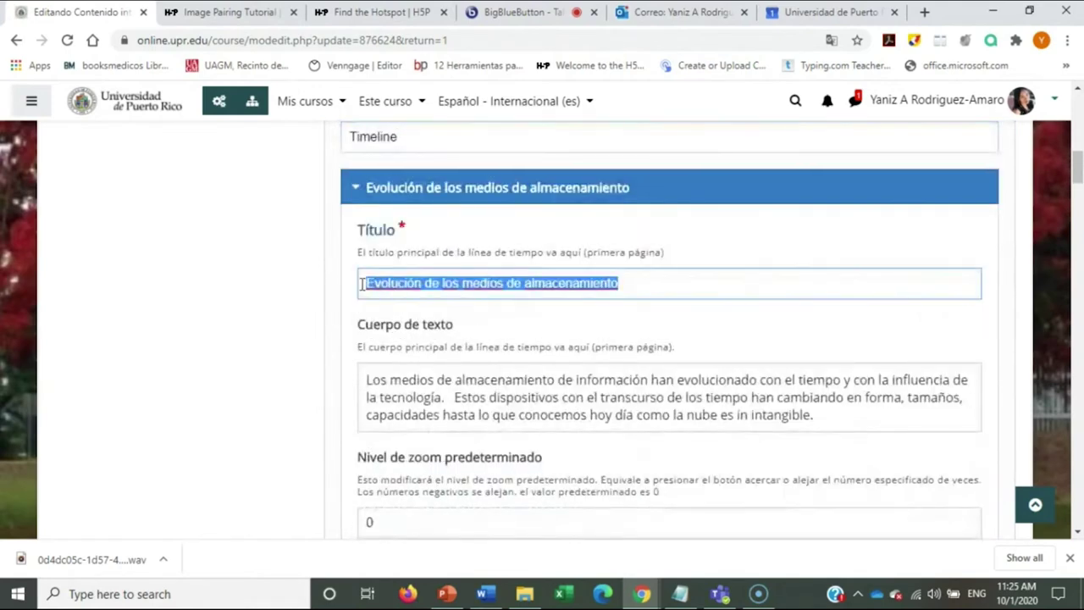
click(378, 380)
drag(497, 392, 443, 412)
scroll(444, 411, down, 5)
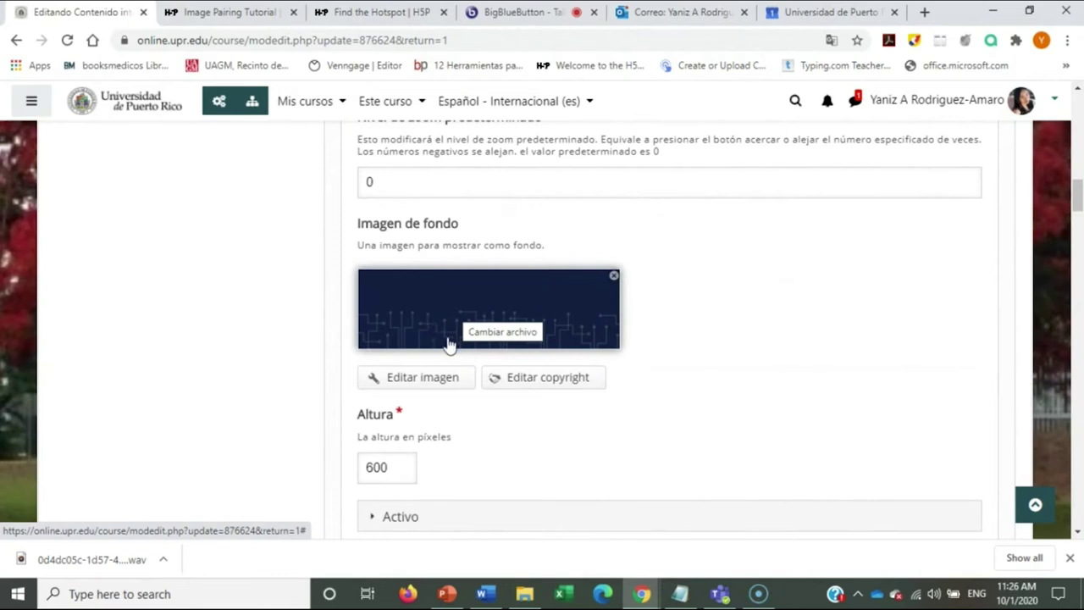
scroll(428, 339, down, 1)
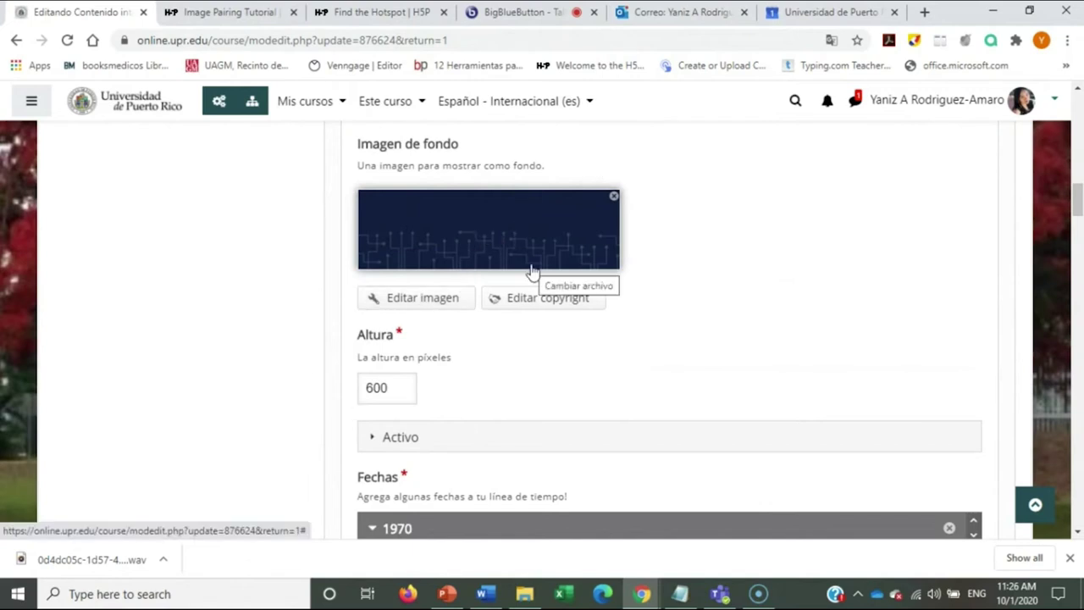
Examine the 1970 date entry's start date, end date, title and body text in the timeline's dates
scroll(541, 280, down, 3)
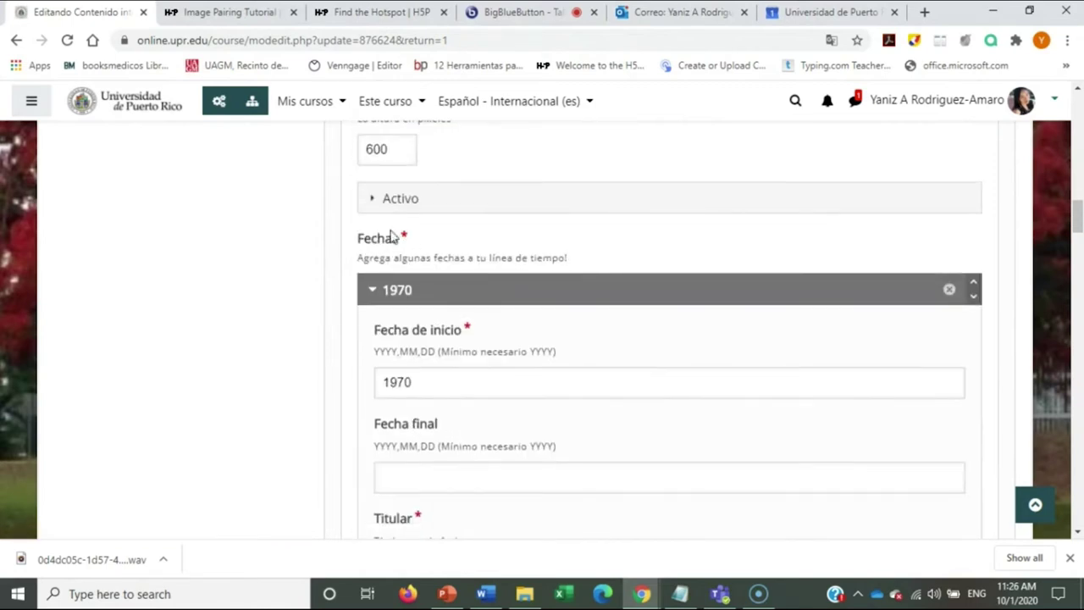
scroll(393, 263, down, 1)
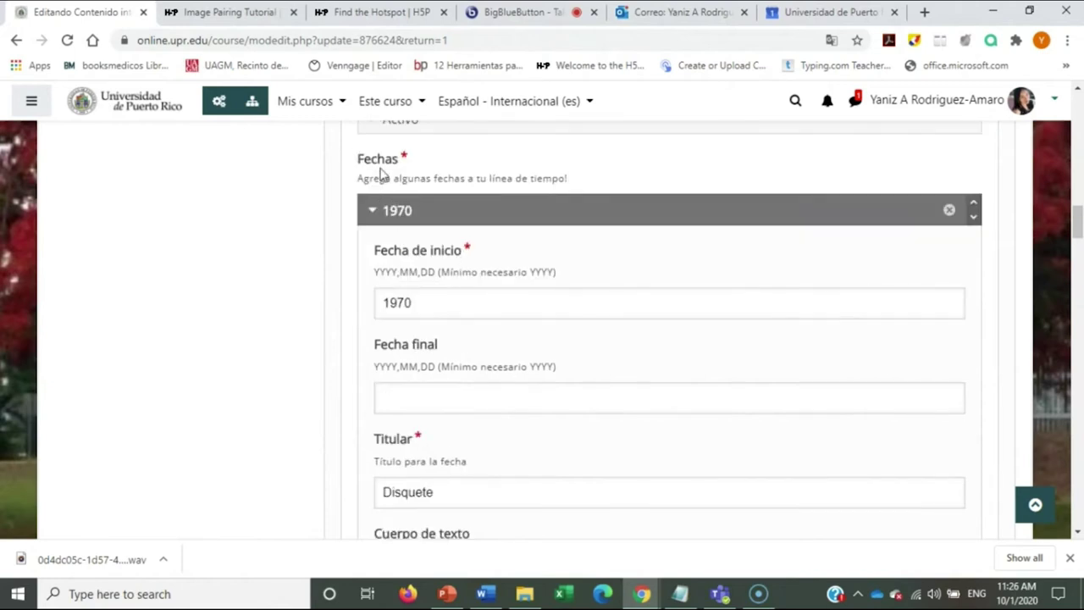
drag(408, 303, 368, 313)
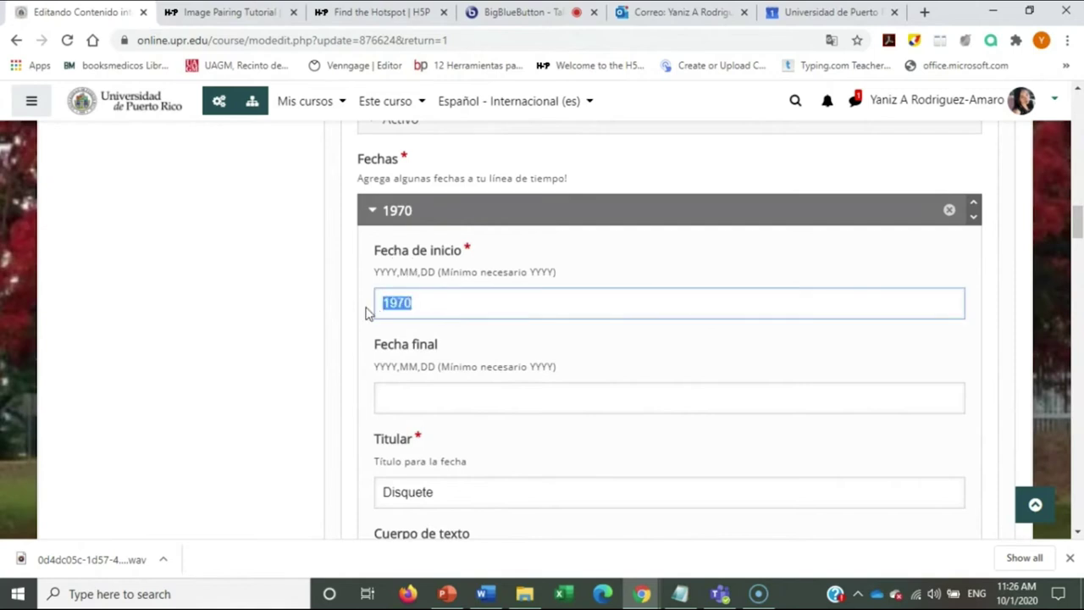
click(392, 410)
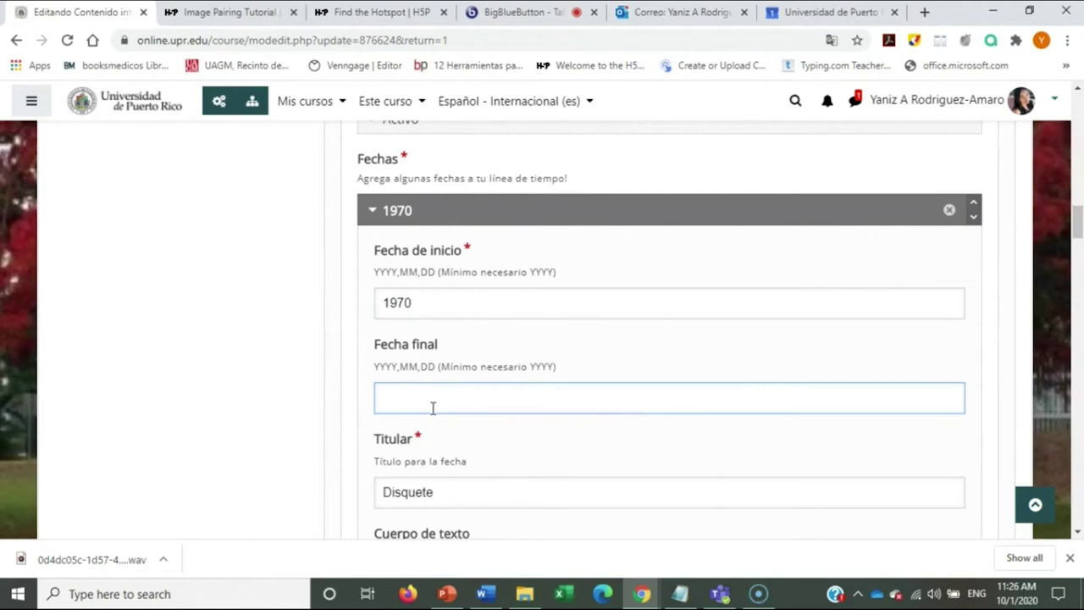
scroll(501, 399, down, 2)
drag(455, 333, 376, 332)
scroll(500, 330, down, 2)
click(381, 282)
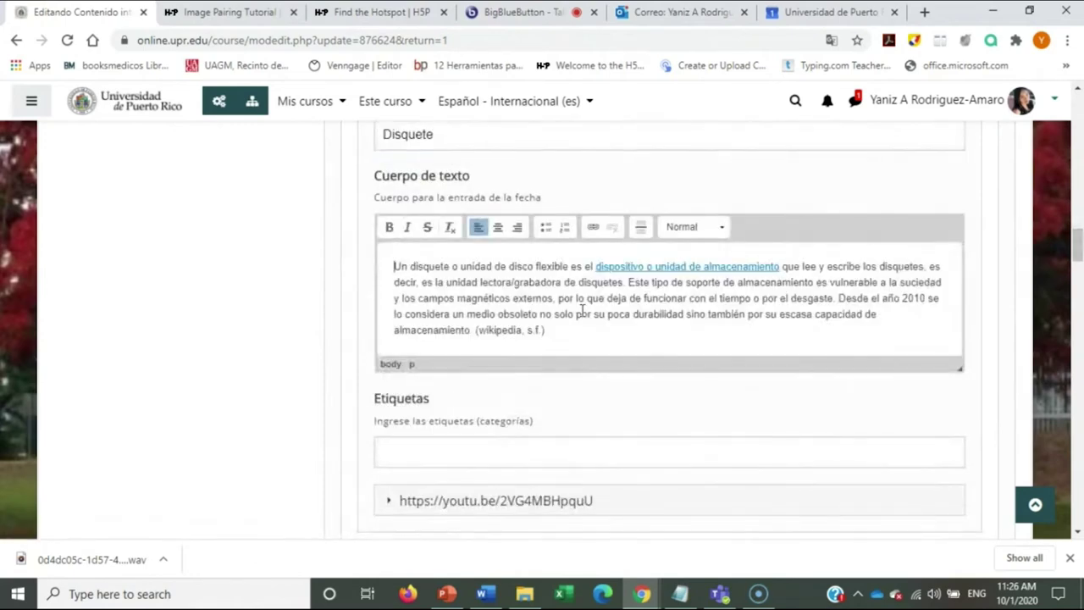
Expand the 1970 entry's media asset and examine its URL, thumbnail and credit
scroll(582, 312, down, 3)
scroll(424, 262, up, 1)
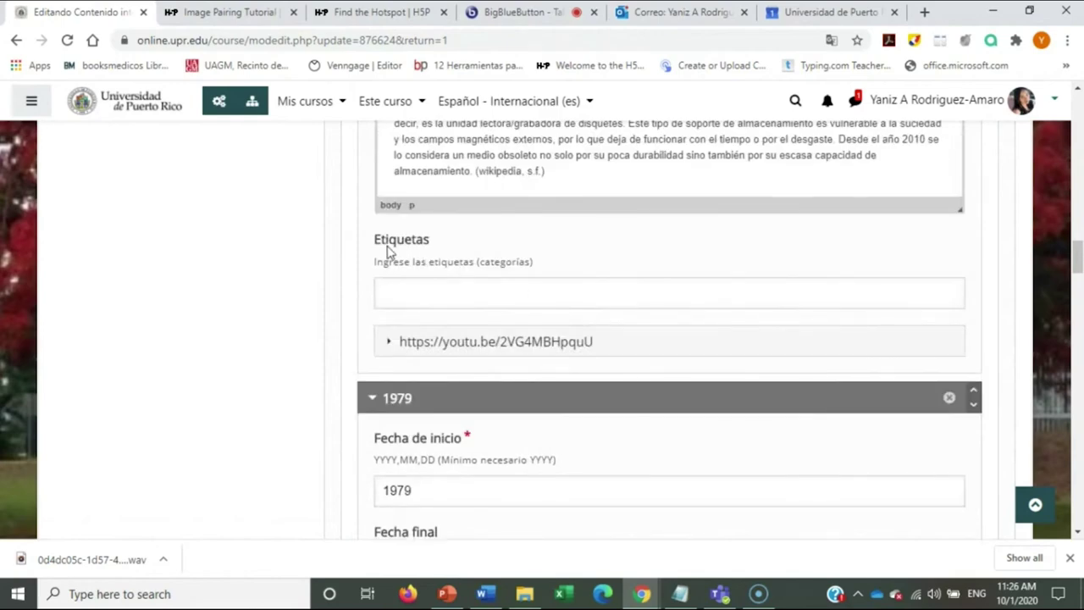
click(387, 342)
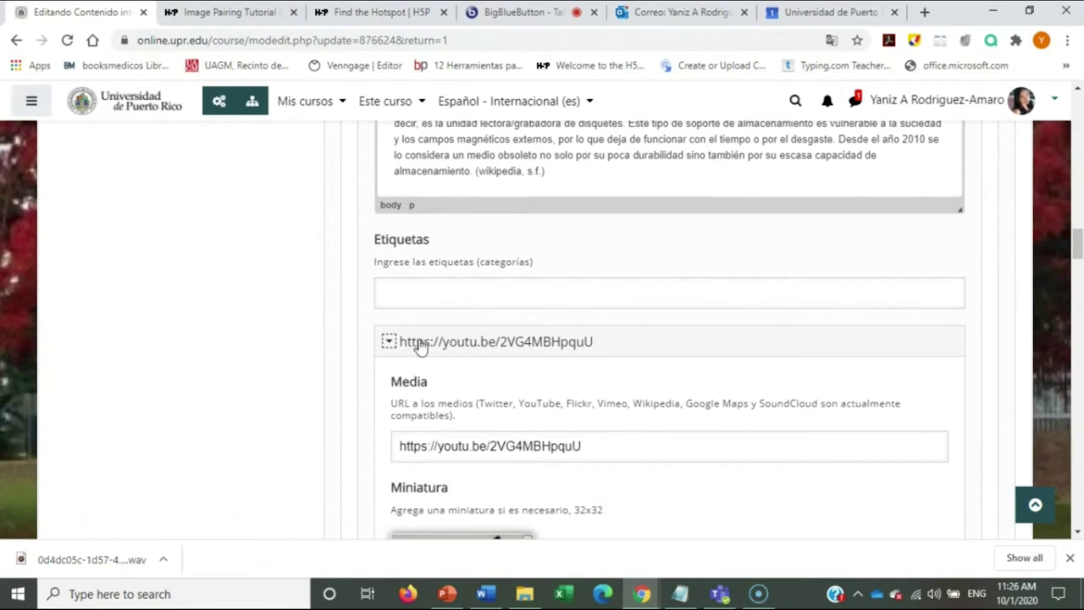
scroll(415, 347, down, 2)
scroll(432, 358, down, 2)
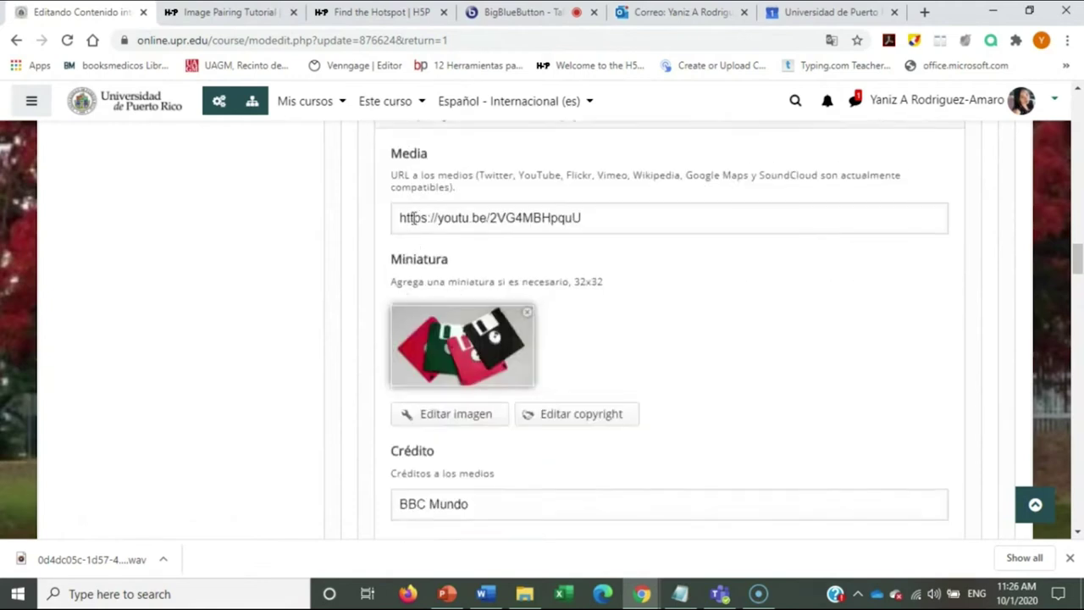
scroll(405, 241, up, 1)
click(596, 288)
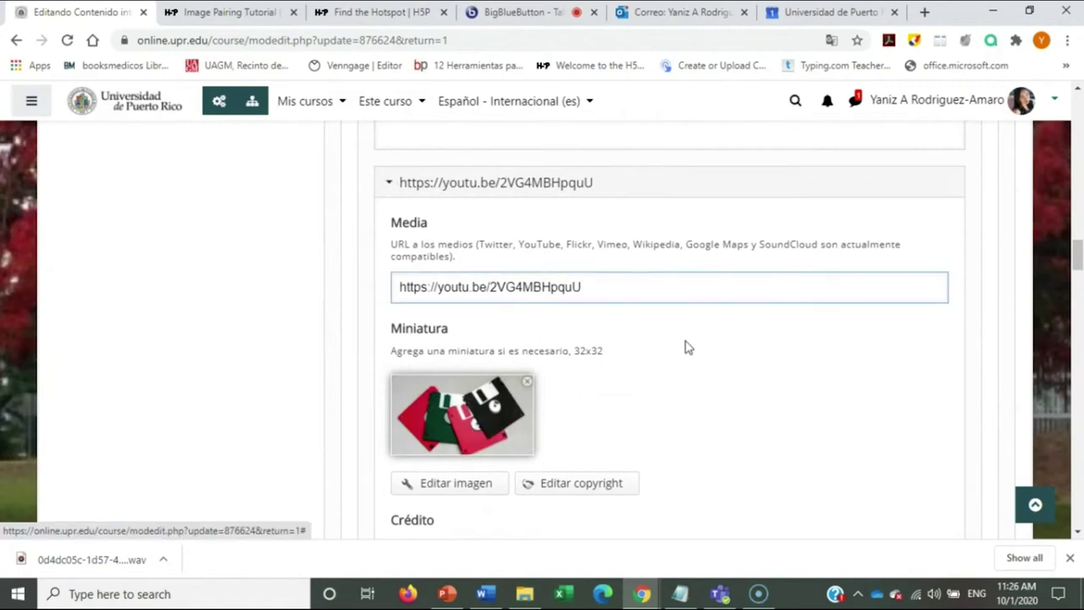
Add a new date after the timeline's last entry and set its start date to 2021
scroll(865, 313, down, 15)
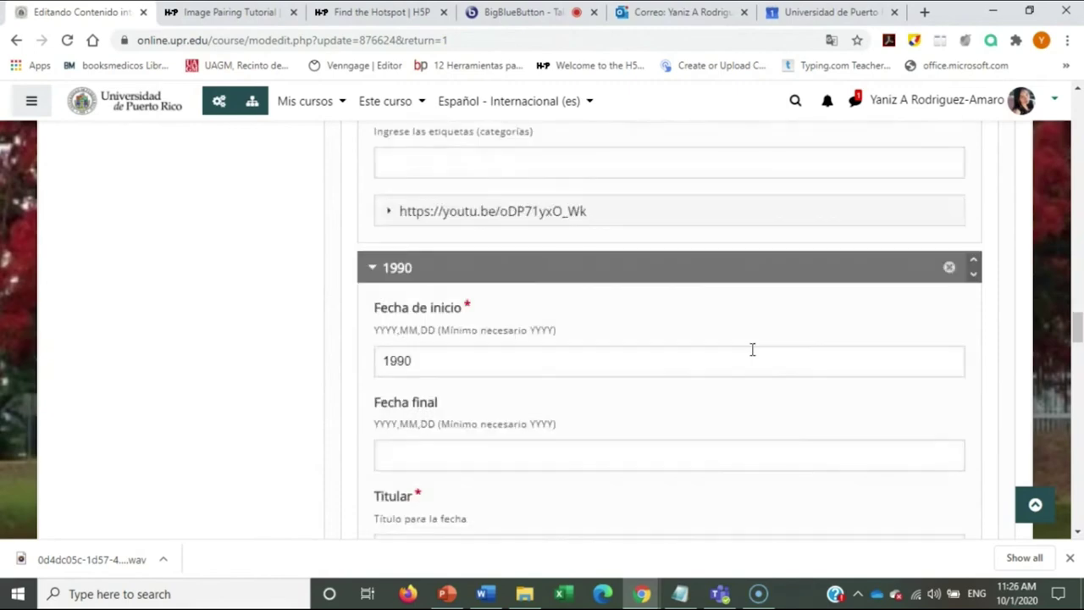
scroll(622, 370, down, 10)
scroll(617, 370, up, 4)
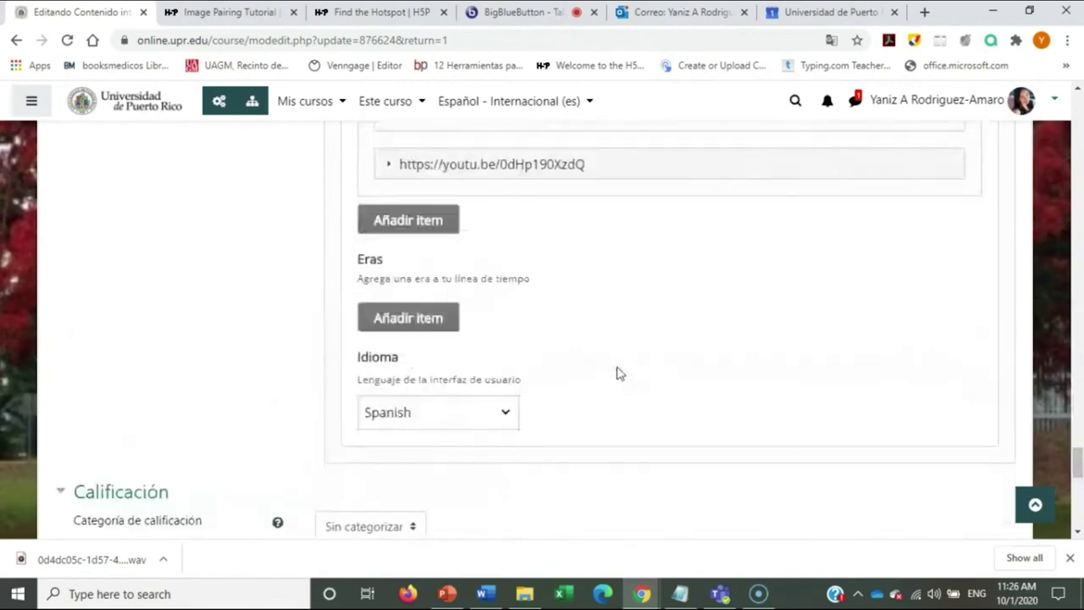
scroll(610, 377, down, 1)
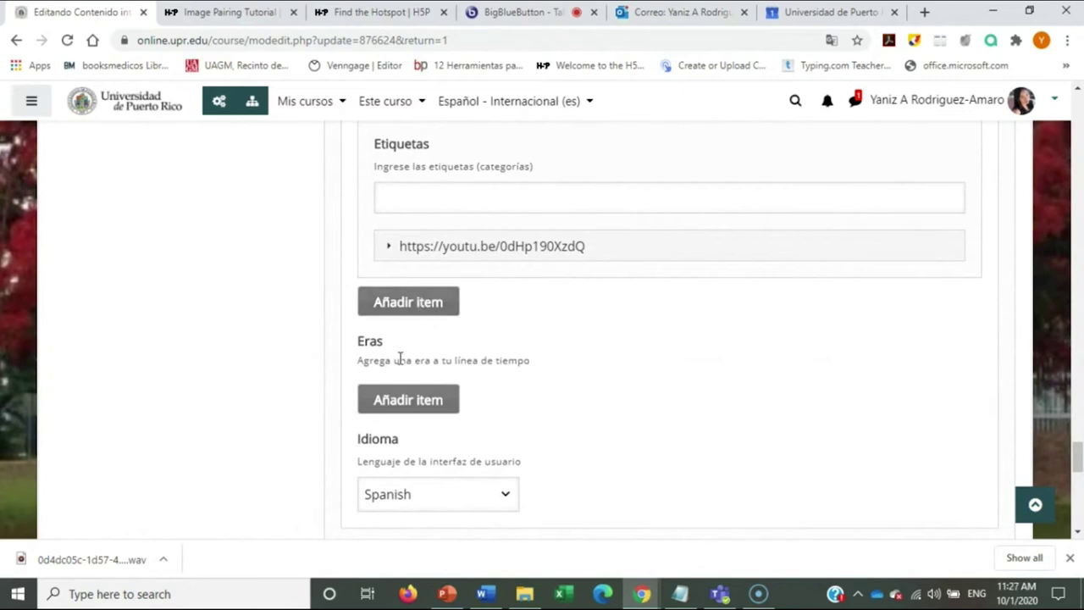
click(399, 303)
scroll(474, 315, down, 1)
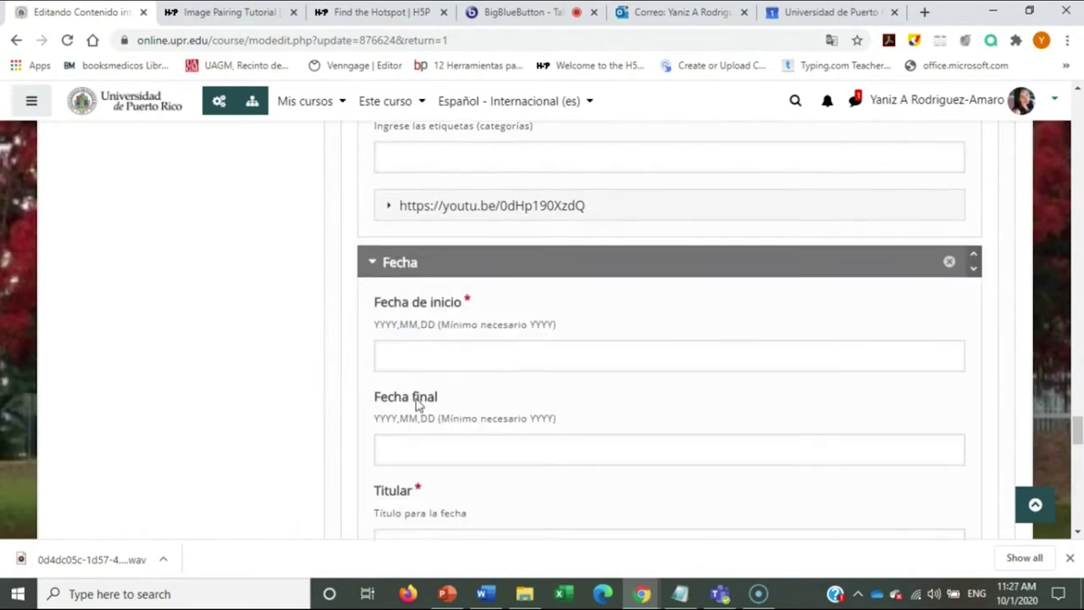
click(442, 324)
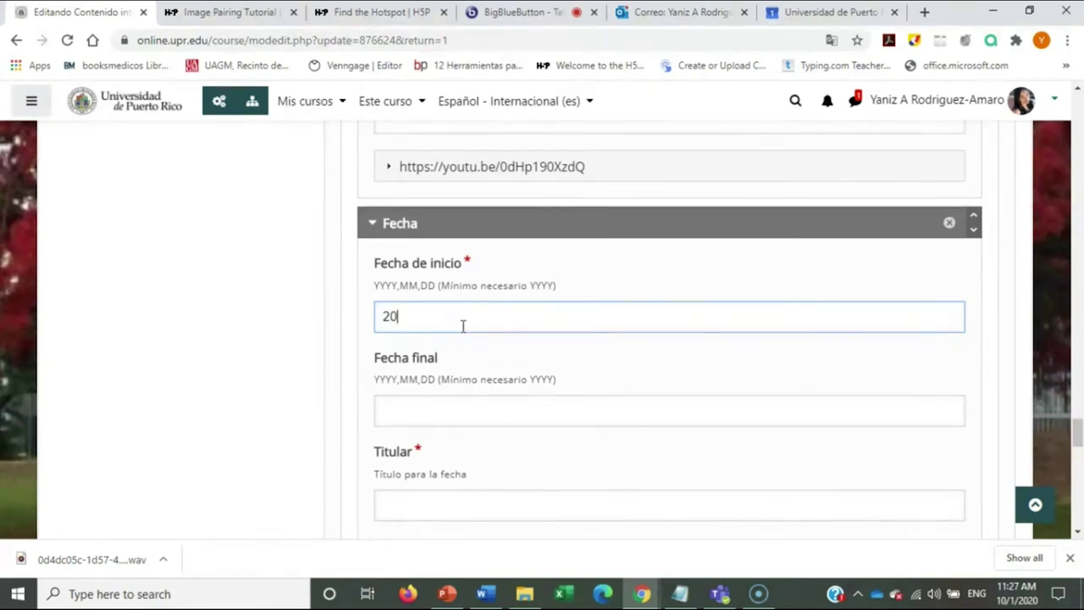
Title the 2021 entry OneDrives and enter its body text
scroll(460, 301, down, 2)
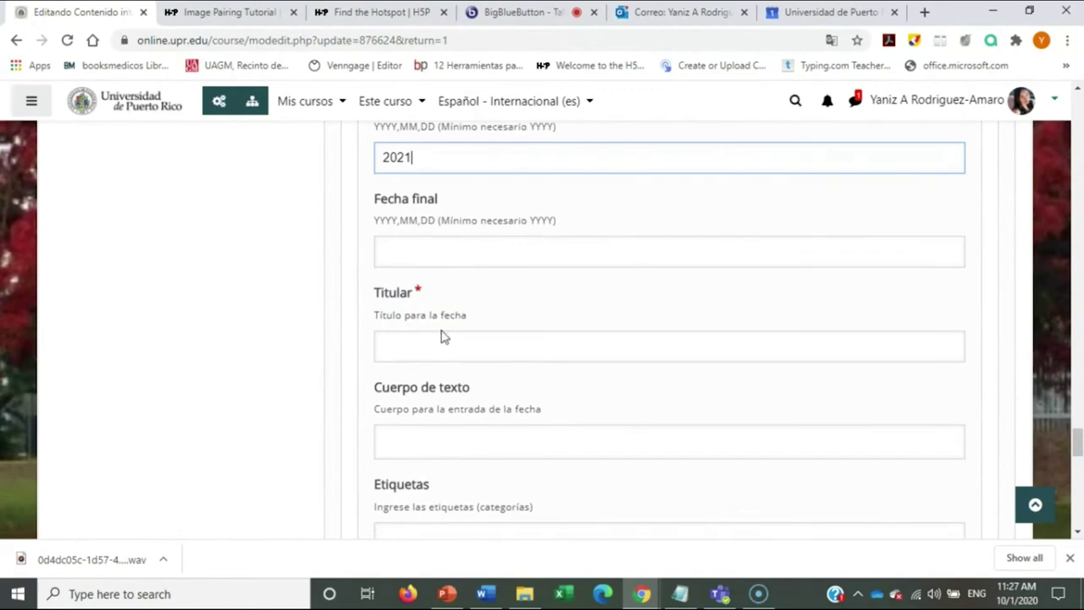
click(437, 344)
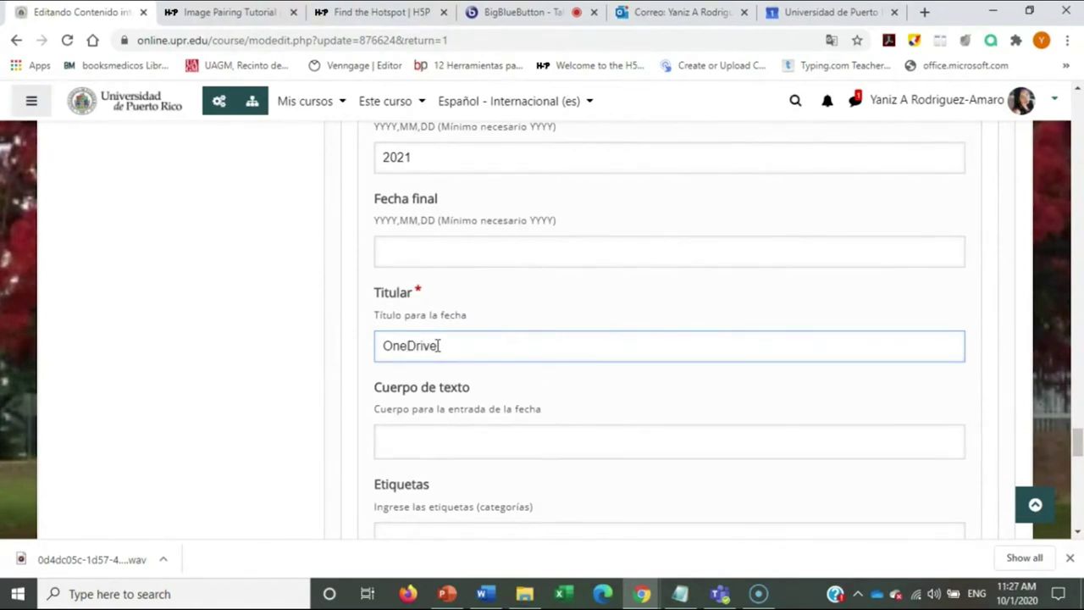
text(s)
scroll(465, 389, down, 1)
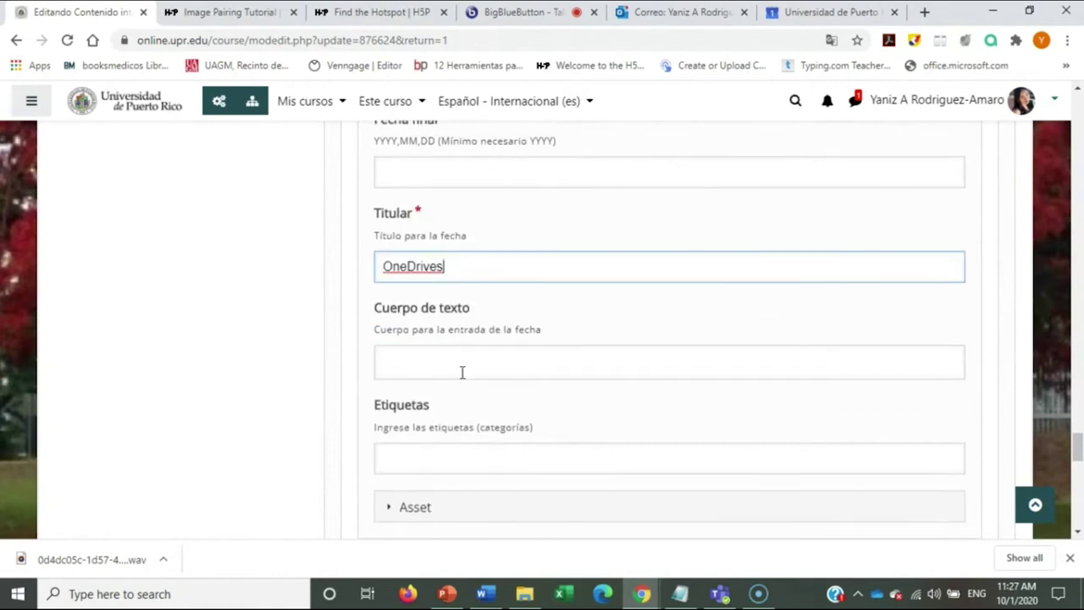
click(473, 357)
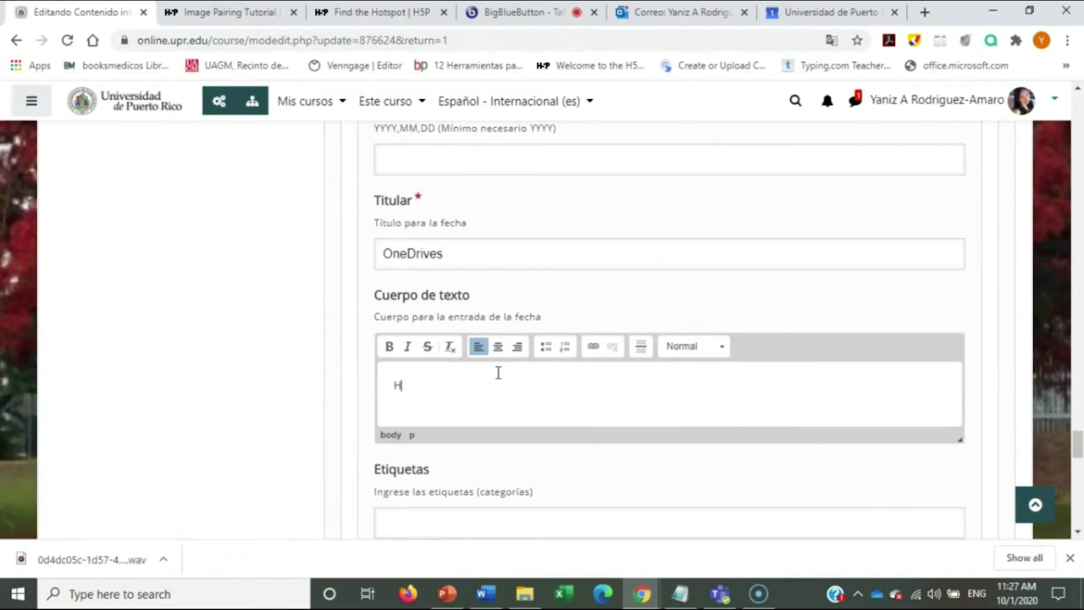
Expand the 2021 entry's asset settings and upload the Diente image as the thumbnail
scroll(587, 370, down, 5)
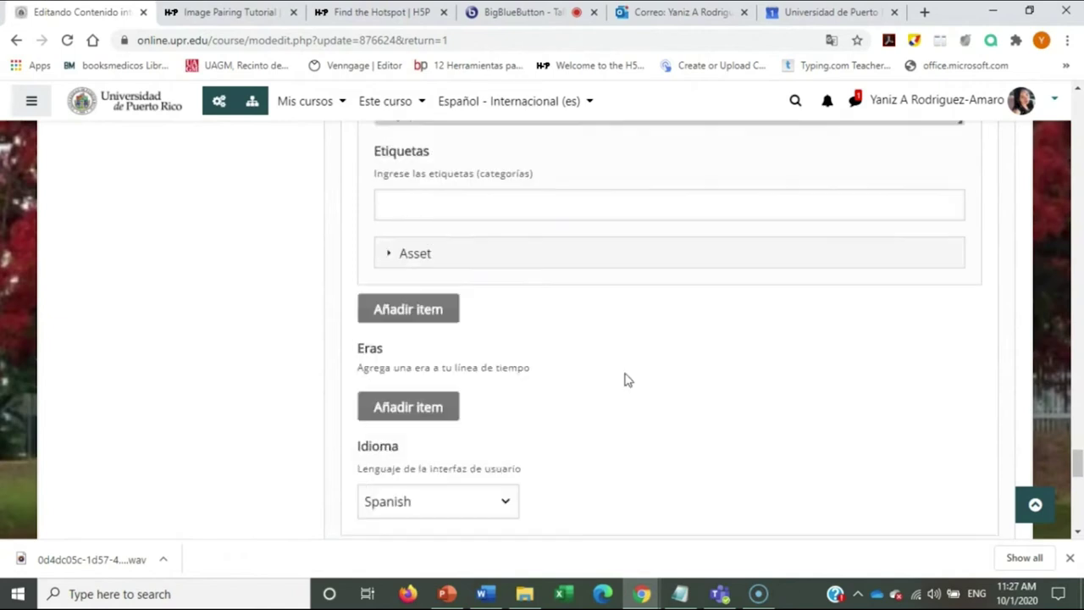
scroll(551, 358, up, 1)
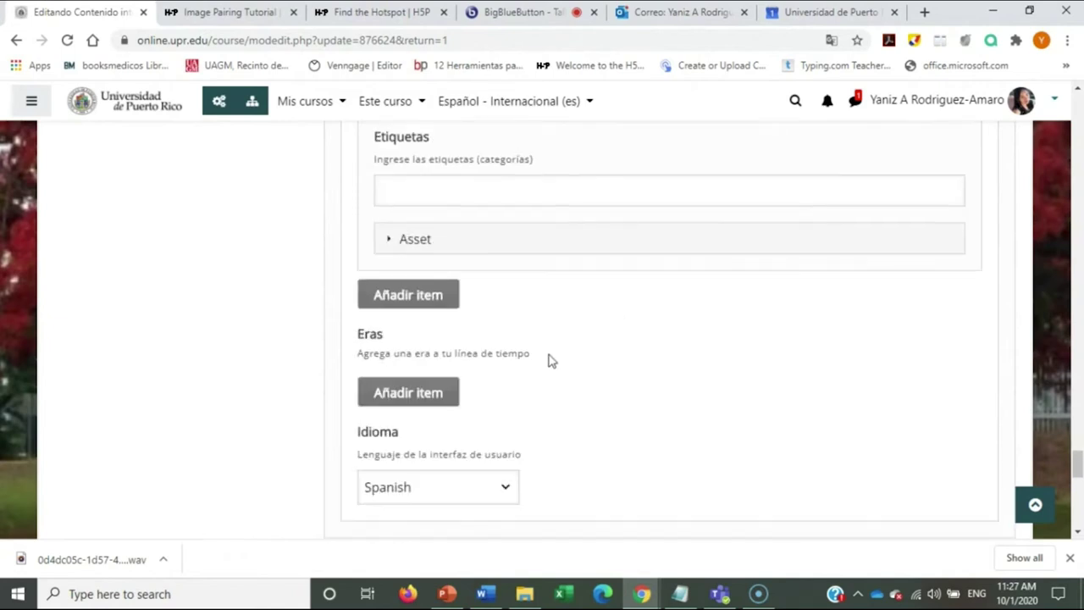
click(407, 258)
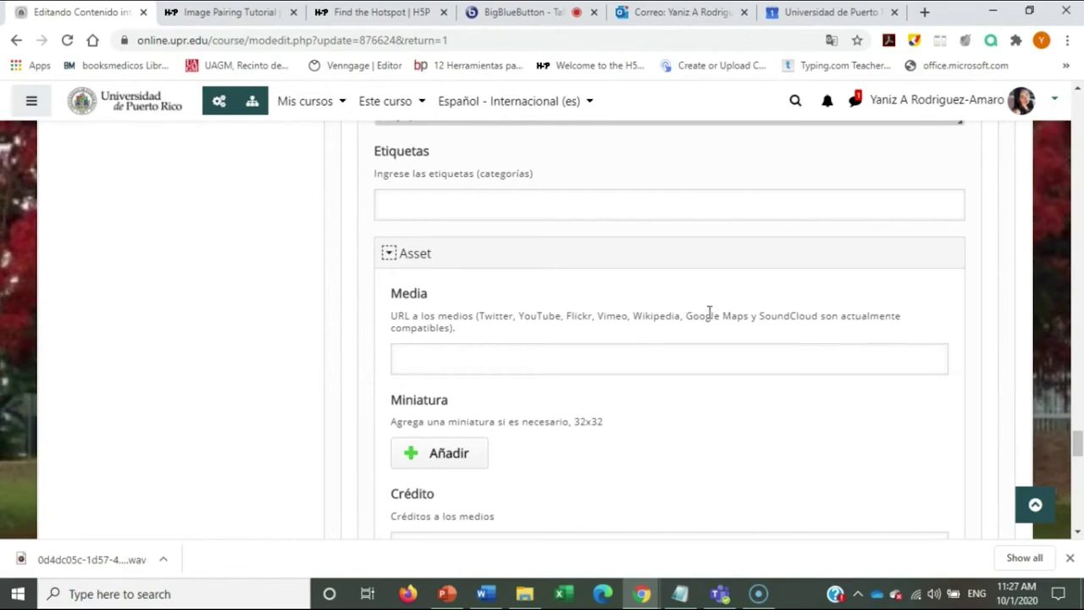
scroll(529, 353, down, 2)
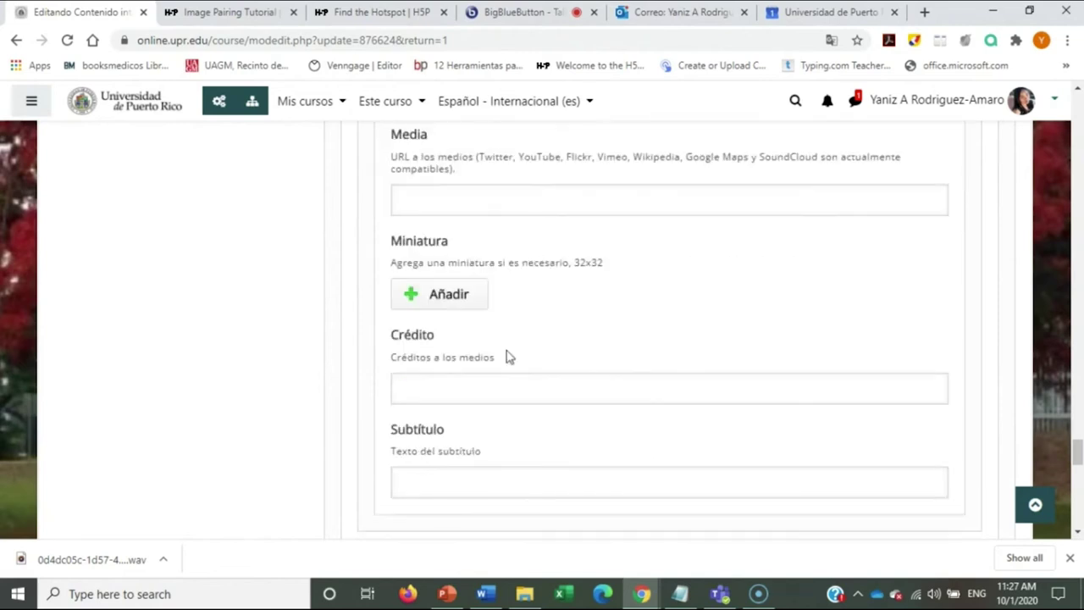
click(425, 295)
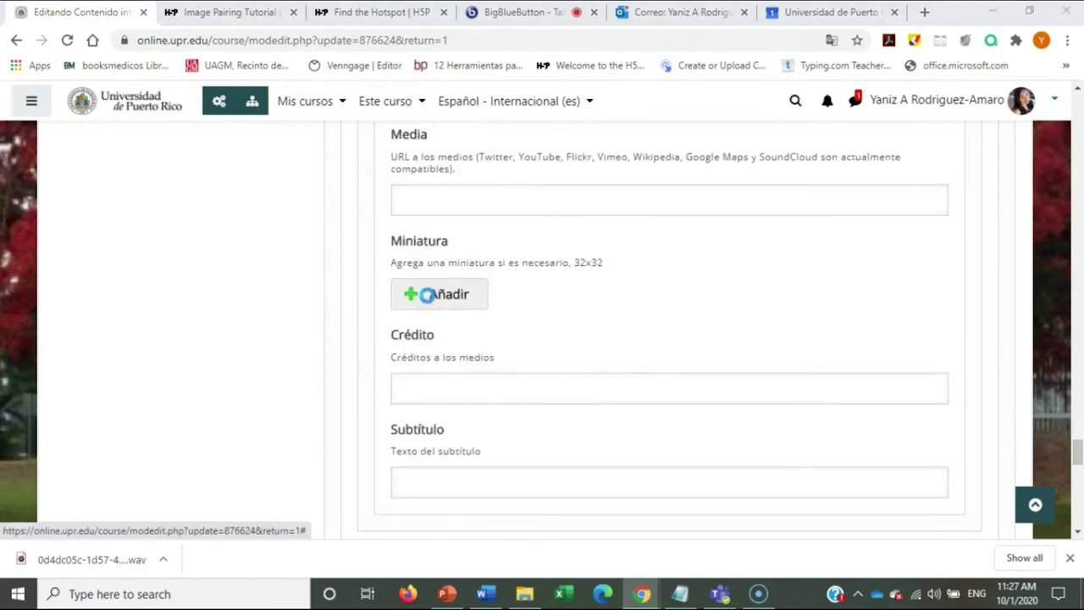
click(182, 161)
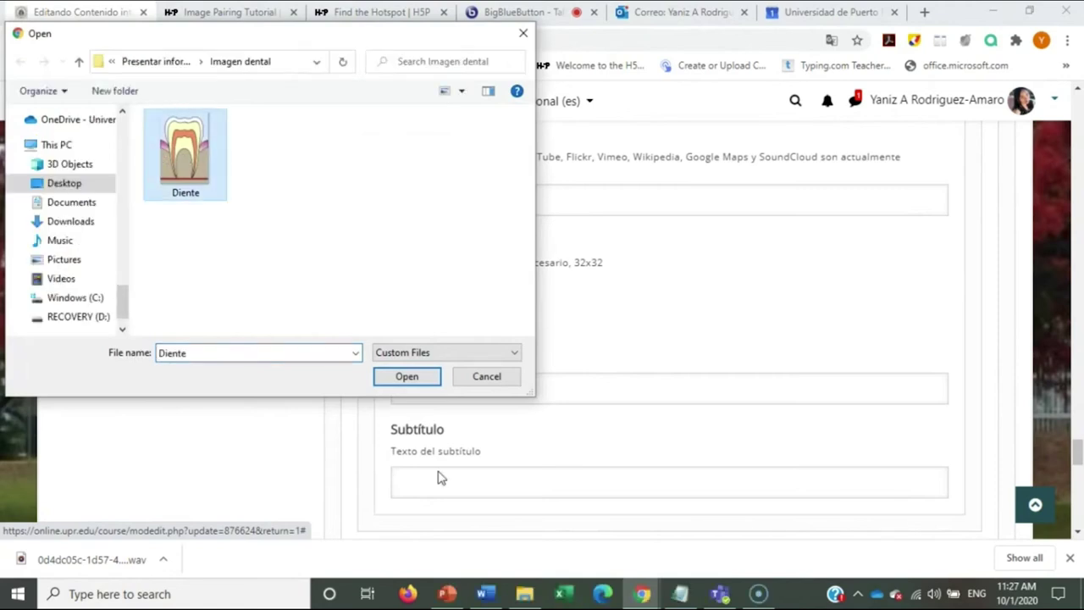
click(413, 381)
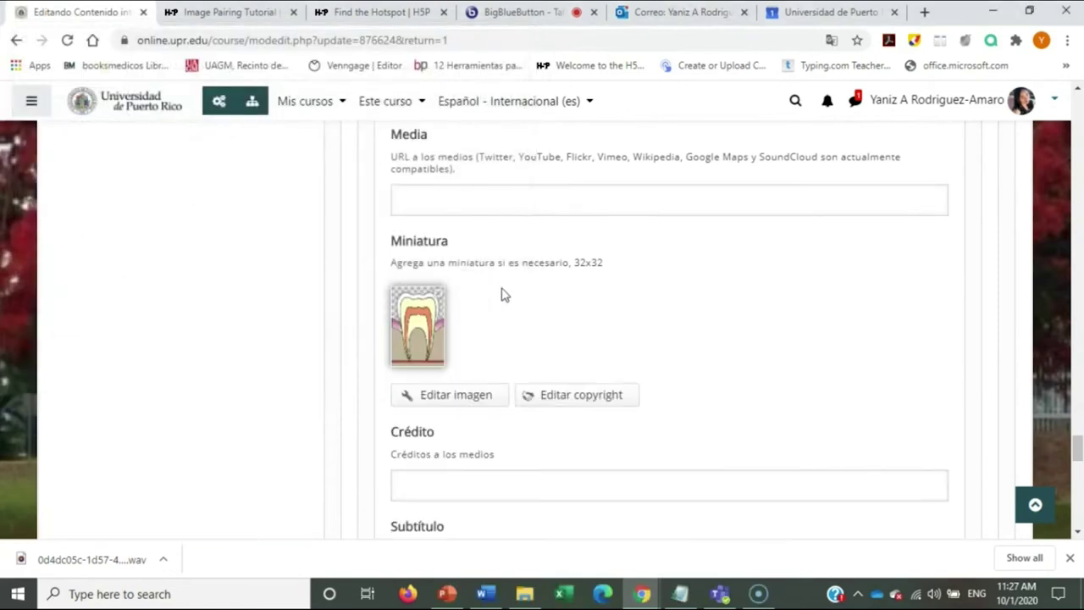
Switch to YouTube in a new browser tab
click(924, 12)
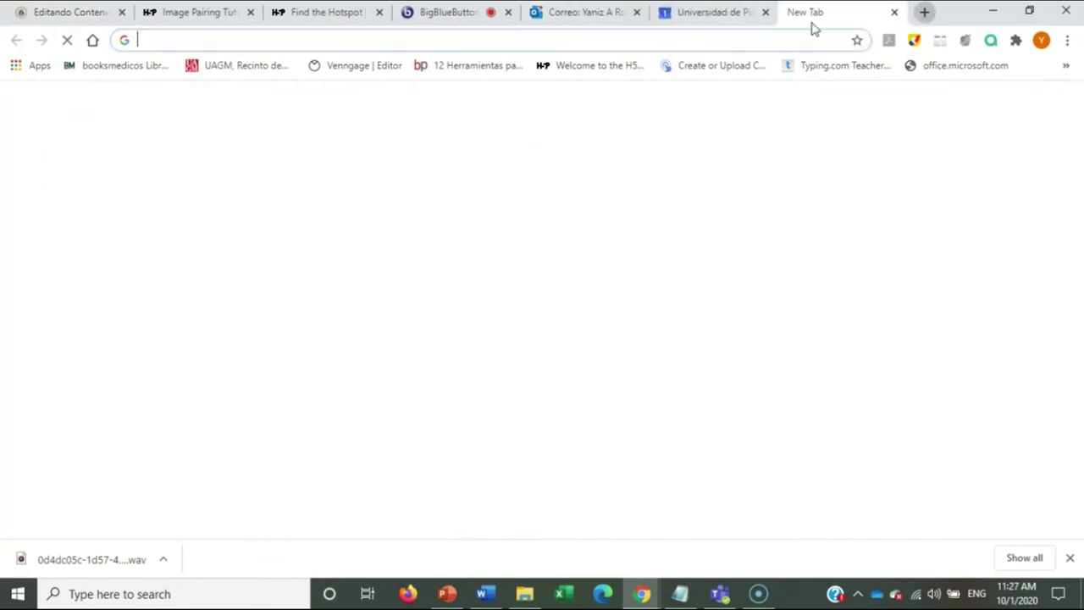
click(766, 33)
text(youtube.com/?hl=es-419)
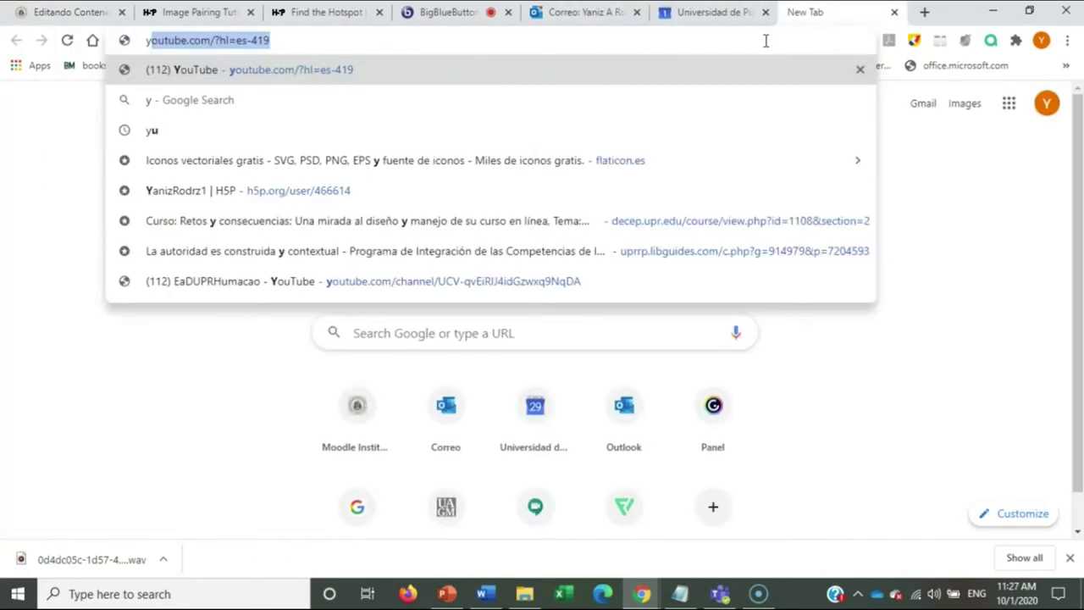
key(Return)
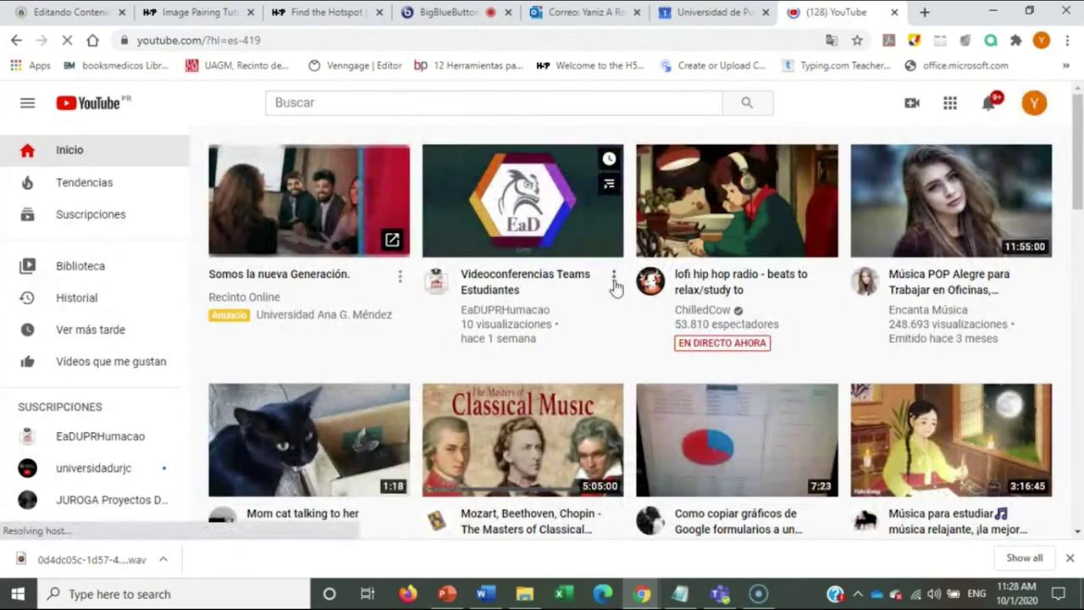
Open the video Videoconferencias Teams Estudiantes and copy its share link
click(613, 281)
click(583, 274)
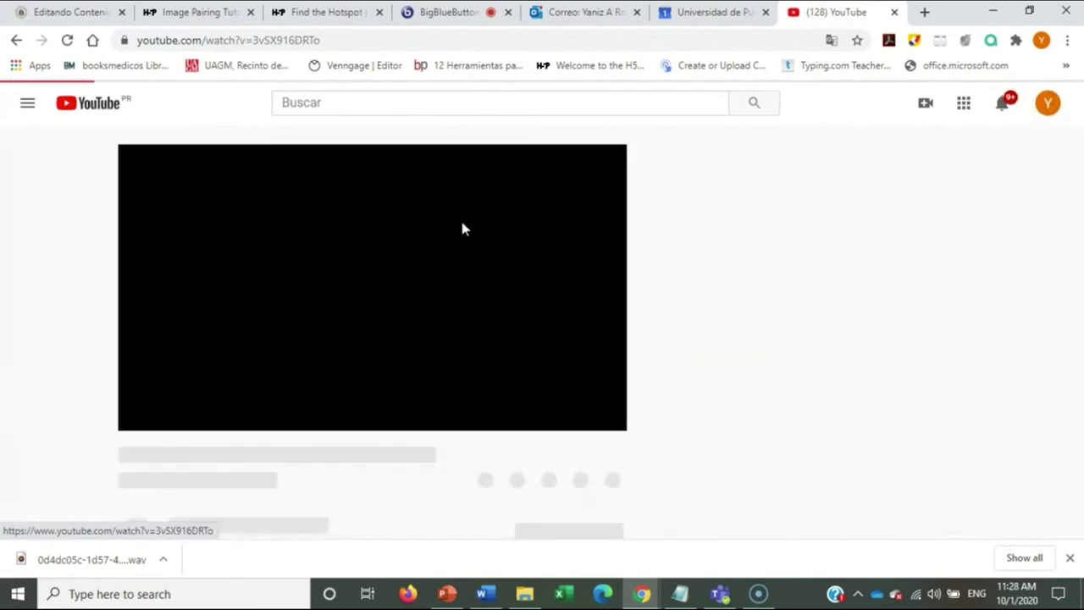
click(139, 415)
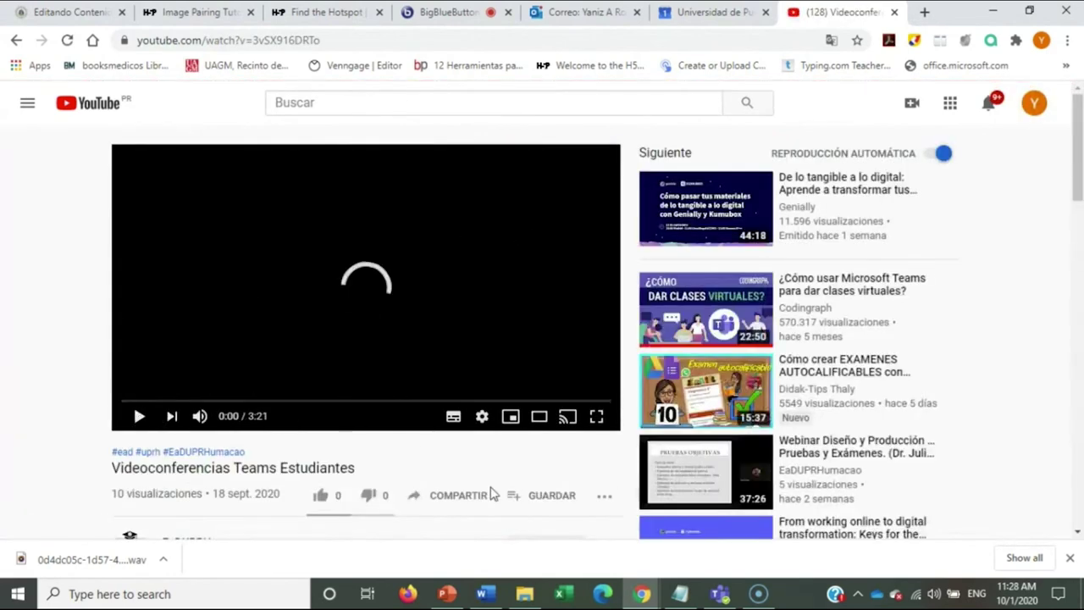
click(465, 503)
click(689, 354)
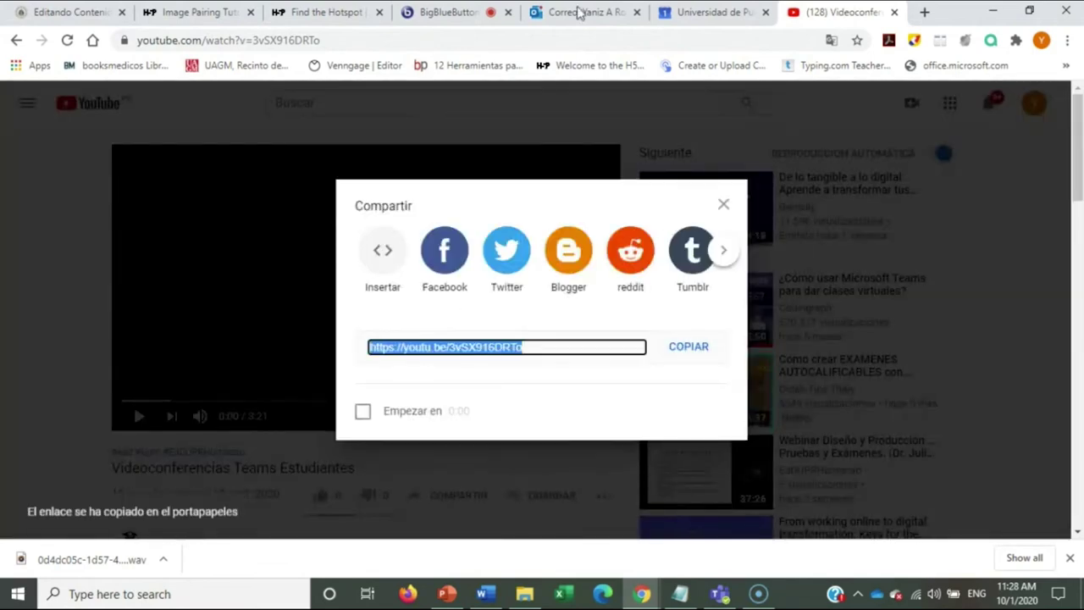
Return to the Moodle Timeline settings and paste the copied video link as the 2021 entry's media URL
click(89, 15)
click(411, 204)
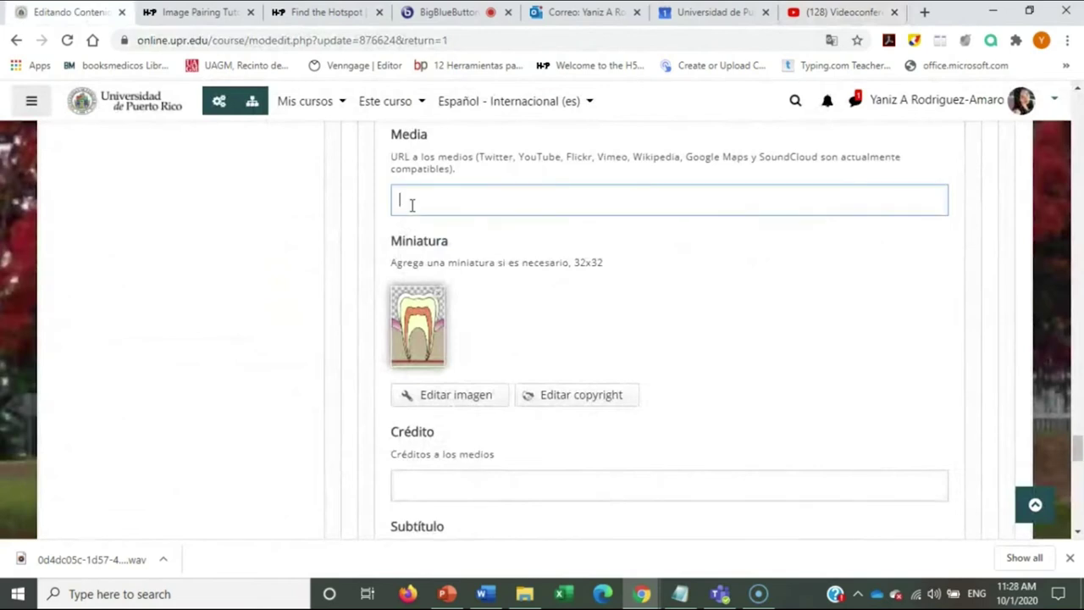
key(ctrl+v)
Examine the thumbnail, credit and subtitle fields of the 2021 entry's media
scroll(597, 254, down, 3)
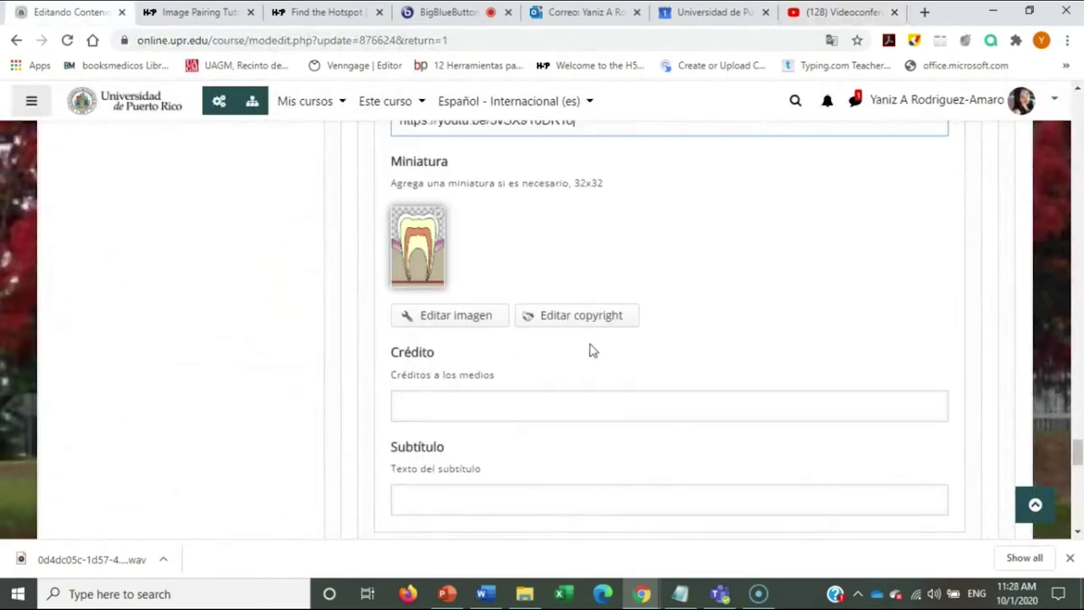
scroll(435, 254, up, 2)
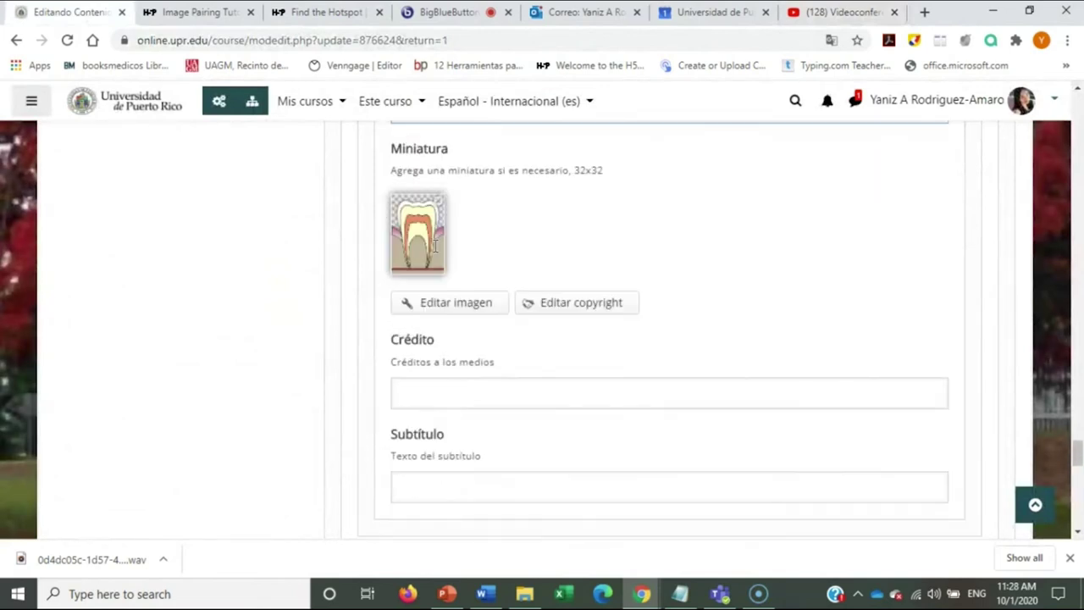
click(426, 406)
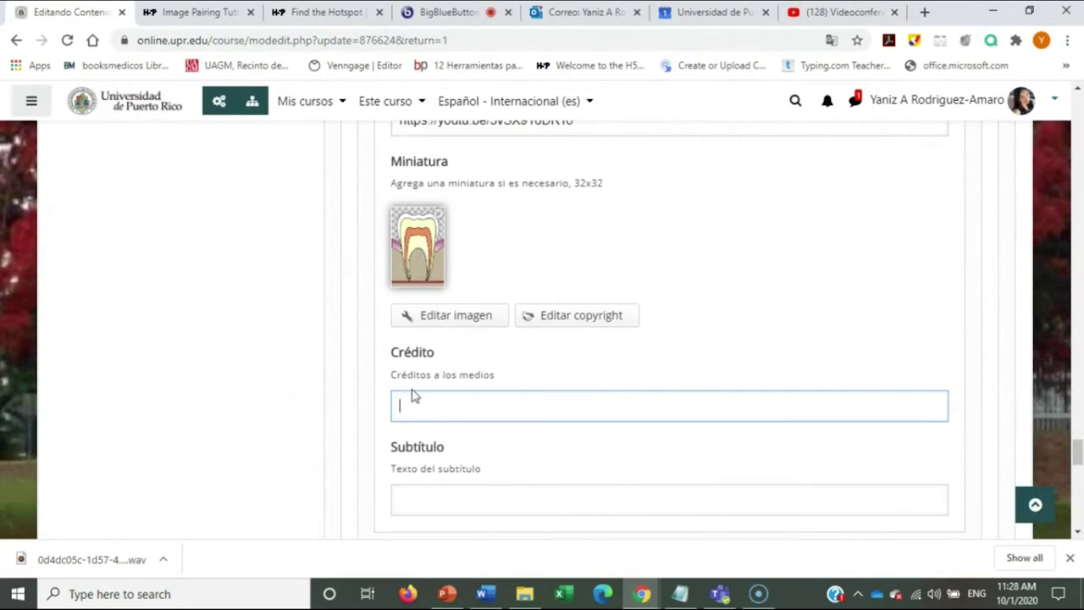
scroll(525, 406, down, 2)
click(441, 344)
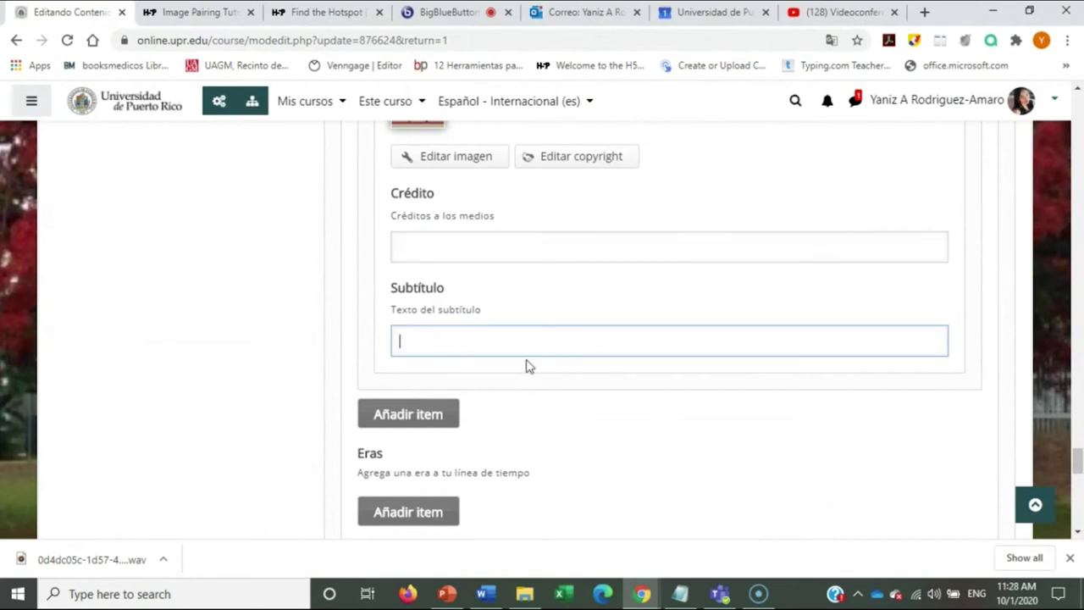
scroll(525, 365, up, 2)
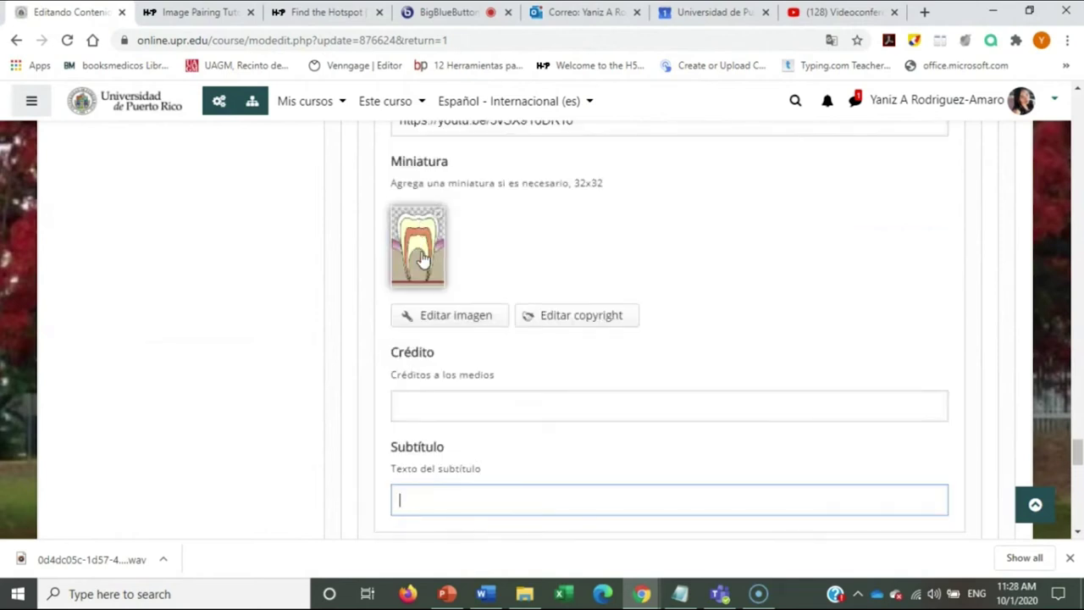
Review the Timeline's grading settings, including the maximum grade field, and save the changes with the activity displayed
scroll(484, 286, down, 8)
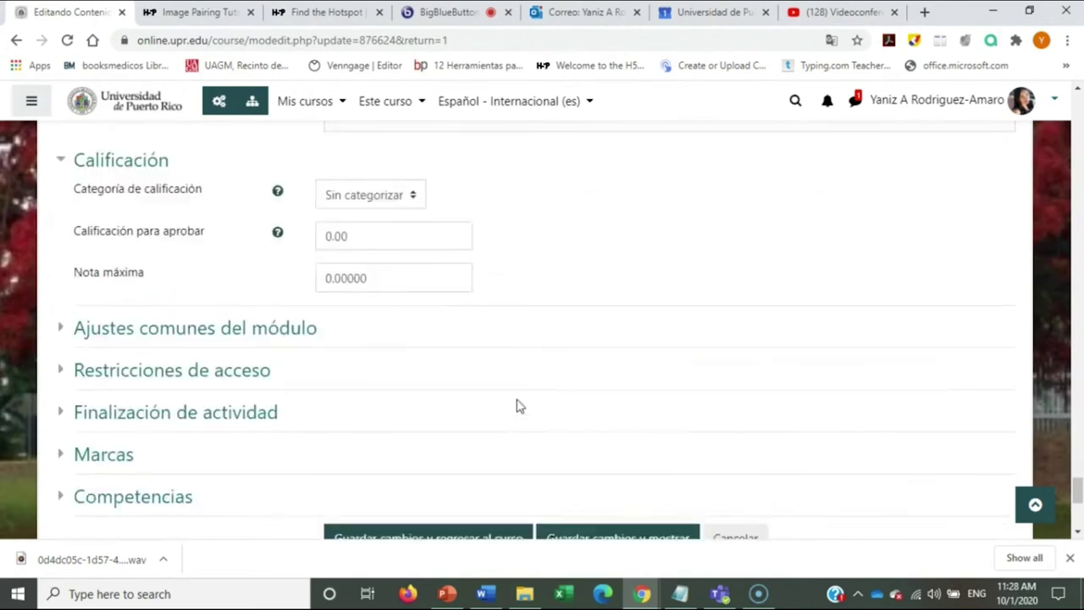
scroll(519, 406, down, 2)
scroll(527, 380, up, 3)
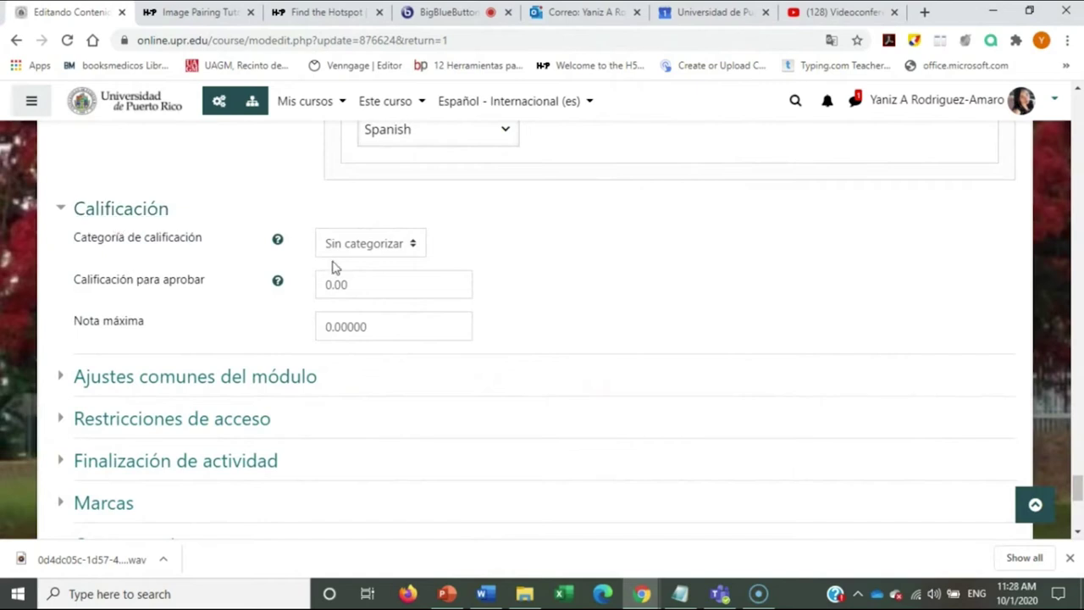
click(407, 331)
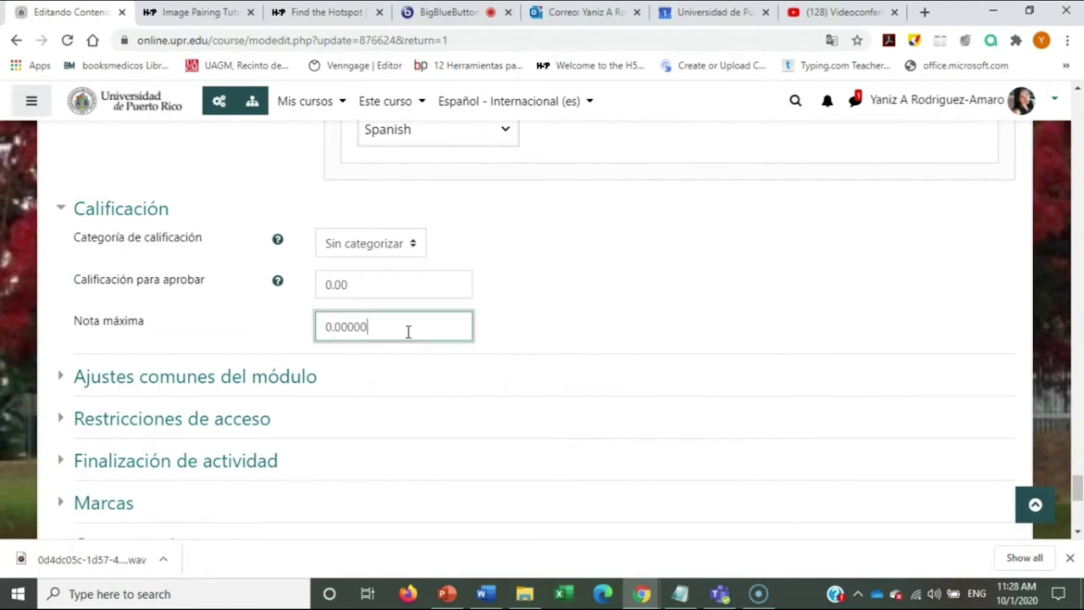
scroll(479, 354, down, 2)
click(603, 430)
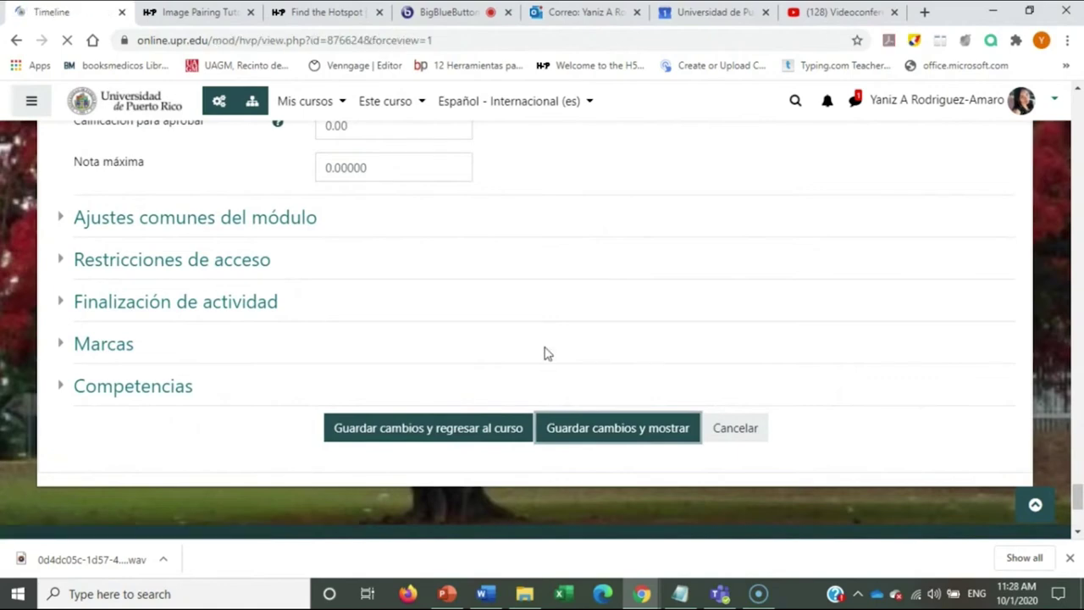
Open the 2021 OneDrives entry on the timeline and examine its thumbnail, embedded video and text
scroll(565, 356, down, 6)
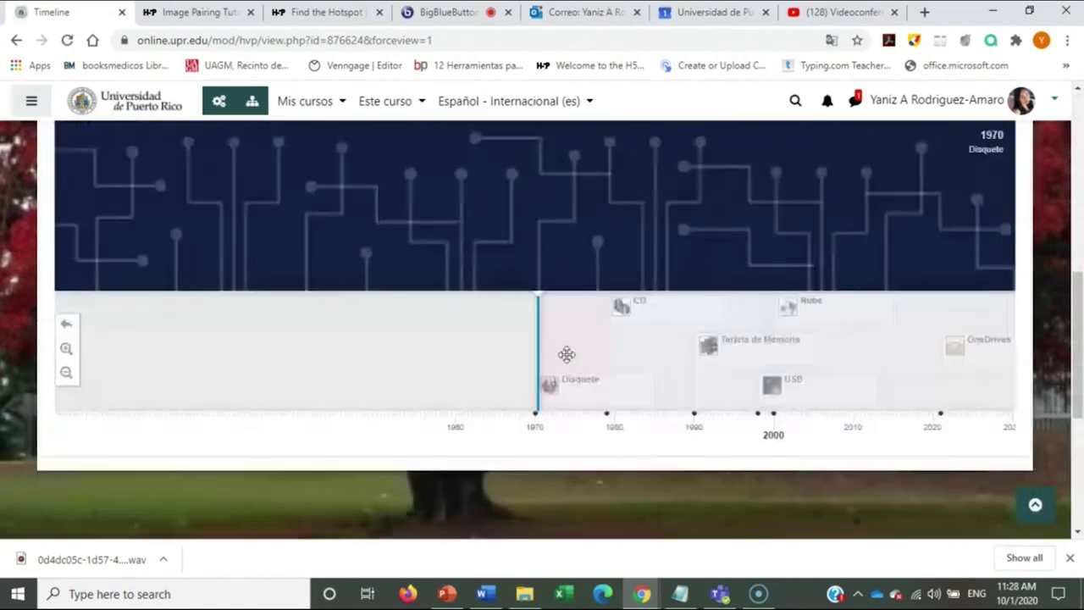
click(970, 343)
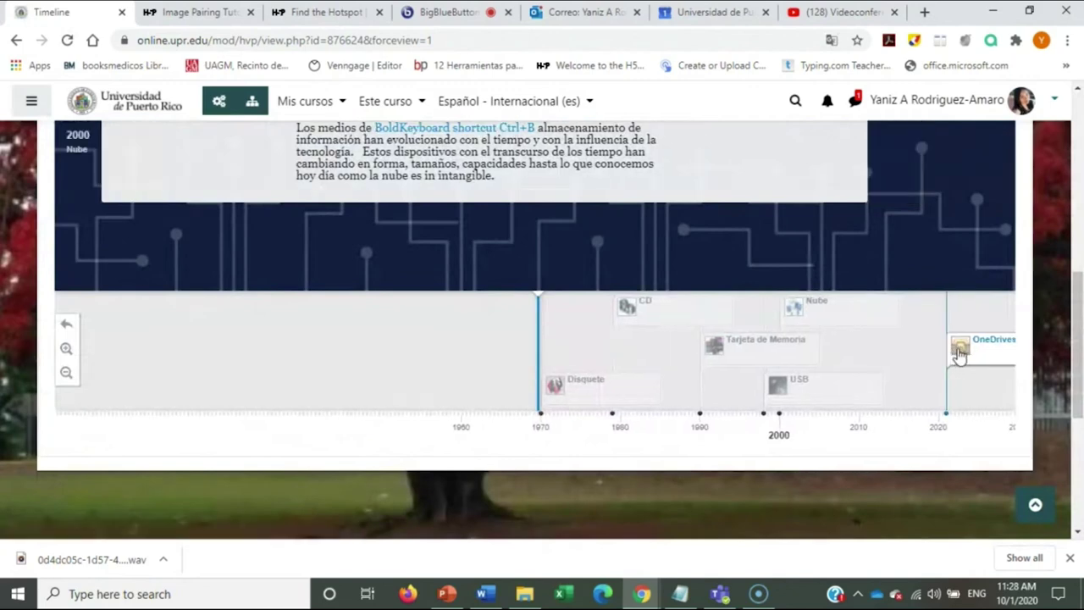
scroll(598, 332, up, 3)
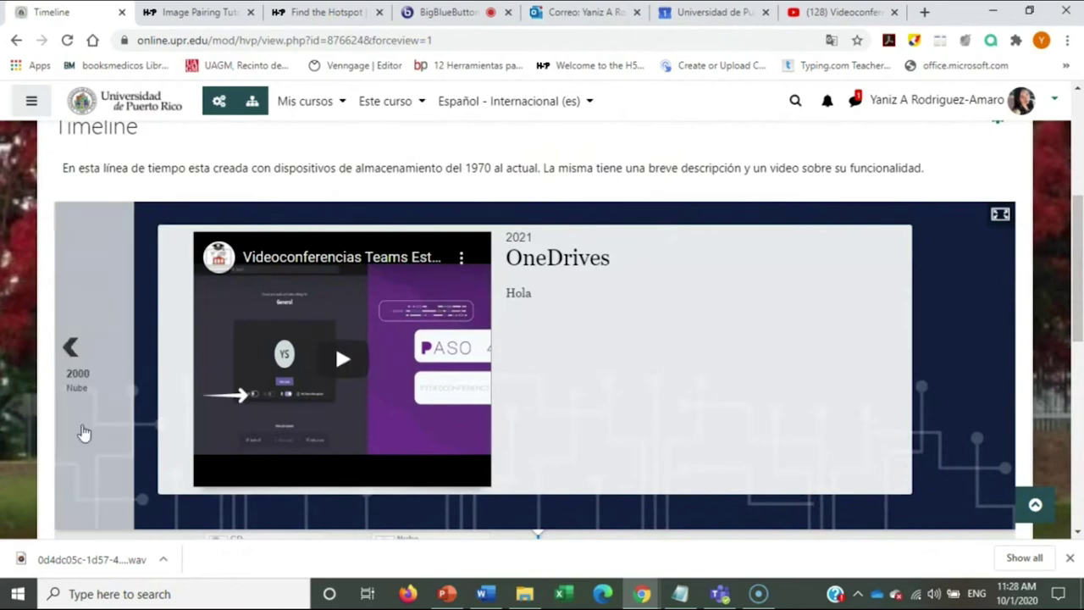
scroll(798, 325, down, 2)
scroll(792, 364, up, 1)
scroll(784, 399, up, 1)
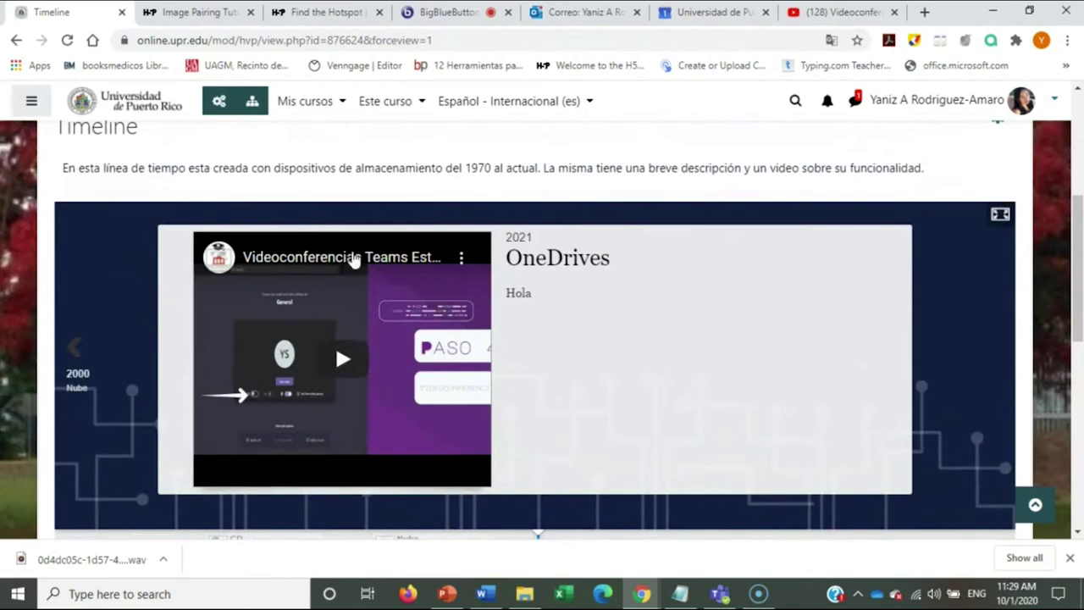
Open the Timeline activity's settings for editing again
scroll(417, 330, up, 1)
scroll(417, 330, up, 1)
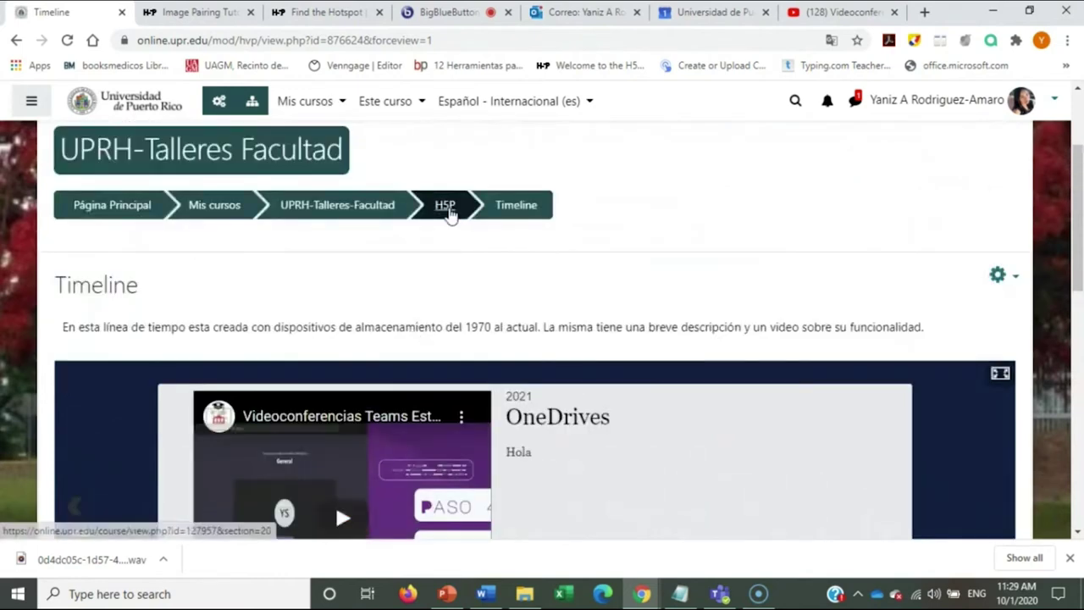
click(1004, 277)
click(889, 306)
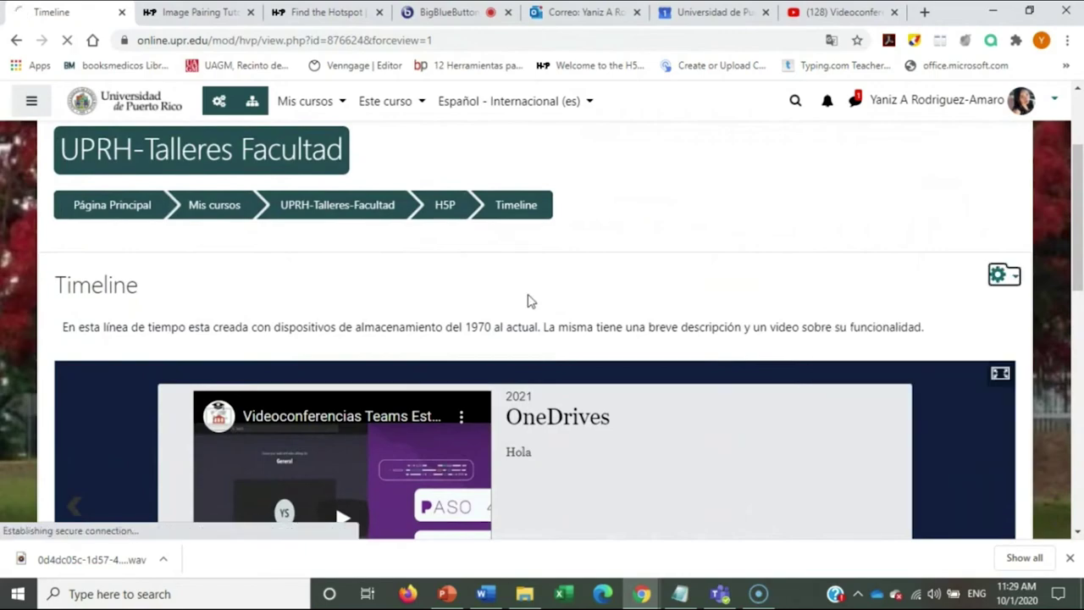